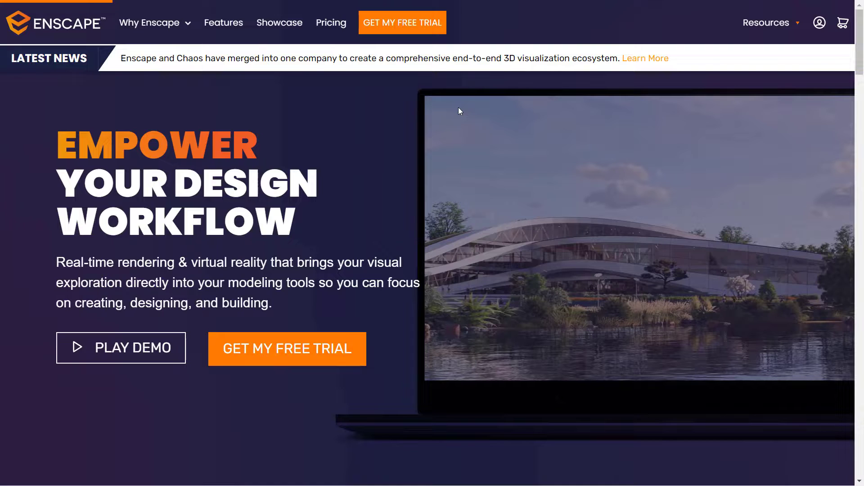
- Look through the Enscape home page for its introduction, supported modelling programs, workflow benefits and latest version news
drag(86, 68, 67, 91)
scroll(252, 273, down, 3)
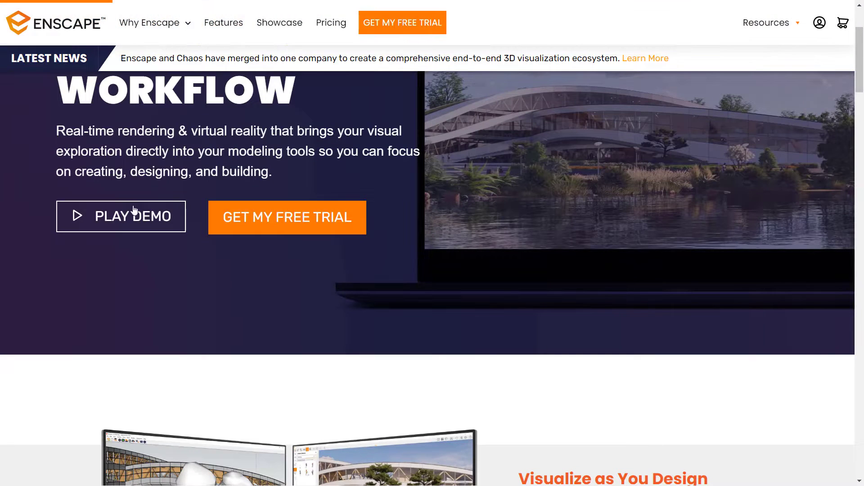
scroll(298, 341, down, 5)
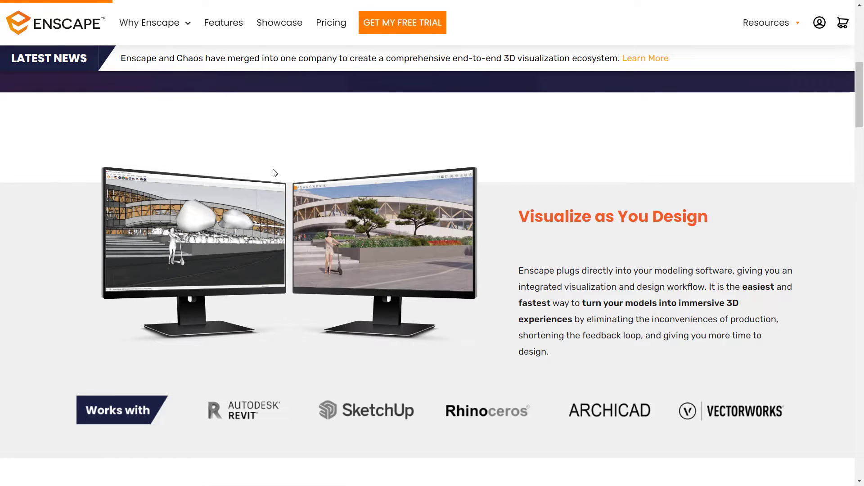
ctrl+scroll(258, 183, up, 1)
ctrl+scroll(221, 230, up, 1)
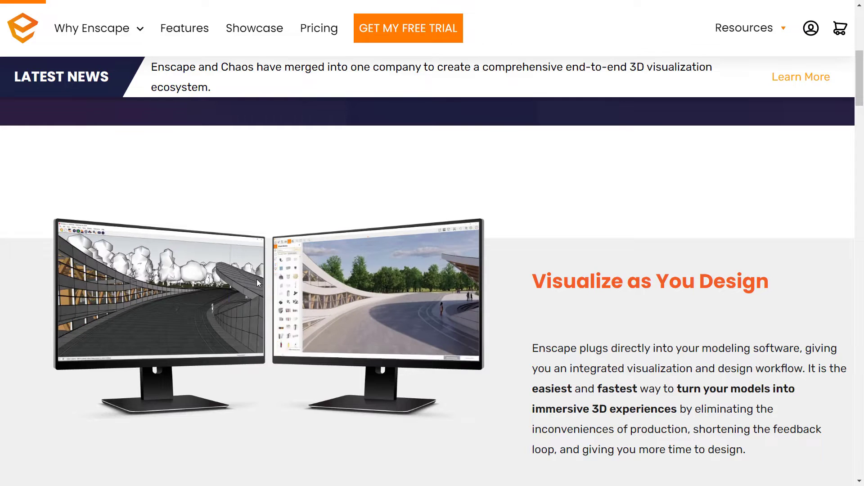
scroll(256, 281, down, 5)
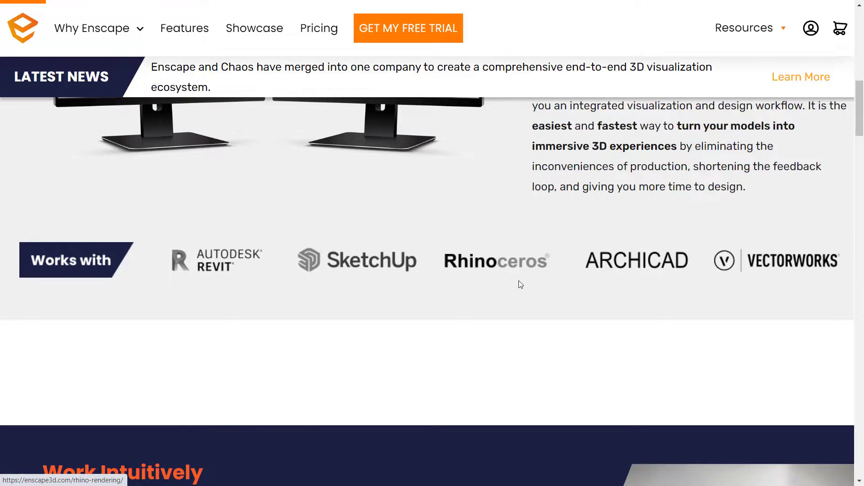
scroll(478, 304, down, 7)
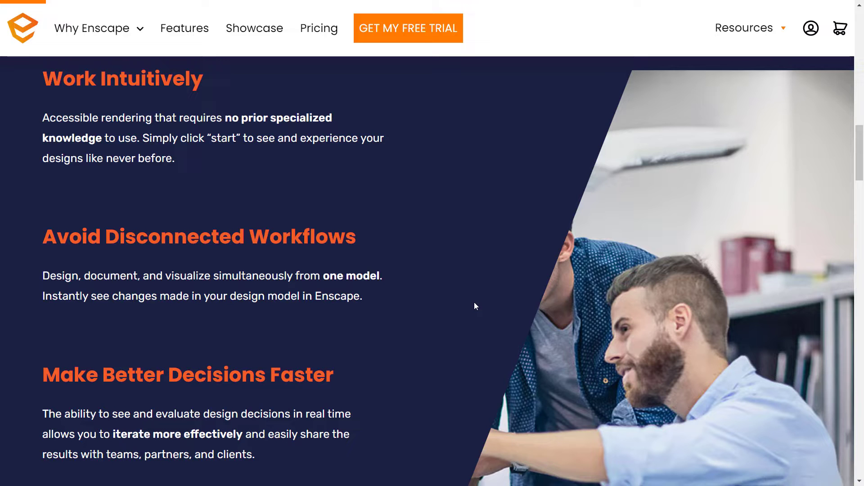
scroll(474, 303, down, 12)
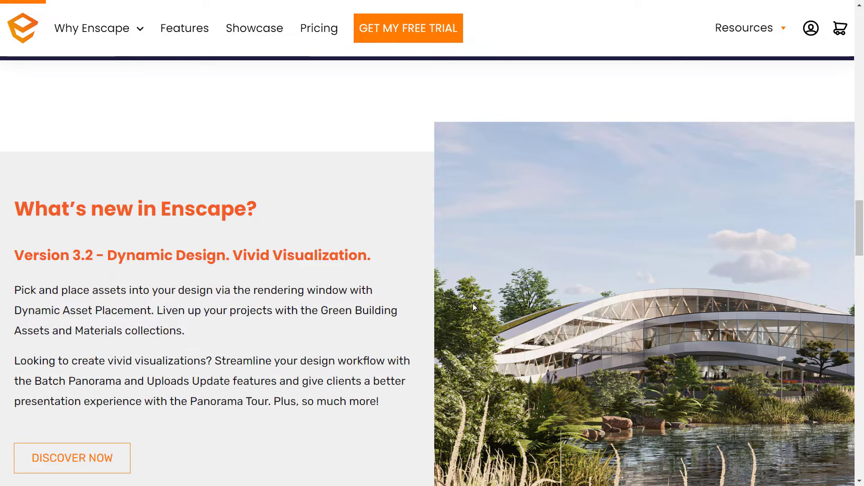
- Open the Enscape education page and look through the free licence offer for students and educators
scroll(472, 304, down, 2)
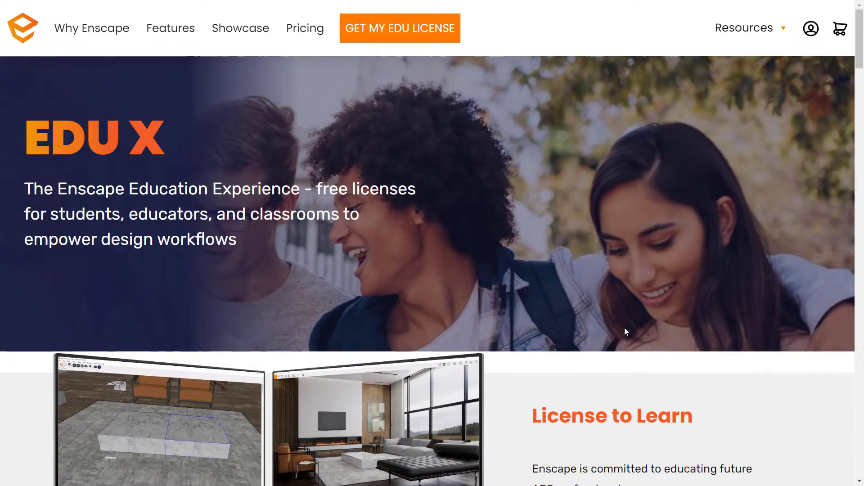
scroll(625, 329, down, 2)
scroll(624, 328, down, 2)
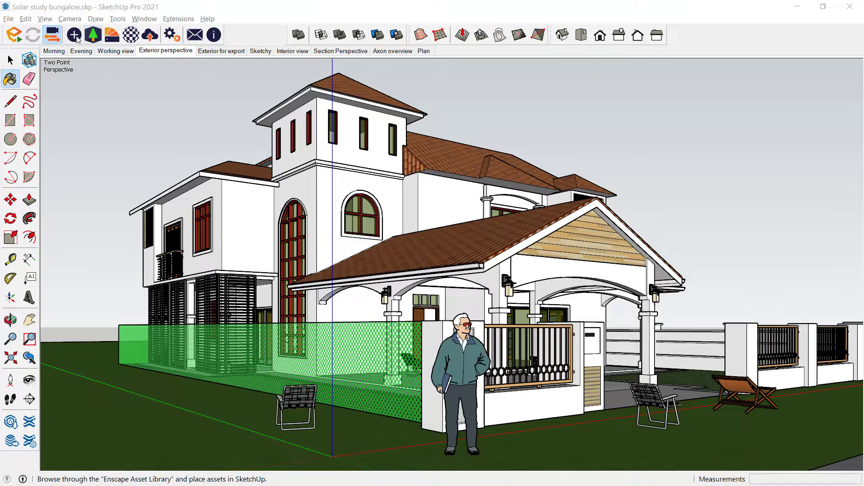
- Switch to the Solar study bungalow model in SketchUp, start its Enscape real-time render and view the exterior from near and far
click(14, 38)
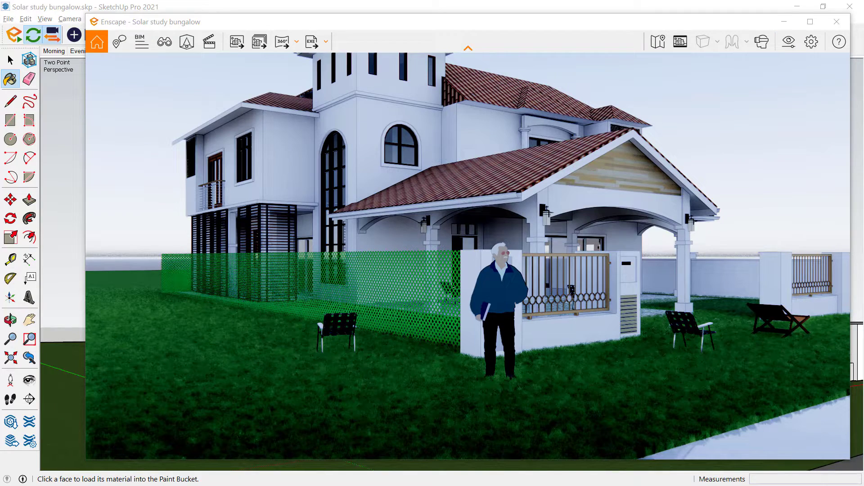
mouse_move(468, 256)
mouse_down()
mouse_move(455, 285)
mouse_move(384, 267)
mouse_move(428, 235)
mouse_move(486, 239)
mouse_move(447, 245)
mouse_move(480, 211)
mouse_move(525, 234)
mouse_move(526, 207)
mouse_move(480, 201)
mouse_move(443, 225)
mouse_up()
scroll(462, 296, down, 1)
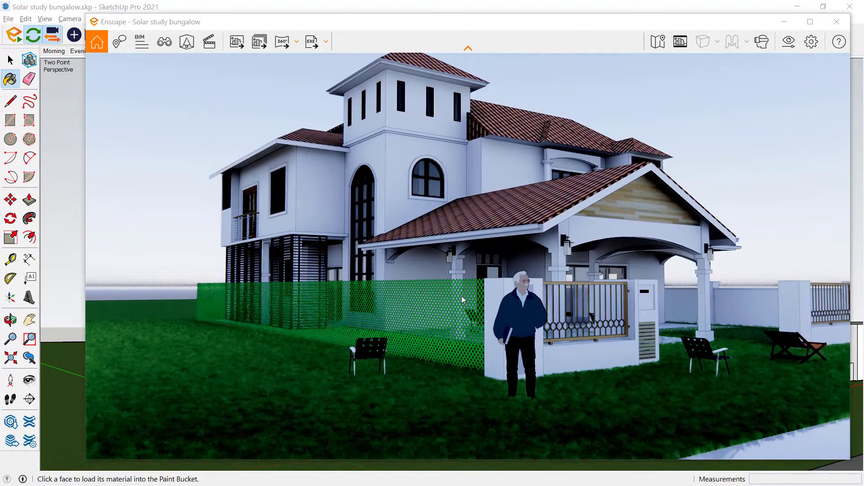
scroll(462, 296, down, 2)
scroll(463, 296, up, 3)
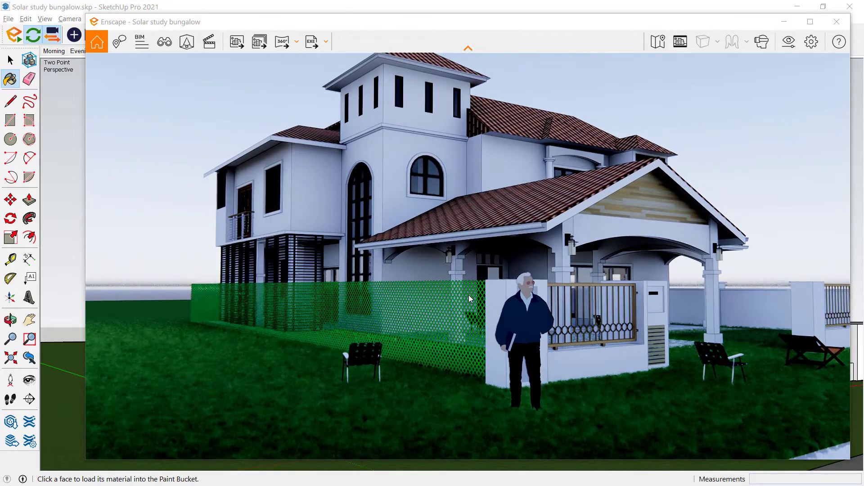
scroll(468, 295, up, 3)
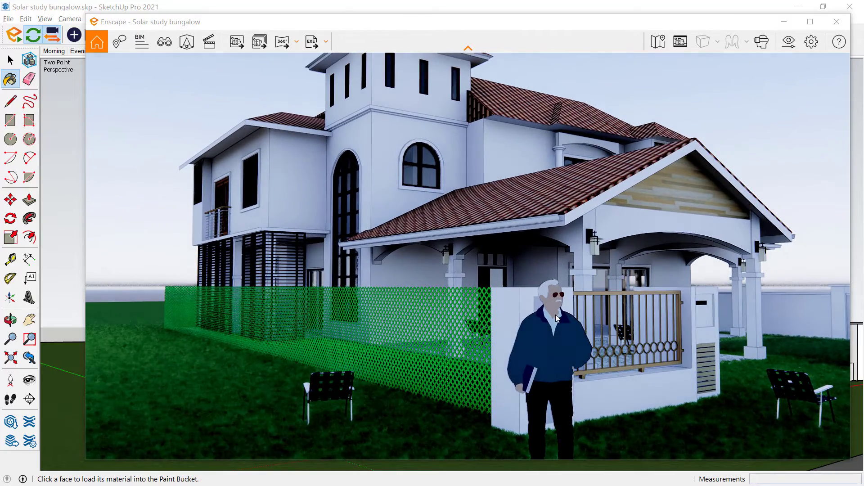
scroll(441, 234, up, 3)
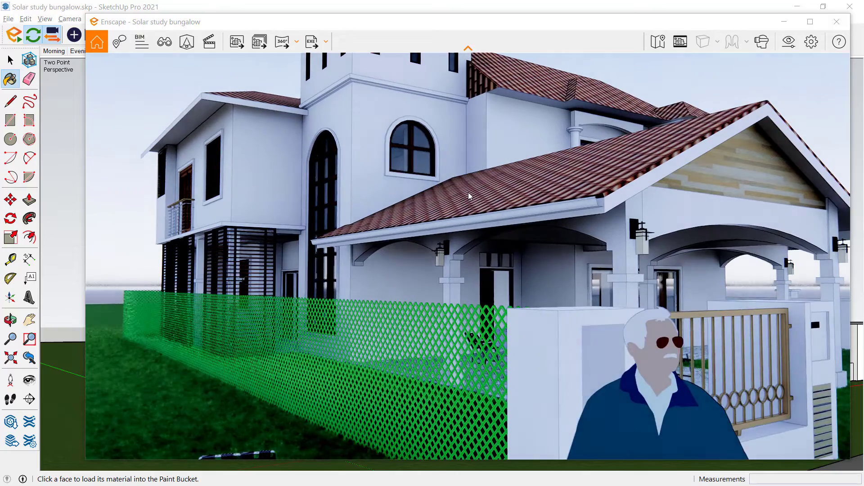
scroll(468, 206, down, 3)
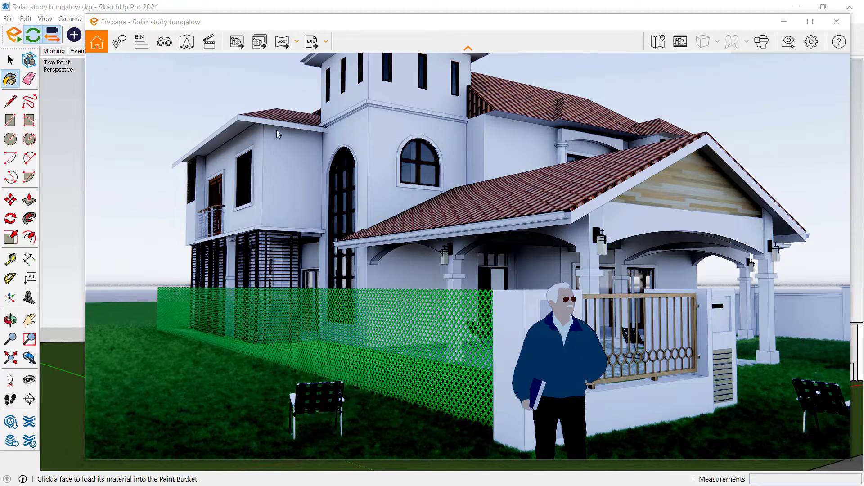
- Examine the rendered bungalow around the green mesh fence, the car porch and the front garden
scroll(207, 136, up, 3)
drag(207, 136, 157, 147)
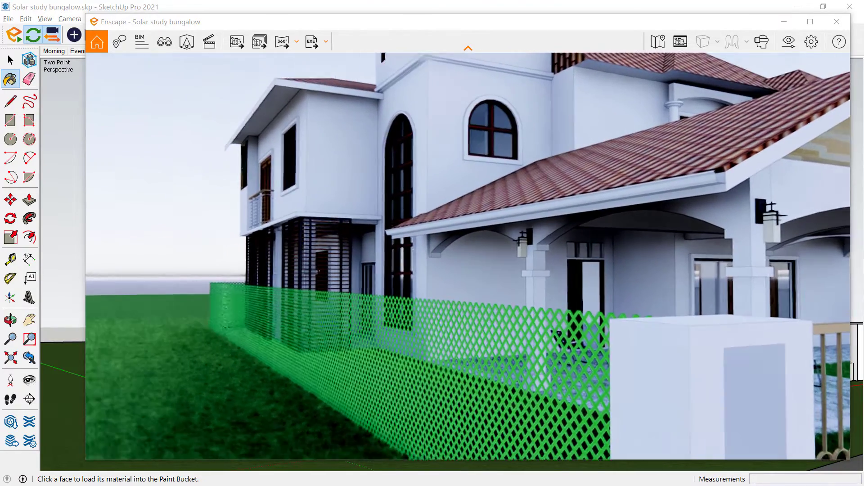
drag(434, 162, 367, 241)
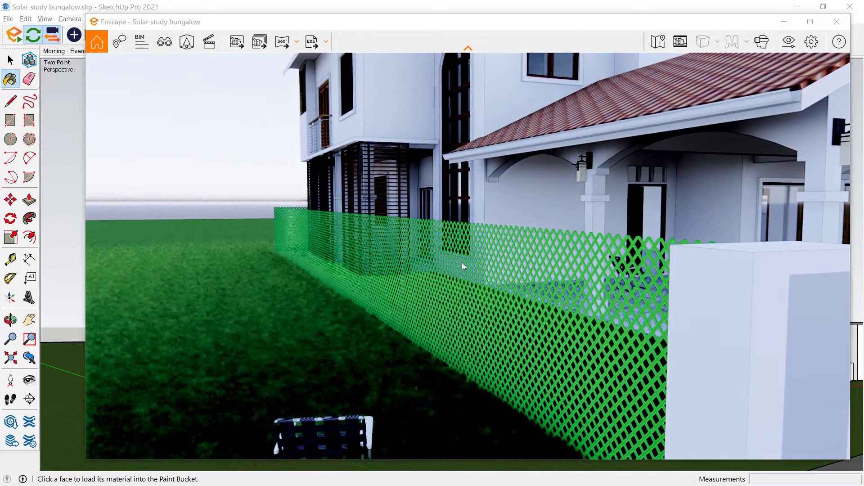
scroll(458, 263, up, 2)
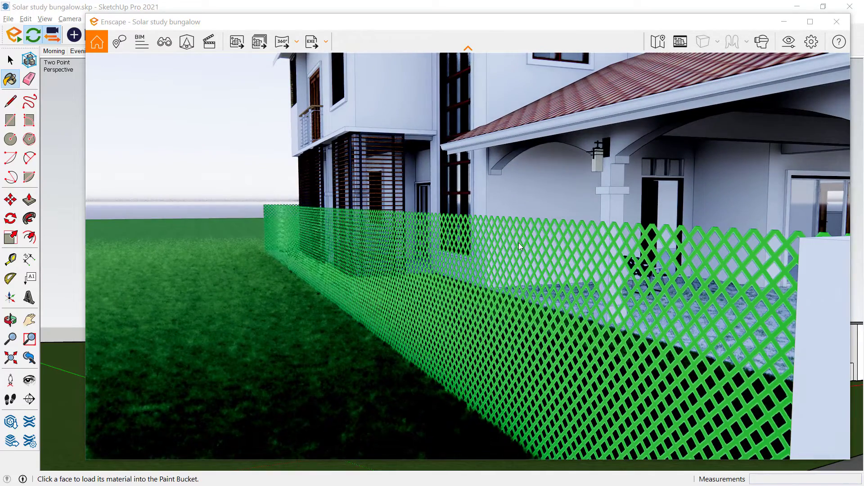
scroll(536, 247, down, 2)
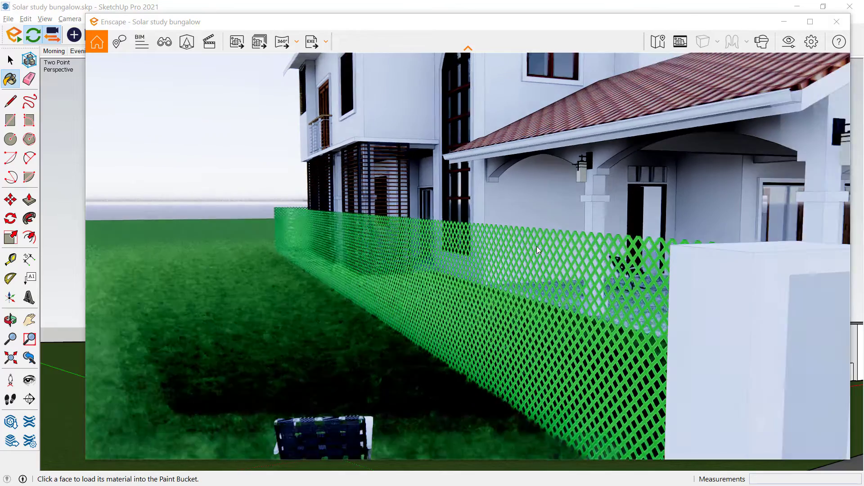
scroll(482, 236, down, 5)
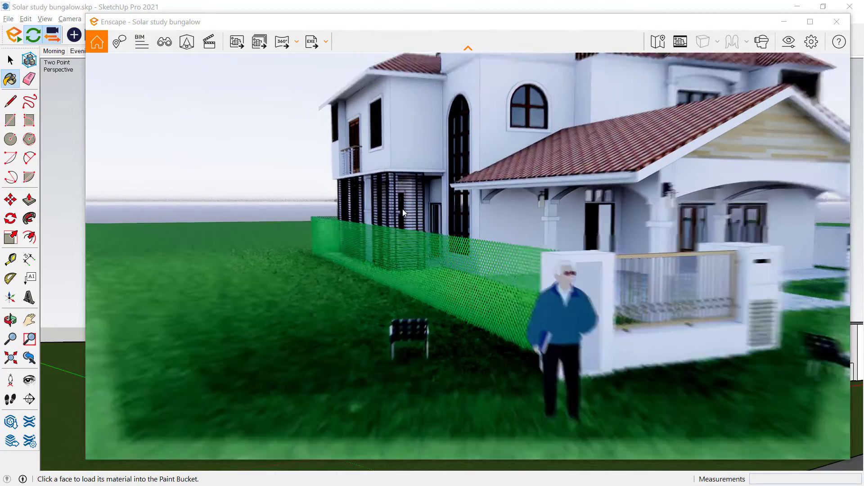
scroll(404, 212, down, 3)
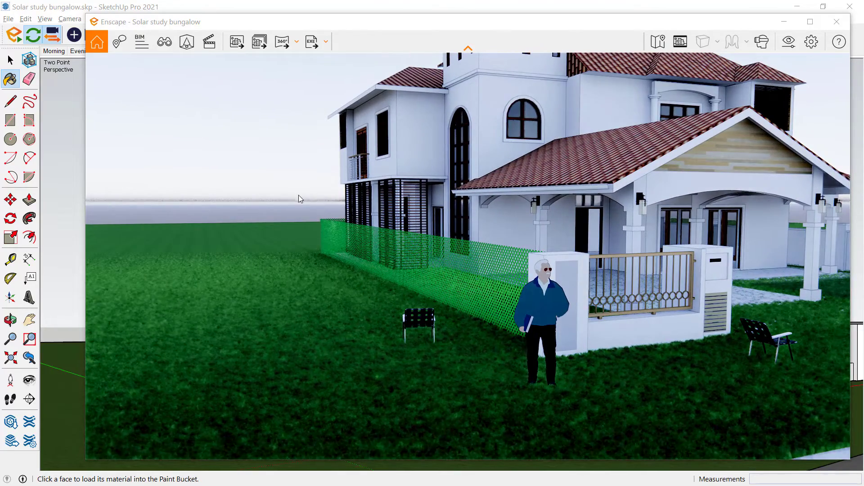
drag(359, 228, 562, 220)
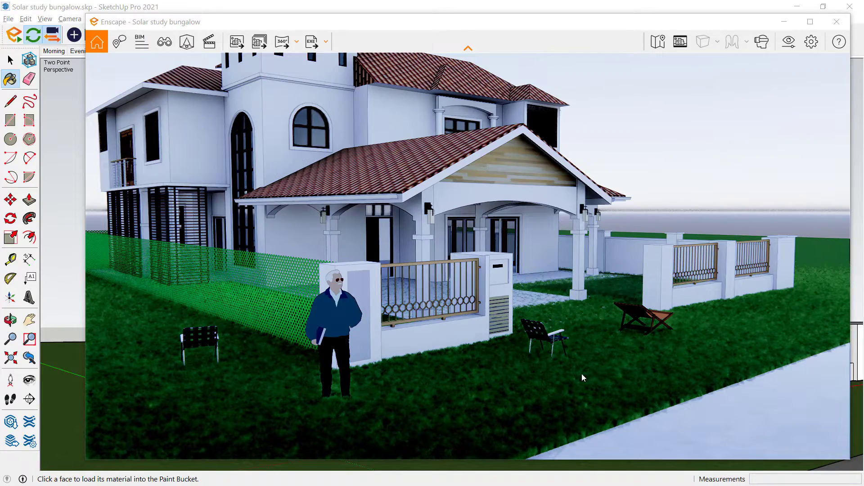
drag(631, 361, 842, 318)
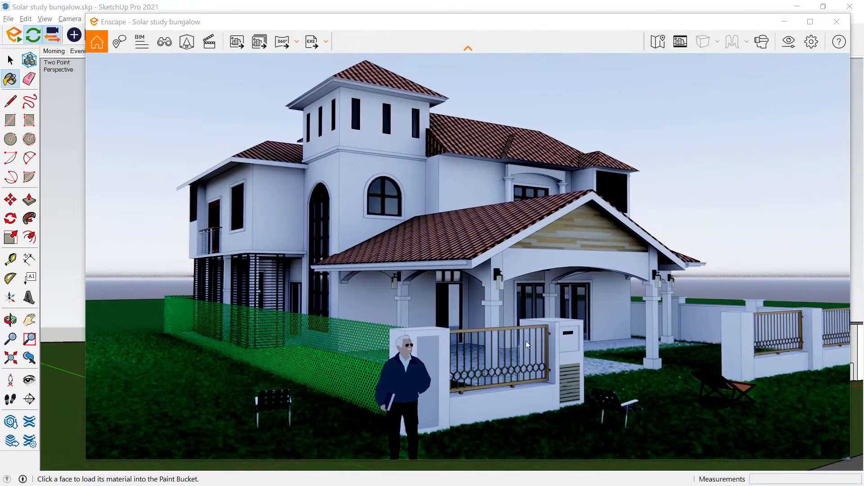
drag(514, 318, 554, 327)
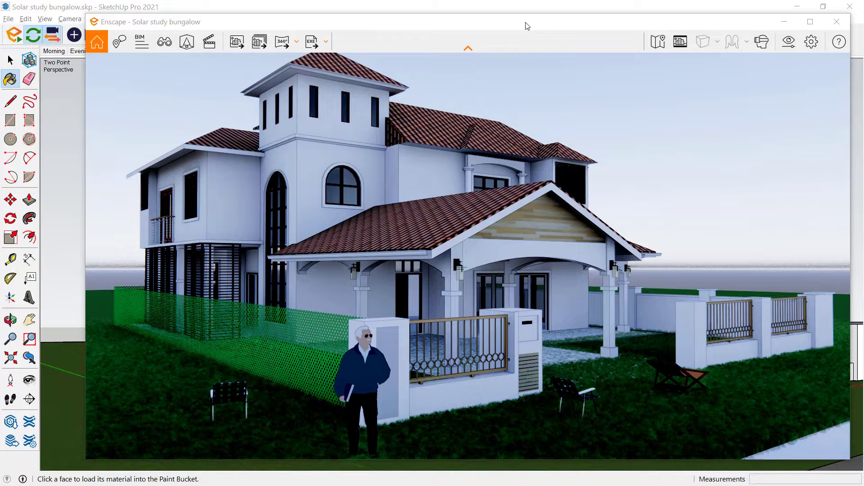
- Arrange the Enscape render and SketchUp windows side by side and check that the render follows the model view
drag(527, 26, 862, 243)
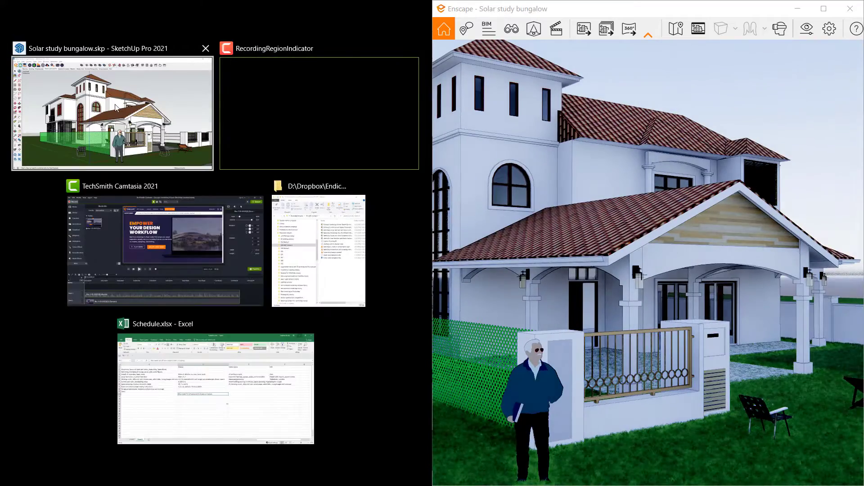
click(115, 107)
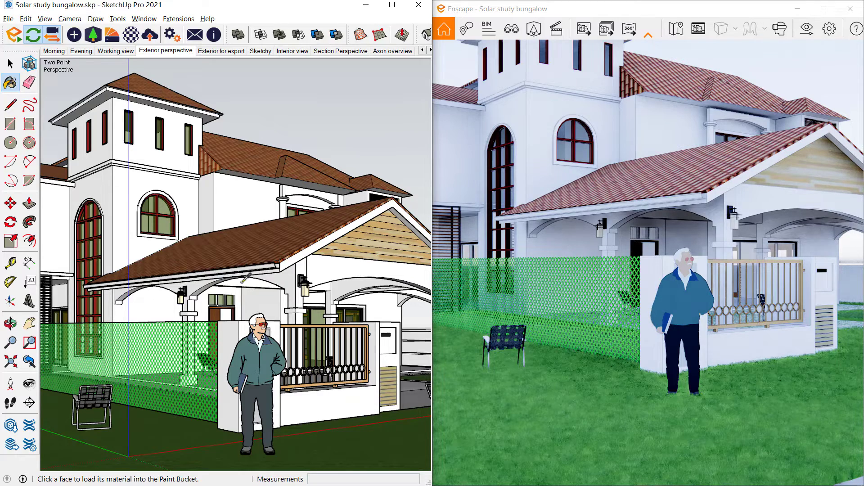
scroll(243, 276, down, 3)
scroll(242, 271, down, 2)
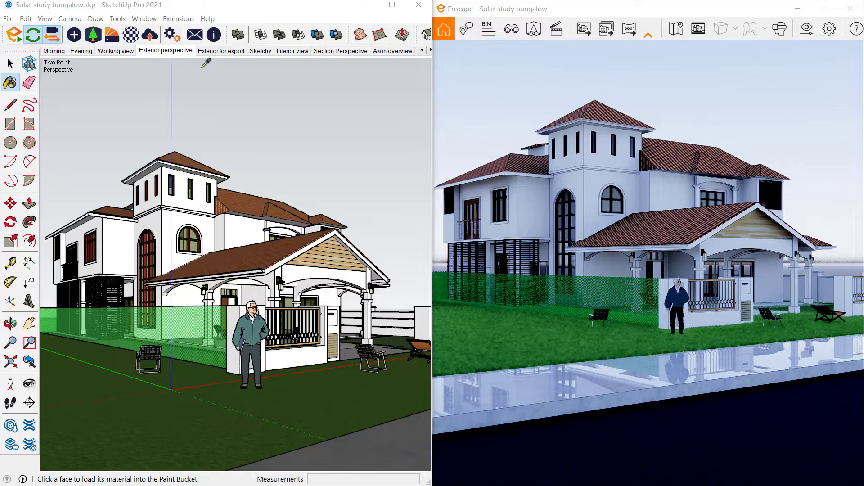
- Compare the Sketchy and Exterior for export scenes with the synchronized render
click(261, 51)
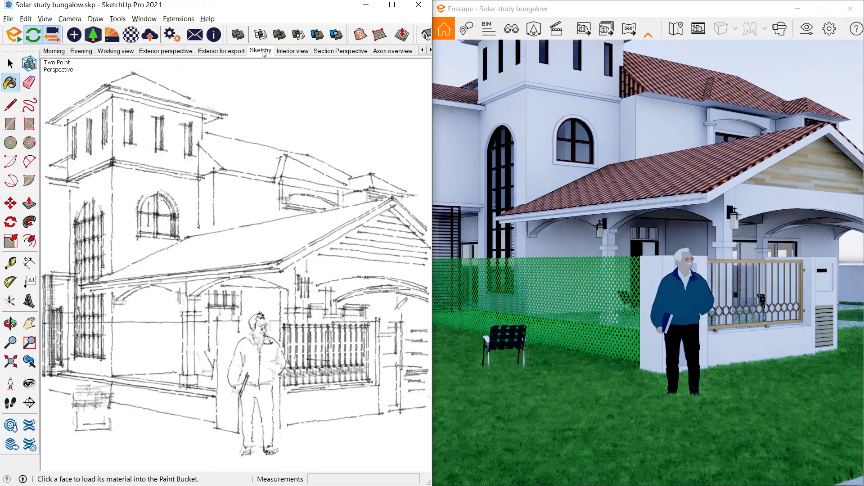
click(221, 51)
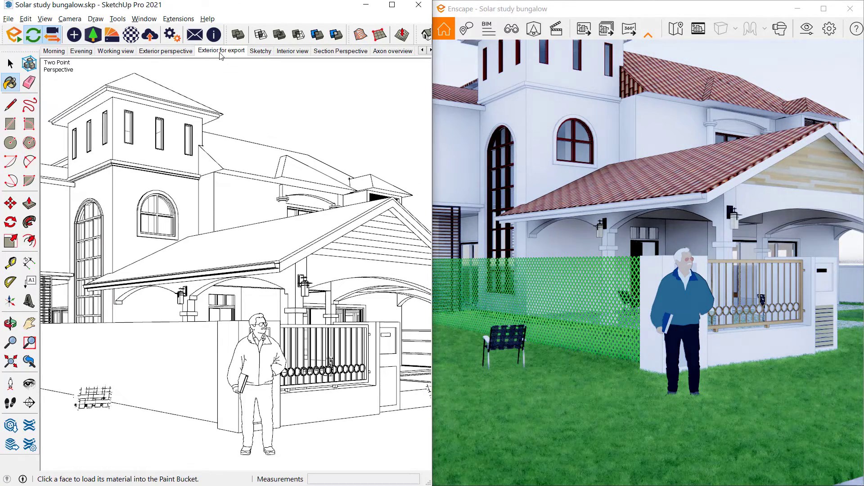
click(260, 53)
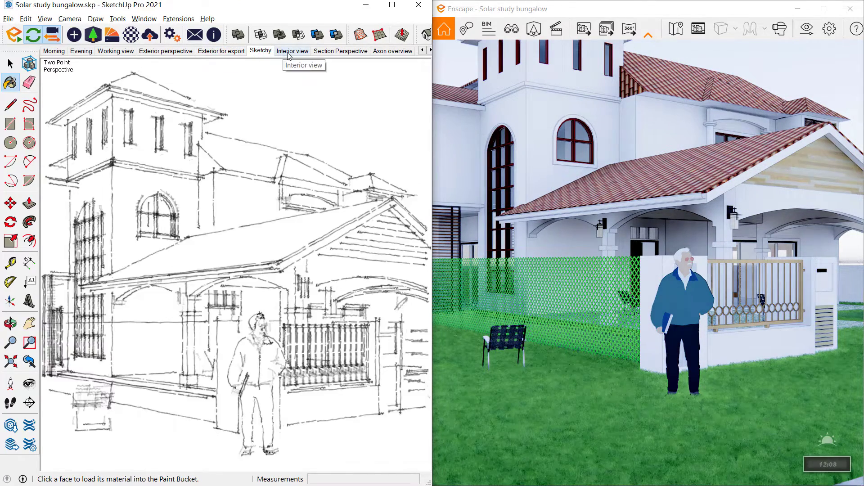
- Switch to the Interior view scene and look around the rendered room with the folding wooden doors
click(288, 53)
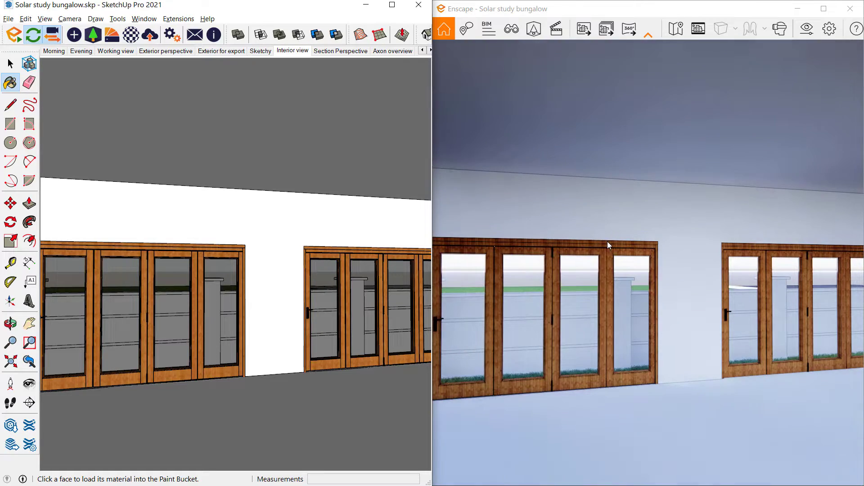
mouse_move(663, 252)
mouse_down()
mouse_move(695, 261)
mouse_move(563, 228)
mouse_move(447, 225)
mouse_up()
mouse_move(702, 243)
mouse_down()
mouse_move(439, 231)
mouse_move(833, 240)
mouse_up()
drag(626, 240, 804, 239)
mouse_move(443, 221)
mouse_down()
mouse_move(511, 230)
mouse_move(616, 279)
mouse_up()
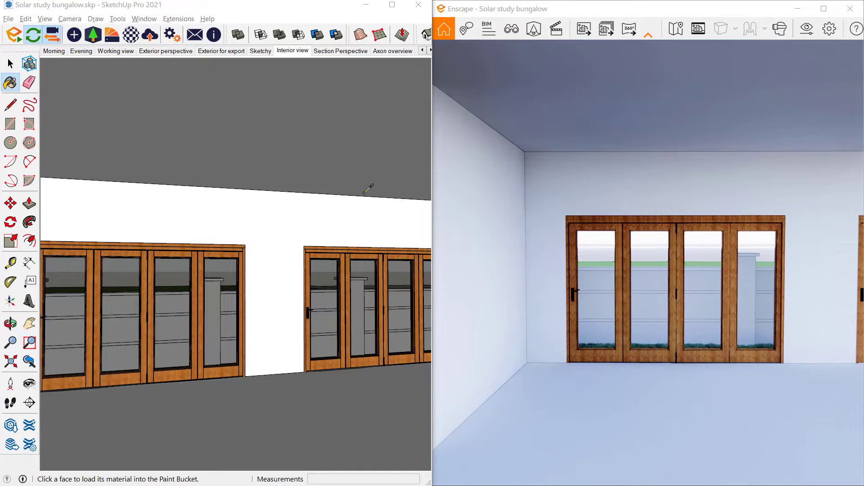
- Switch to the Section Perspective scene and examine the rendered cut through the bungalow up close
click(341, 50)
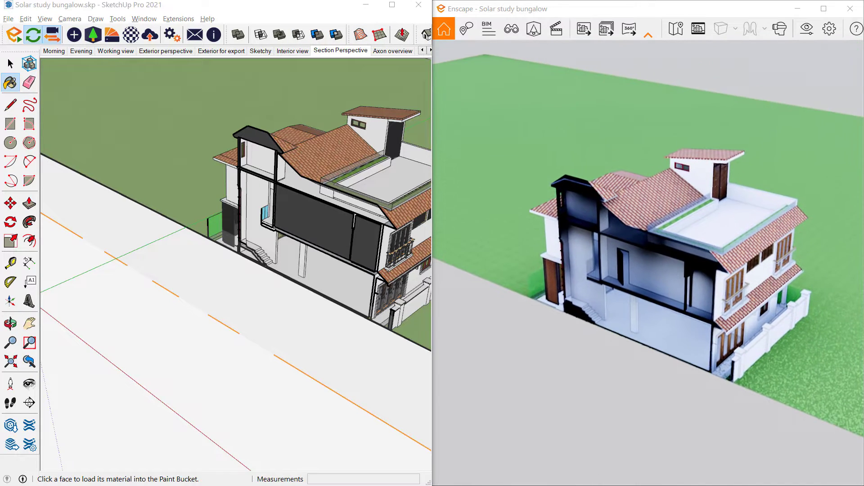
scroll(599, 316, up, 5)
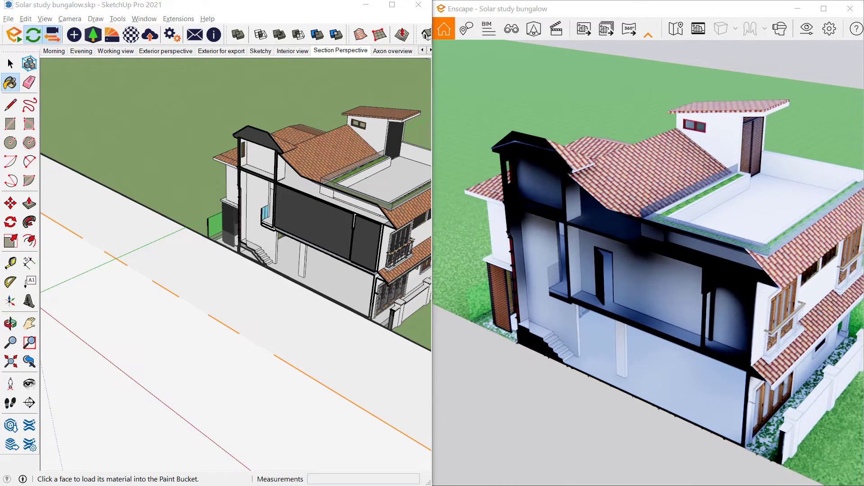
scroll(581, 335, up, 1)
scroll(570, 300, up, 2)
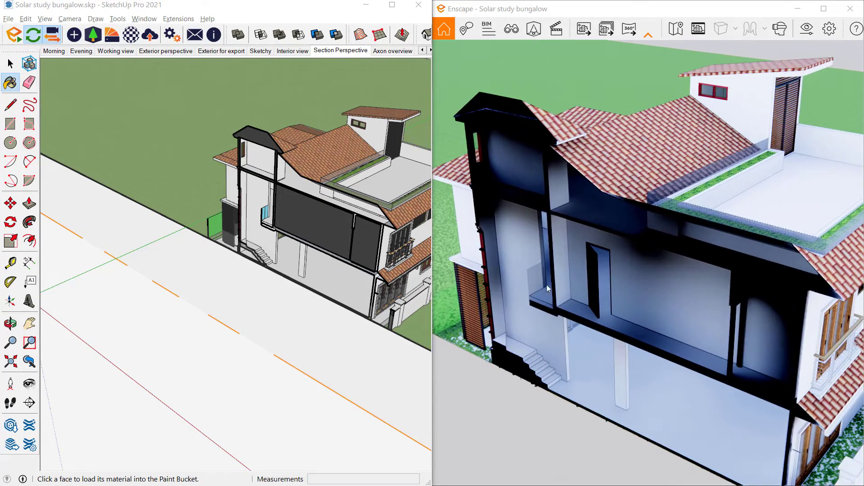
scroll(585, 328, up, 2)
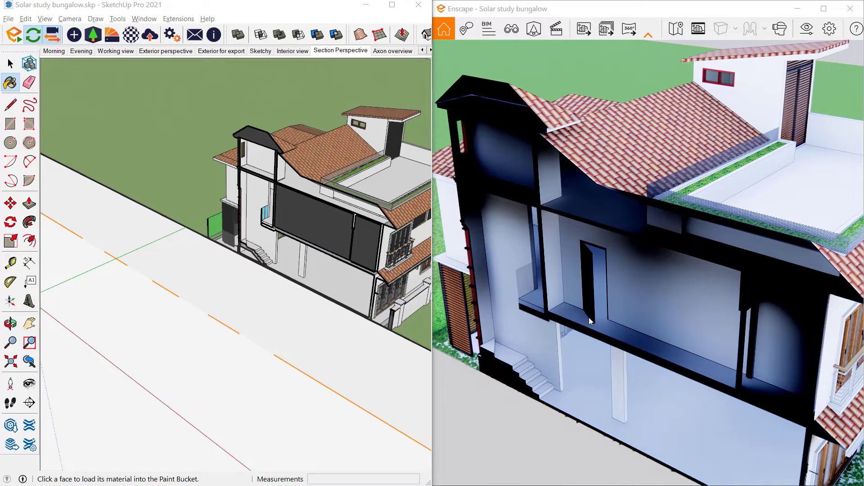
- Open the bungalow group for editing and paint its ground floor face with the Carpet Diamond Yellow material
scroll(604, 374, down, 2)
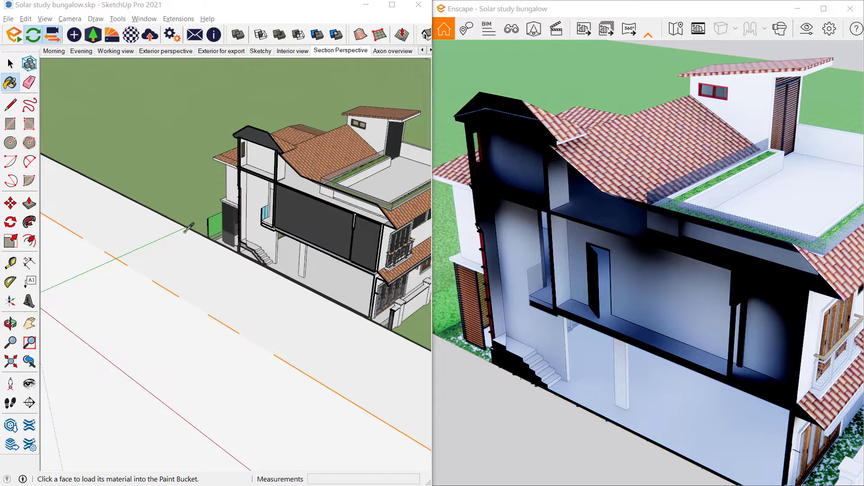
key(space)
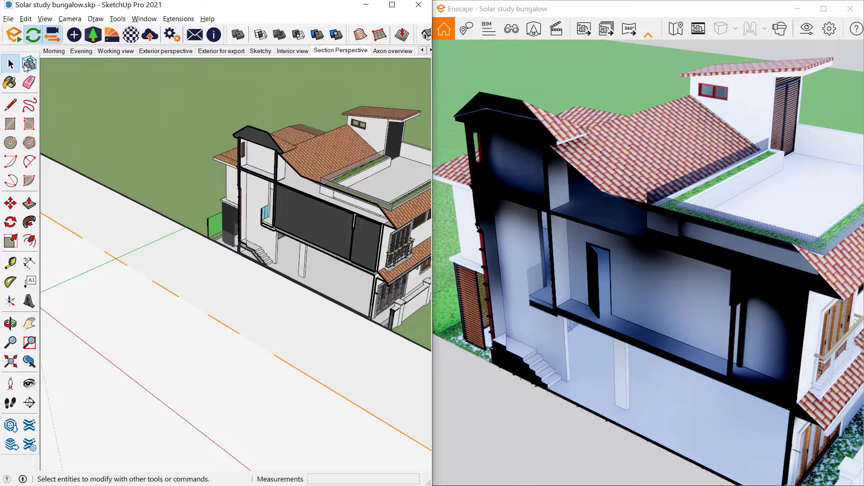
double_click(308, 278)
click(313, 282)
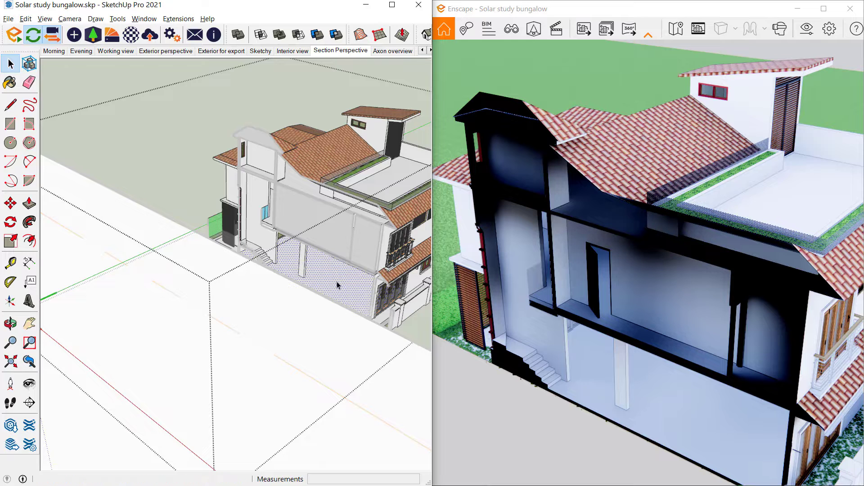
key(b)
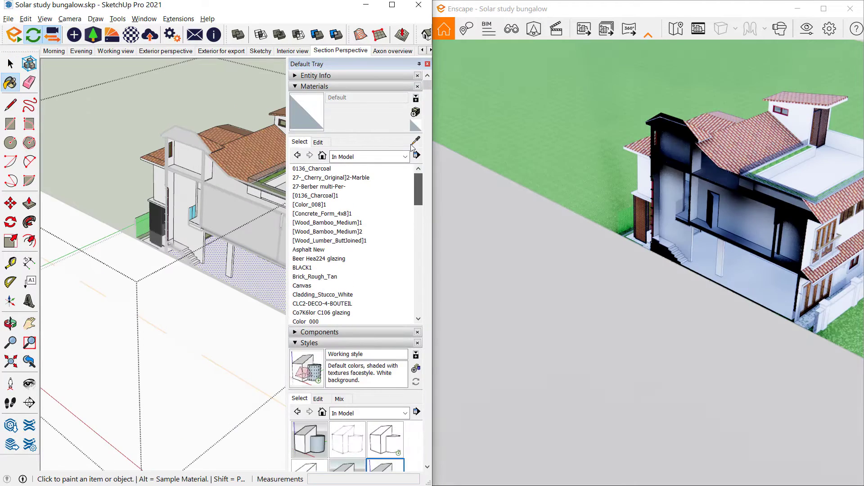
click(395, 157)
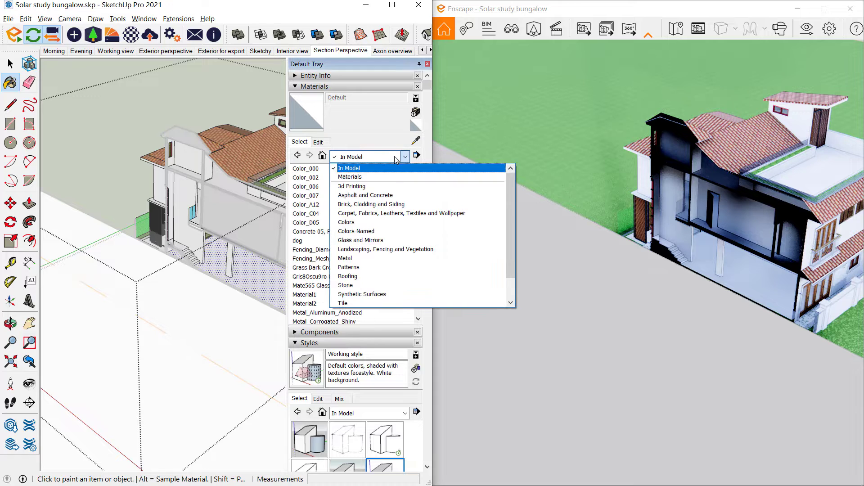
click(387, 213)
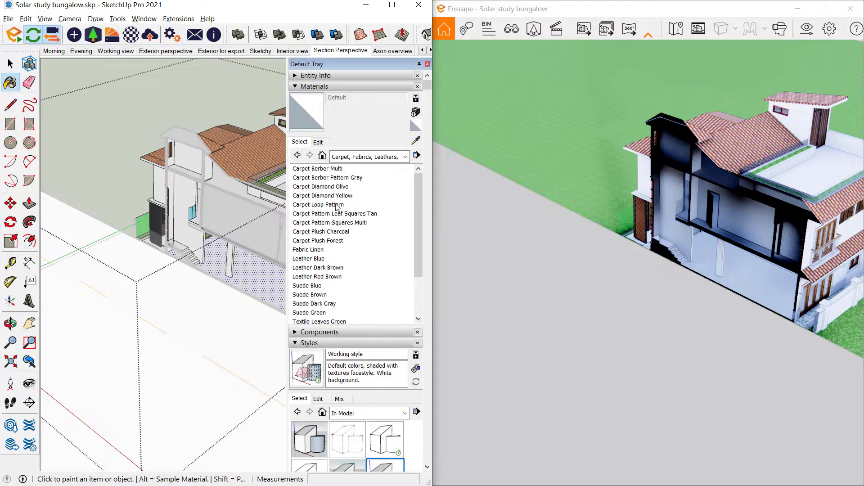
click(323, 196)
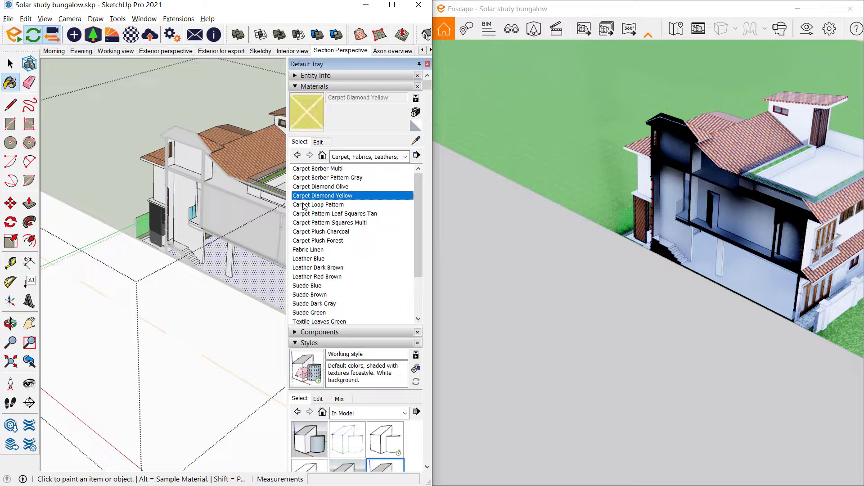
click(267, 271)
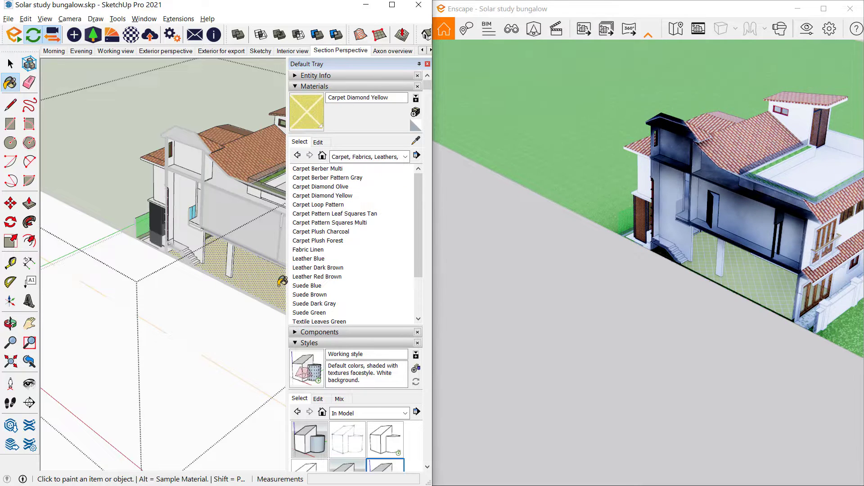
- Examine the newly painted ground floor up close in the Enscape render of the section
scroll(749, 272, up, 4)
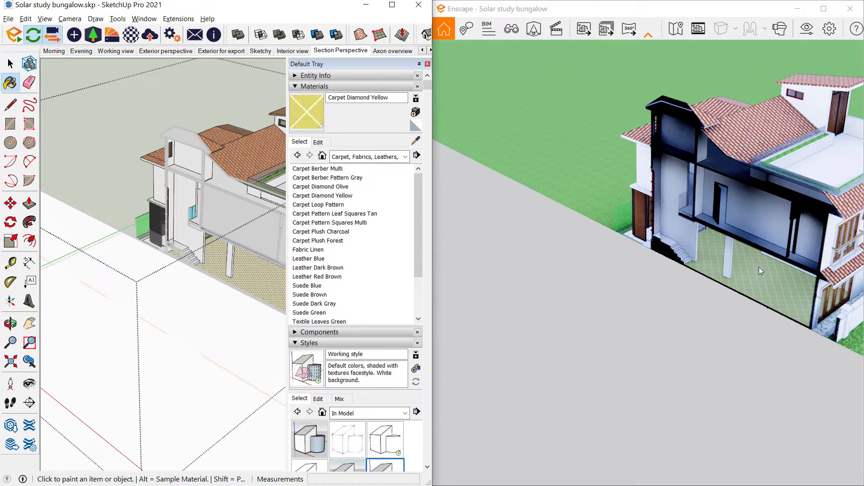
drag(760, 266, 719, 281)
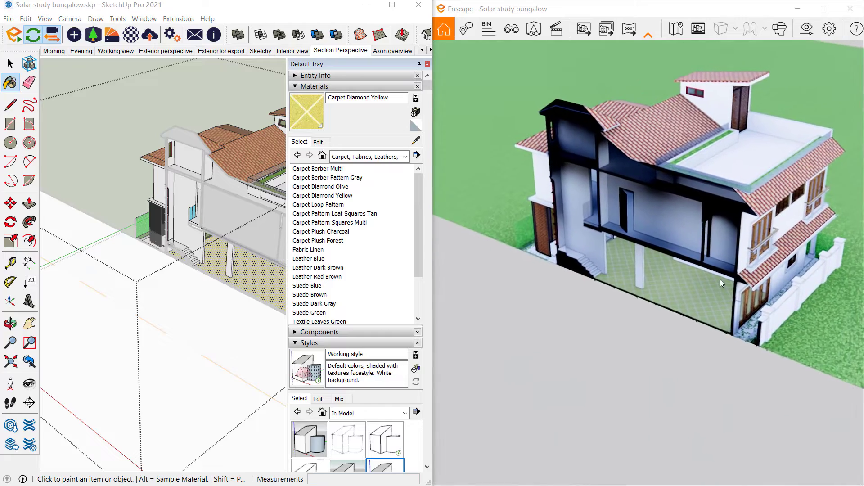
scroll(705, 293, up, 3)
scroll(705, 317, up, 8)
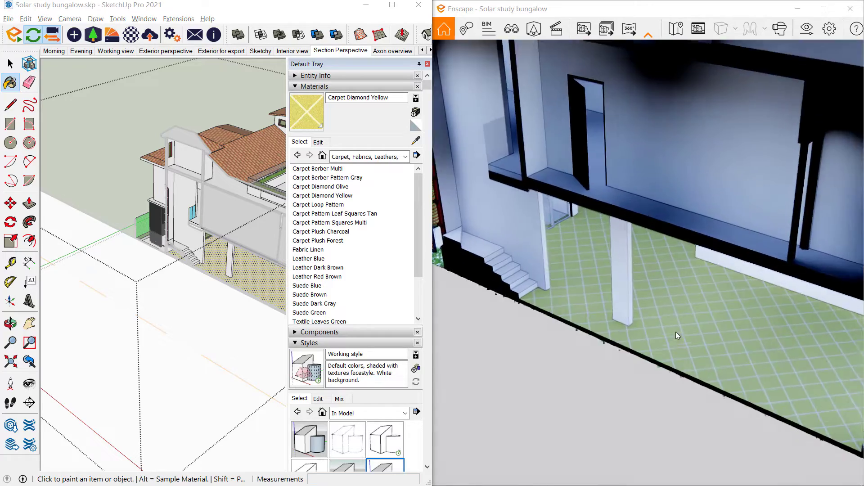
scroll(654, 353, up, 6)
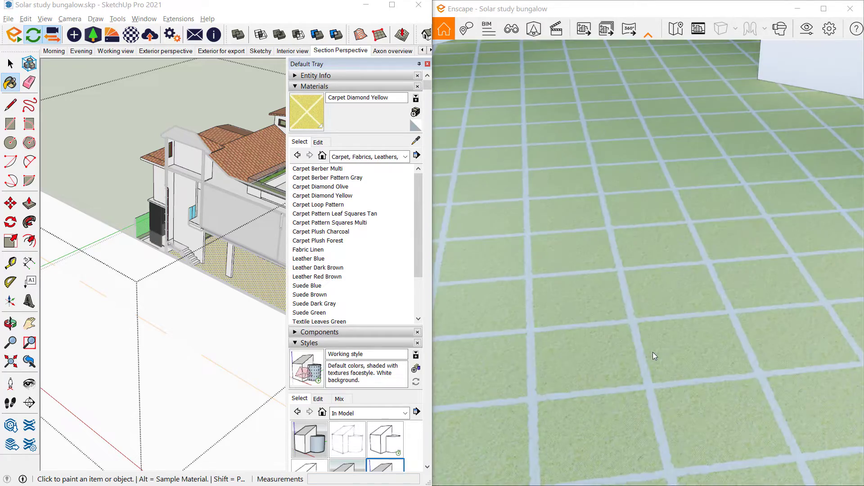
drag(654, 352, 653, 156)
drag(512, 307, 531, 330)
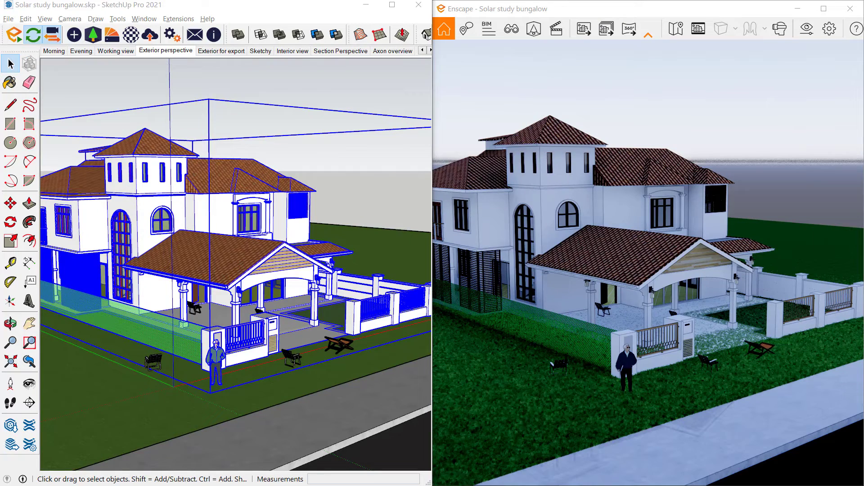
- Deselect the bungalow, frame the whole exterior, and turn off view synchronization between the model and the render
click(396, 101)
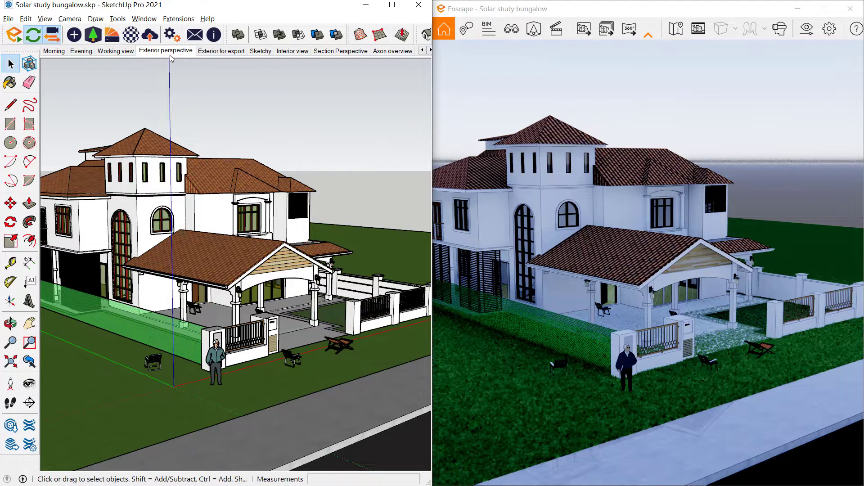
scroll(263, 239, down, 3)
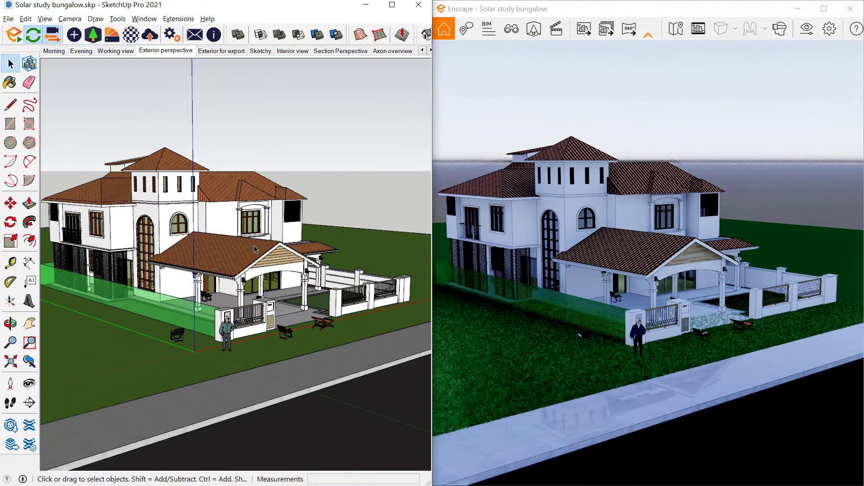
click(53, 38)
- Navigate the Enscape render independently, approaching and orbiting the bungalow's exterior
scroll(657, 291, up, 6)
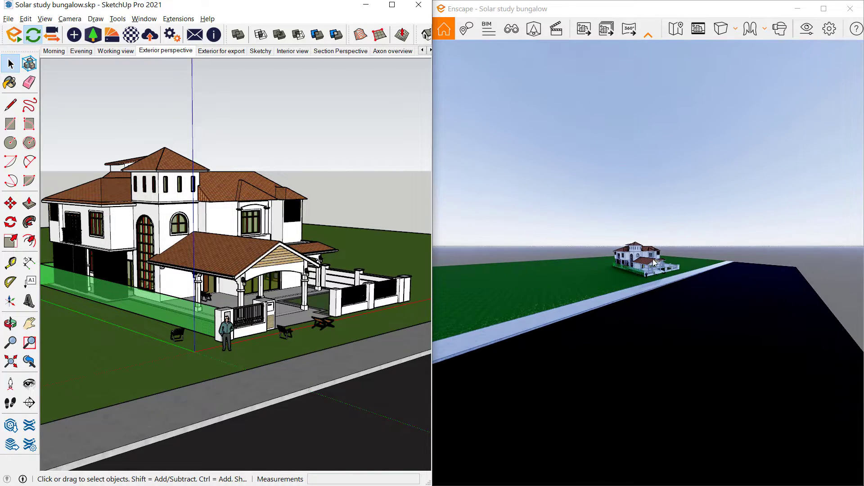
scroll(685, 239, up, 4)
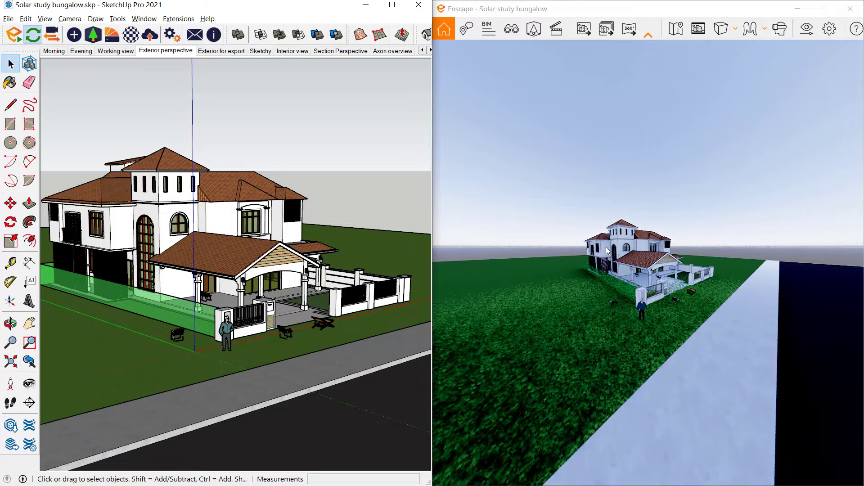
mouse_move(685, 239)
right_down()
mouse_move(634, 240)
mouse_move(615, 252)
mouse_move(628, 253)
right_up()
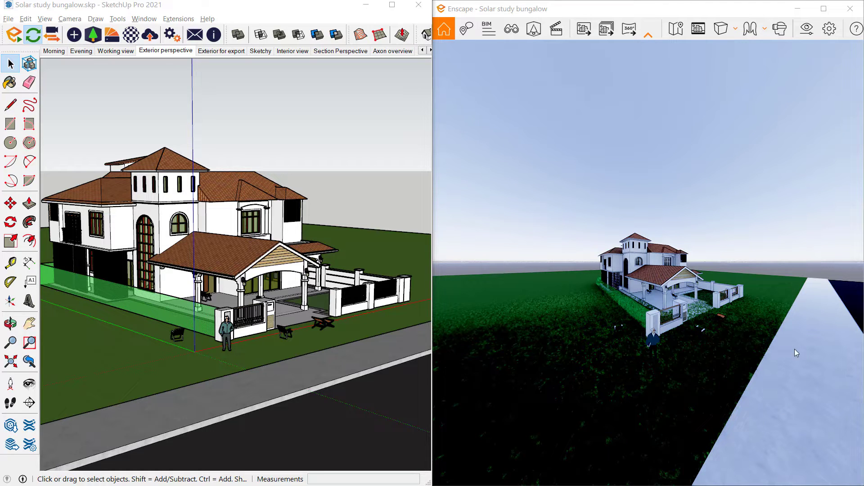
mouse_move(739, 362)
right_down()
mouse_move(770, 364)
mouse_move(746, 365)
right_up()
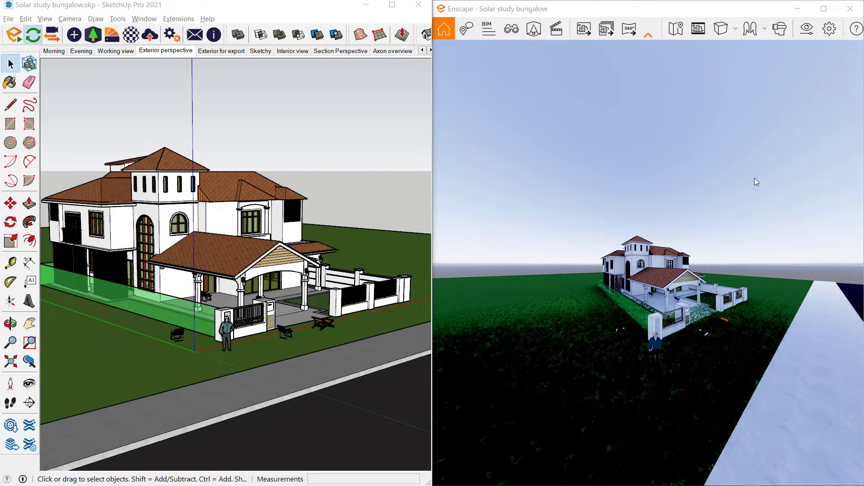
- Show the Enscape help in a maximized render window, teleport onto the covered porch and look around it
key(h)
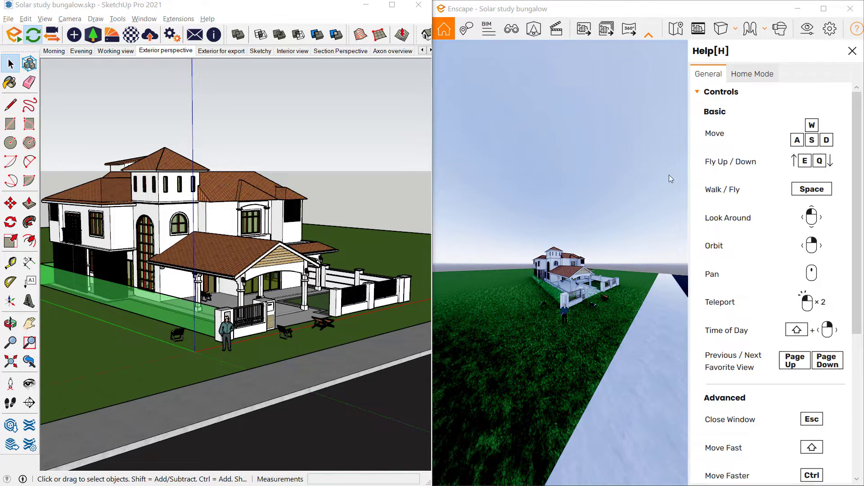
click(823, 7)
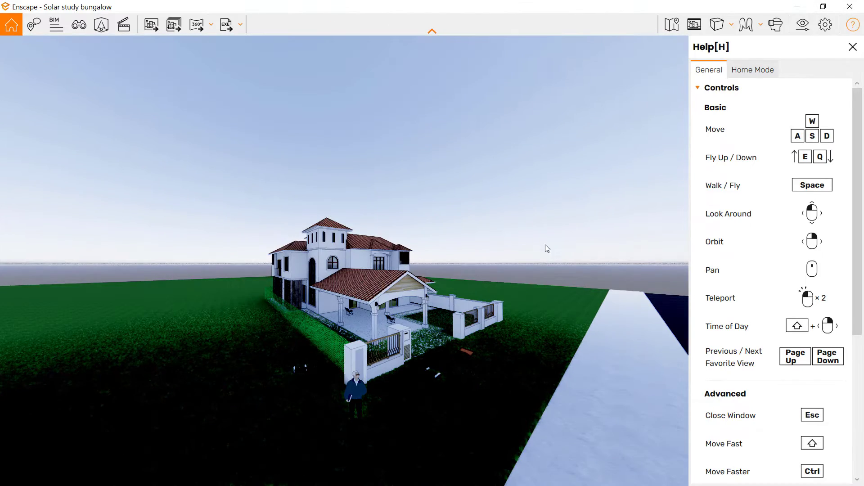
scroll(356, 336, up, 2)
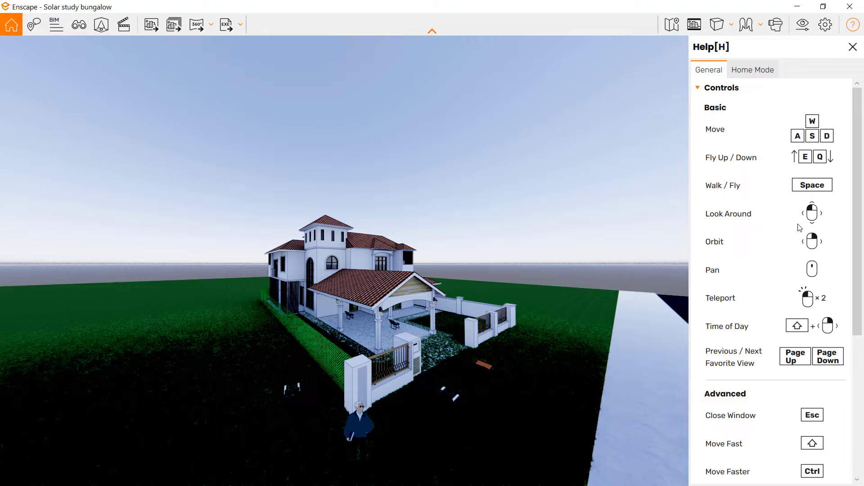
drag(476, 248, 400, 259)
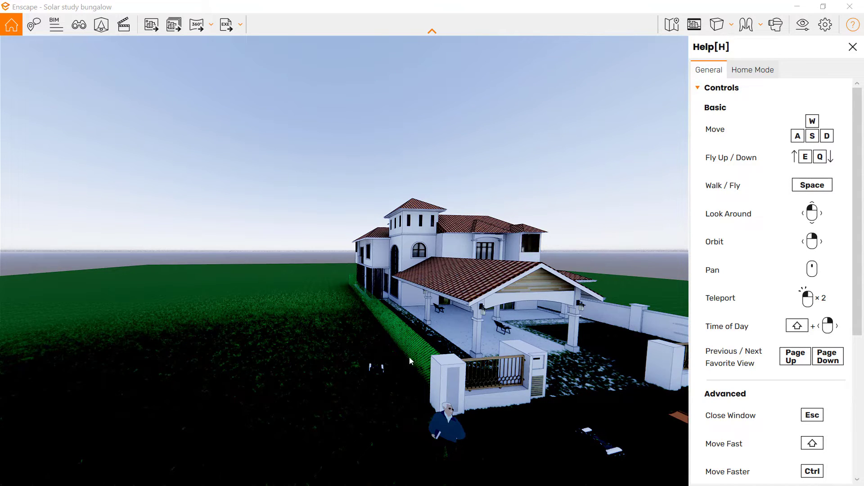
double_click(448, 317)
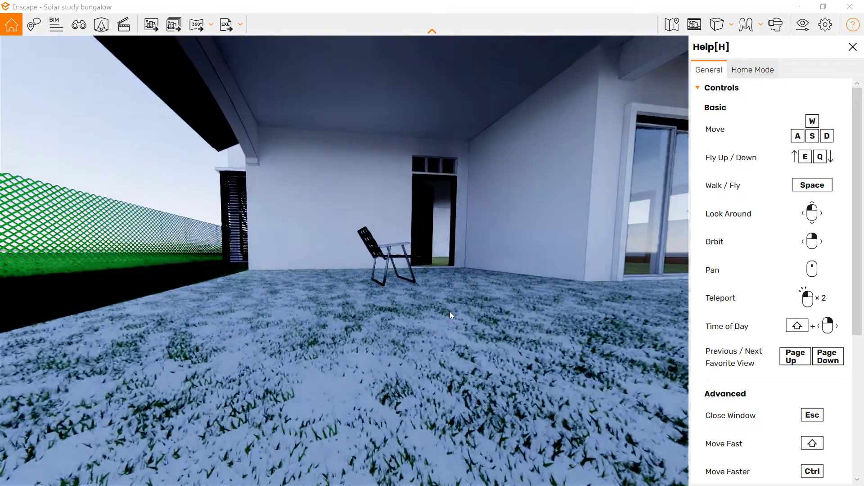
drag(377, 312, 498, 306)
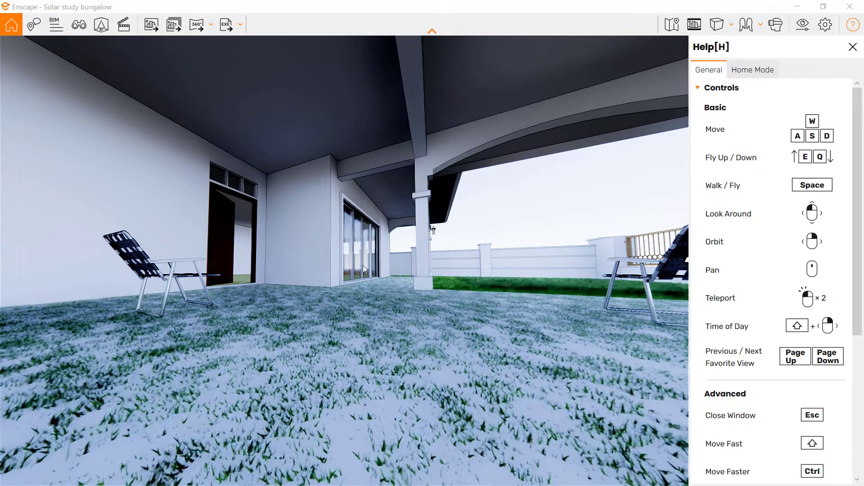
- Adjust the render's time of day on the covered porch, advancing it to about 07:48
mouse_move(365, 273)
shift+right_down()
mouse_move(401, 273)
mouse_move(364, 273)
shift+right_up()
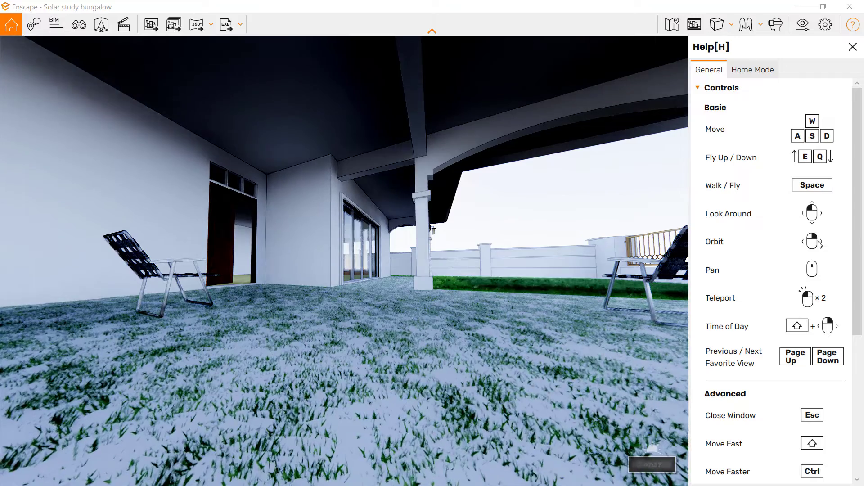
shift+right_drag(549, 270, 495, 270)
shift+right_drag(571, 272, 309, 220)
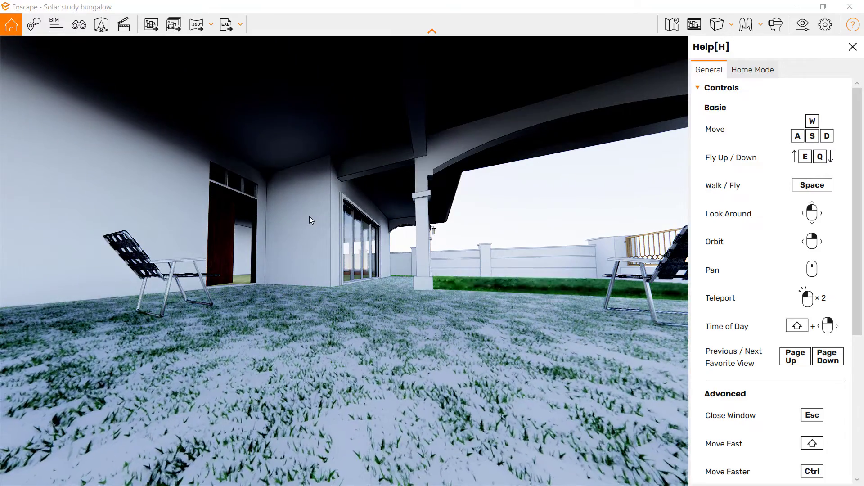
key(i)
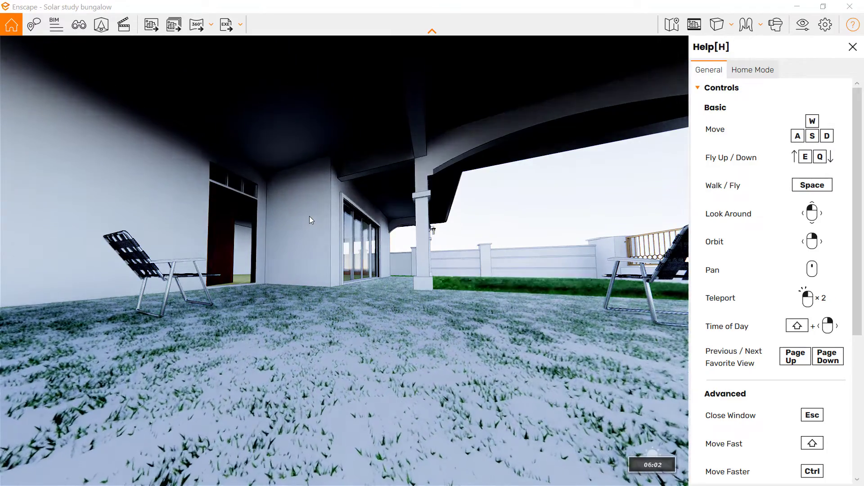
key(i)
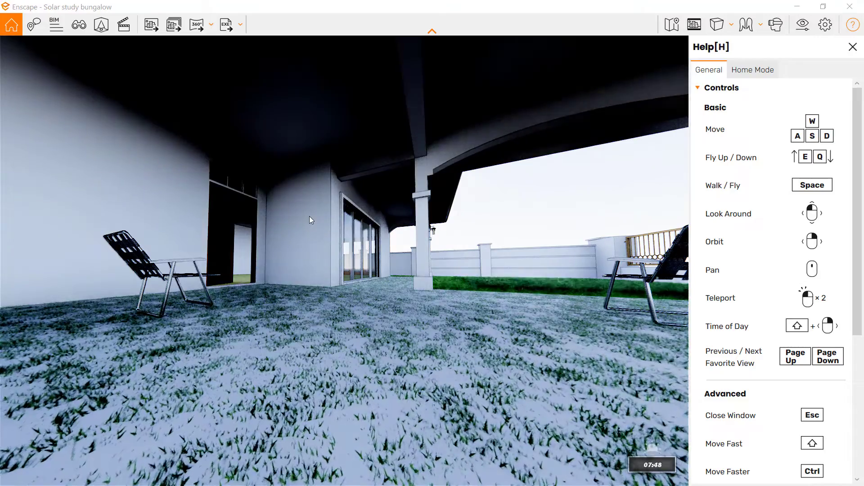
- Move the view outside the green mesh fence and shift the time of day back to a low-sun sky
scroll(353, 206, up, 2)
scroll(367, 289, down, 7)
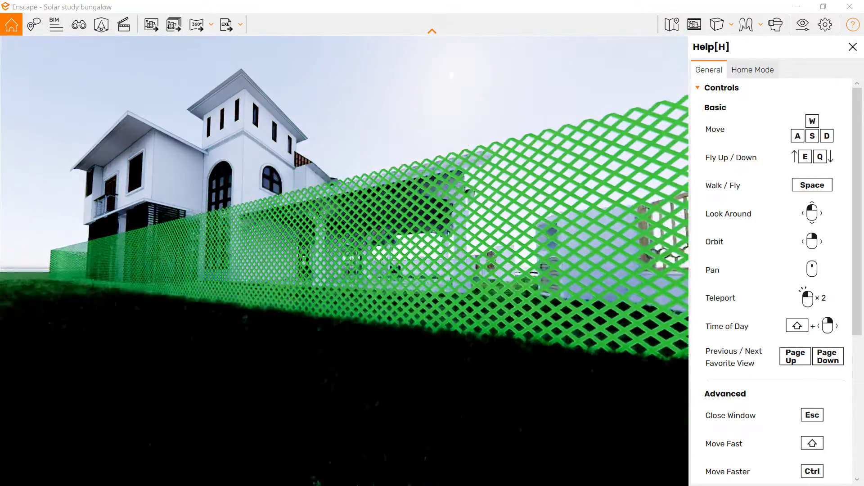
middle_drag(367, 289, 659, 127)
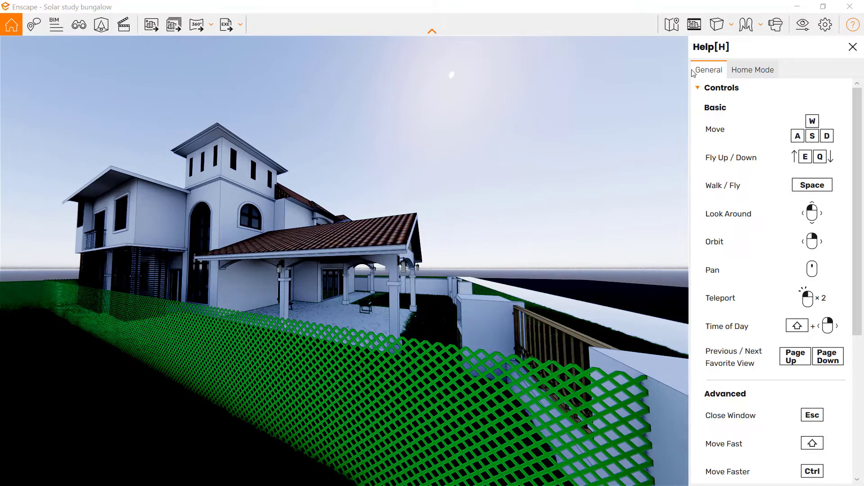
key(u)
key(u)
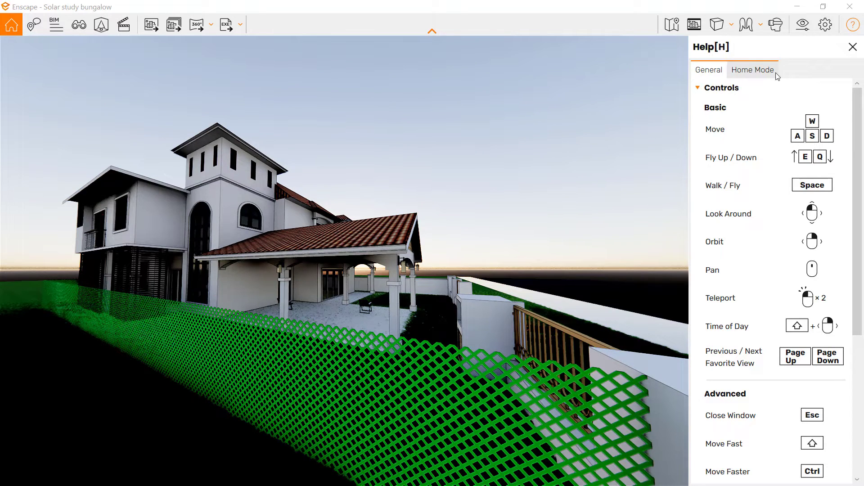
- Review the Advanced controls in the help, and move the view backward away from the bungalow
scroll(810, 341, down, 7)
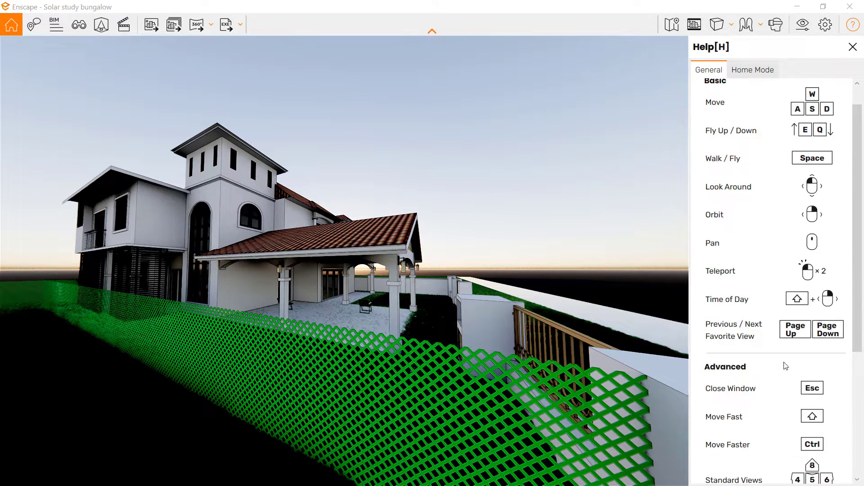
scroll(796, 365, down, 2)
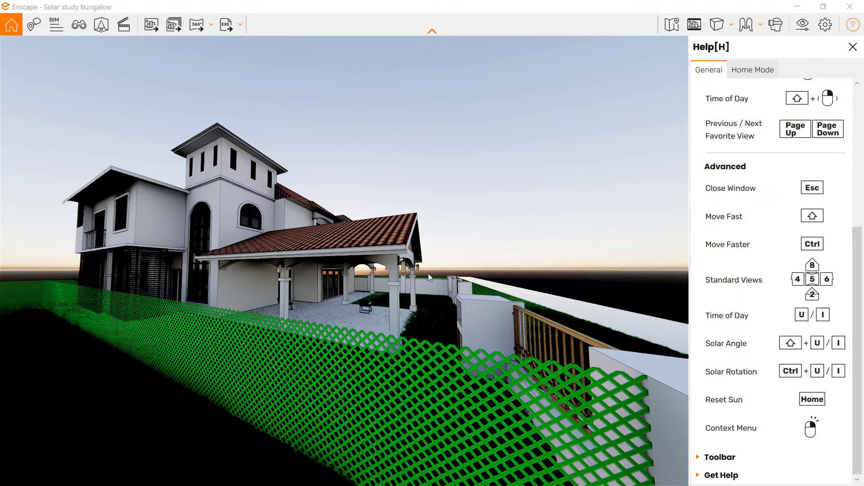
key(s)
key(s)
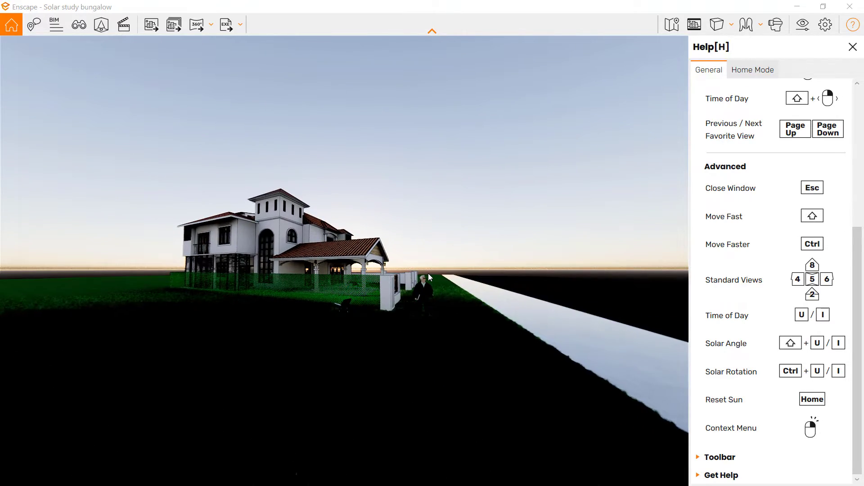
- Move closer to the bungalow and show the site in the standard top view, zooming in on the roof and back out
key(w)
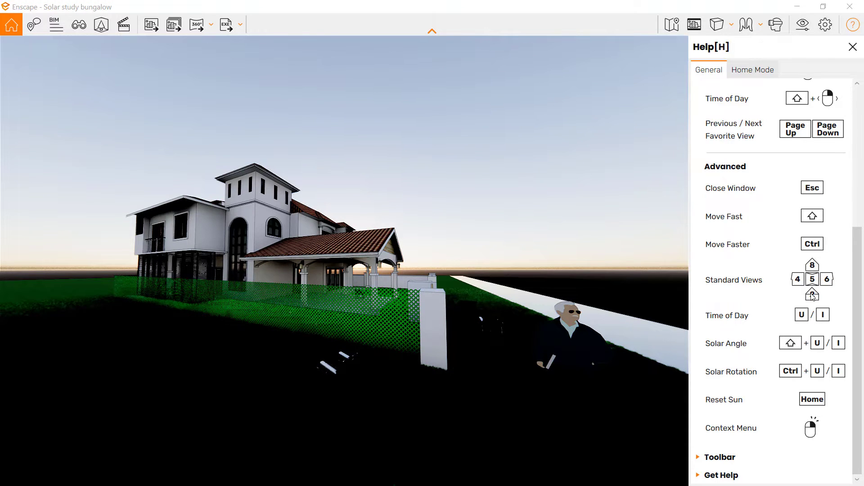
key(KP_5)
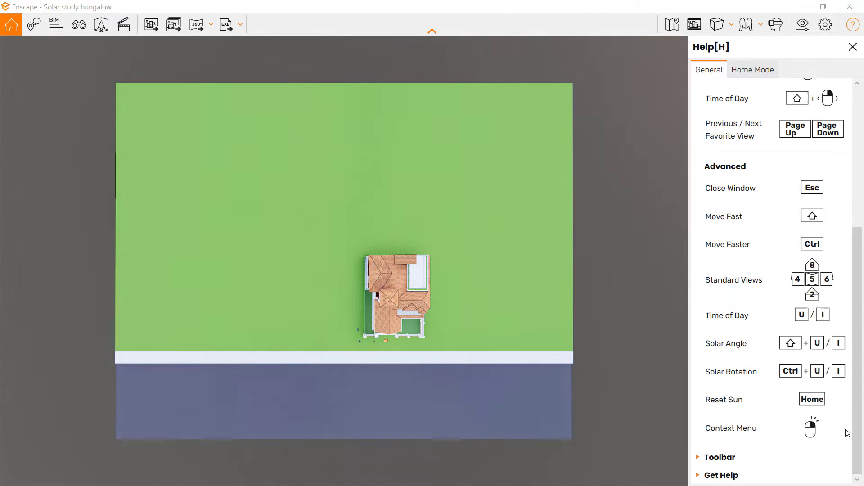
scroll(385, 307, up, 4)
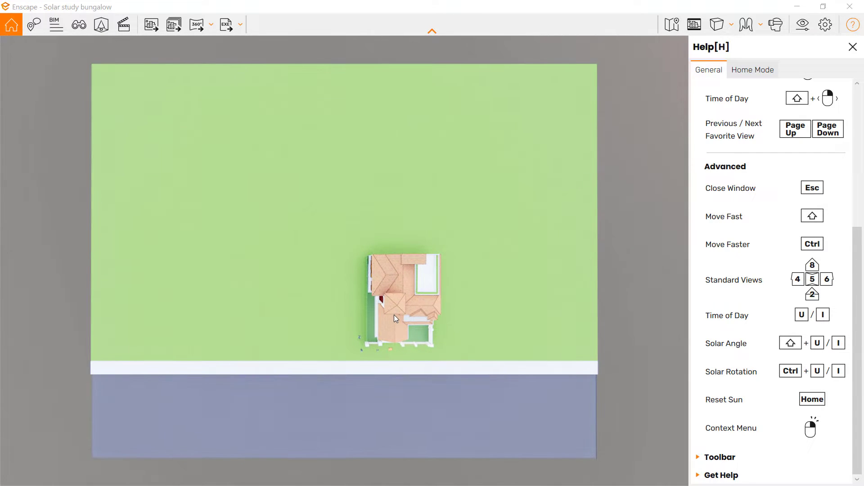
scroll(405, 337, up, 5)
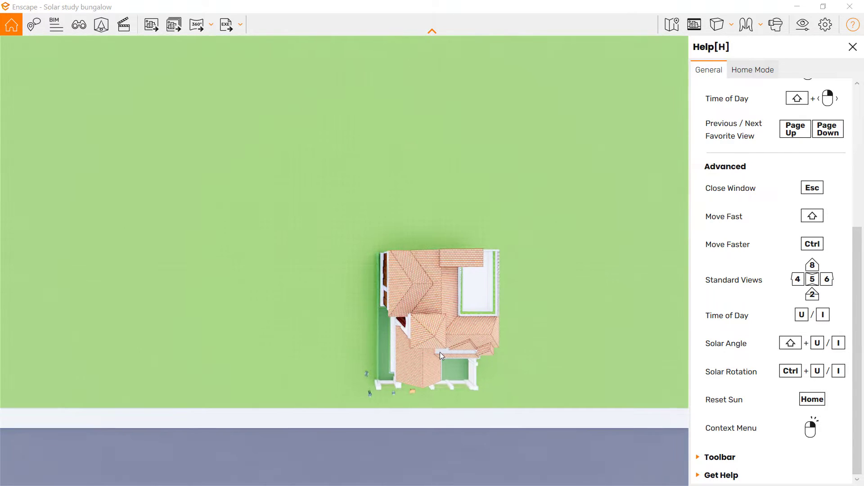
scroll(431, 350, down, 6)
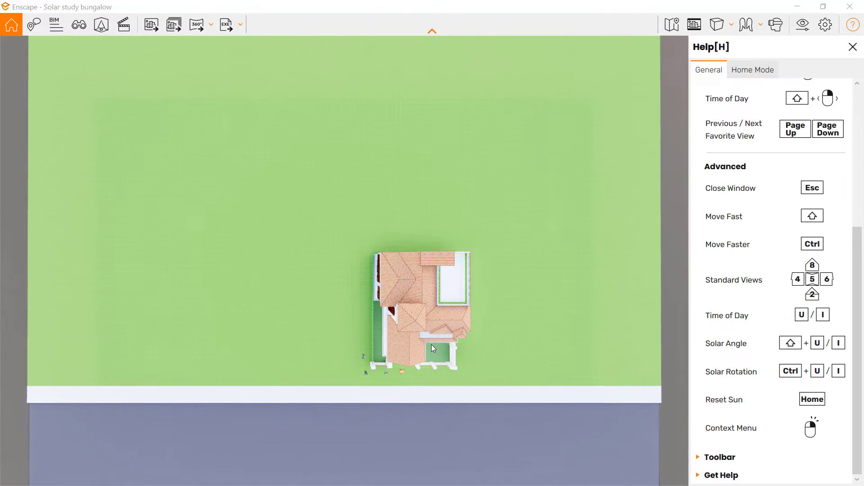
- Cycle through the standard side, front and back views of the bungalow
key(4)
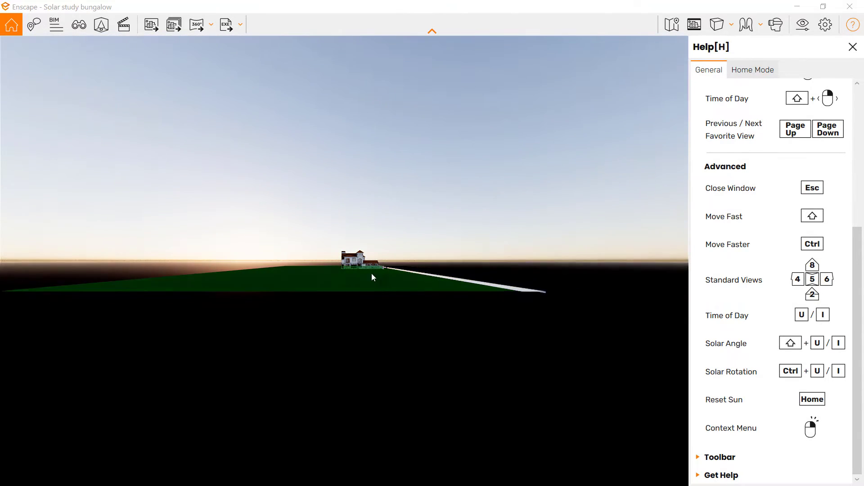
scroll(358, 264, up, 2)
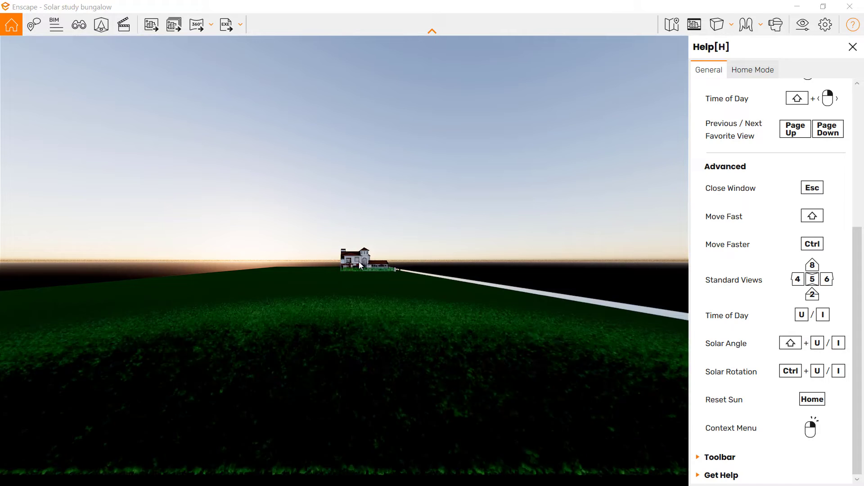
key(6)
key(4)
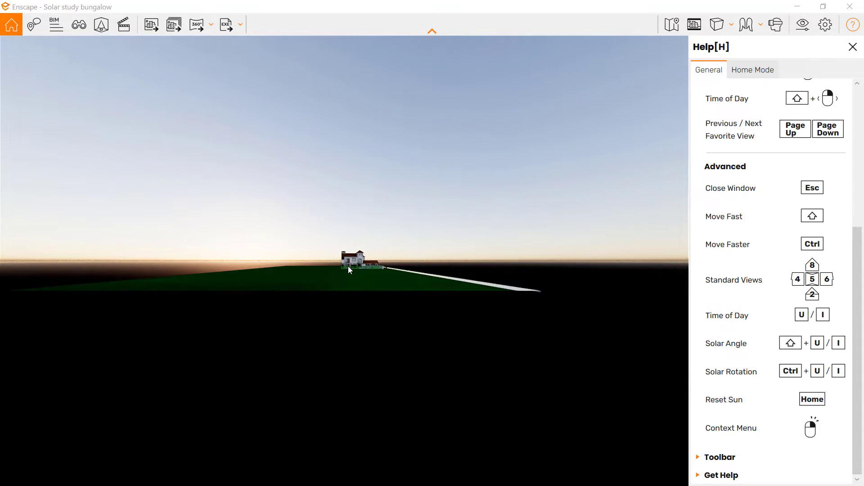
key(8)
key(2)
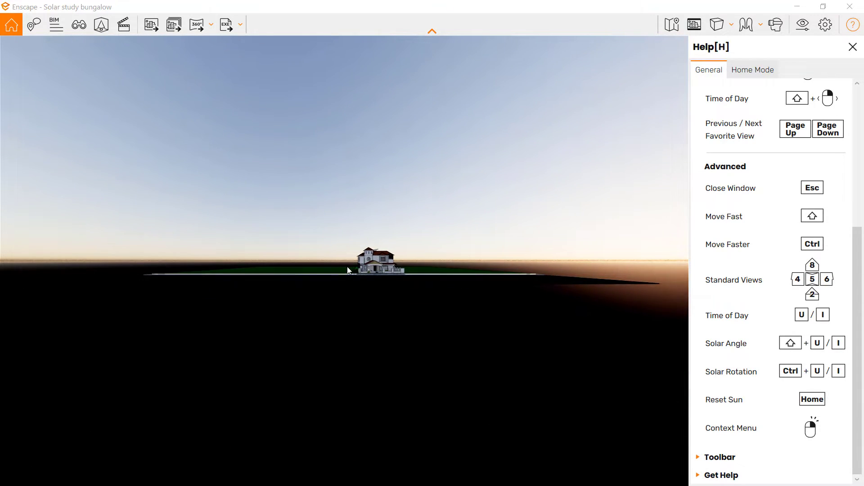
- Look around the distant front view of the bungalow, tilting and shifting the camera
drag(311, 246, 399, 98)
scroll(366, 189, down, 3)
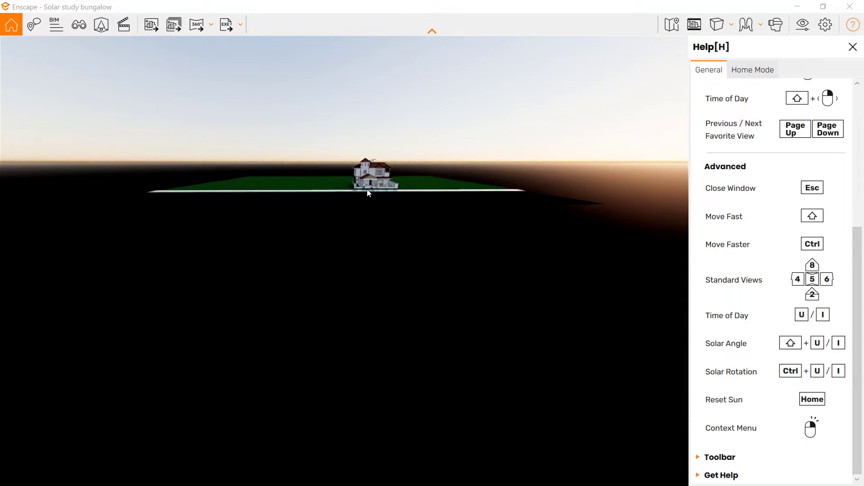
drag(366, 189, 396, 252)
drag(472, 279, 476, 203)
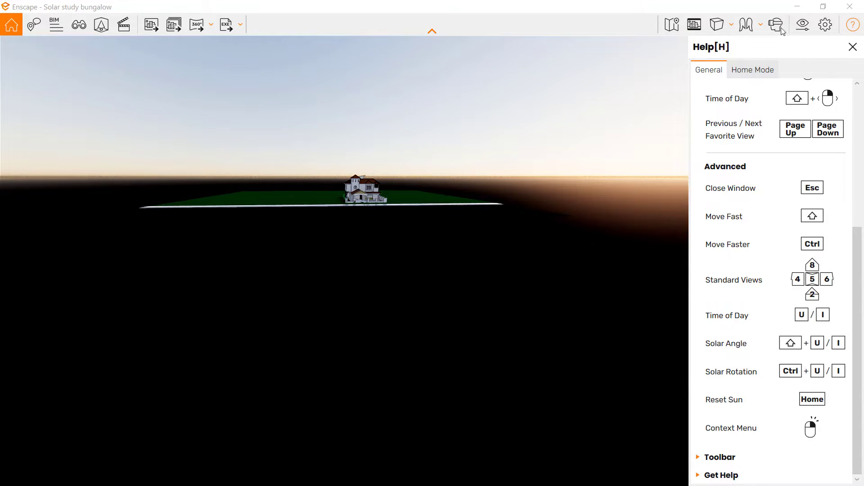
- Try the Two-Point projection on the distant front view and move the camera around the bungalow
click(730, 26)
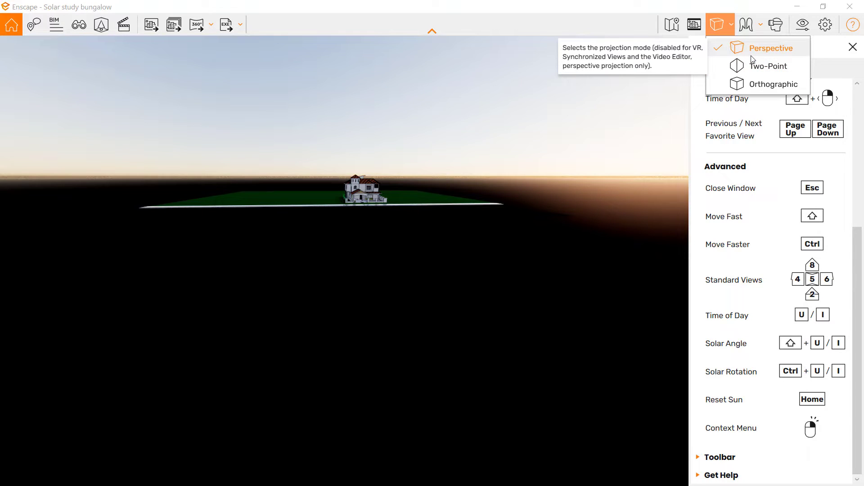
click(765, 66)
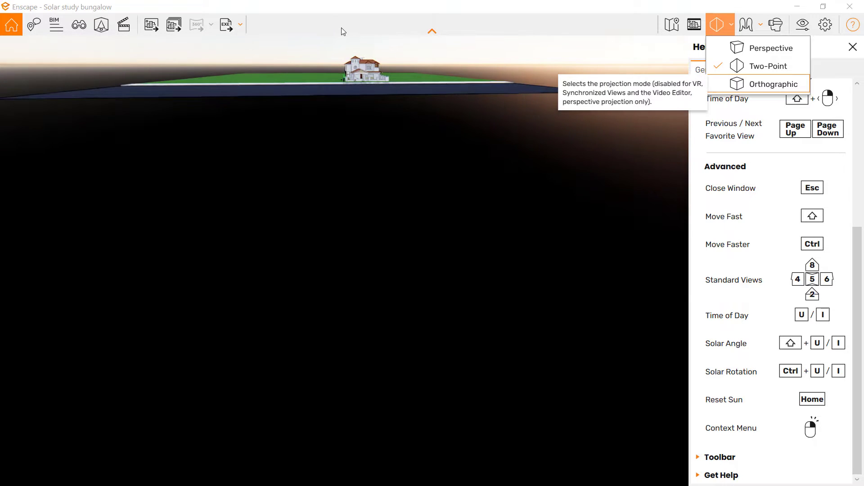
scroll(343, 68, up, 3)
drag(344, 71, 352, 41)
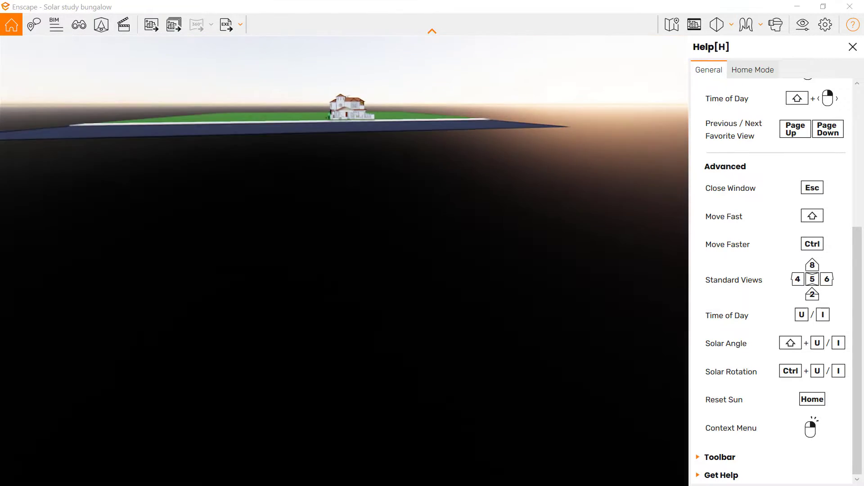
scroll(345, 71, up, 5)
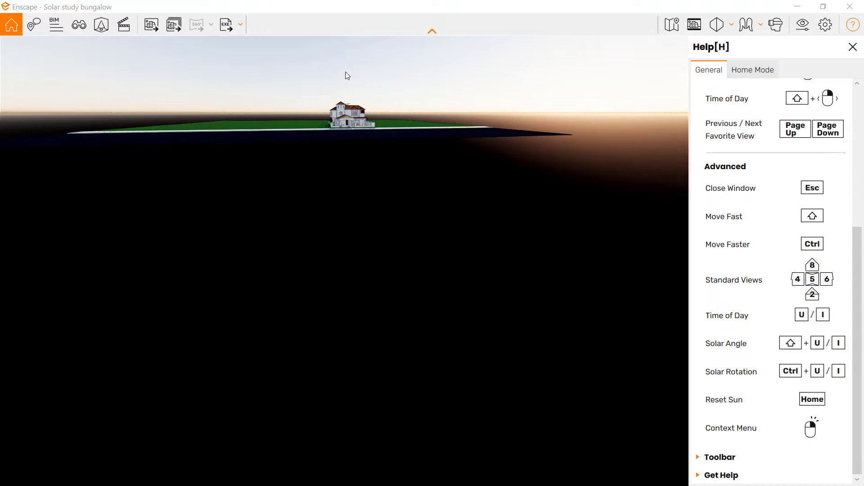
scroll(345, 72, down, 4)
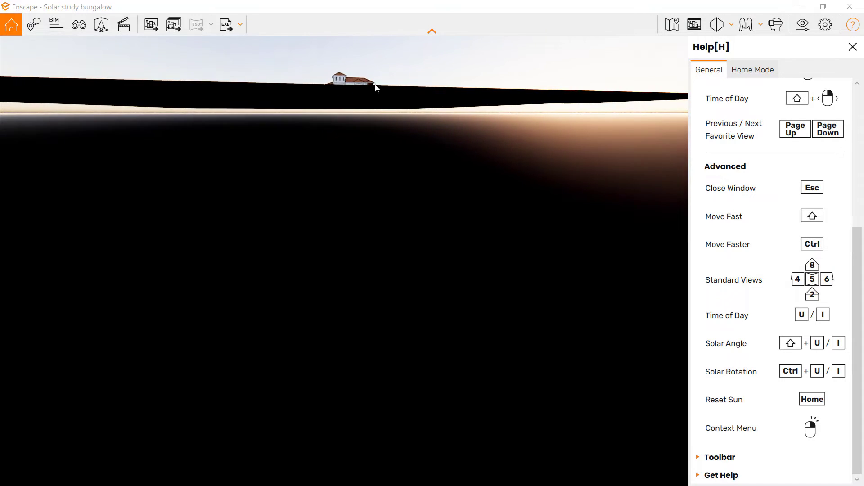
- Go to the next favorite view at the front fence, preview Two-Point projection, and set the projection to Orthographic
key(Page_Down)
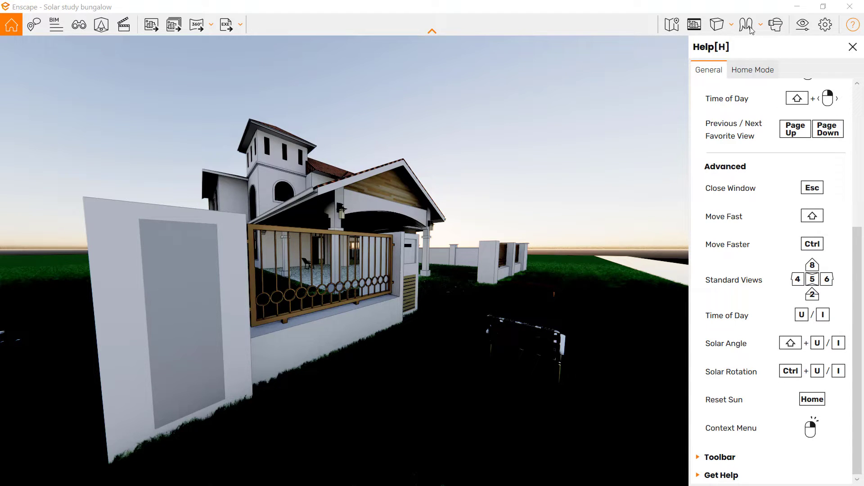
click(719, 25)
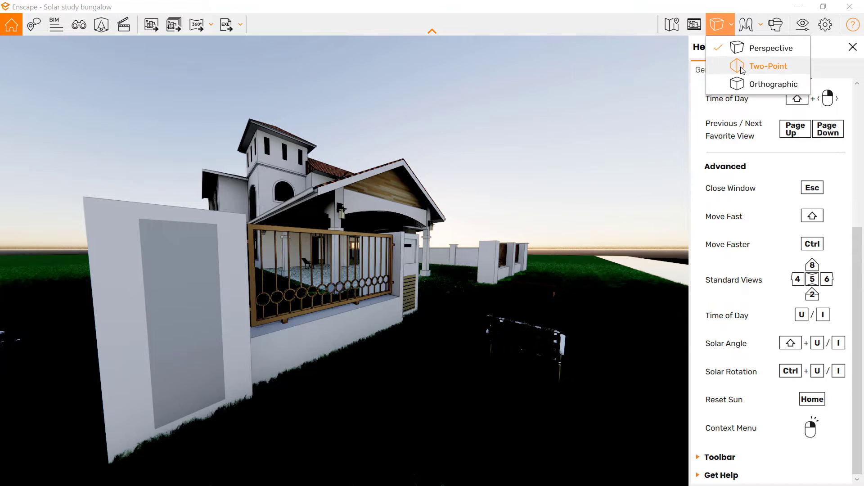
click(765, 66)
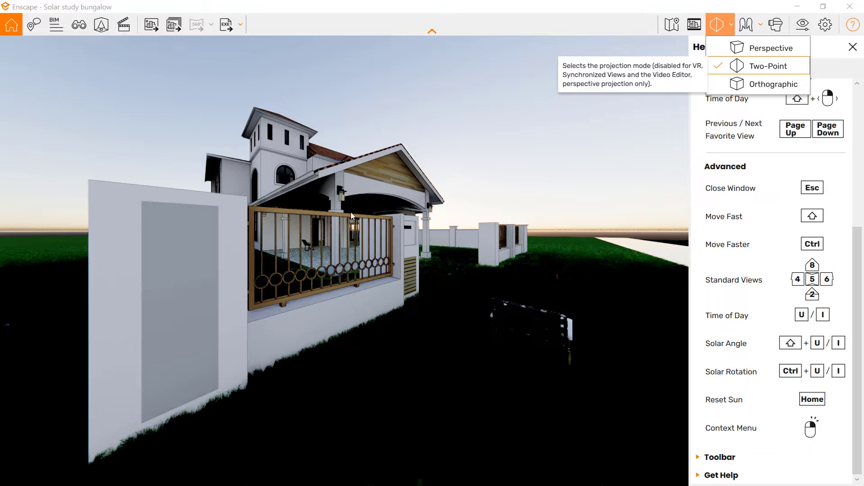
click(750, 86)
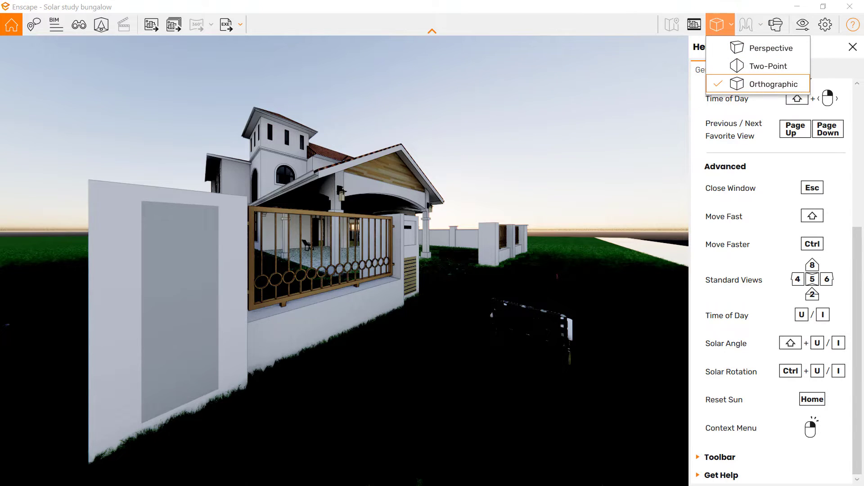
scroll(387, 259, up, 3)
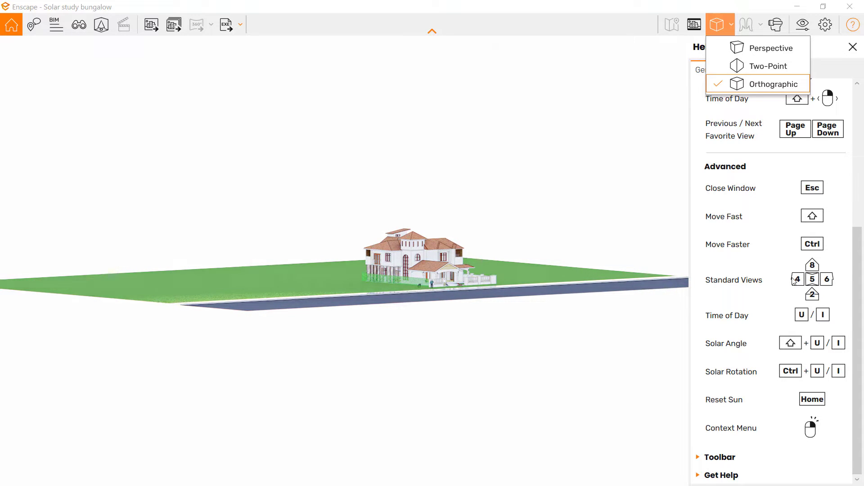
- Show the orthographic top view and side elevation, and finish with a close-up of the front elevation
click(345, 247)
key(5)
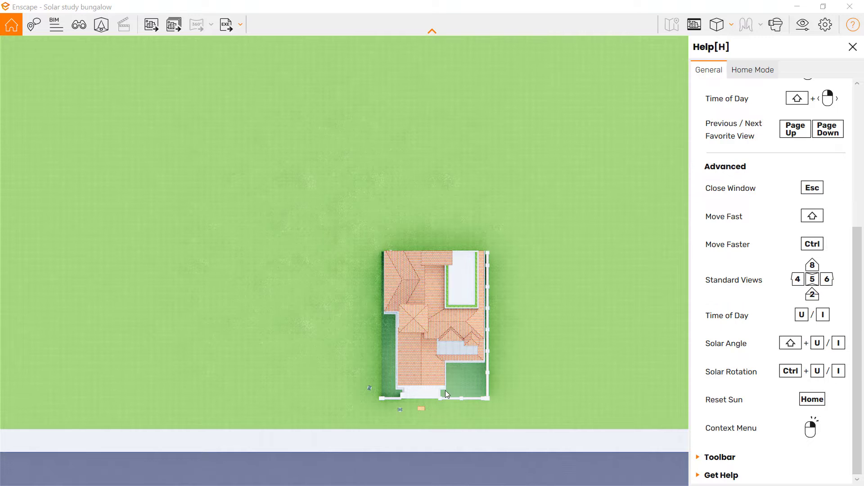
key(2)
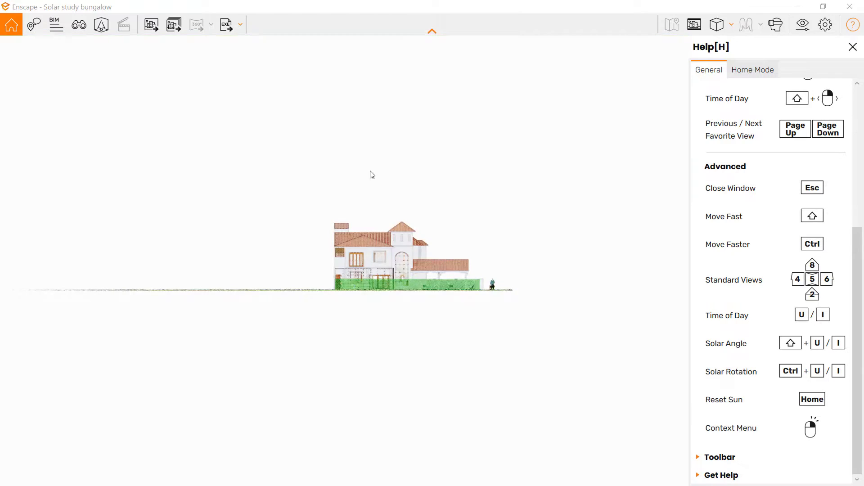
scroll(407, 225, up, 5)
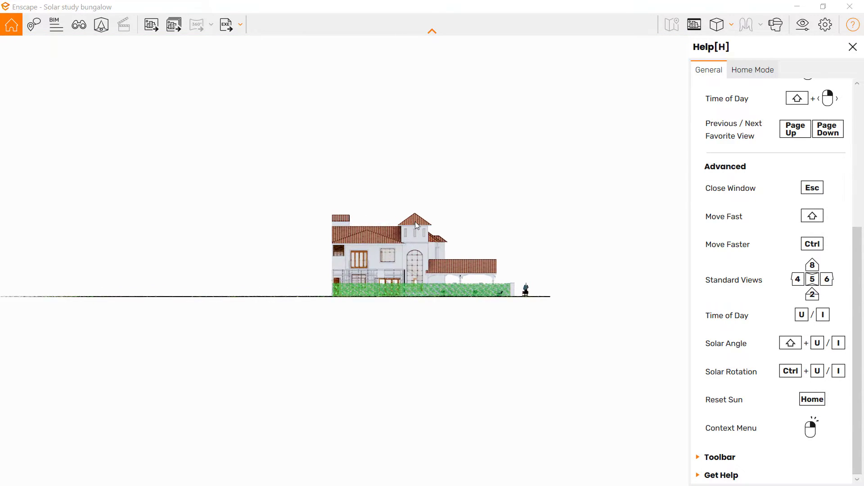
scroll(535, 233, up, 3)
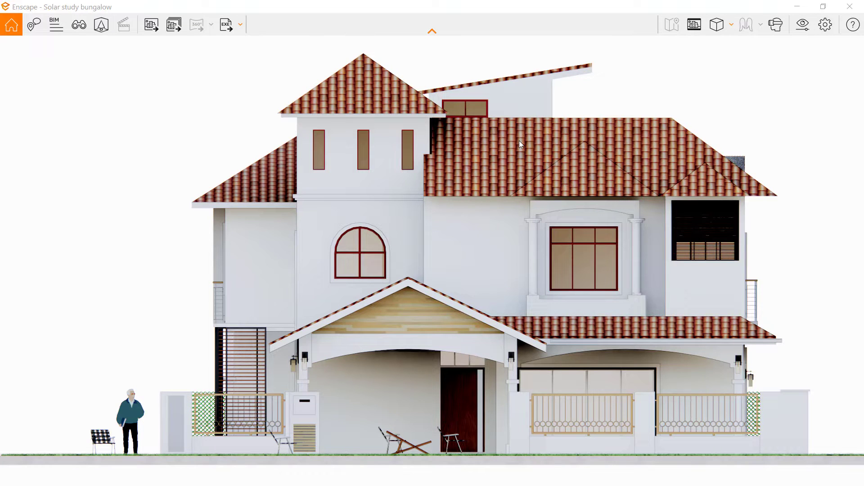
- Open the Visual Settings and place their window beside the tower so most of the front elevation stays visible
click(798, 29)
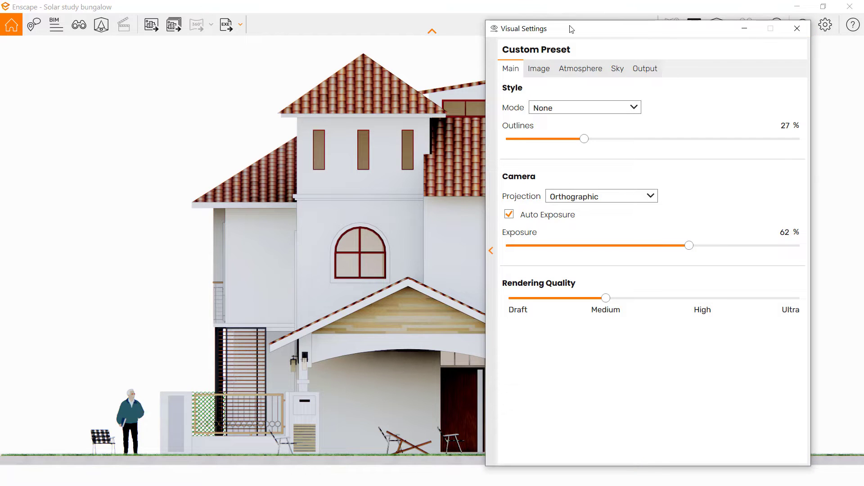
drag(573, 31, 481, 26)
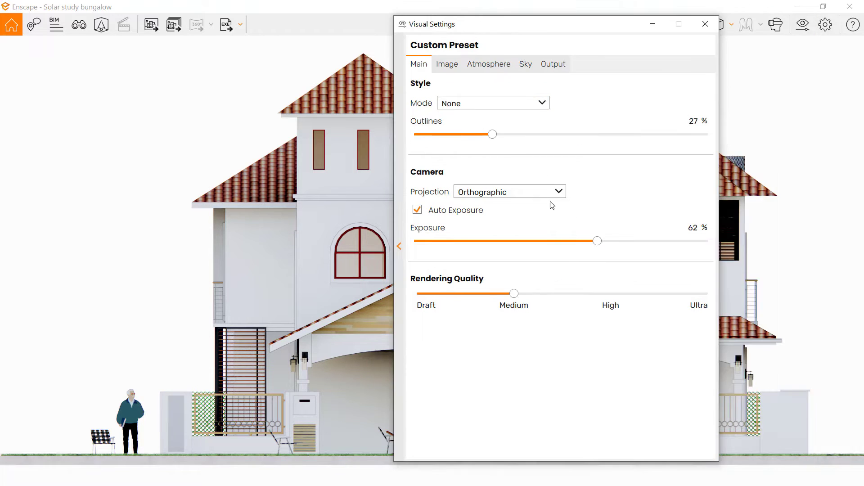
drag(579, 30, 720, 28)
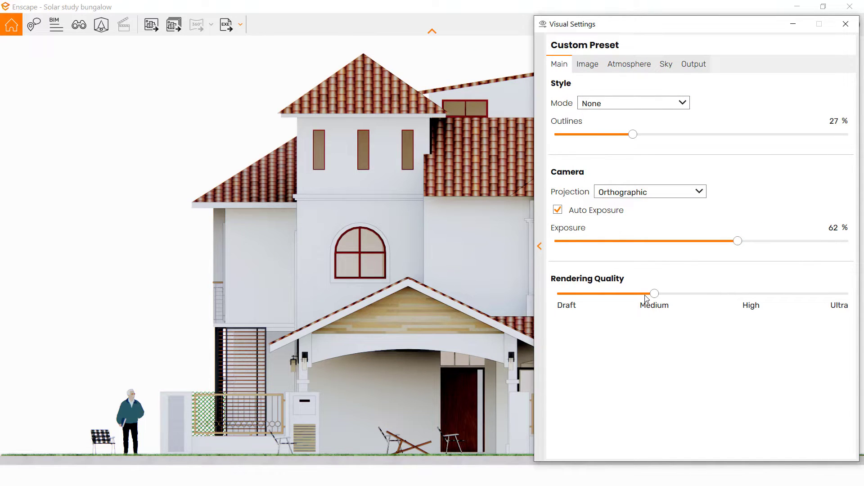
- Raise the rendering quality to High to preview the front elevation, and return it to Medium
mouse_move(646, 298)
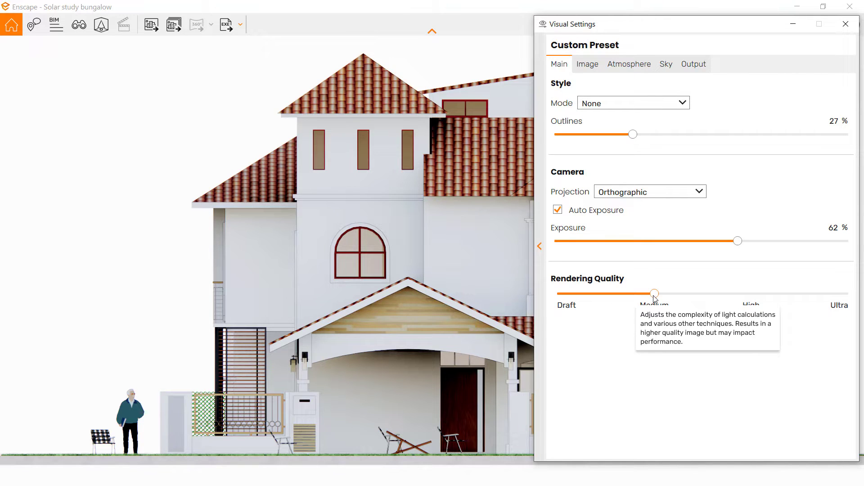
drag(654, 295, 750, 302)
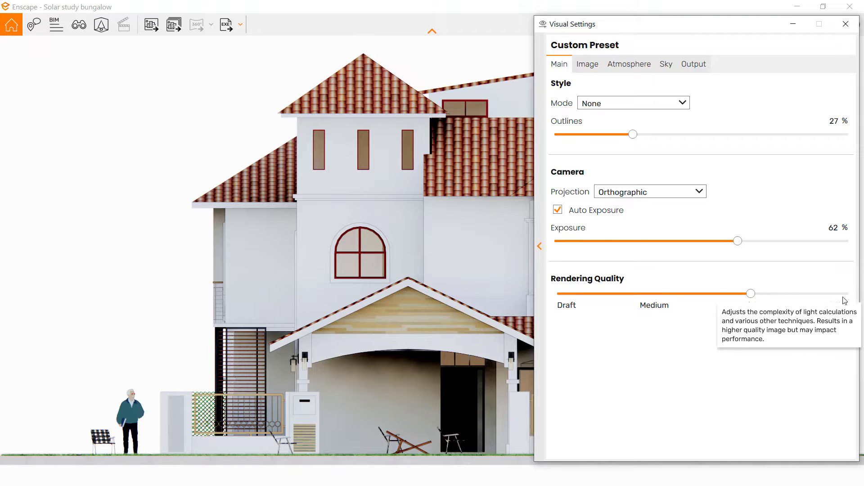
drag(750, 294, 673, 293)
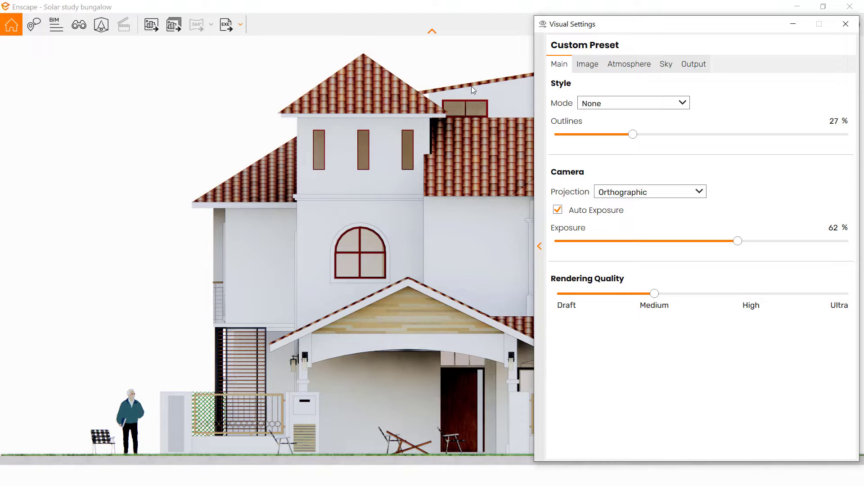
- Turn off Auto Exposure, set the exposure to 60 %, and turn Auto Exposure back on
click(558, 211)
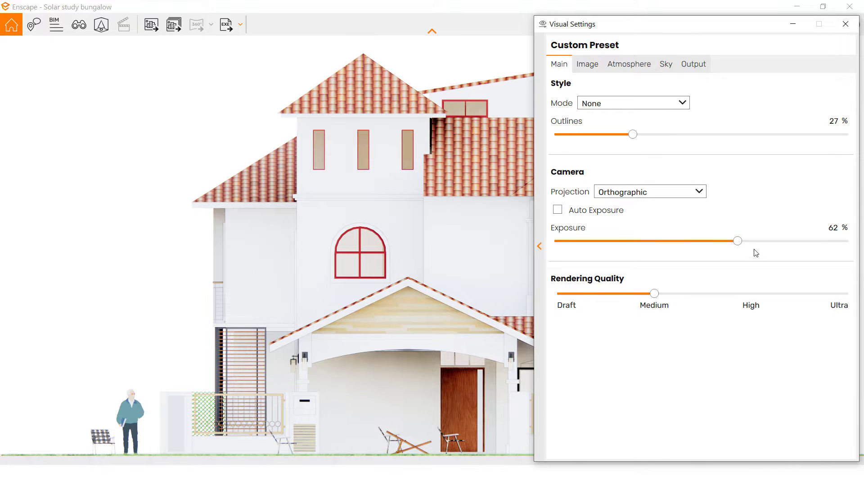
mouse_move(738, 243)
mouse_down()
mouse_move(693, 243)
mouse_move(730, 250)
mouse_up()
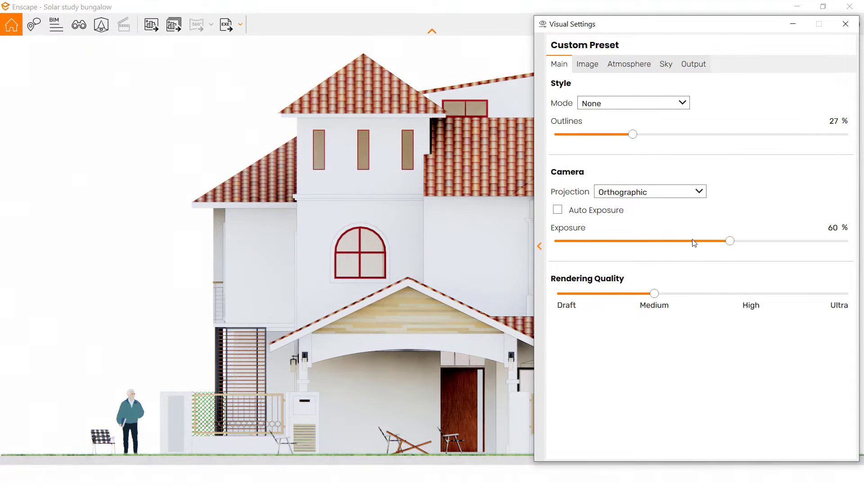
click(558, 210)
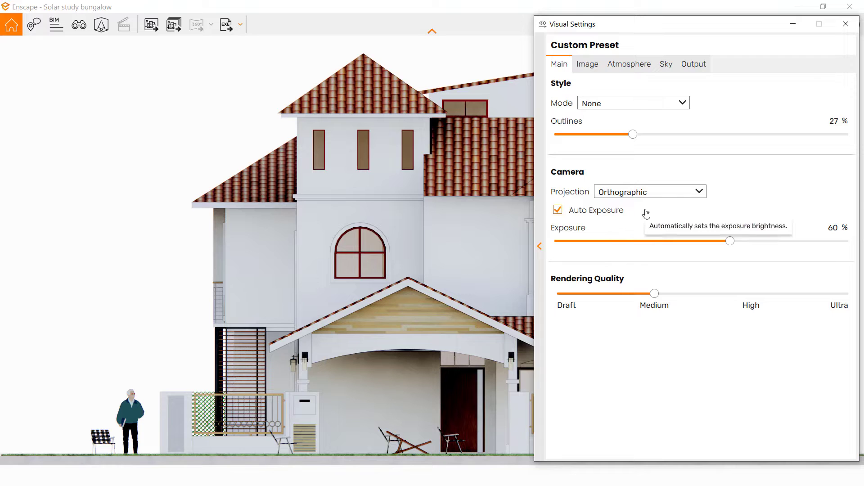
click(683, 196)
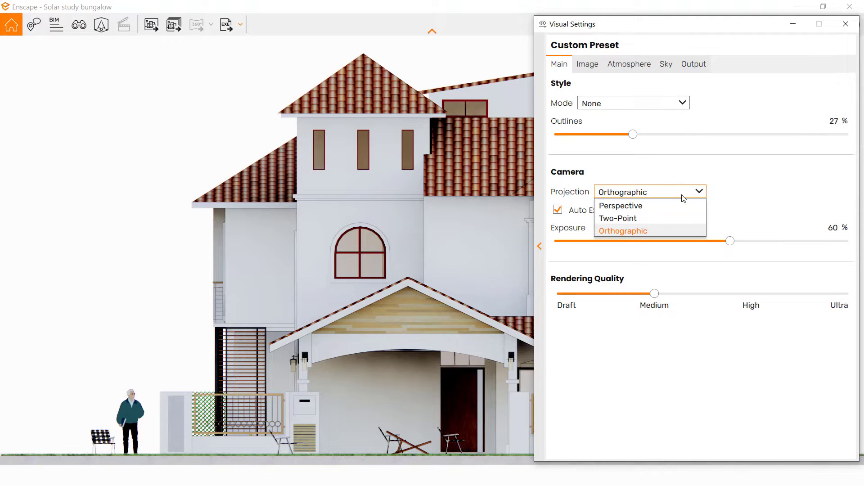
click(683, 196)
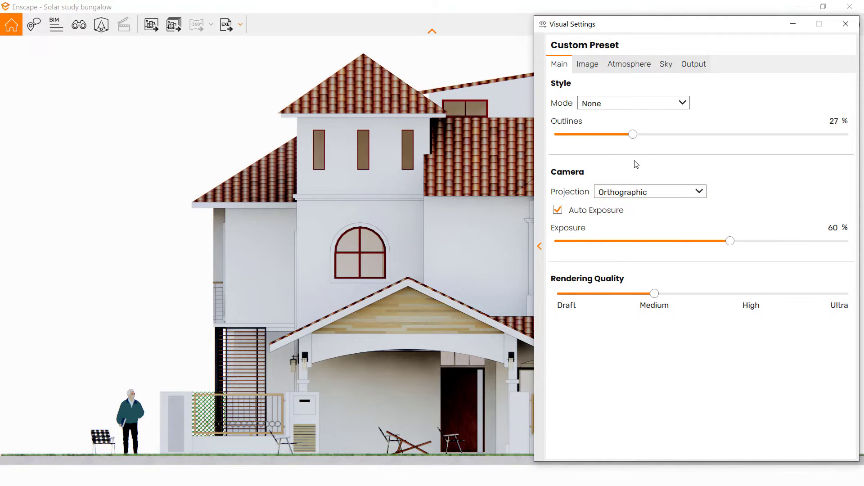
- Preview the outlines at 100 %, 0 % and 45 %, reset them, and set the outlines to 49 %
drag(633, 134, 849, 158)
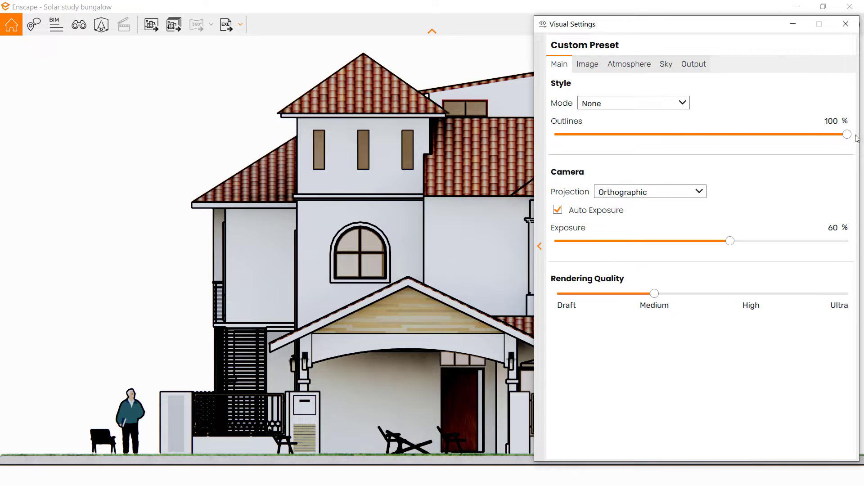
drag(847, 135, 539, 134)
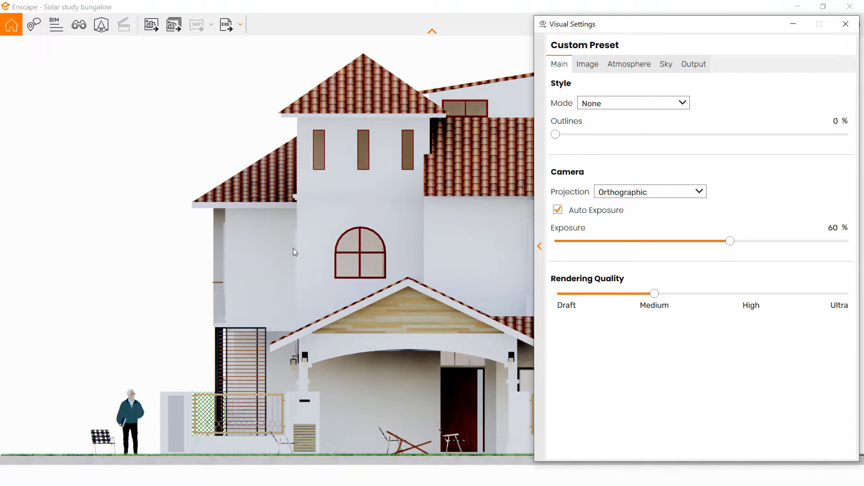
drag(561, 137, 687, 153)
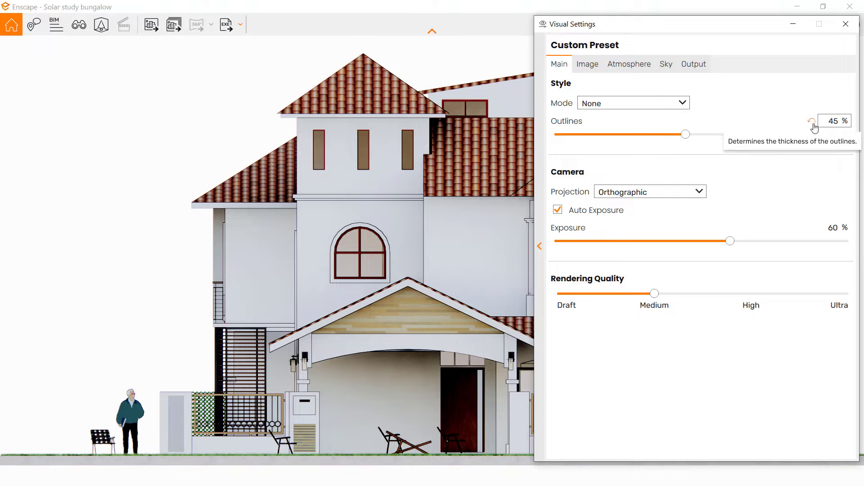
click(812, 123)
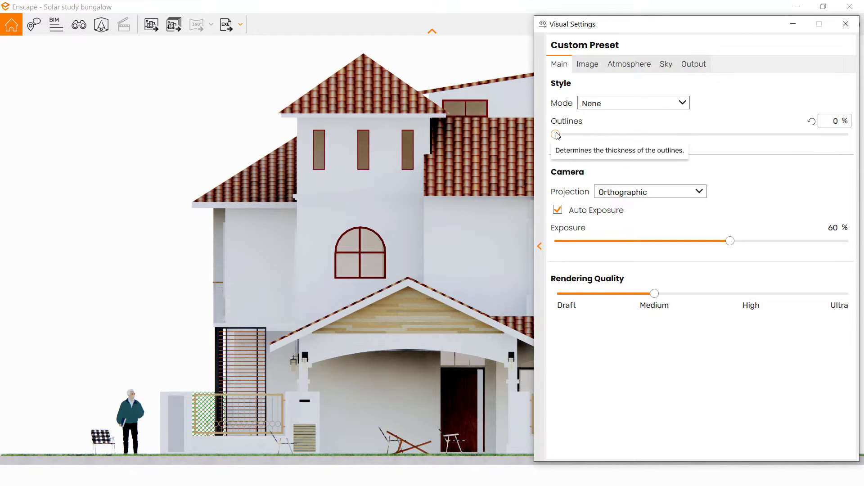
drag(556, 134, 701, 145)
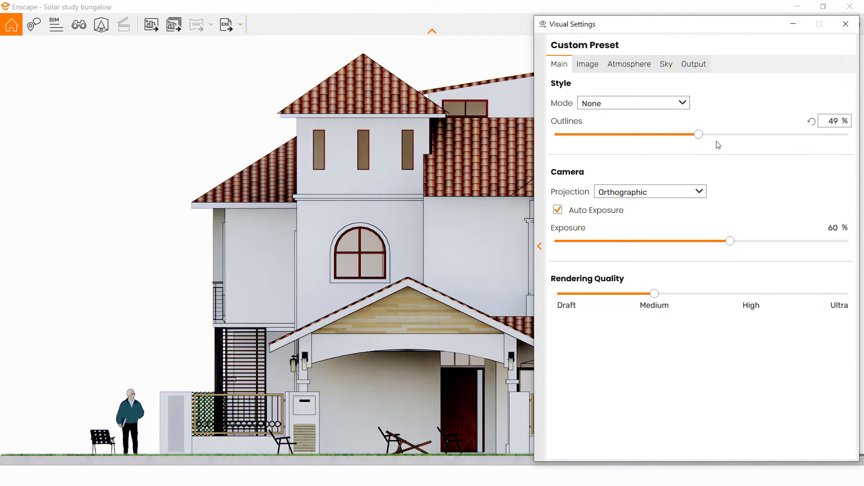
- Preview the White, Polystyrol and Light View style modes on the front elevation, and return the mode to None
click(658, 106)
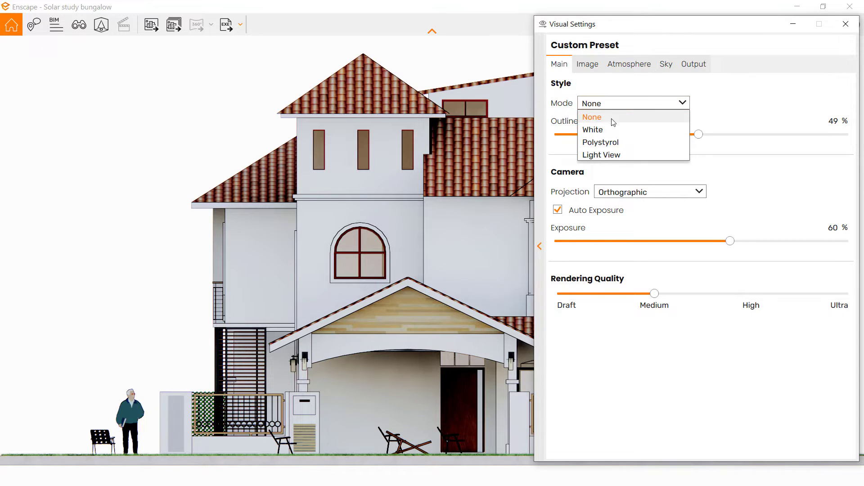
click(602, 130)
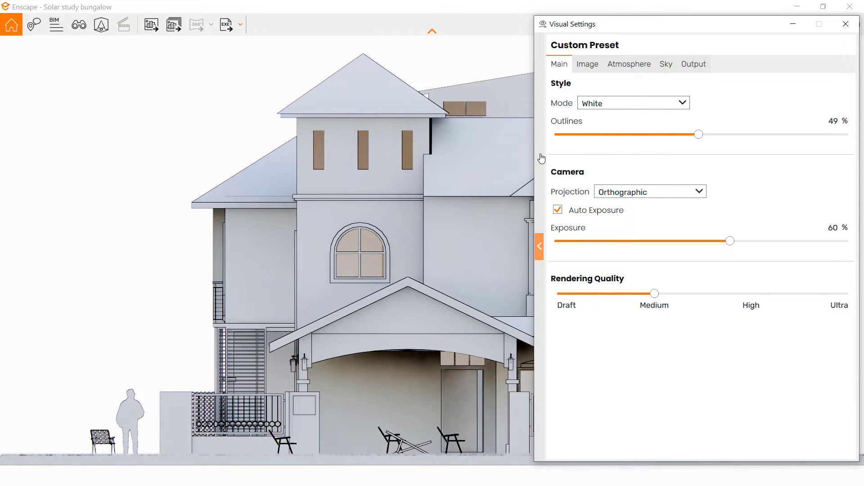
mouse_move(612, 107)
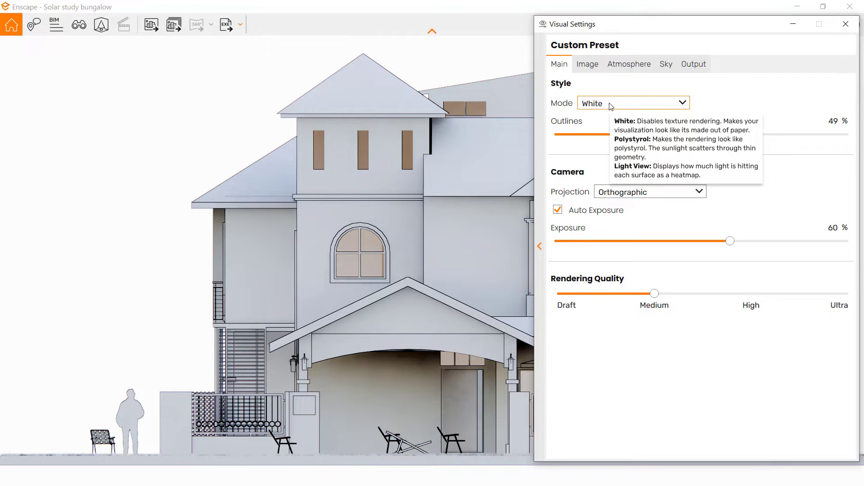
click(610, 106)
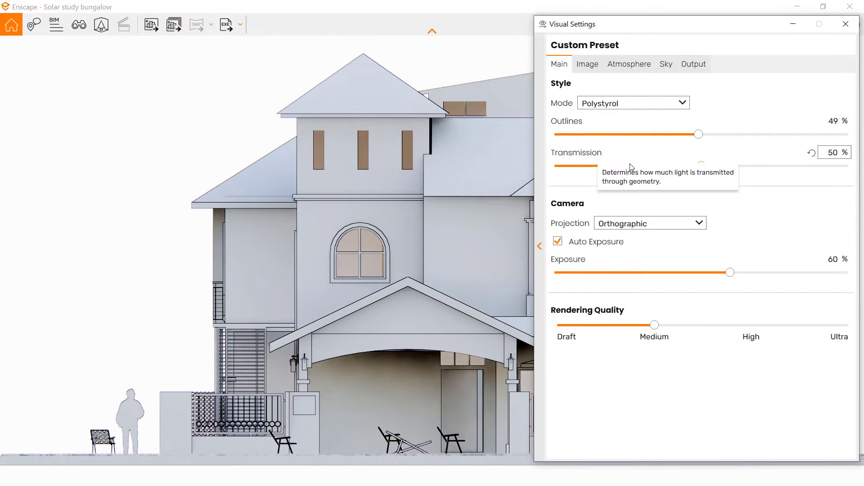
click(618, 106)
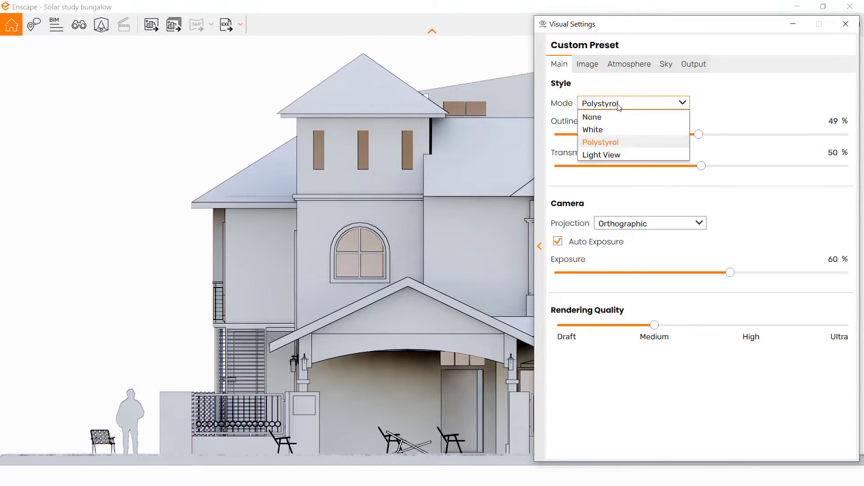
click(618, 155)
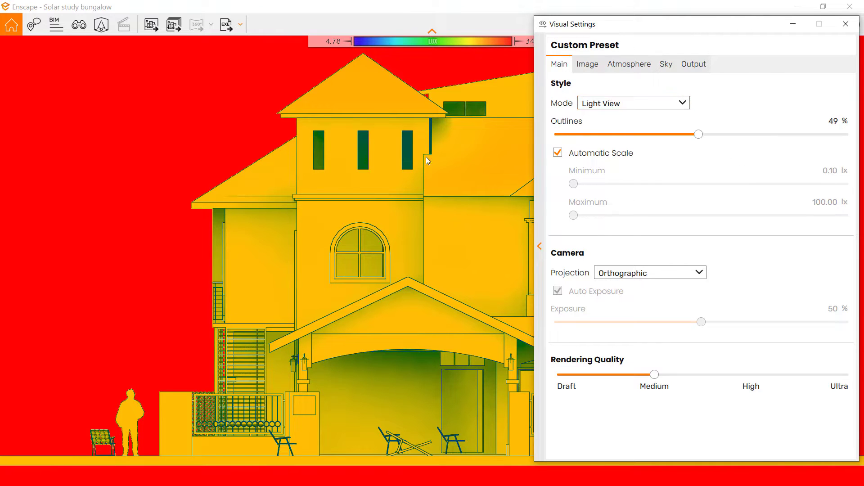
click(599, 106)
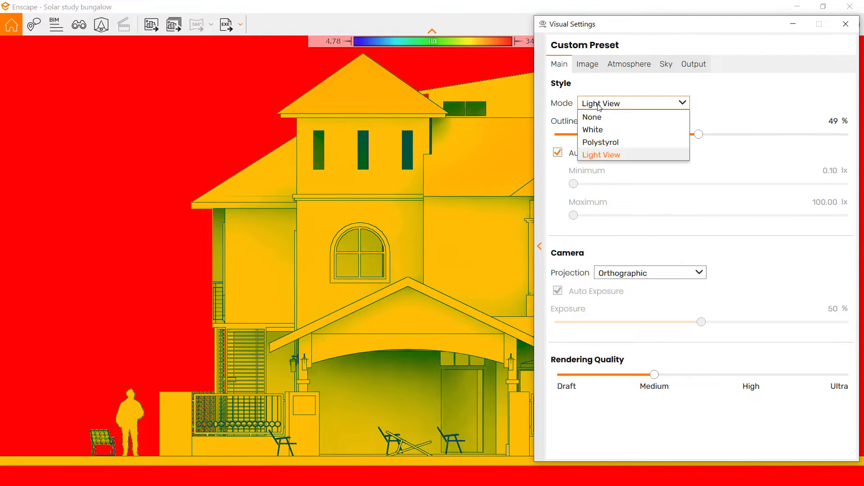
click(595, 116)
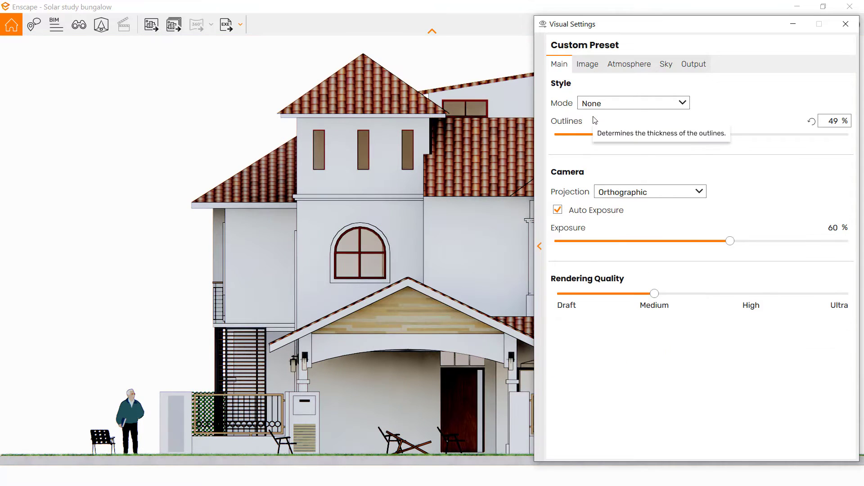
- Set the image corrections to Highlights 26 %, Shadows -7 %, Saturation 54 % and Color Temperature 9,312 K, and turn Auto Contrast on
click(591, 68)
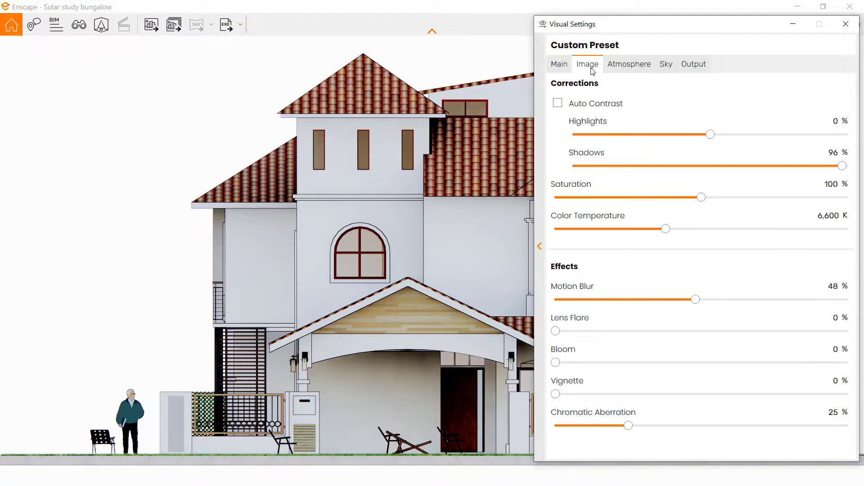
click(558, 103)
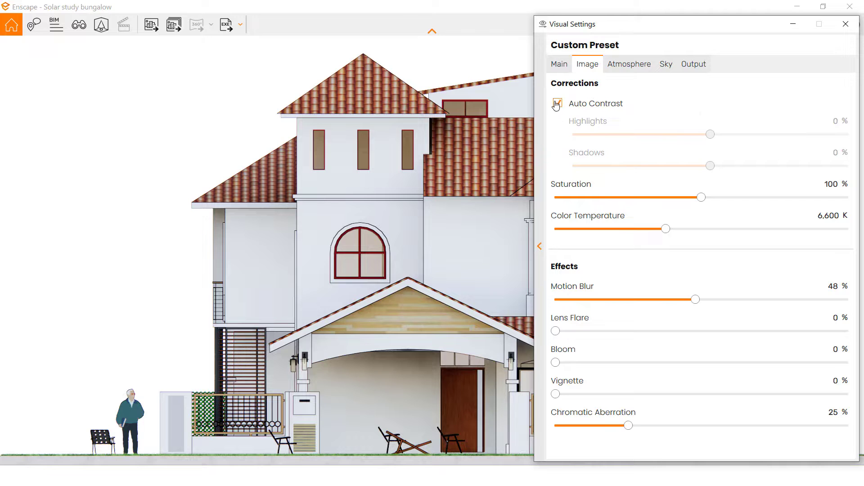
click(558, 104)
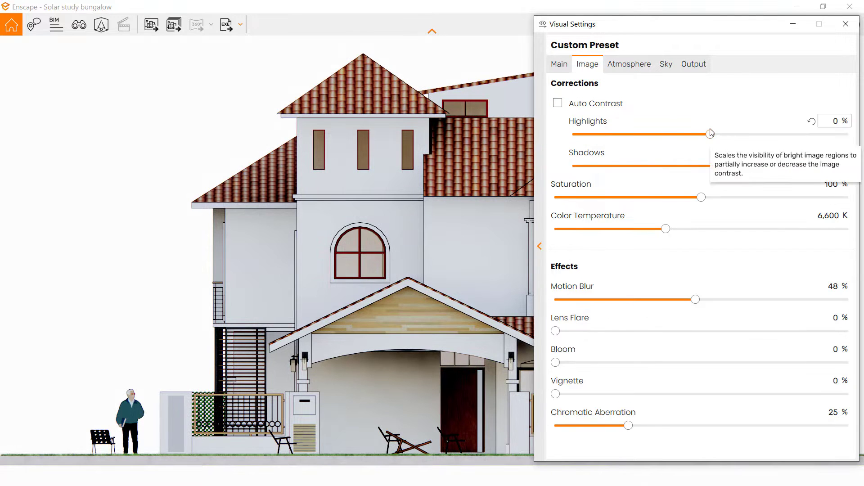
drag(710, 134, 747, 143)
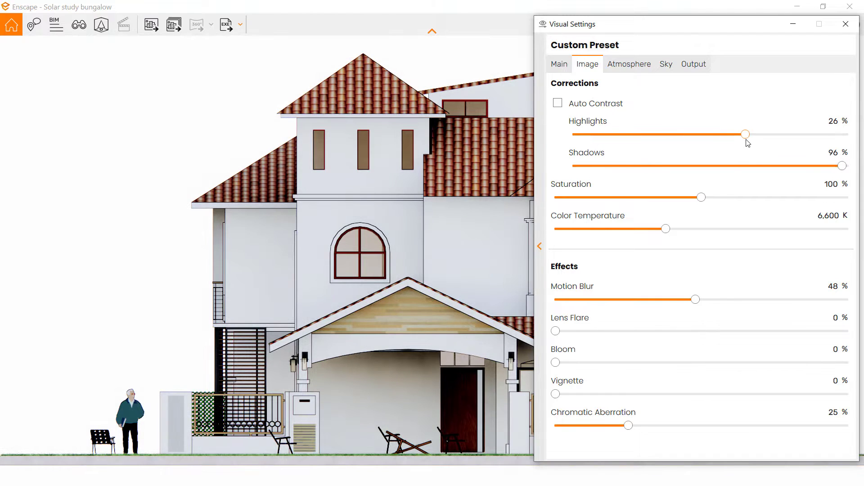
drag(841, 166, 625, 208)
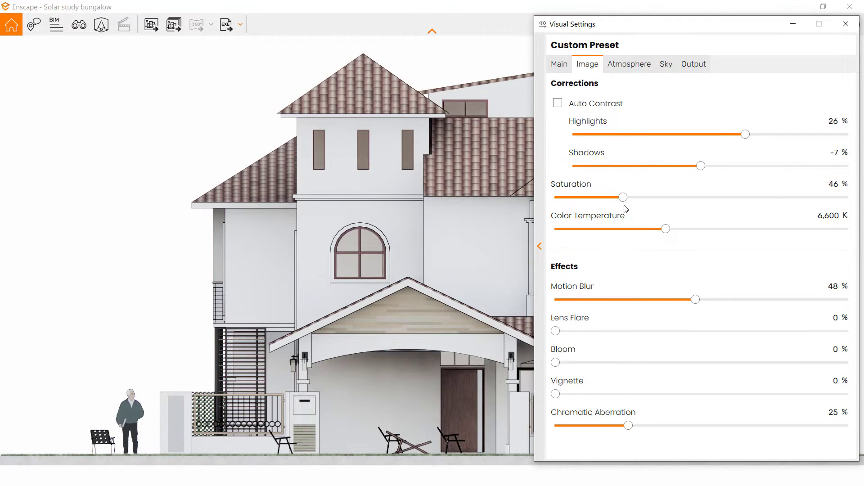
drag(625, 198, 725, 230)
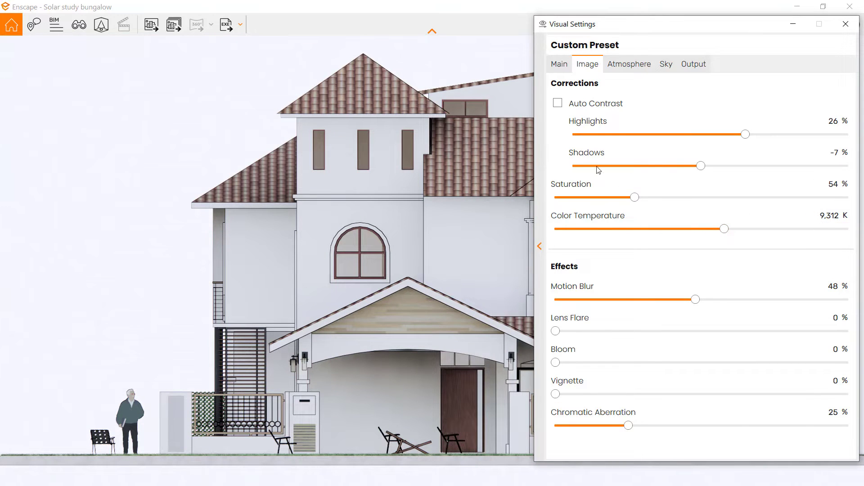
click(557, 103)
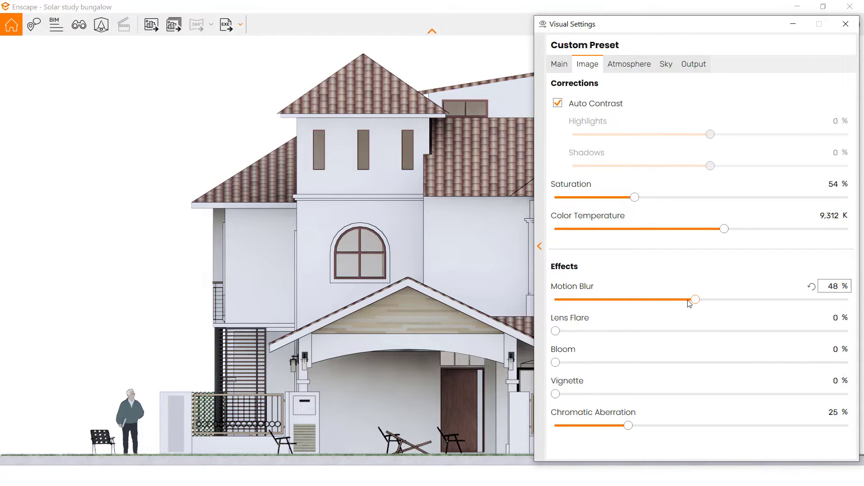
- Try the Lens Flare, Bloom and Vignette effects, return them to 0 %, and slightly adjust Chromatic Aberration
drag(555, 330, 557, 361)
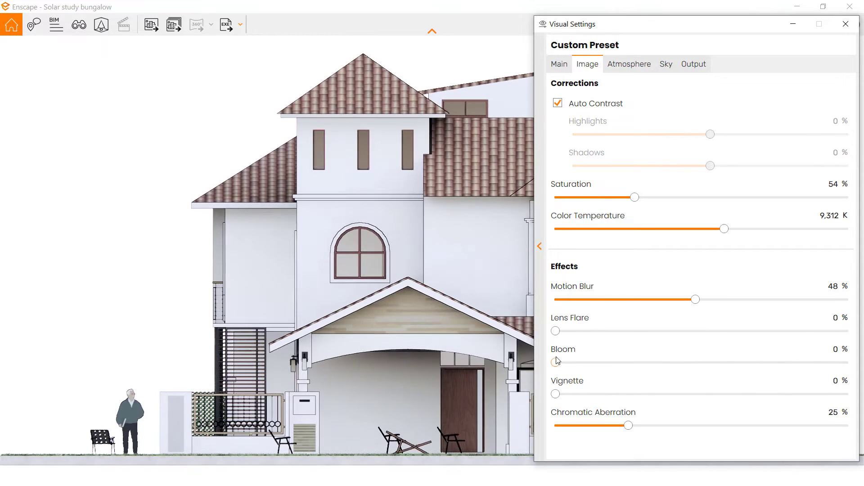
mouse_move(556, 399)
mouse_down()
mouse_move(848, 396)
mouse_move(554, 391)
mouse_up()
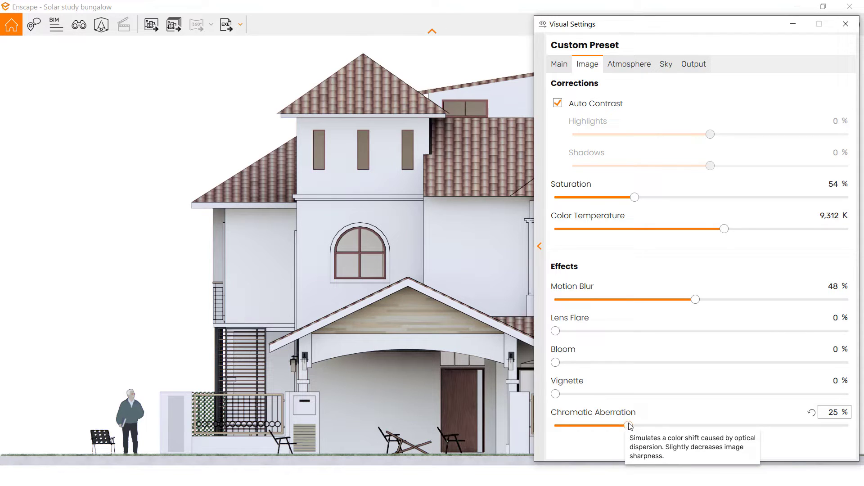
mouse_move(629, 425)
mouse_down()
mouse_move(808, 426)
mouse_move(554, 436)
mouse_move(741, 425)
mouse_move(706, 445)
mouse_move(628, 432)
mouse_move(640, 428)
mouse_up()
- Preview Sun Brightness at 500 % and Shadow Sharpness at 100 %, reset Shadow Sharpness to 50 %, and set Sun Brightness to 100 %
click(627, 68)
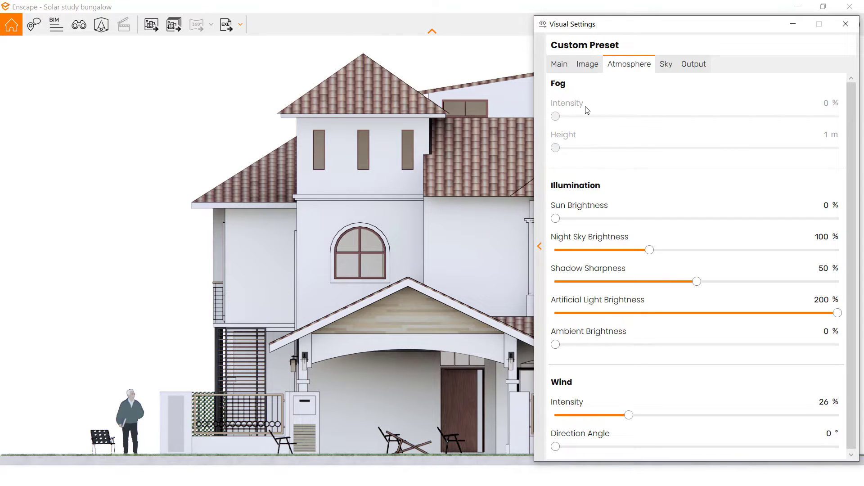
mouse_move(564, 114)
drag(557, 219, 849, 233)
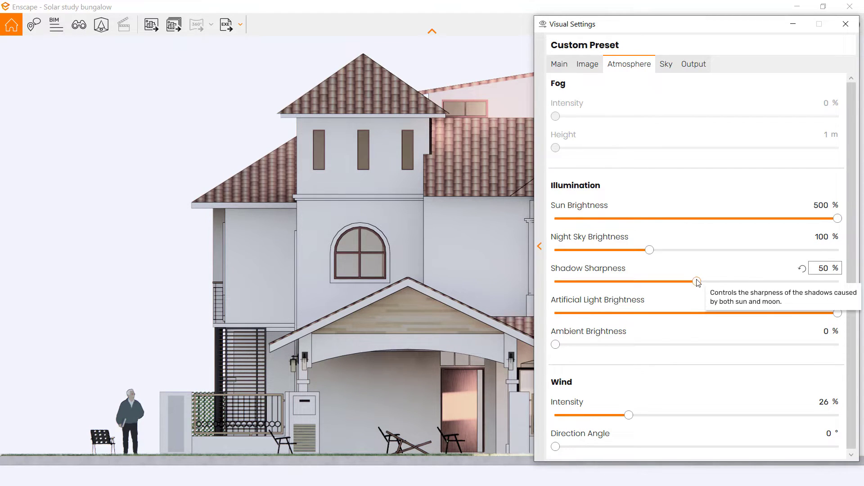
drag(697, 282, 843, 286)
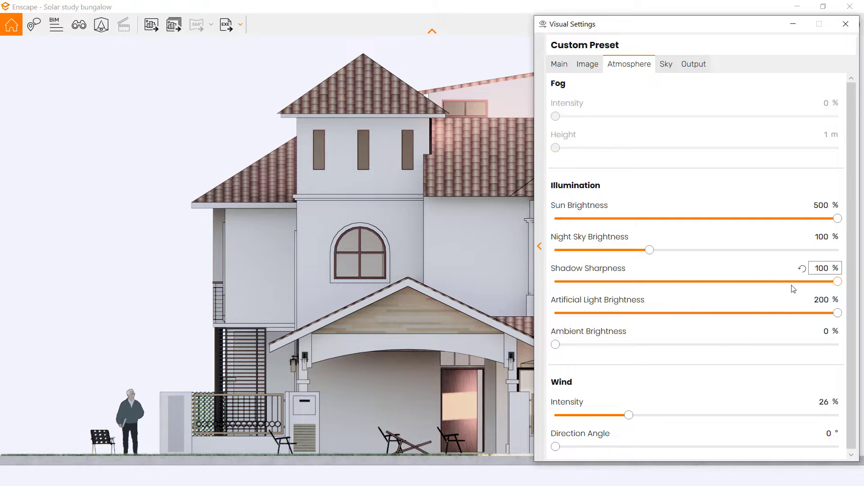
click(801, 268)
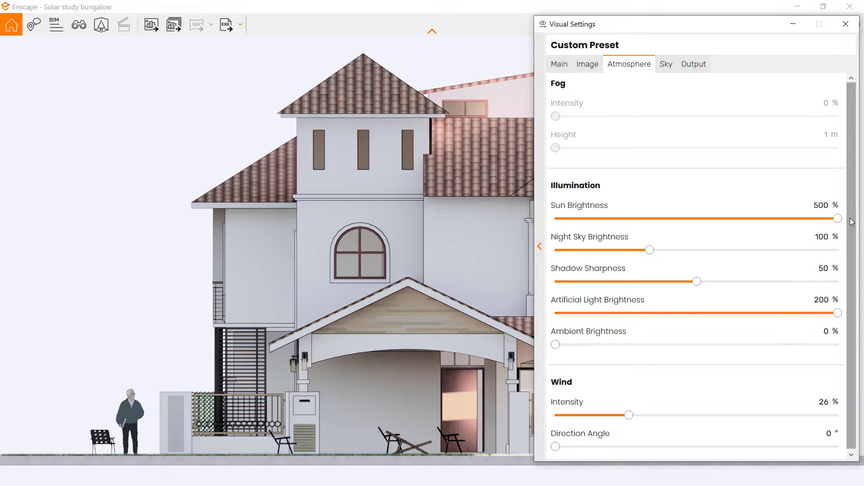
drag(837, 218, 611, 219)
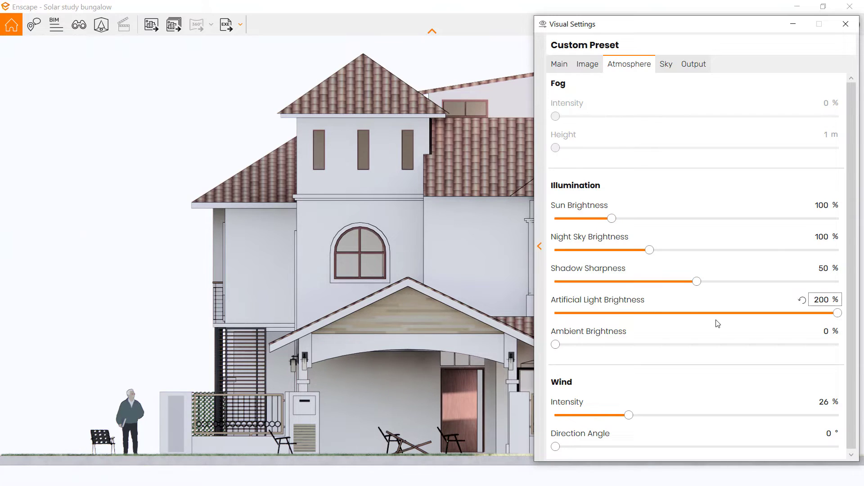
- Set Artificial Light Brightness to 105 %, Ambient Brightness to 49 % and the wind direction angle to 2°
drag(837, 313, 703, 312)
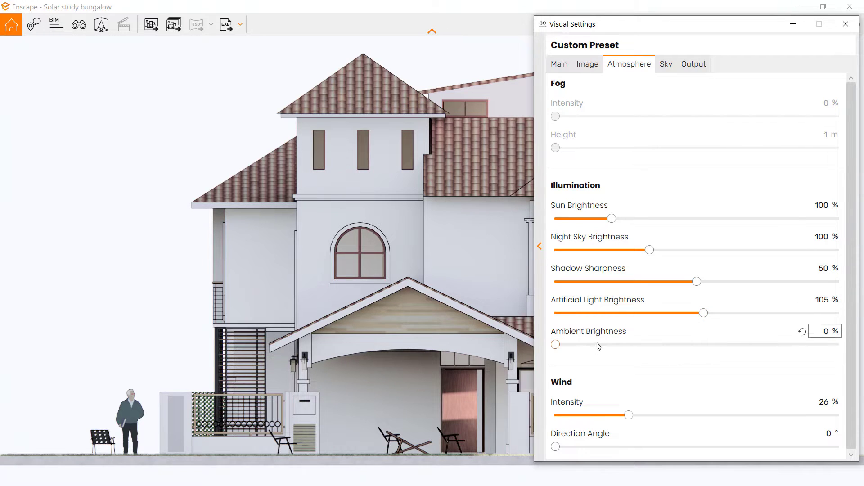
drag(559, 347, 688, 355)
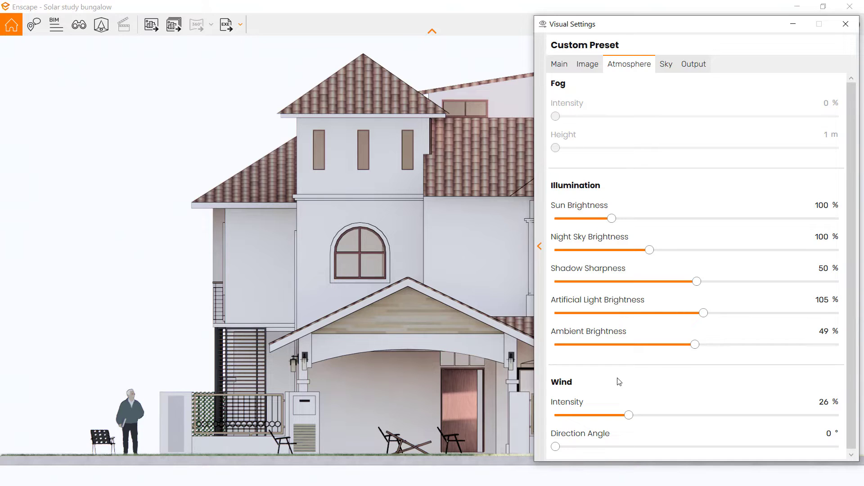
scroll(691, 373, down, 1)
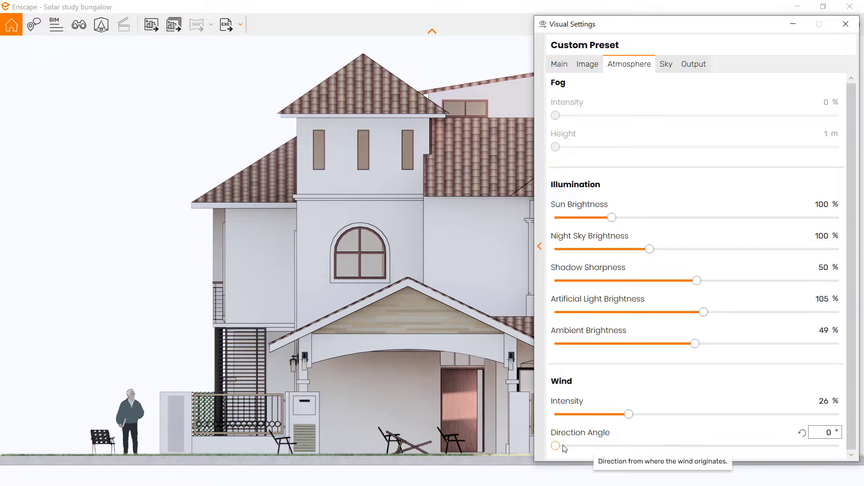
mouse_move(556, 446)
mouse_down()
mouse_move(603, 446)
mouse_move(557, 446)
mouse_up()
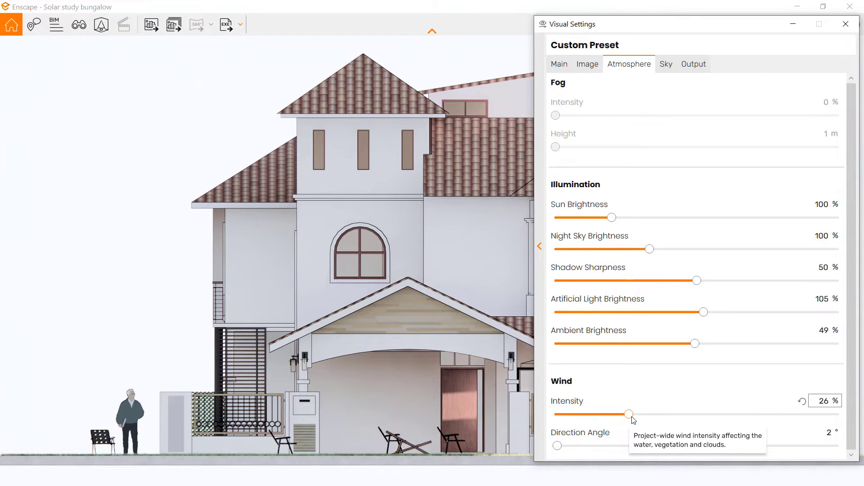
- Turn off the white background, preview the Desert horizon source, and set the source to Urban
click(667, 71)
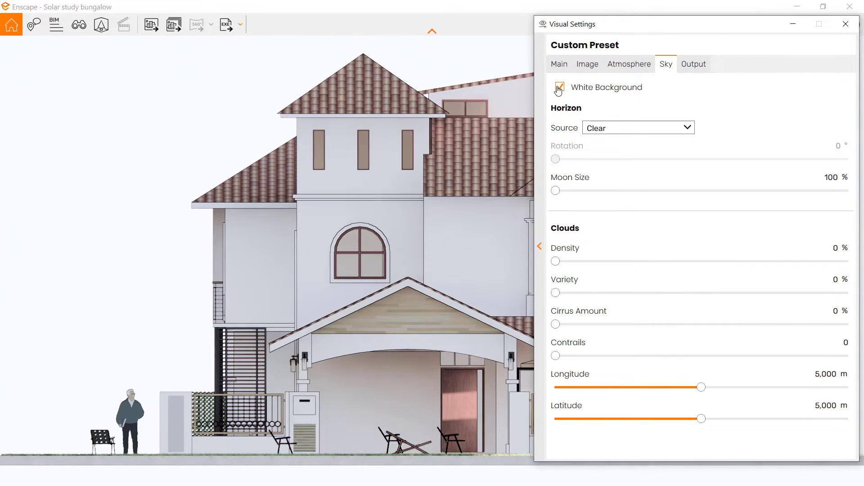
click(614, 130)
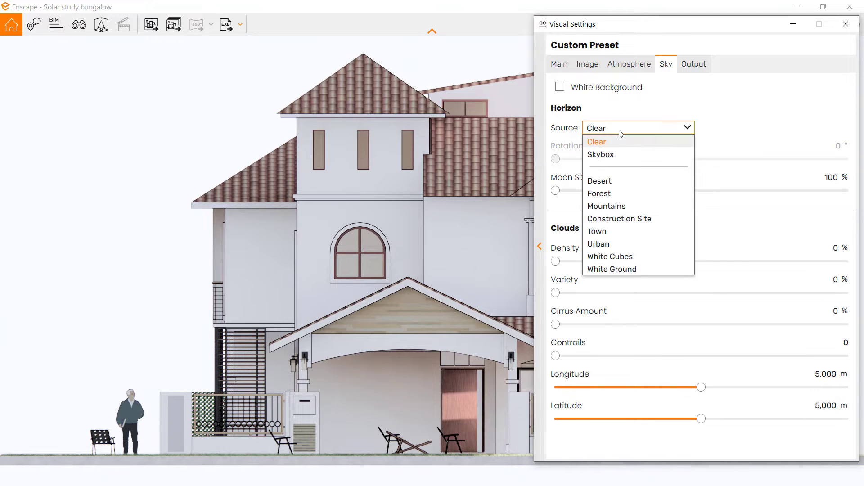
click(620, 185)
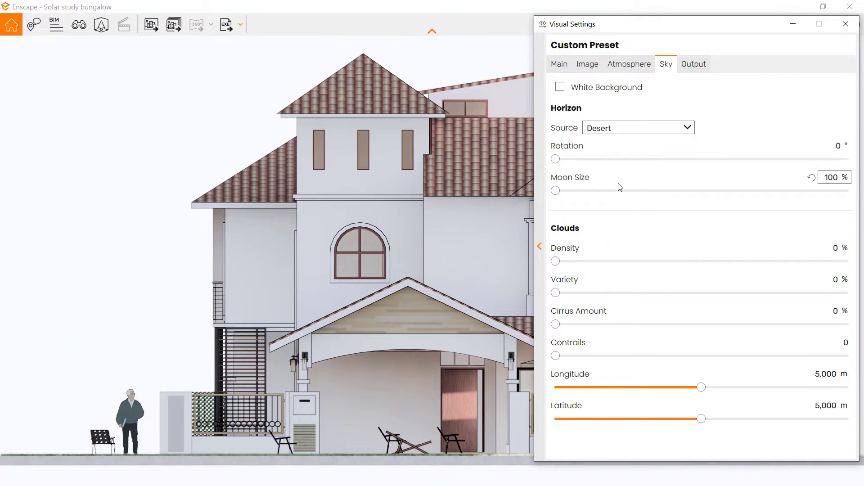
click(600, 128)
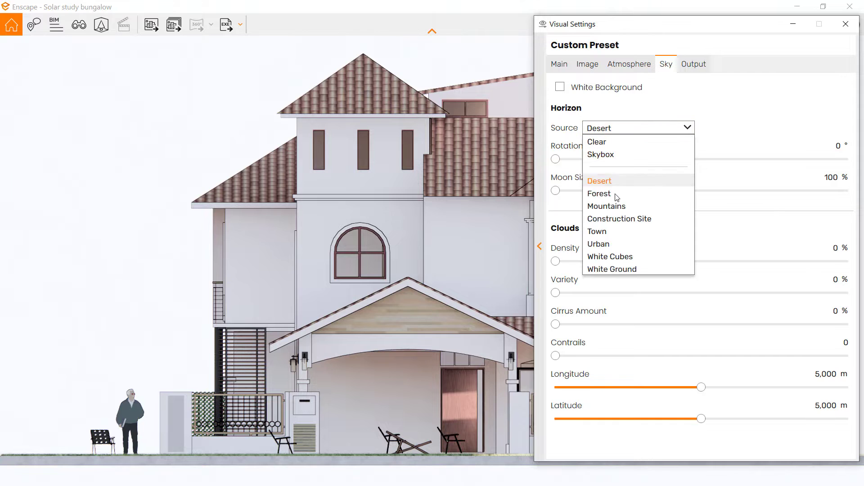
click(607, 244)
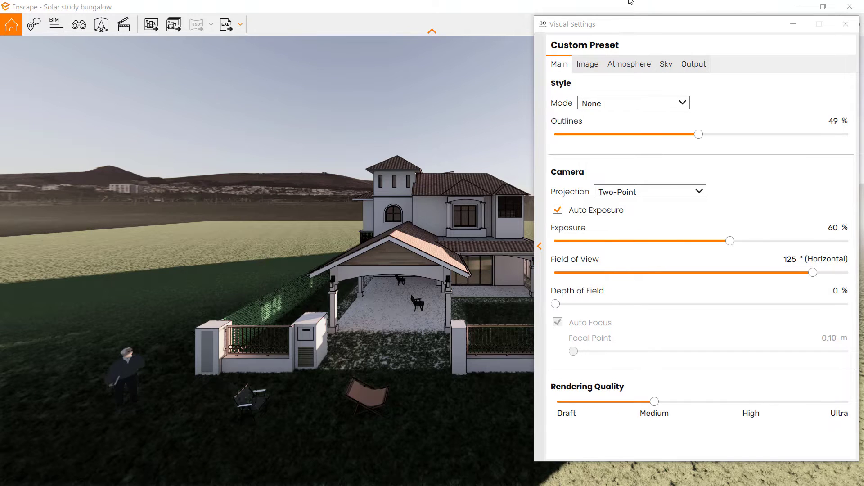
- Set Sun Brightness to 152 % and Shadow Sharpness to 48 % in the atmosphere illumination settings
click(629, 64)
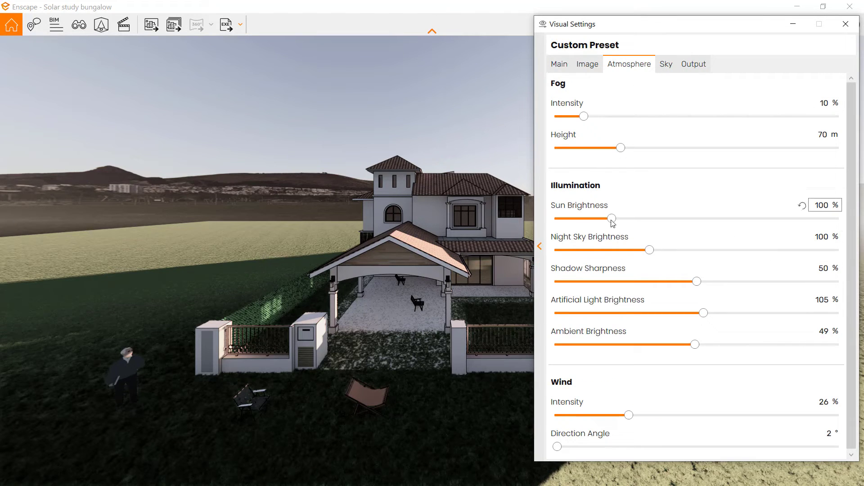
drag(612, 219, 641, 220)
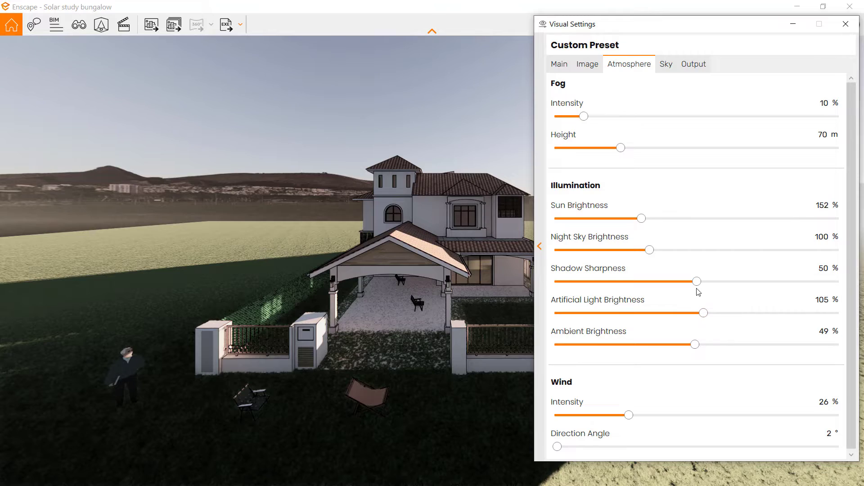
mouse_move(697, 283)
mouse_down()
mouse_move(551, 296)
mouse_move(773, 299)
mouse_move(690, 297)
mouse_up()
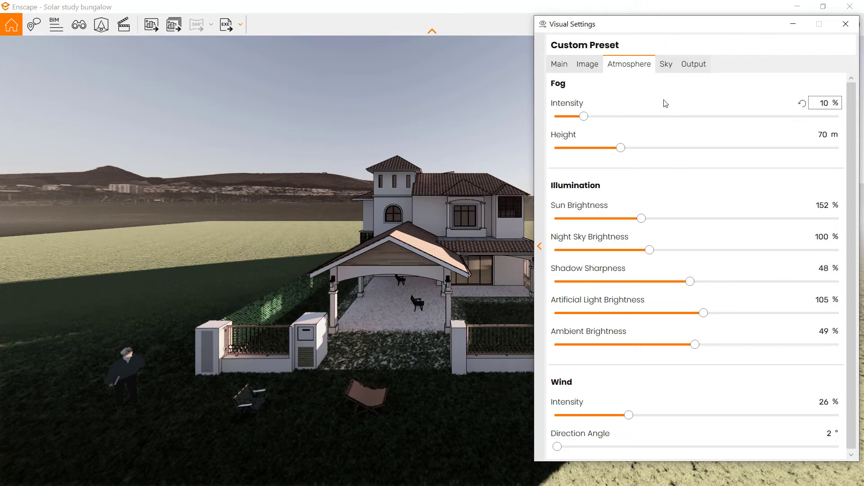
- Try the White Cubes and Construction Site horizon sources, rotating the Construction Site horizon to 129°
click(670, 69)
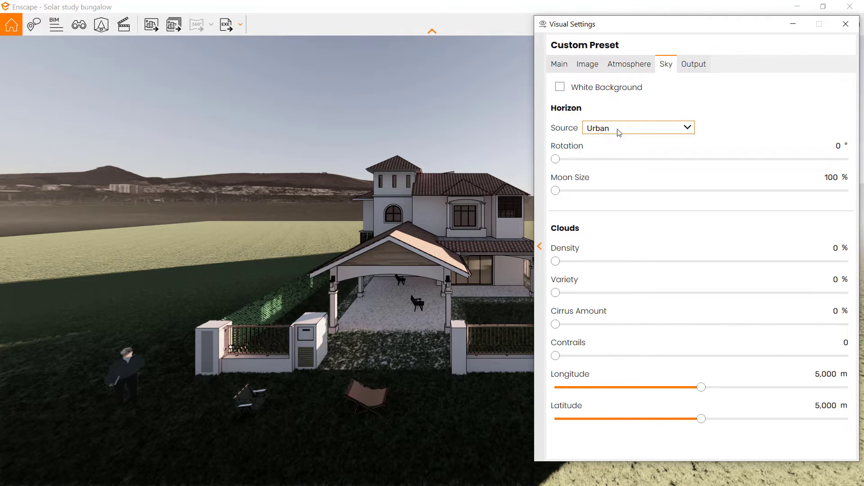
click(661, 131)
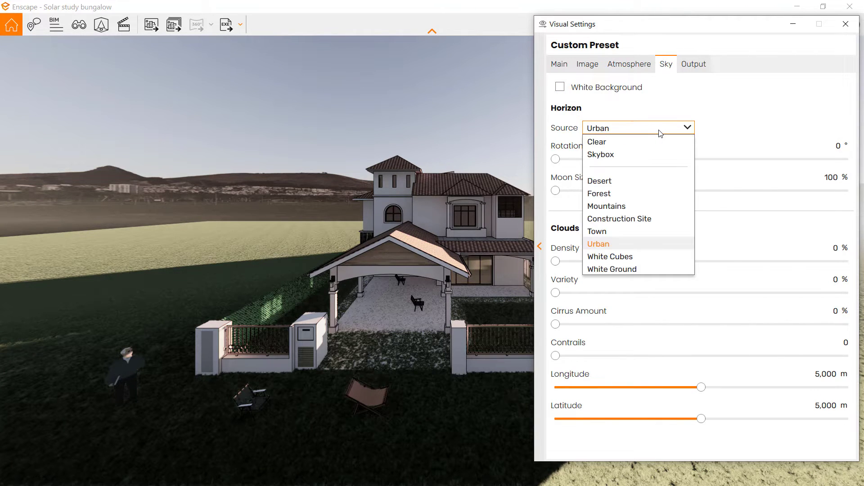
click(637, 257)
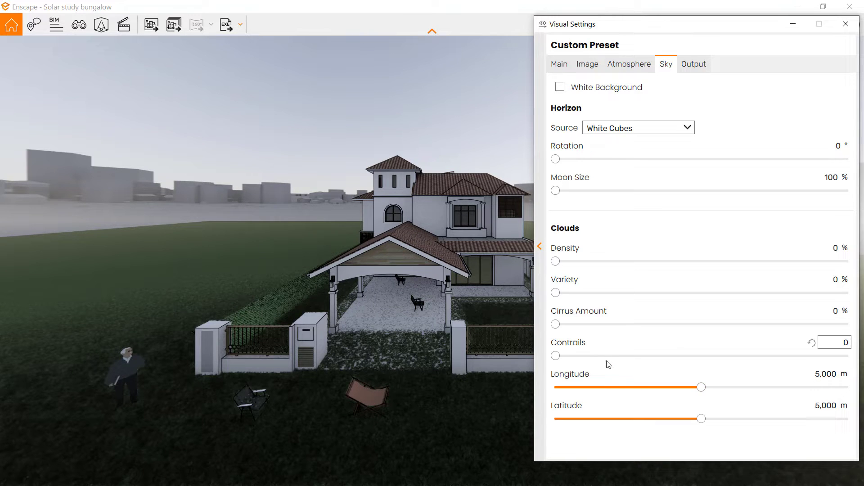
click(616, 131)
click(613, 220)
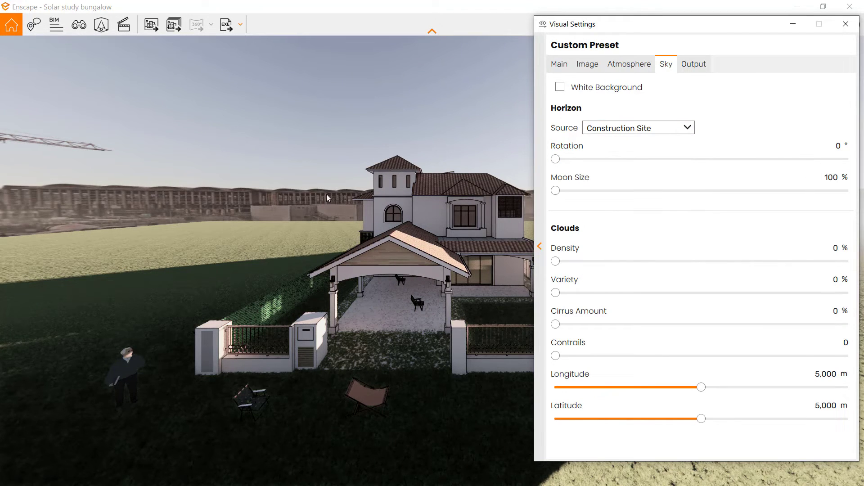
drag(557, 159, 662, 174)
- Set the horizon source to White Cubes and its rotation to 130°
click(627, 129)
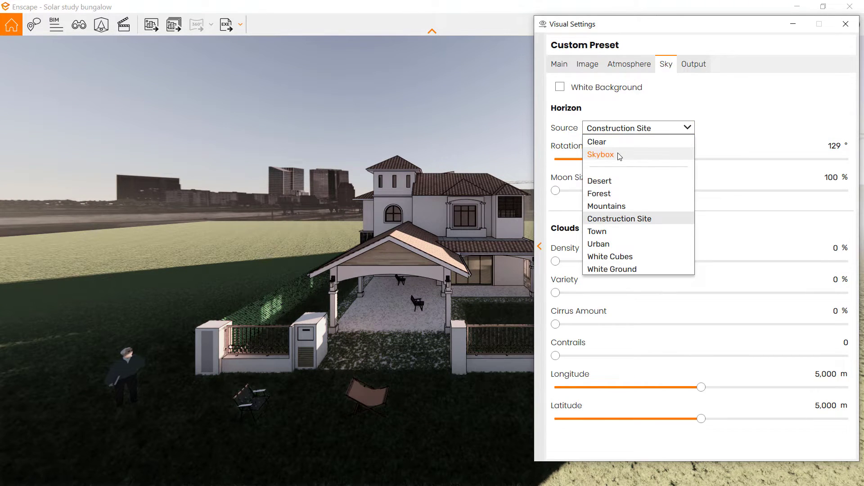
click(624, 257)
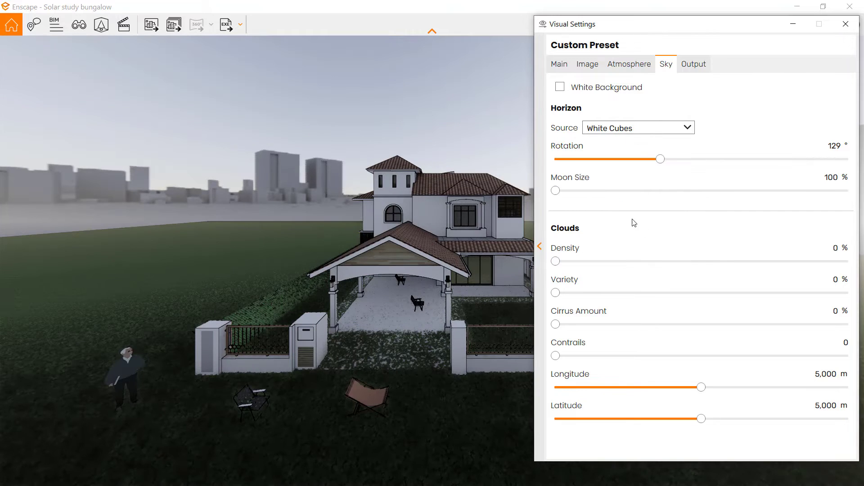
drag(659, 160, 669, 161)
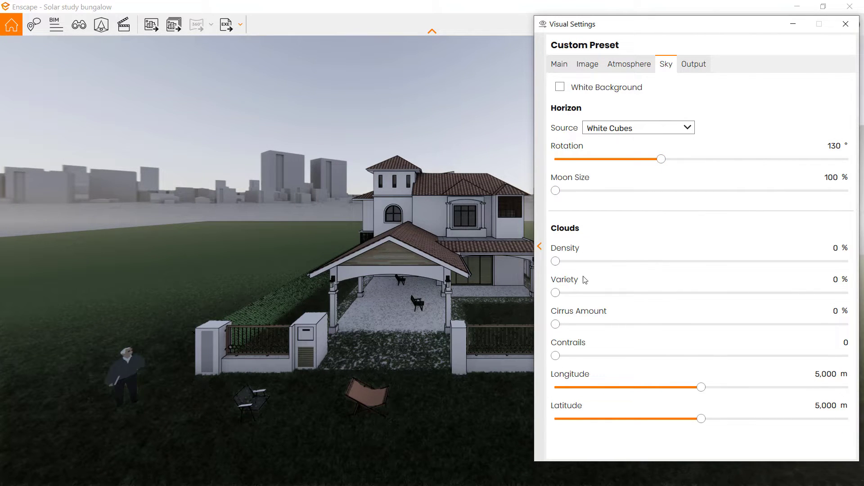
- Set the clouds to Density 74 %, Variety 37 %, Cirrus Amount 40 % and Contrails 20
drag(557, 262, 768, 277)
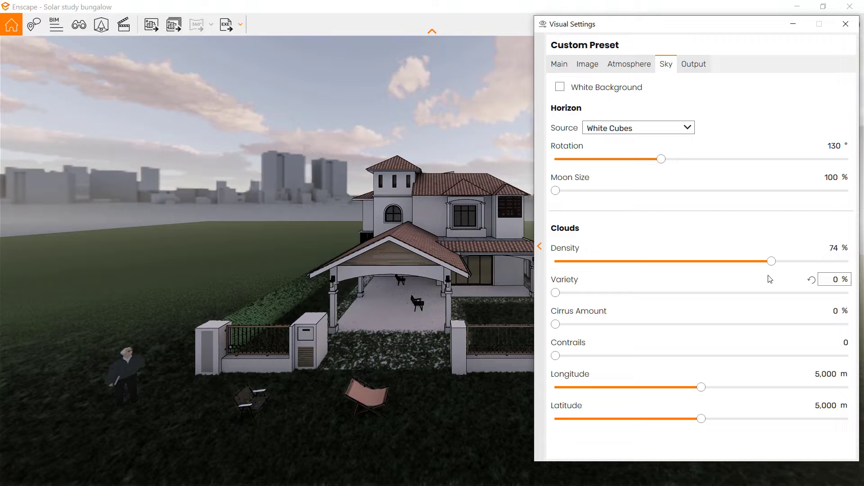
click(557, 293)
drag(557, 293, 661, 305)
drag(556, 325, 670, 336)
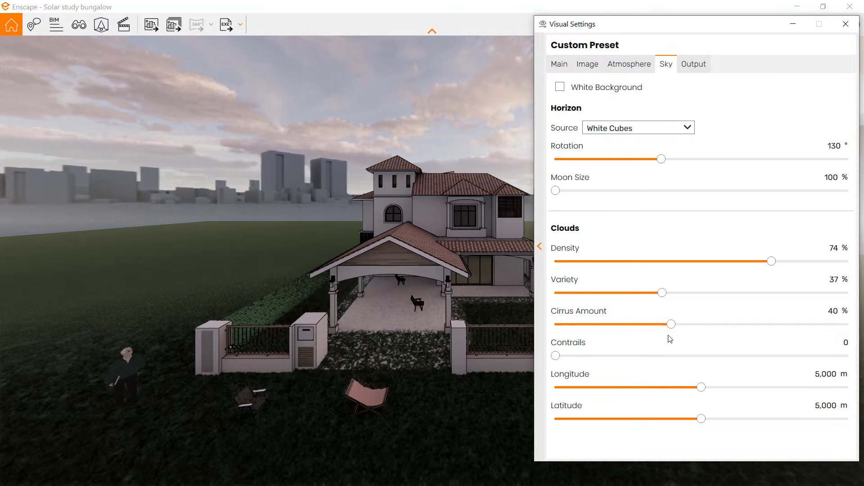
drag(555, 356, 750, 359)
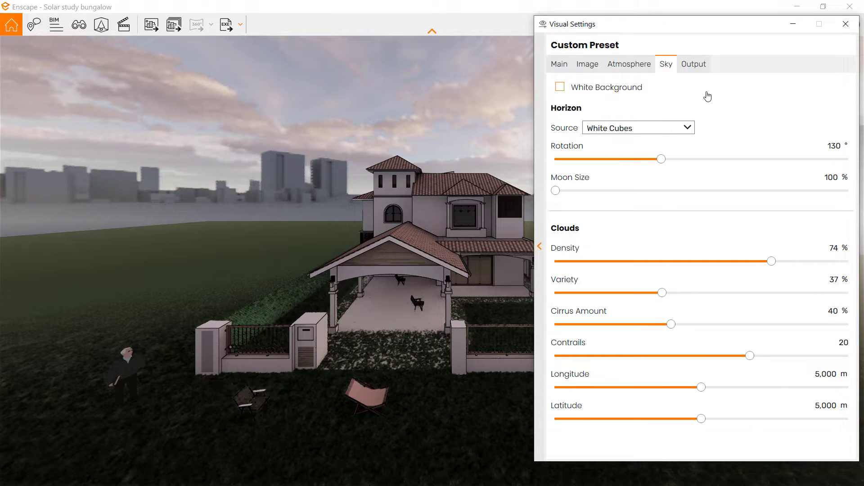
- Raise Ambient Brightness to 100 % and slightly lower Sun Brightness in the atmosphere settings
mouse_move(708, 97)
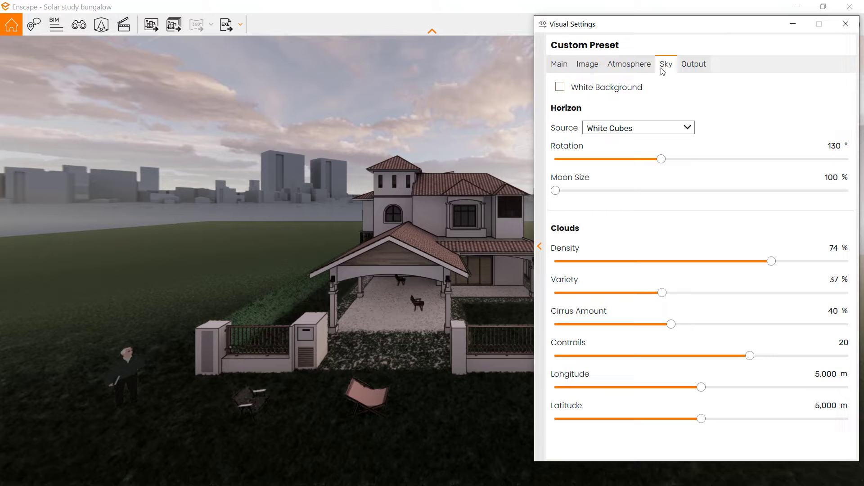
click(585, 65)
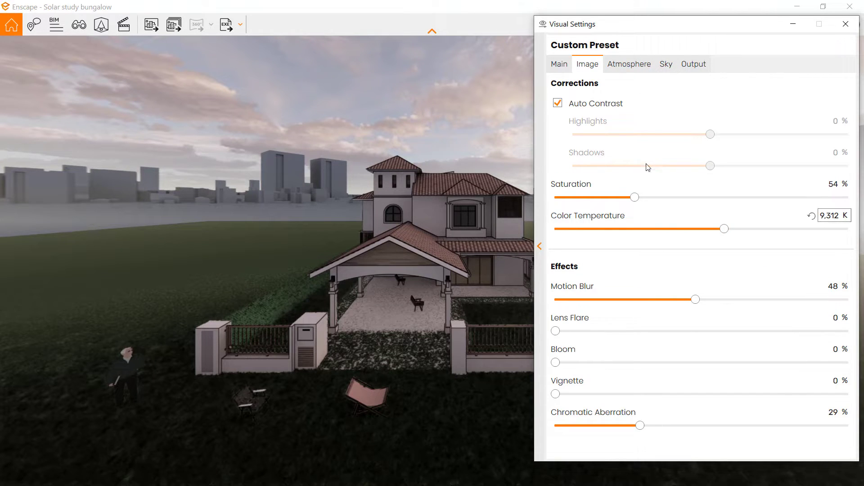
click(635, 67)
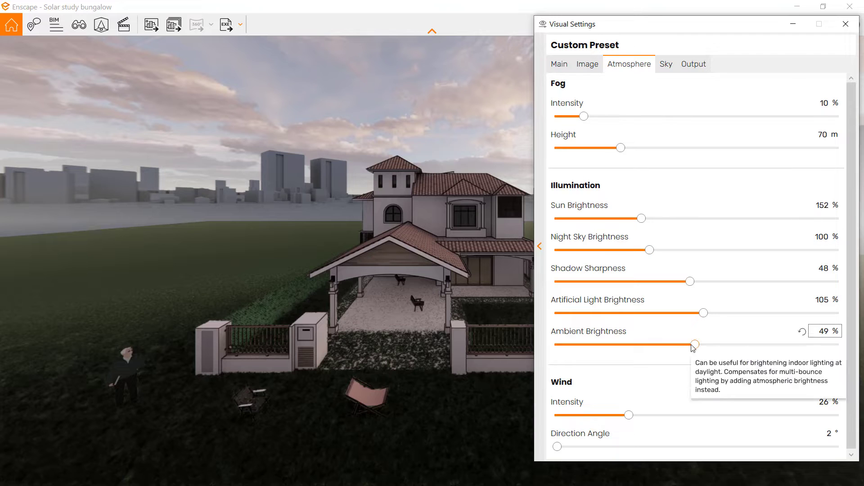
drag(694, 345, 840, 344)
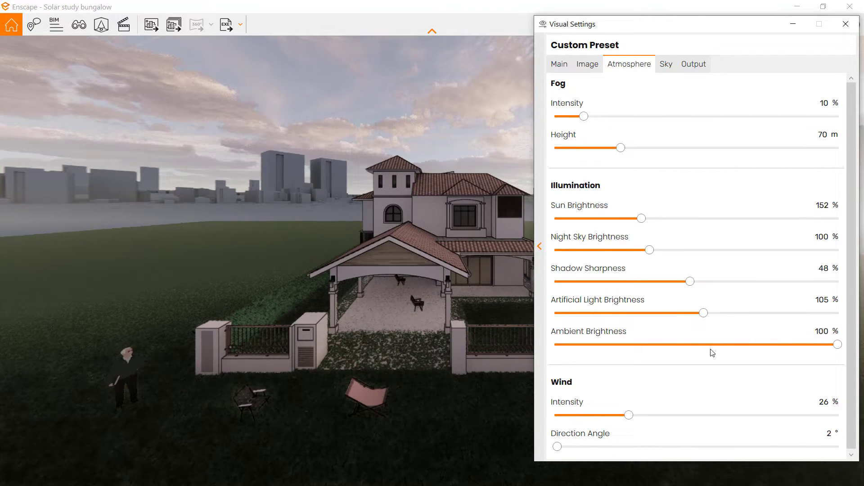
drag(642, 219, 626, 233)
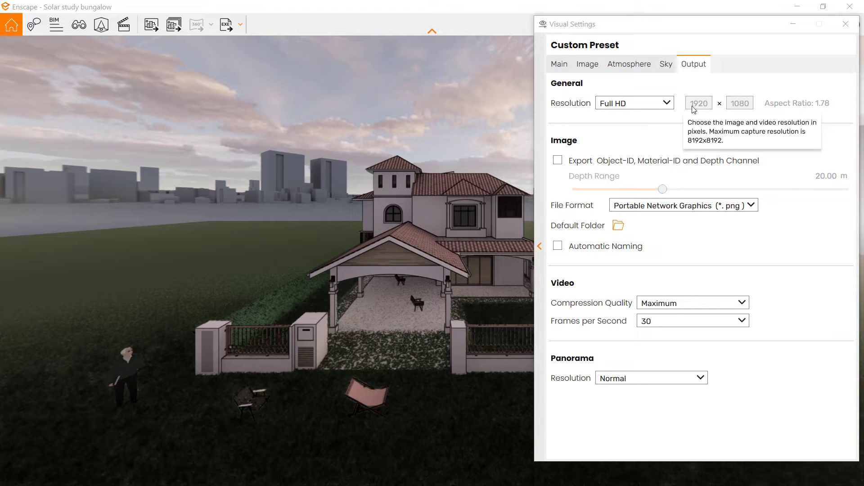
- Try the Ultra HD and Window options for the output resolution
click(666, 104)
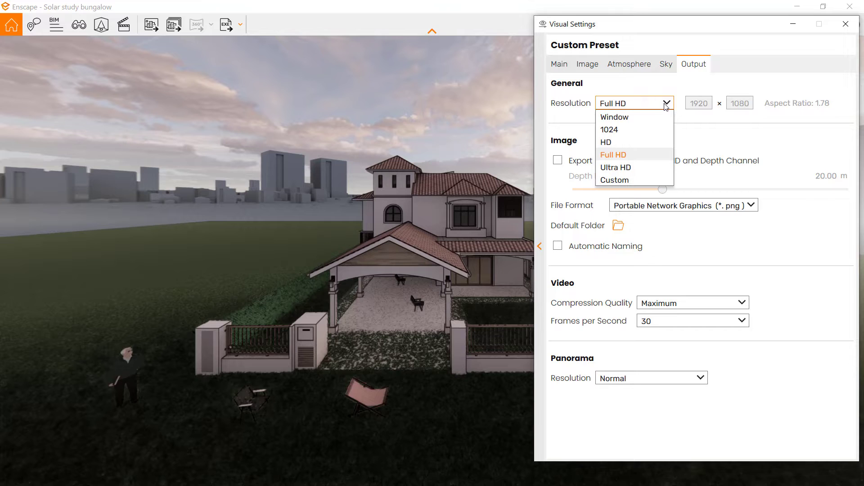
click(625, 167)
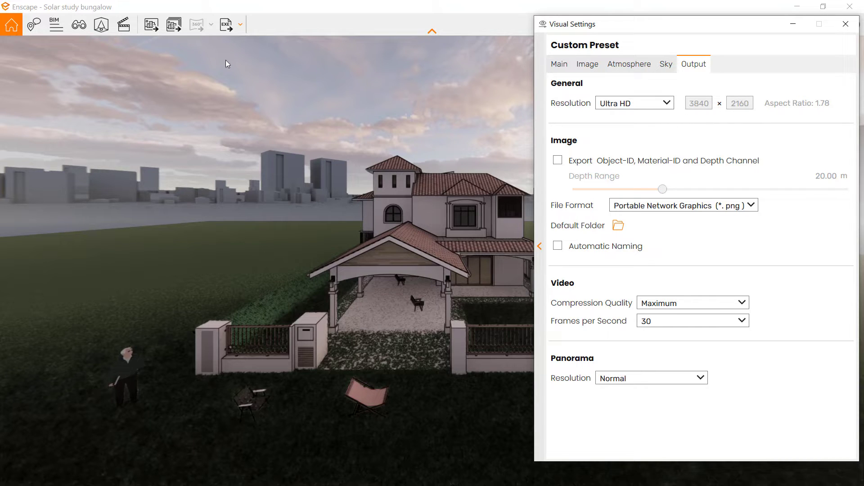
click(661, 106)
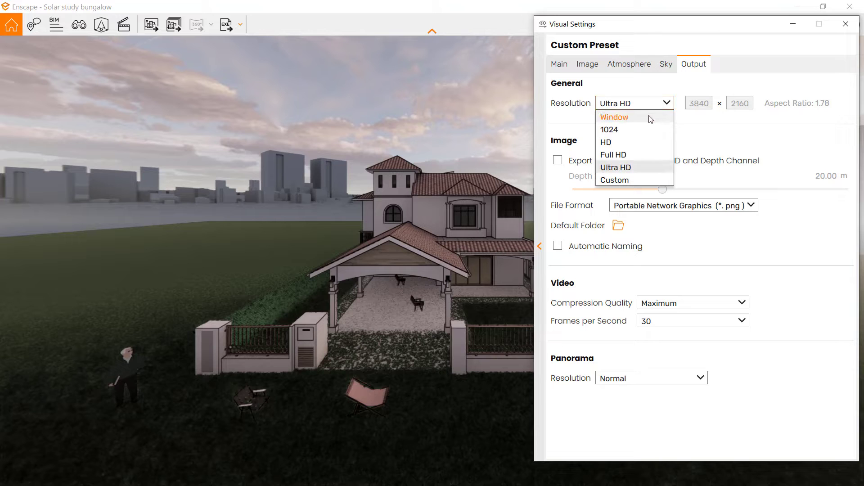
click(651, 118)
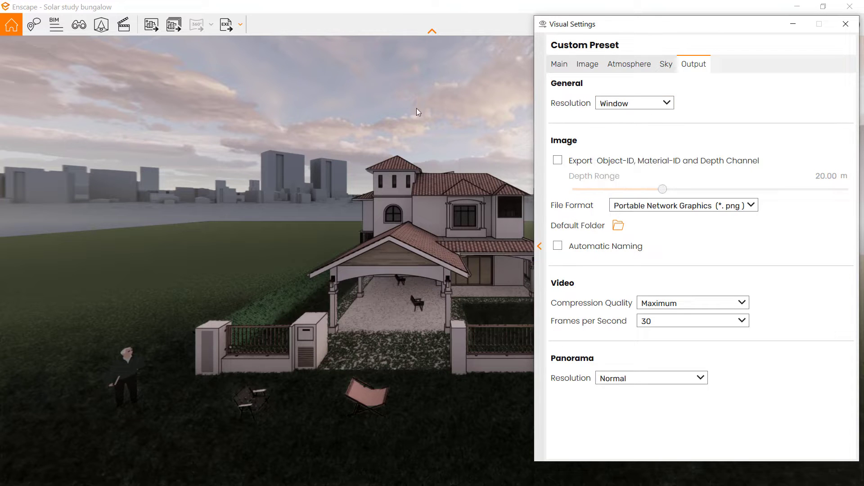
- Take the render window out of full size, narrow and reposition it over the browser page, and maximize it again
key(F11)
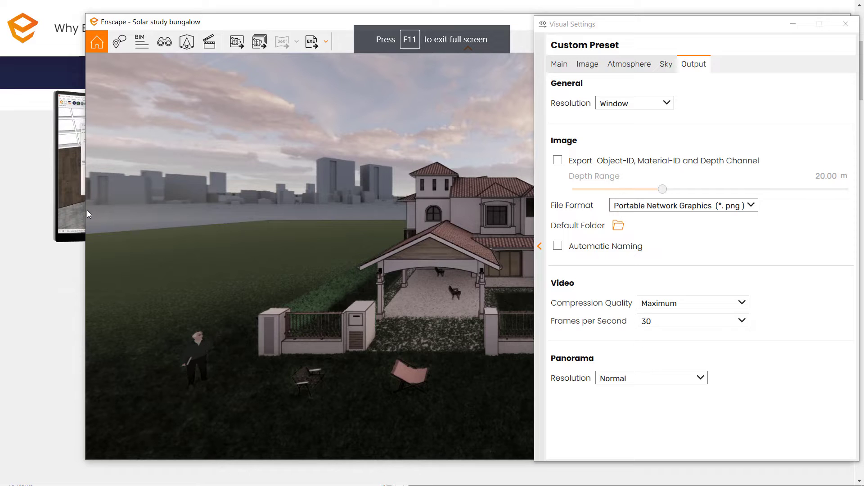
drag(85, 210, 302, 210)
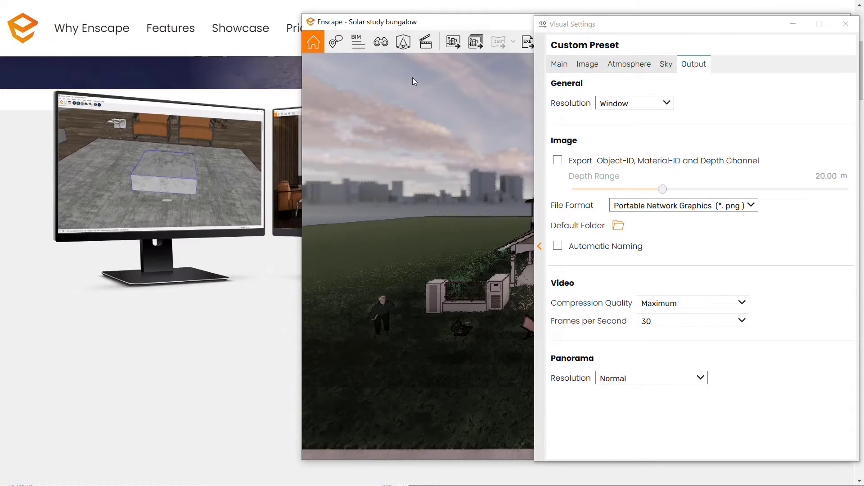
drag(452, 16, 170, 21)
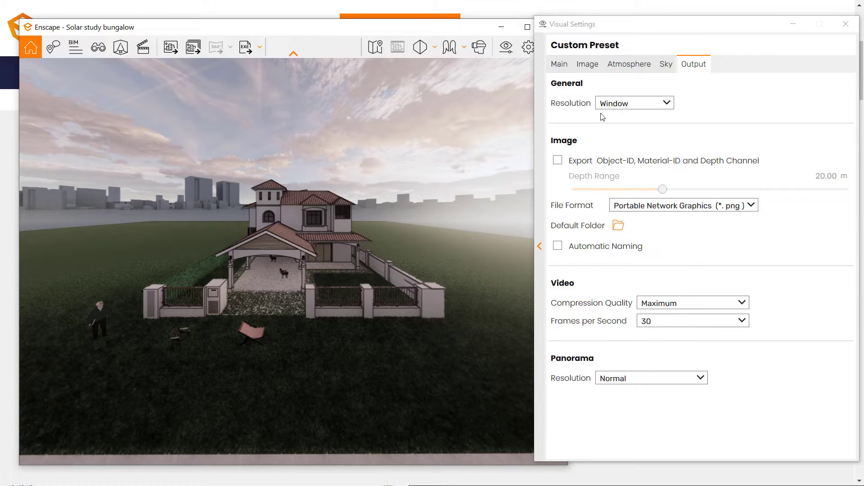
click(527, 27)
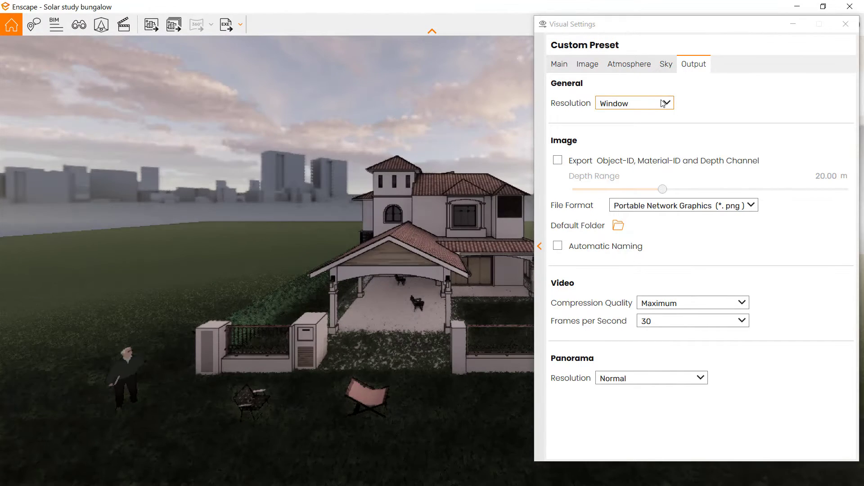
- Set a custom output resolution that uses the viewport aspect ratio, with a width of 8000 pixels
click(663, 103)
click(629, 180)
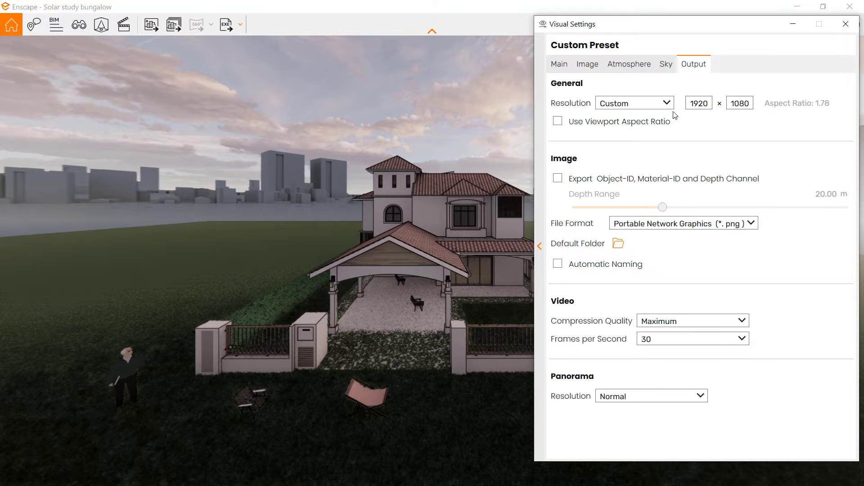
click(558, 122)
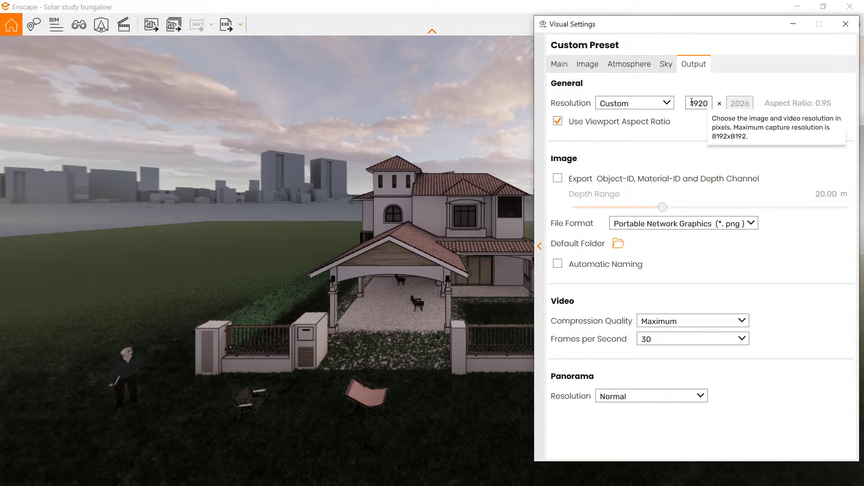
key(shift+Tab)
text(8000)
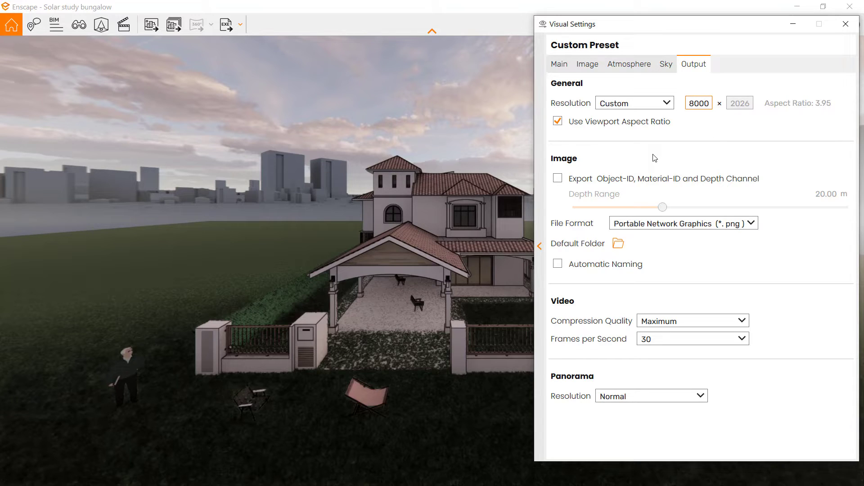
- Set the output resolution to Ultra HD and enable Automatic Naming for rendered images
click(661, 107)
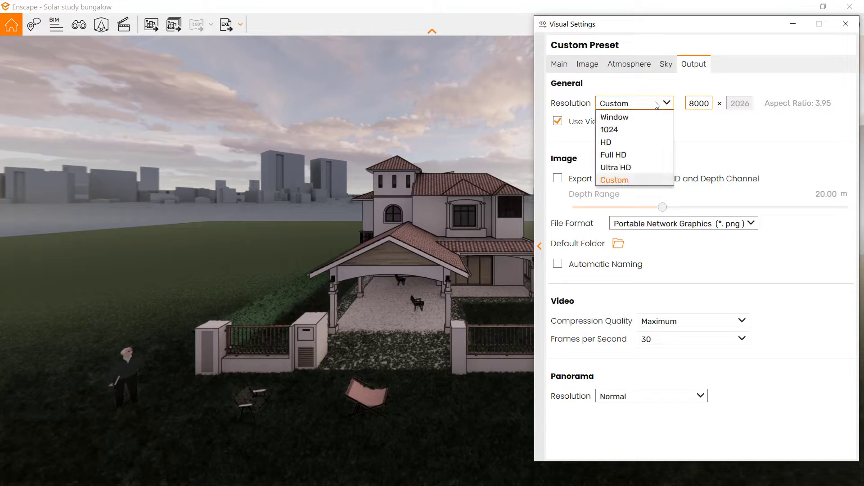
click(640, 169)
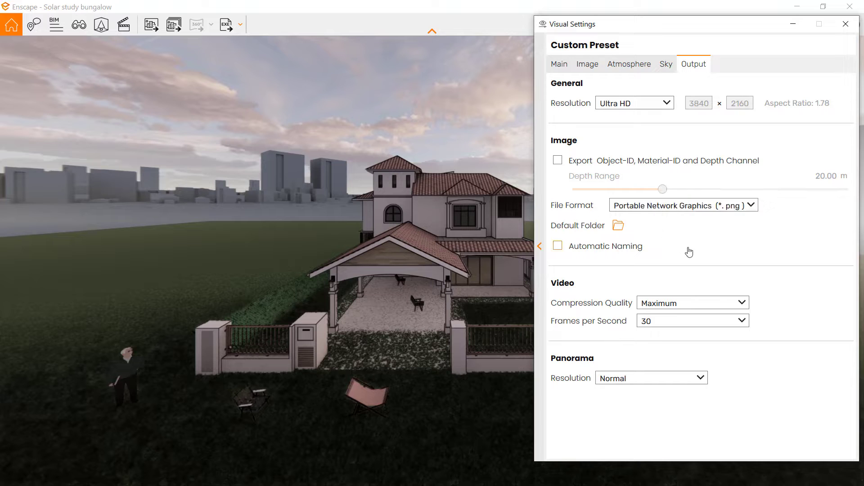
click(726, 244)
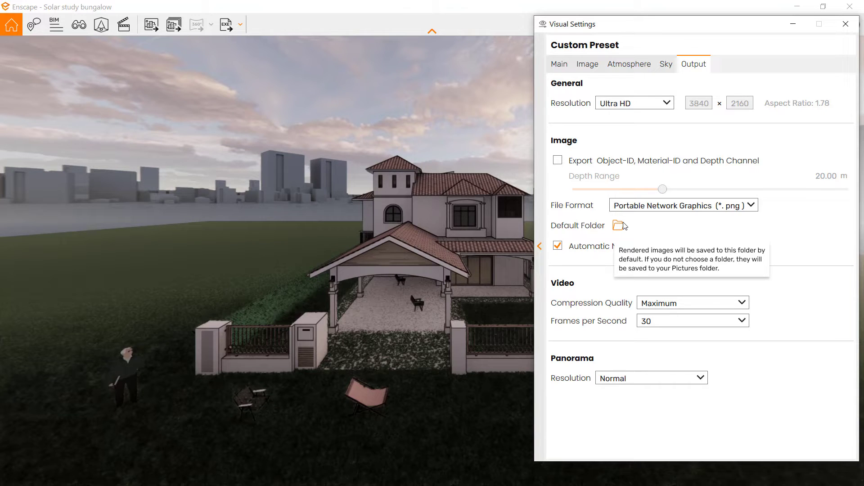
- Keep Portable Network Graphics (*.png) as the image file format and review the video compression quality options
click(753, 207)
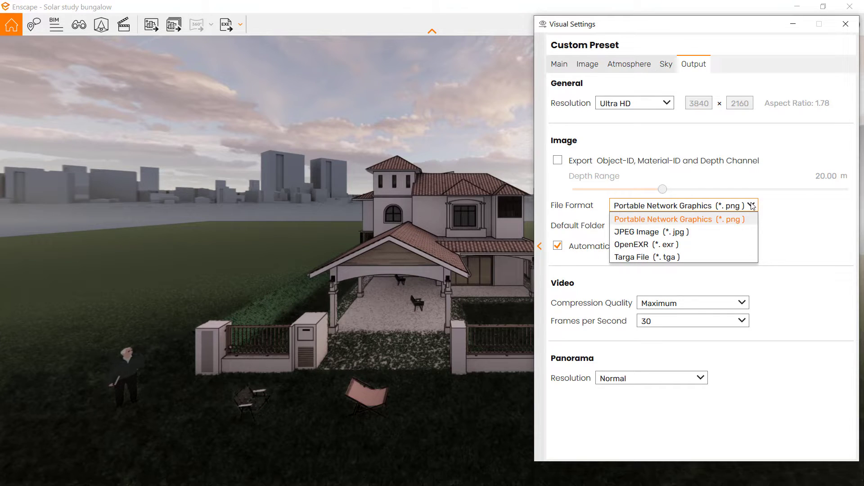
click(744, 220)
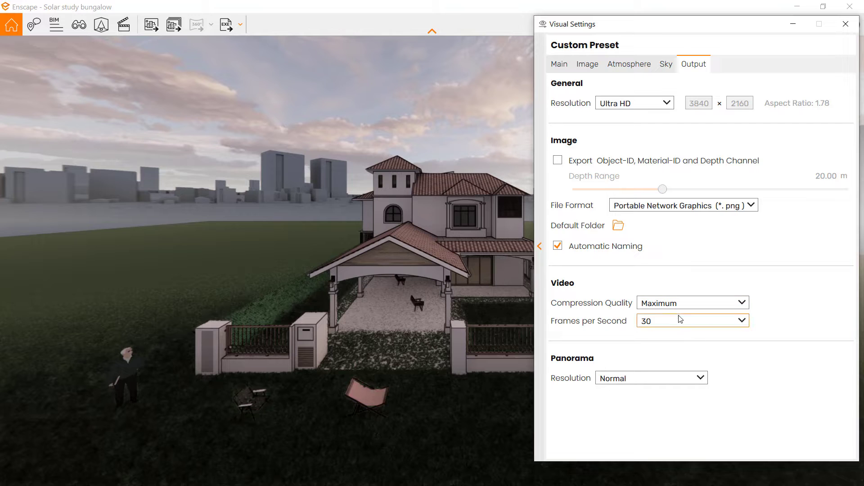
click(700, 308)
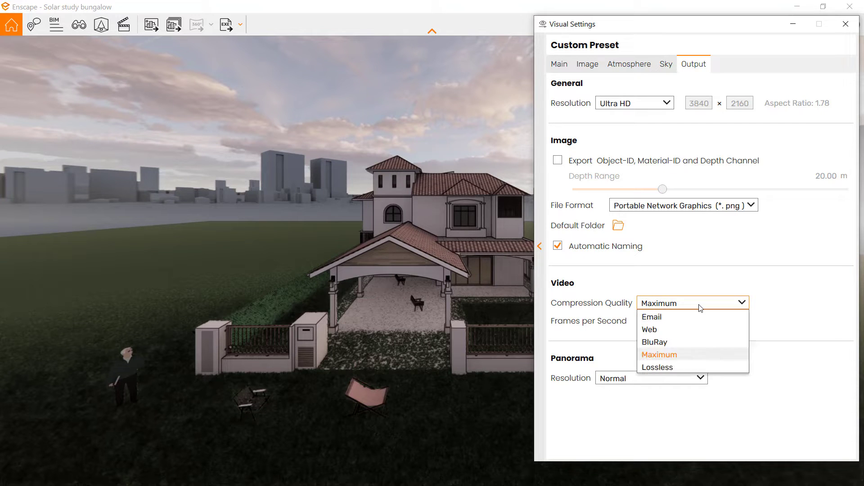
click(700, 307)
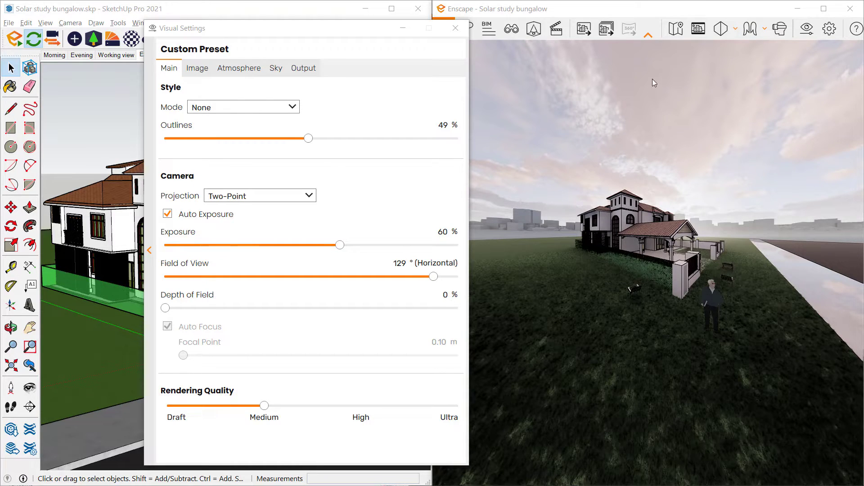
- Preview the safe frame around the render view and hide it again
click(697, 30)
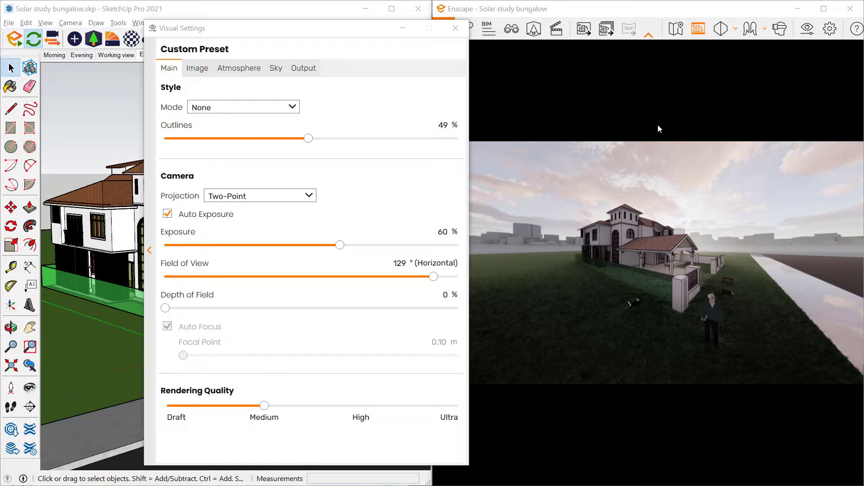
click(698, 33)
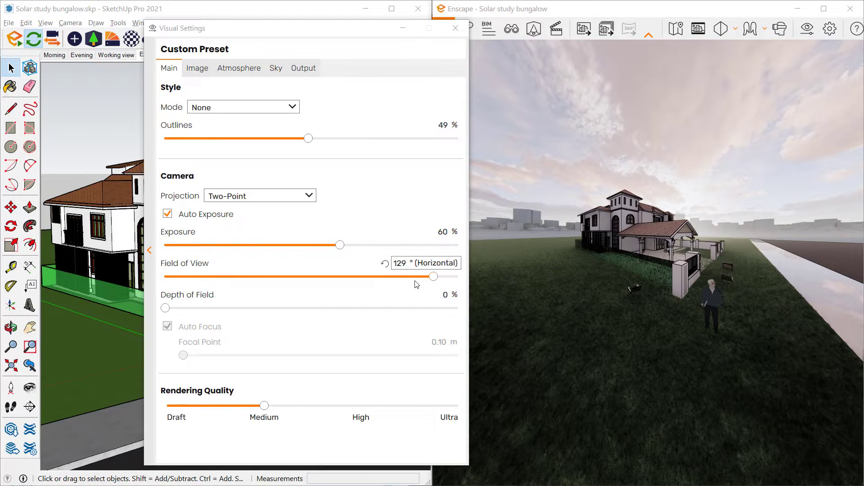
- Narrow the horizontal field of view to 42° and move back to frame the whole bungalow and the standing figure
drag(436, 277, 237, 294)
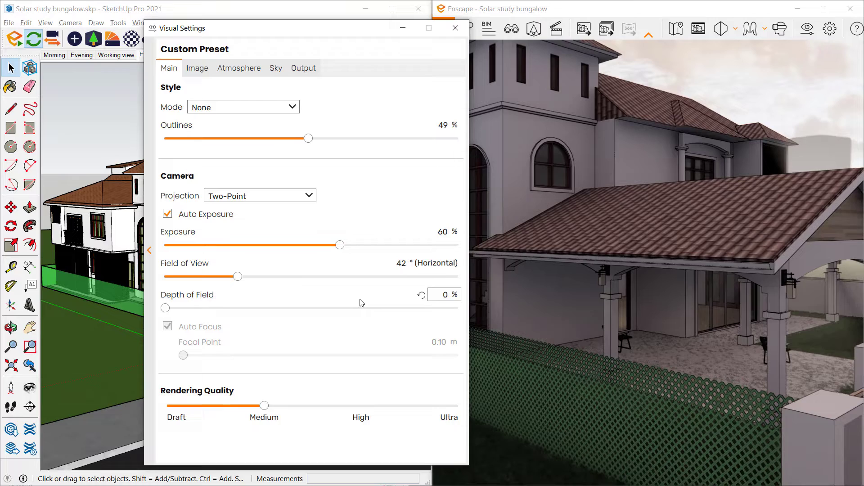
click(748, 194)
key(s)
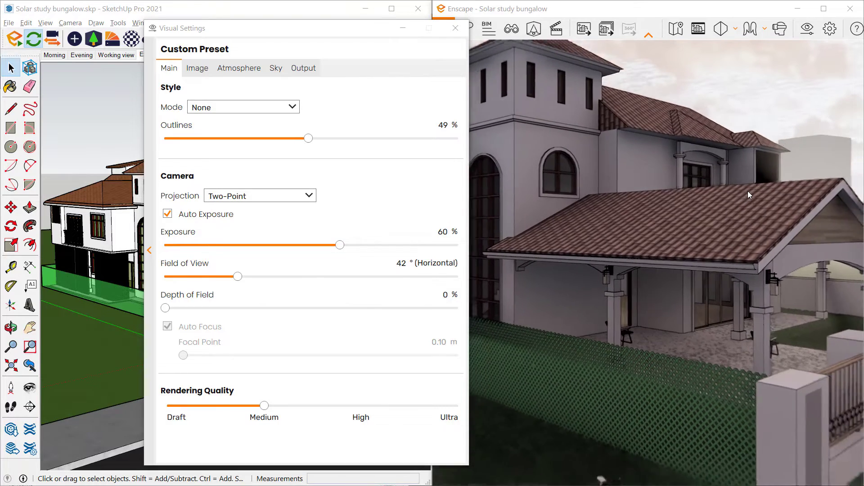
key(s)
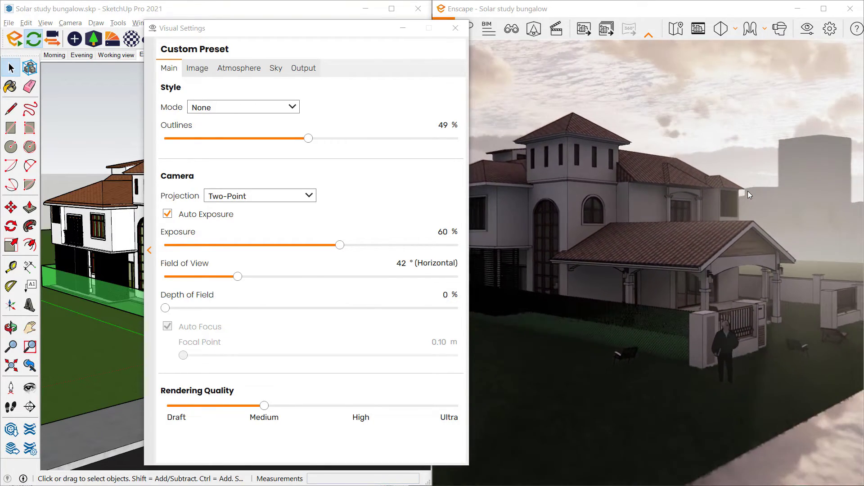
drag(711, 190, 686, 201)
drag(706, 231, 704, 228)
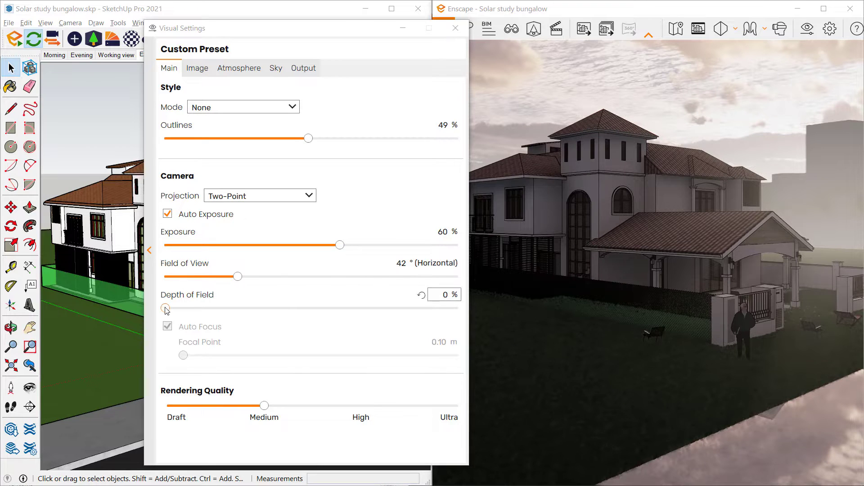
- Try Depth of Field at 43 % while closer to the house, and reduce it to 28 %
drag(165, 310, 290, 328)
scroll(728, 306, up, 8)
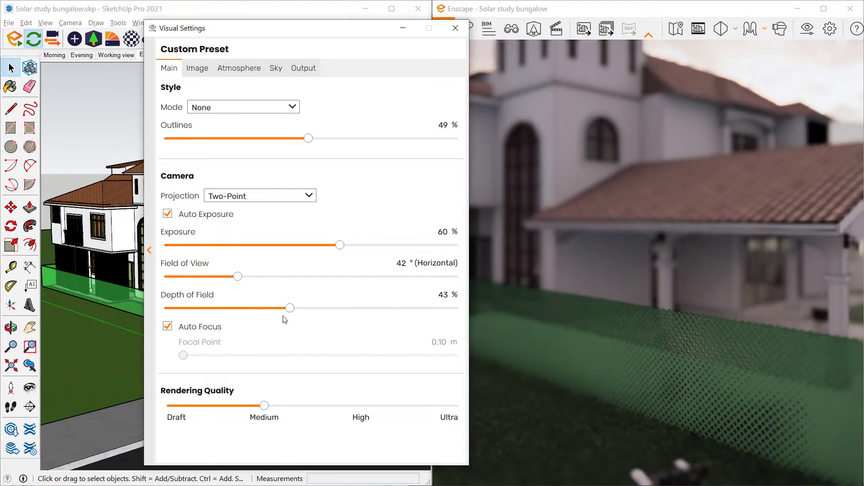
drag(290, 308, 247, 315)
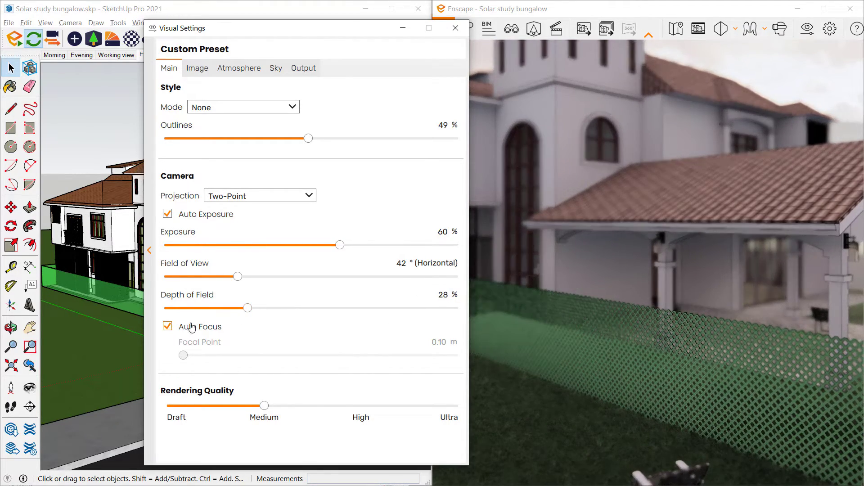
- Replace Auto Focus with an 11.51 m focal point at 60 % Depth of Field, and raise Rendering Quality to Ultra
click(167, 328)
drag(299, 355, 372, 361)
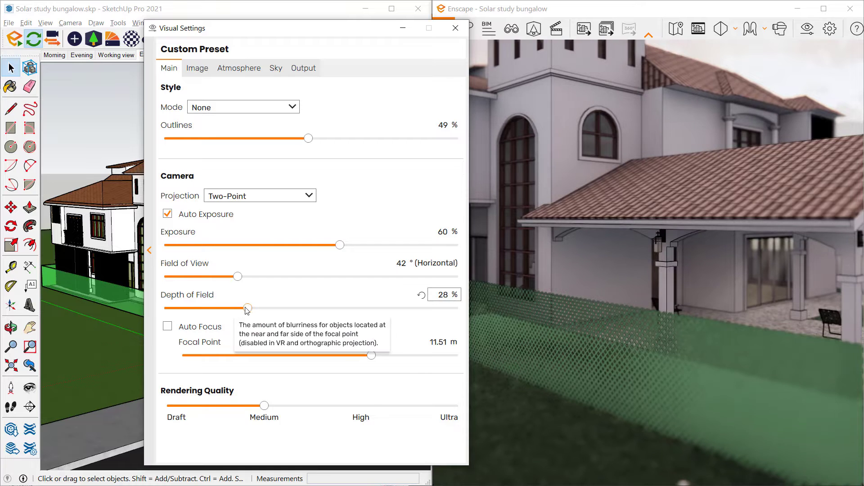
drag(247, 309, 344, 306)
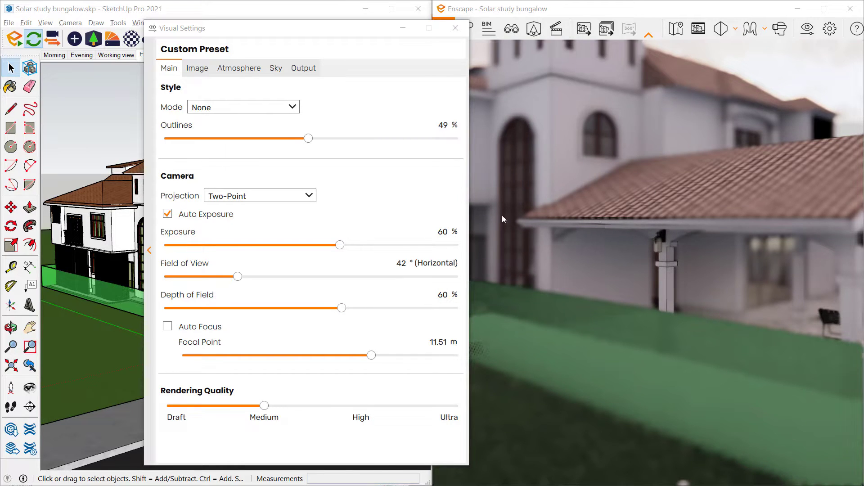
drag(265, 411, 447, 414)
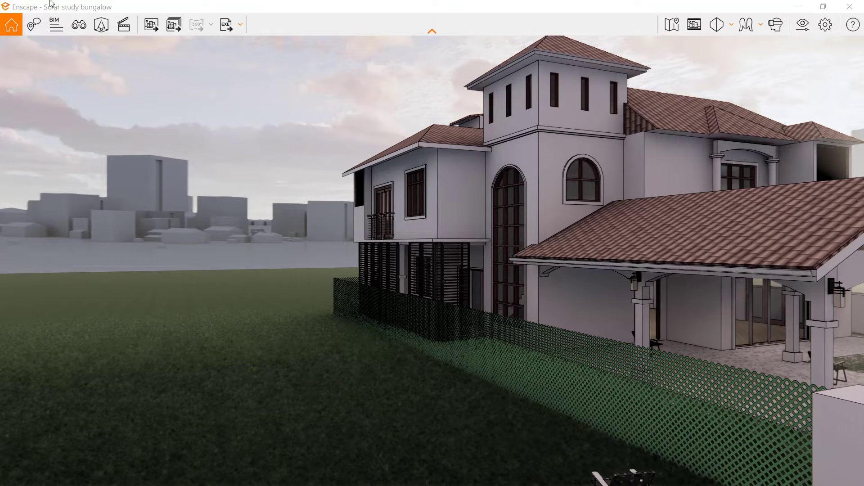
- Search the Asset Library for "Tree" and place two different small conifers on the lawn beside the fence
click(102, 30)
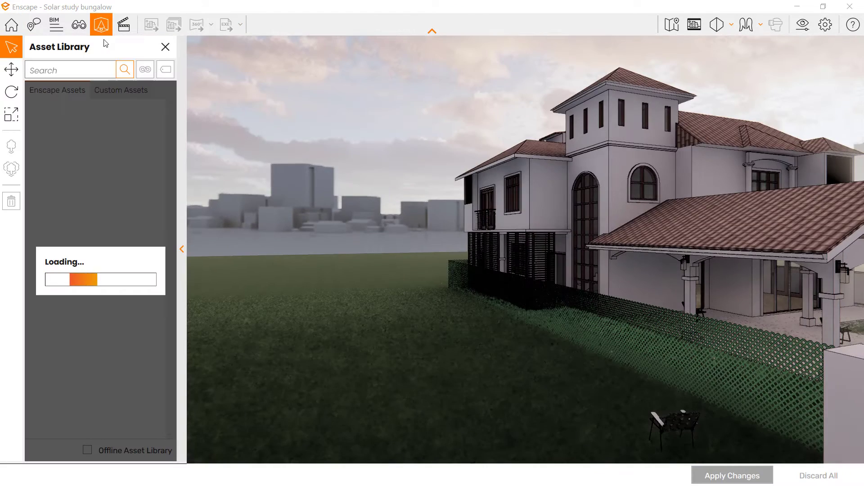
click(62, 69)
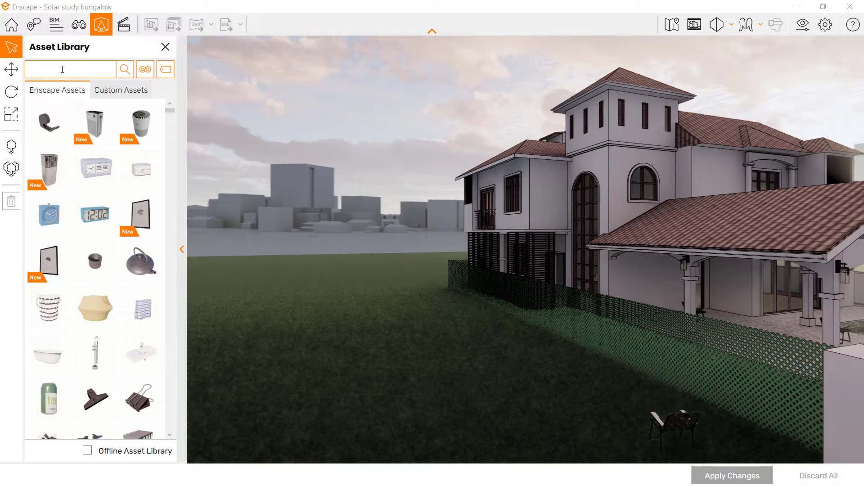
text(Tree)
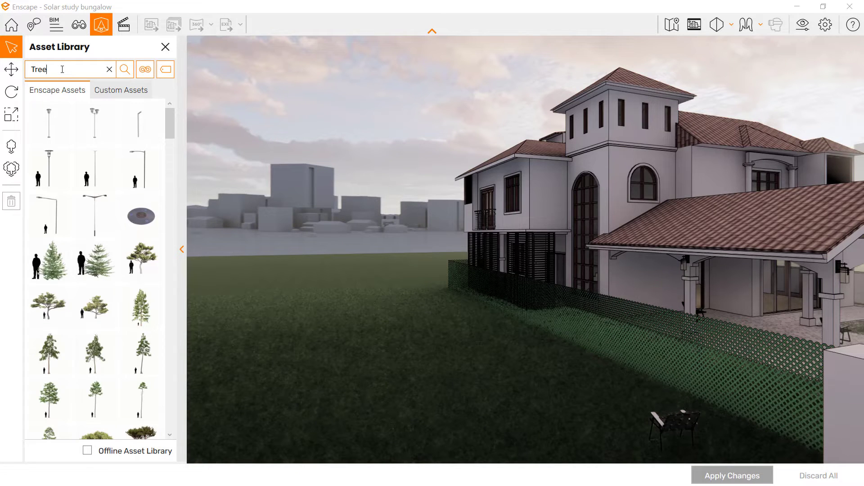
click(59, 272)
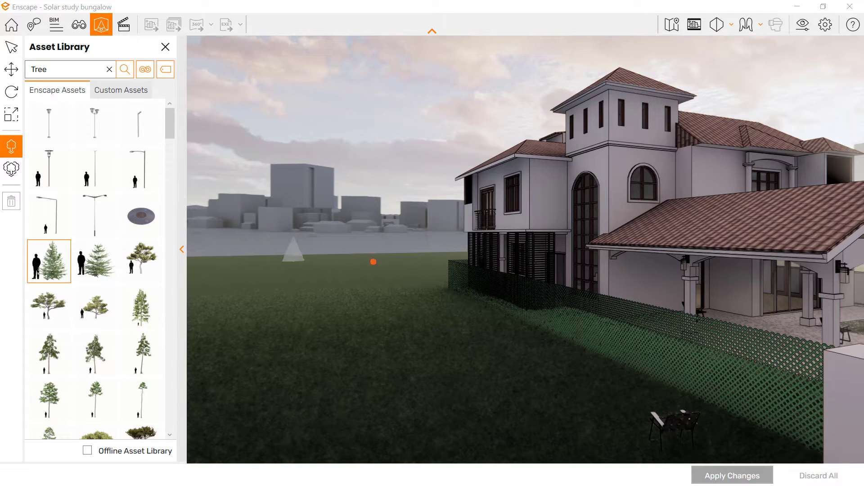
click(419, 298)
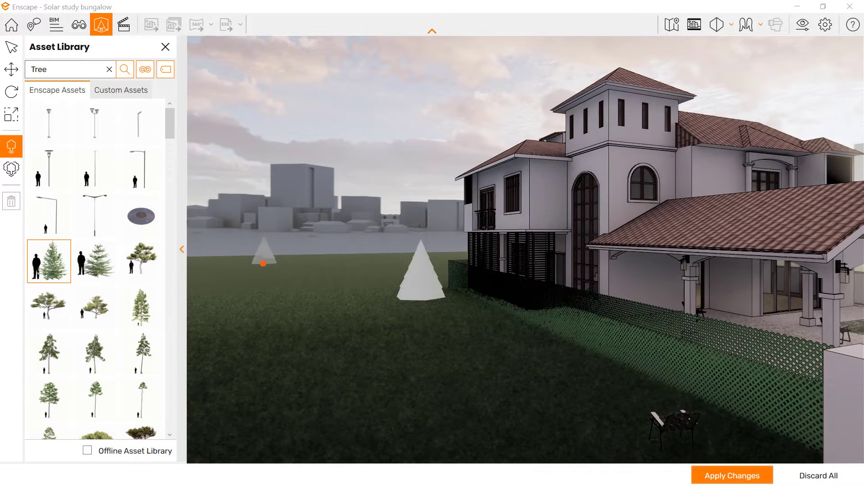
click(90, 272)
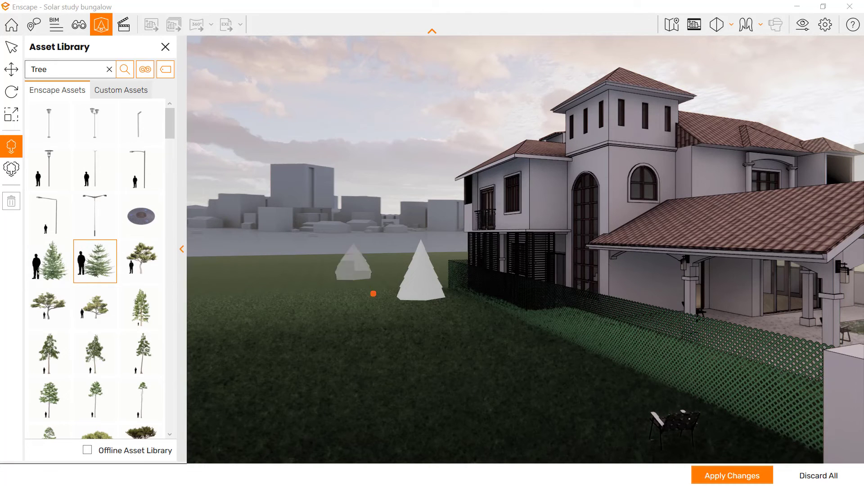
click(355, 299)
- Place two spreading trees on the lawn beyond the conifers and leave the Asset Library with the changes applied
click(136, 260)
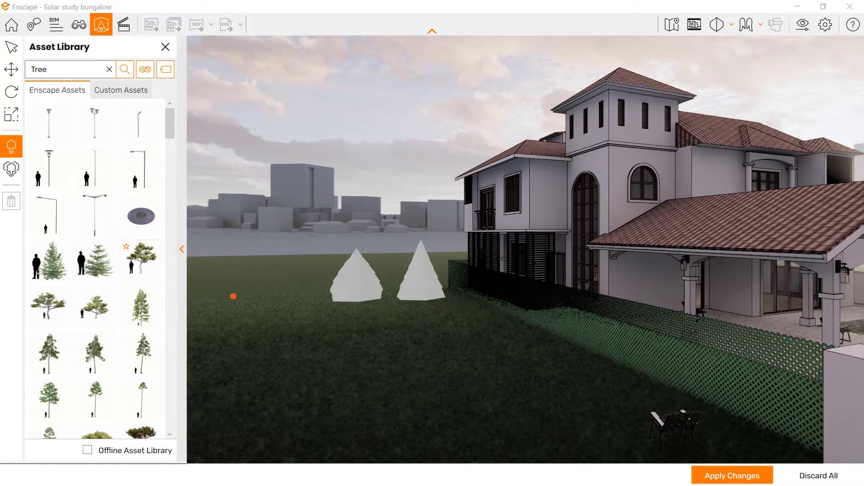
click(293, 300)
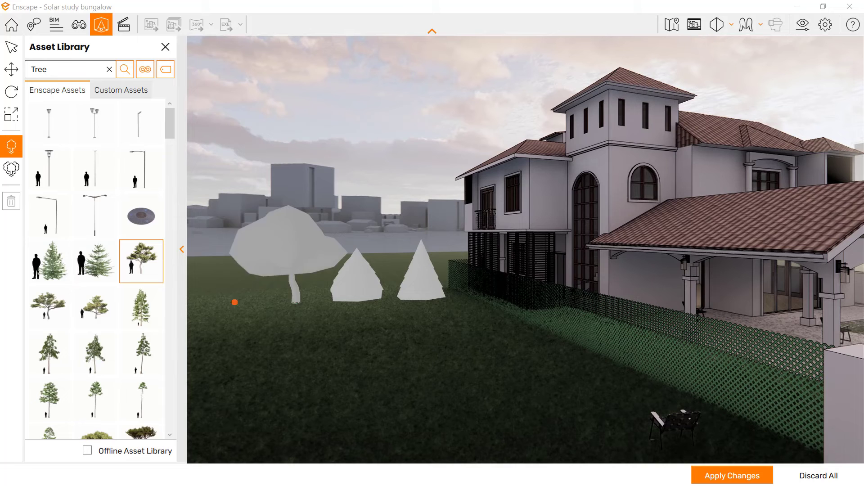
click(49, 307)
click(238, 307)
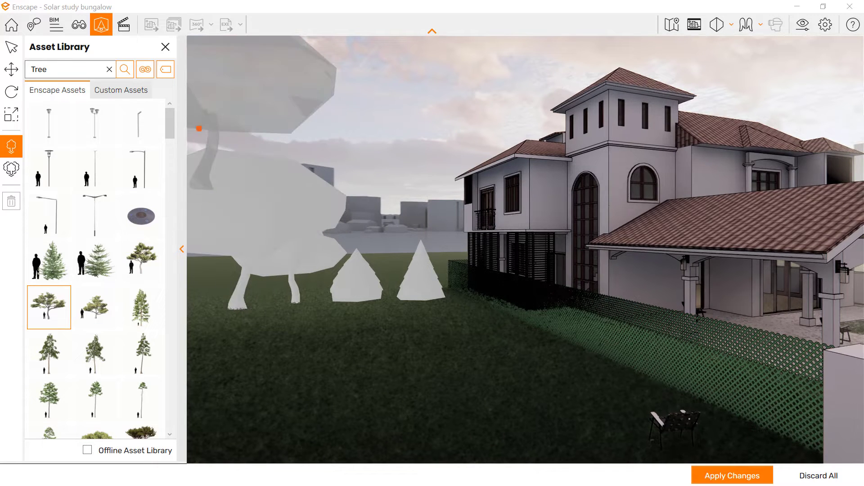
click(165, 48)
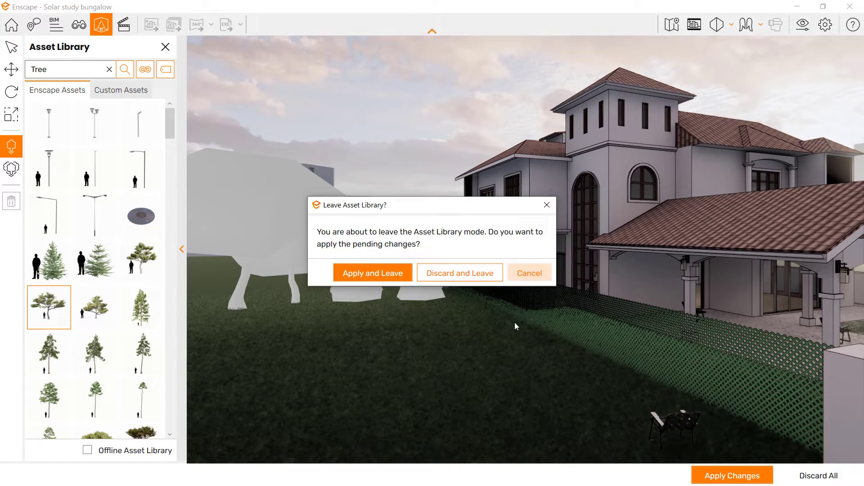
click(377, 273)
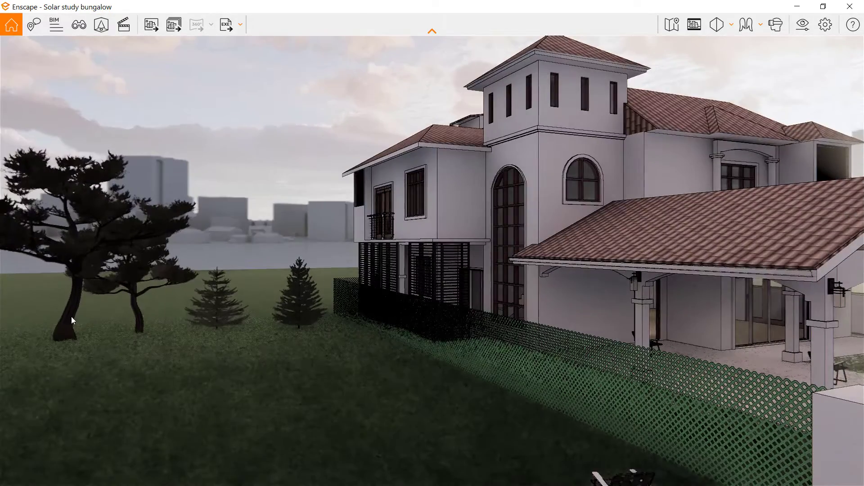
- Search the Asset Library for "Doctor"
middle_drag(72, 321, 193, 323)
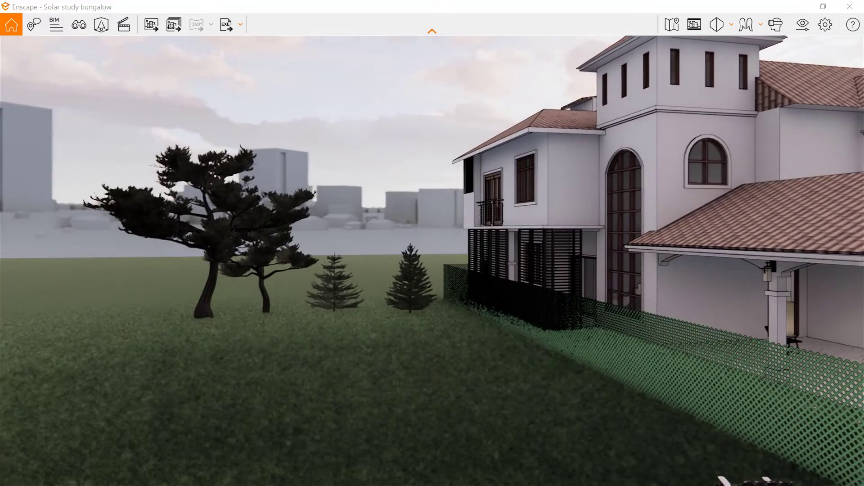
drag(193, 323, 97, 360)
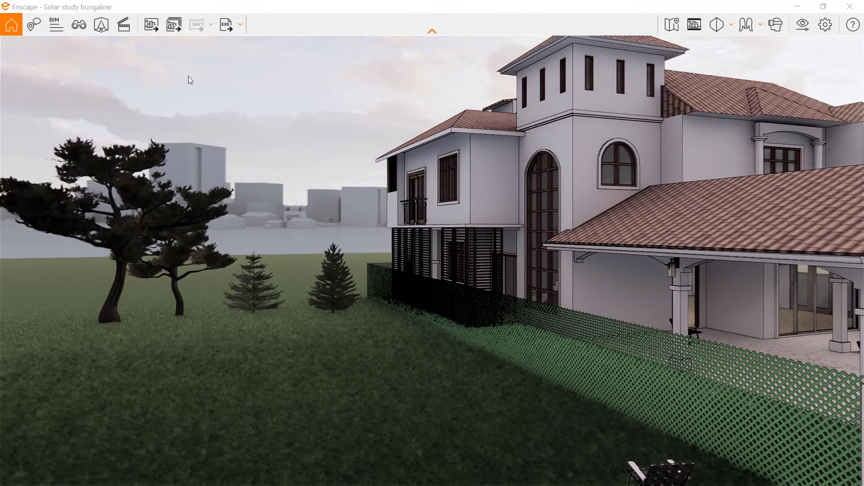
click(101, 24)
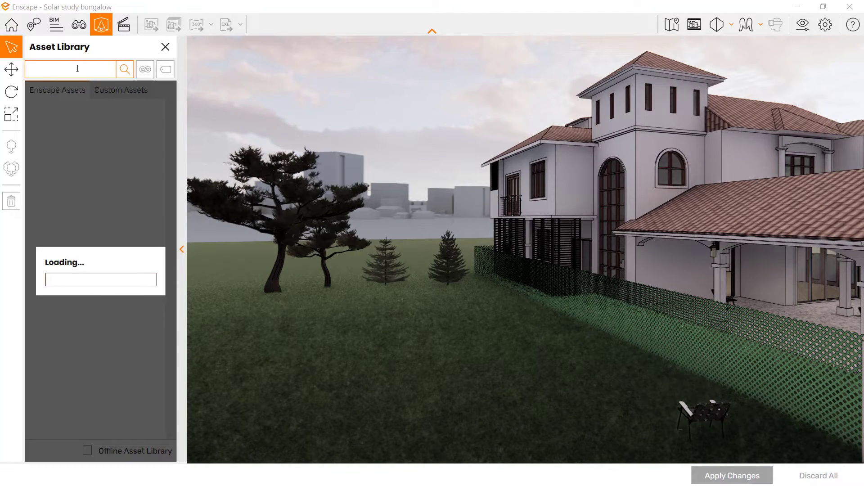
text(Person)
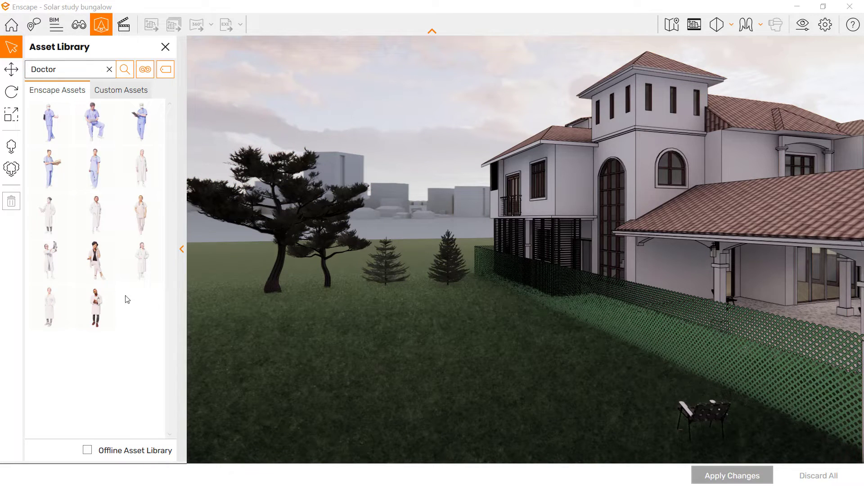
- Place two standing scrubs-clad doctors and one seated doctor on the lawn and leave the Asset Library with the changes applied
click(45, 140)
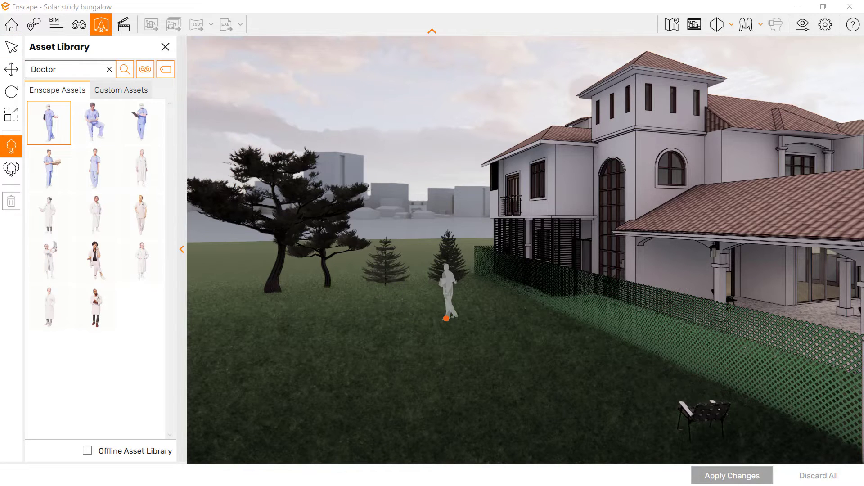
click(445, 318)
click(142, 123)
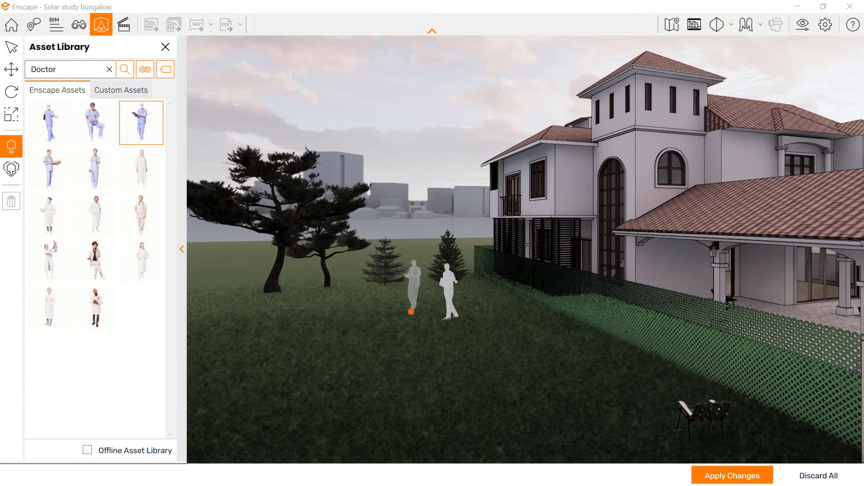
click(411, 312)
click(93, 263)
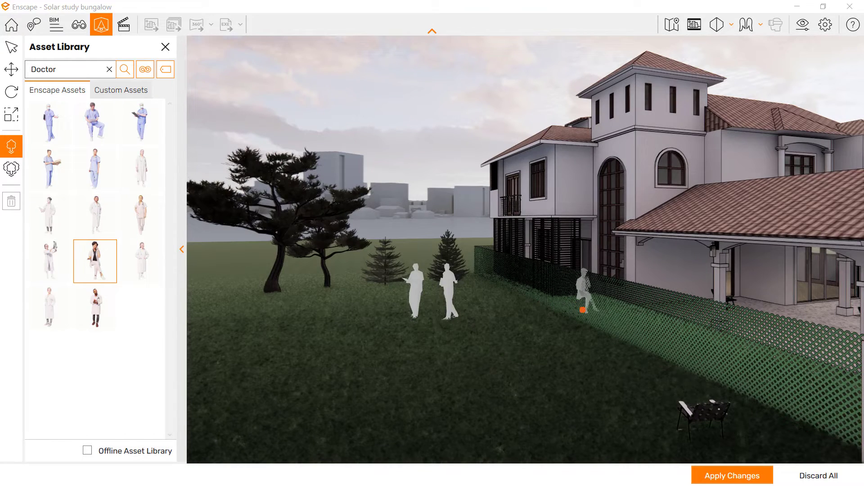
click(582, 310)
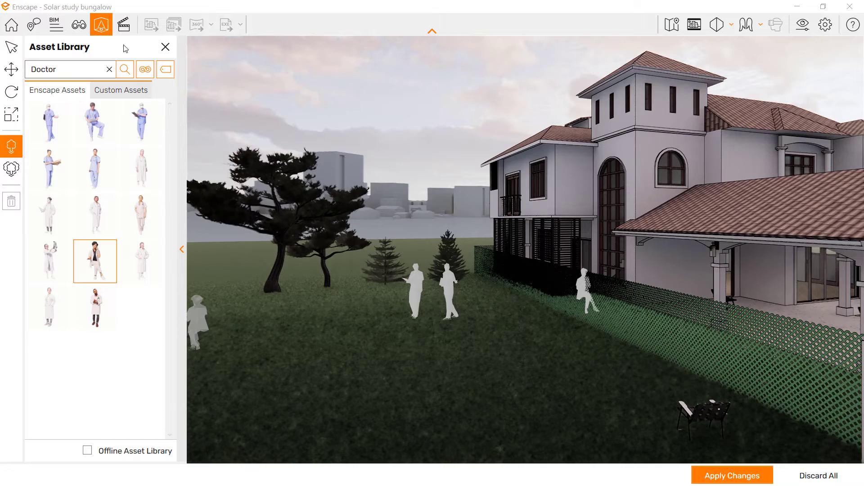
click(165, 47)
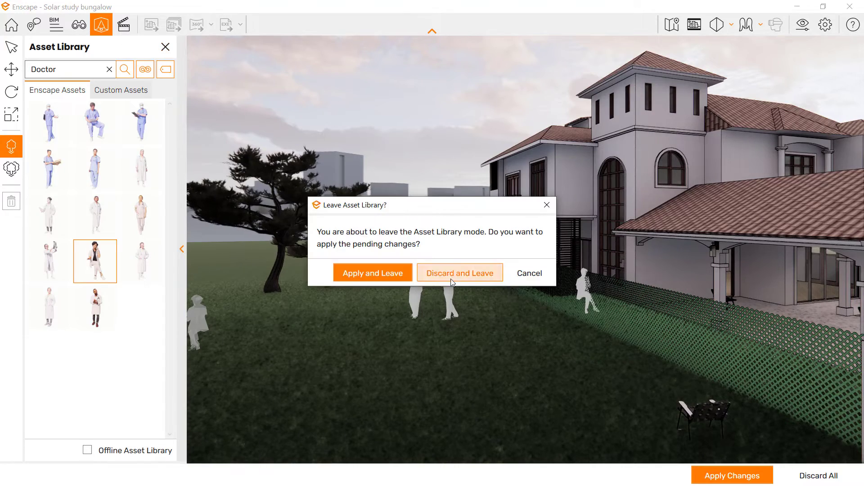
click(370, 275)
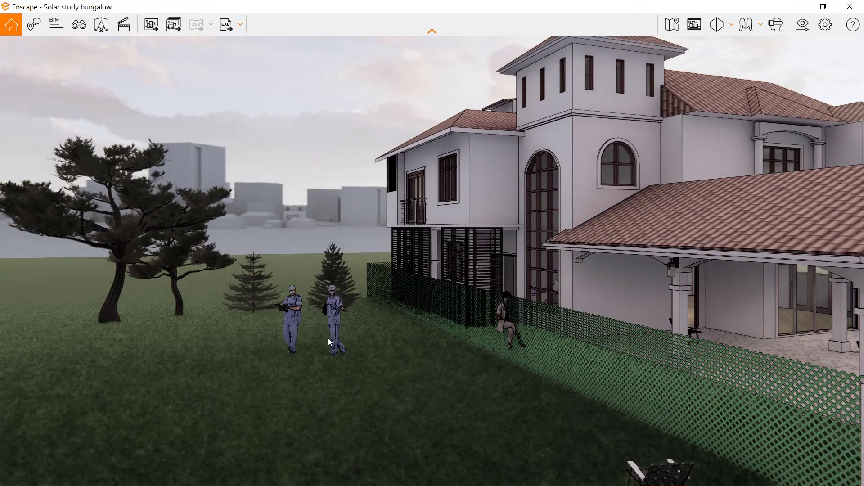
- View the placed doctors up close in the render, and switch to SketchUp to examine their placeholder models on the lawn
scroll(268, 333, up, 1)
drag(268, 335, 288, 317)
drag(373, 333, 336, 364)
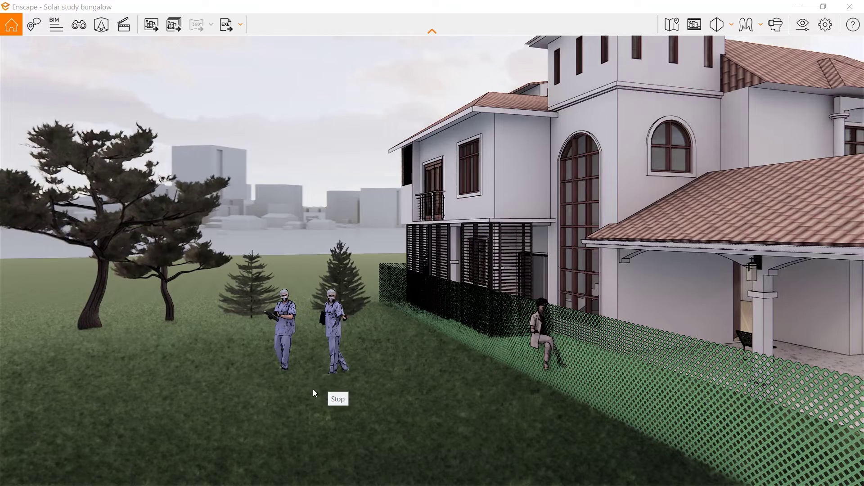
key(alt+Tab)
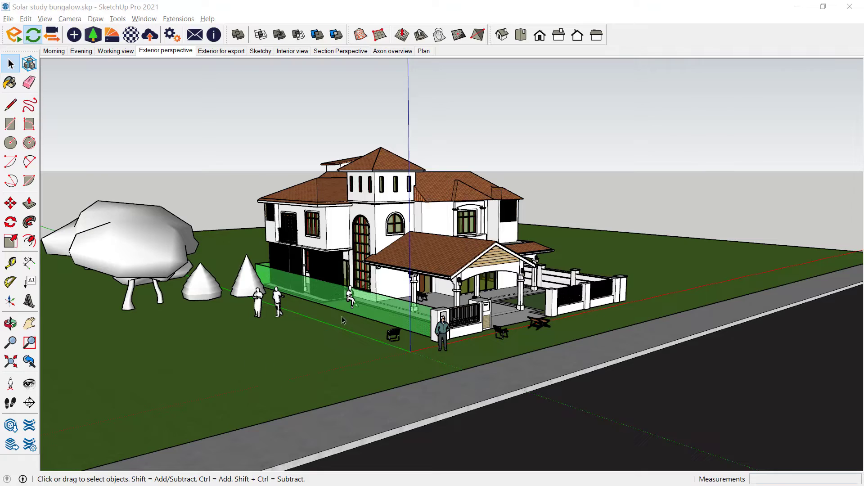
middle_drag(290, 329, 264, 333)
scroll(270, 322, up, 5)
scroll(274, 305, up, 2)
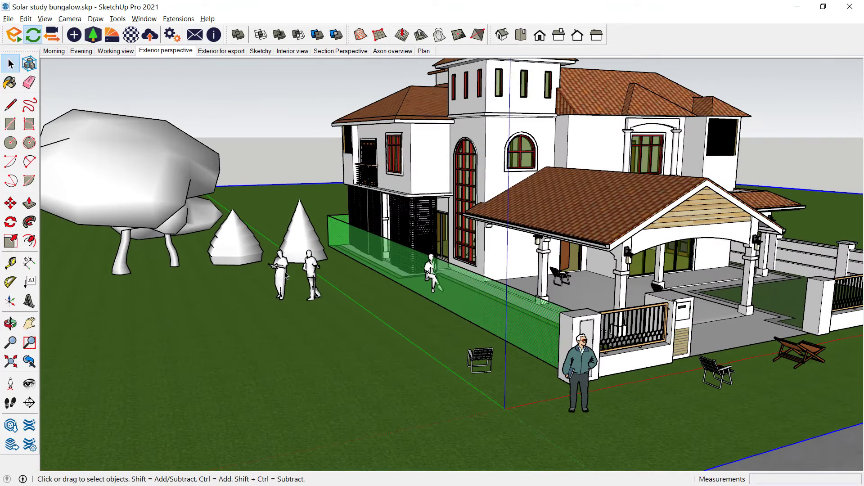
click(282, 271)
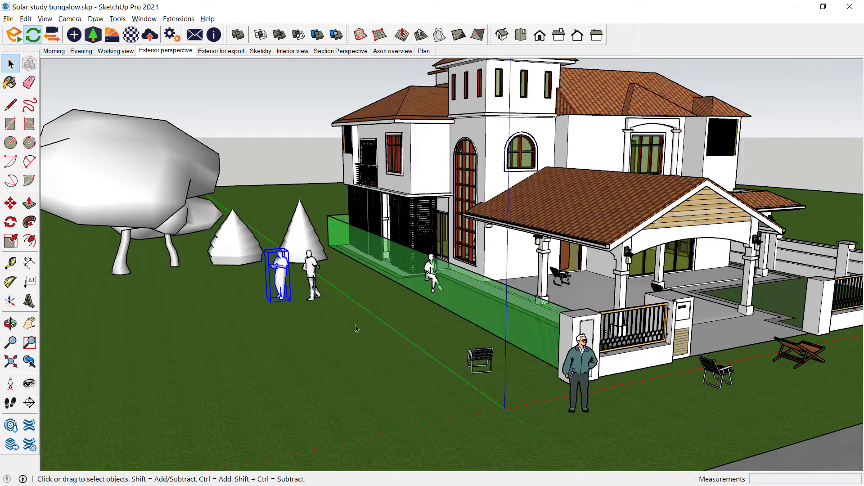
click(288, 271)
scroll(289, 273, up, 5)
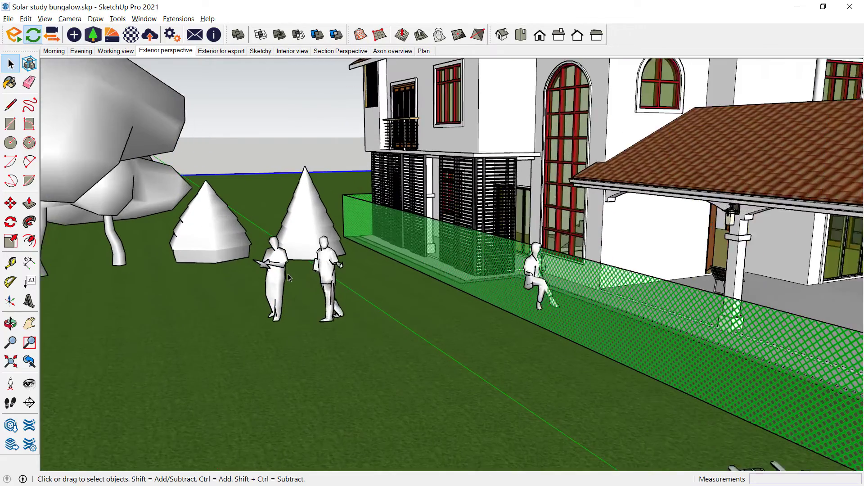
scroll(288, 277, down, 8)
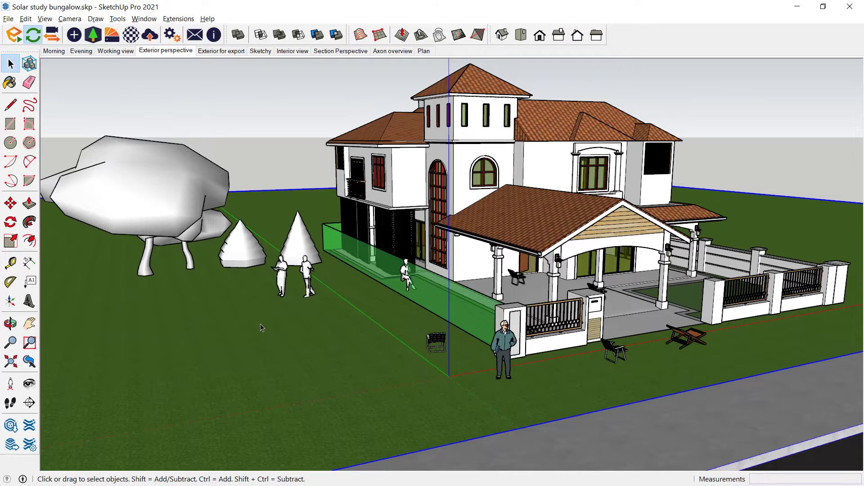
middle_drag(258, 323, 174, 233)
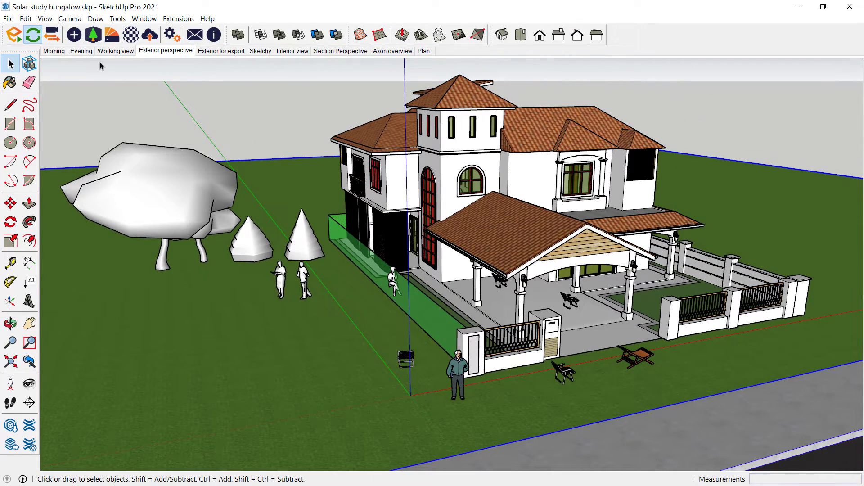
- Insert a fire hydrant and a mailbox from the Enscape Asset Library's Street Props onto the grass verge beside the road
click(93, 38)
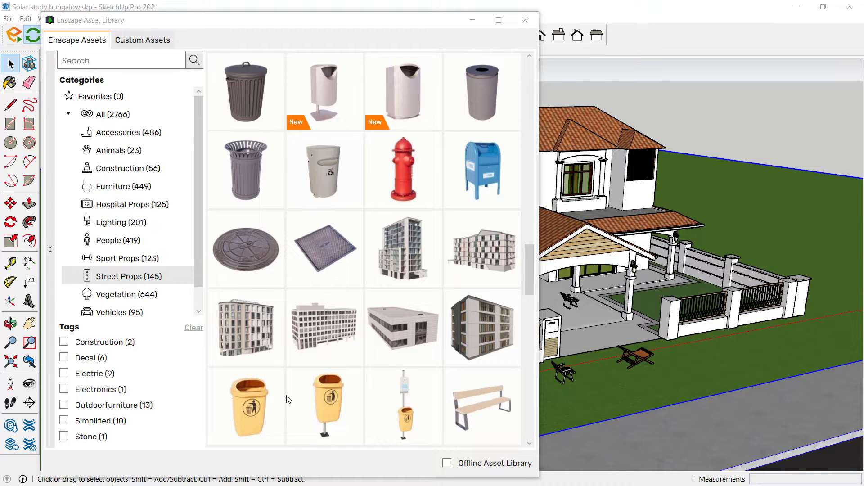
mouse_move(453, 305)
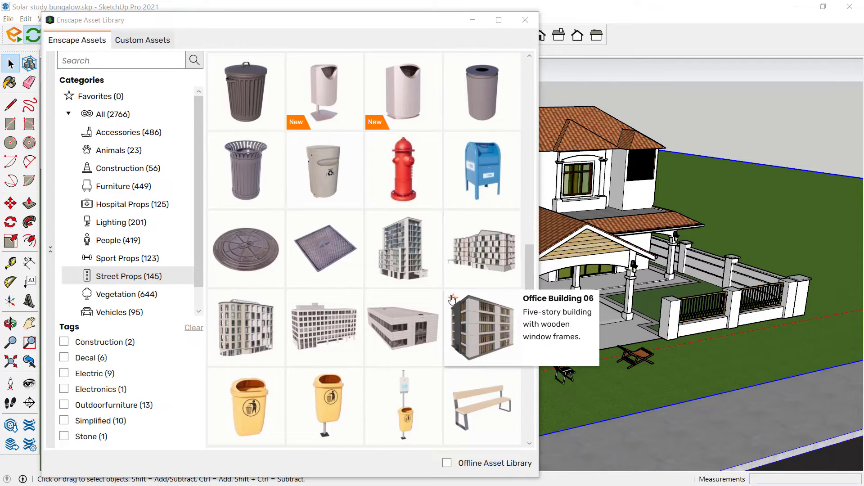
click(414, 187)
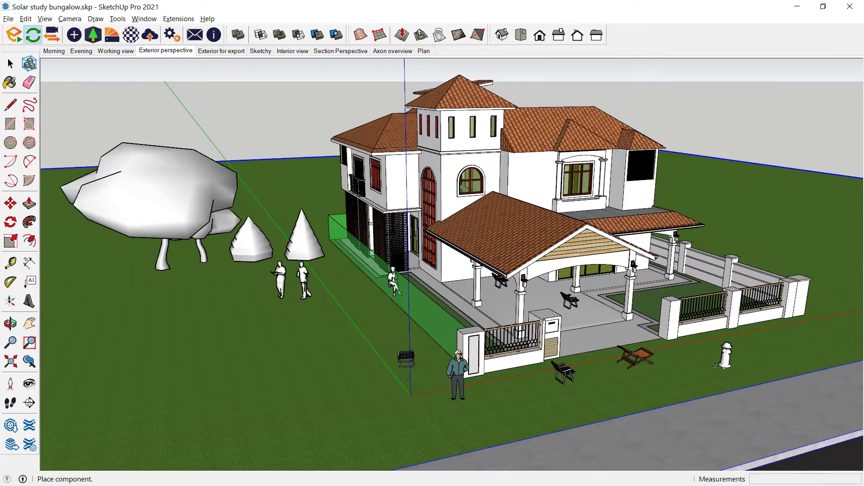
click(725, 365)
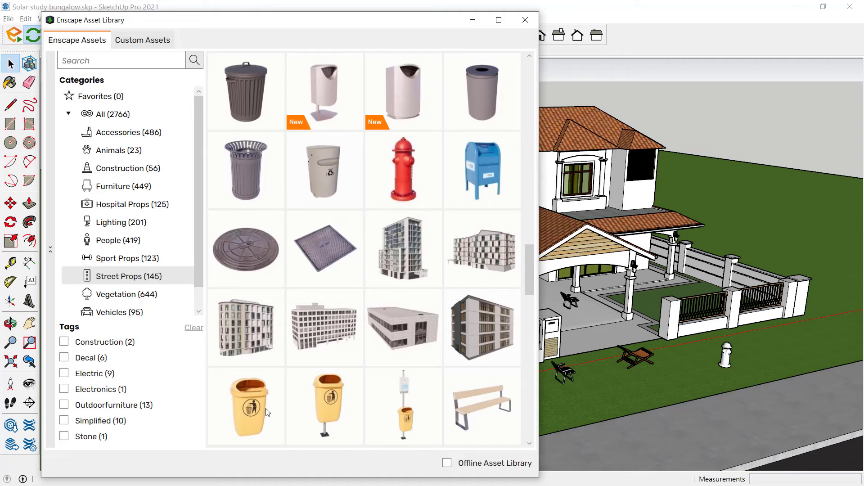
click(441, 192)
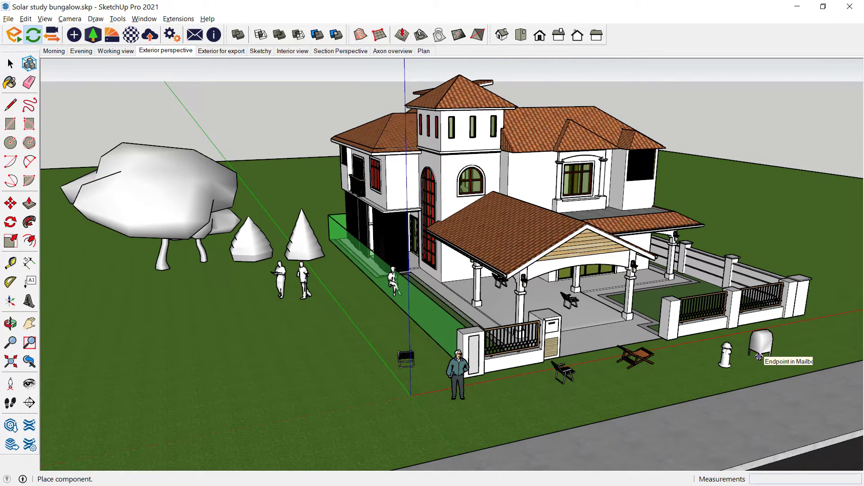
click(760, 356)
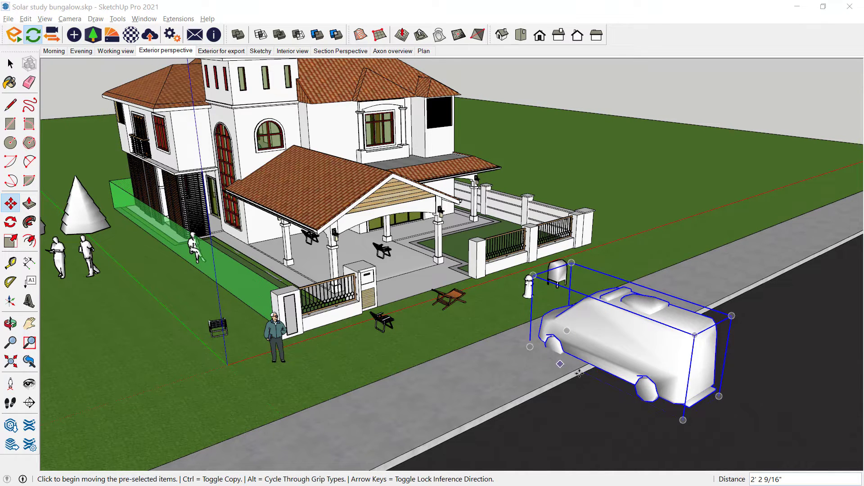
- Rotate the ambulance until it runs parallel to the road, and move it farther onto the roadway
click(695, 317)
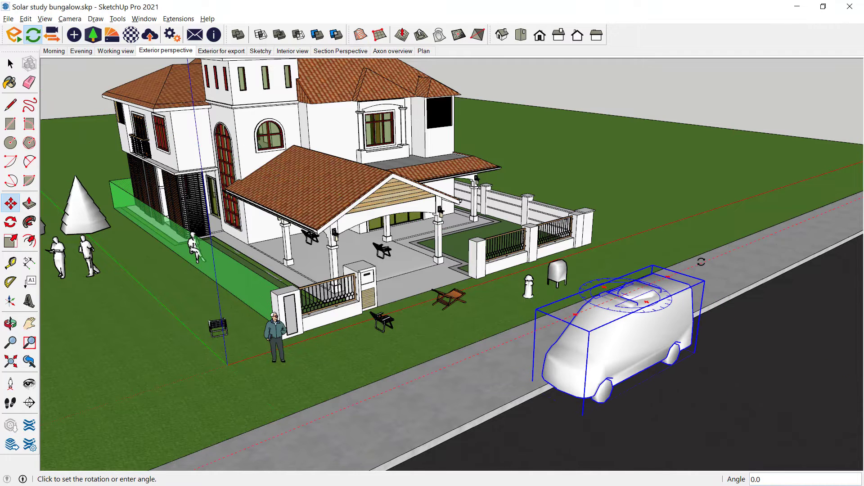
key(Escape)
click(544, 424)
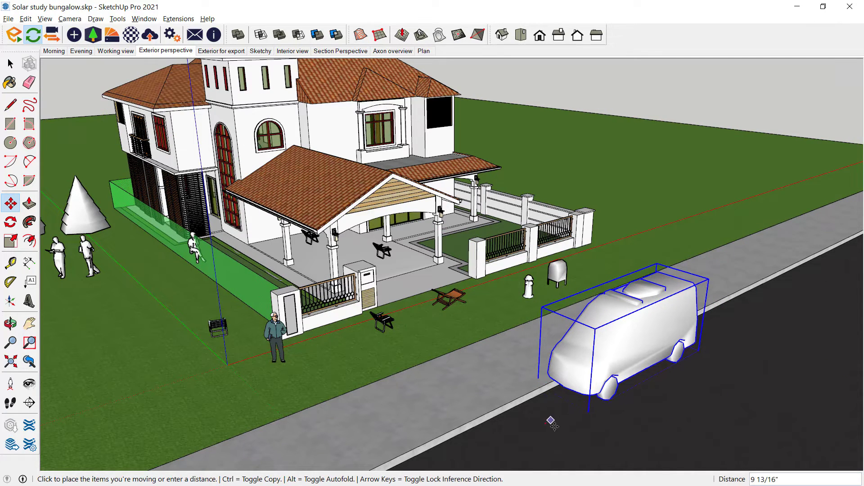
click(561, 432)
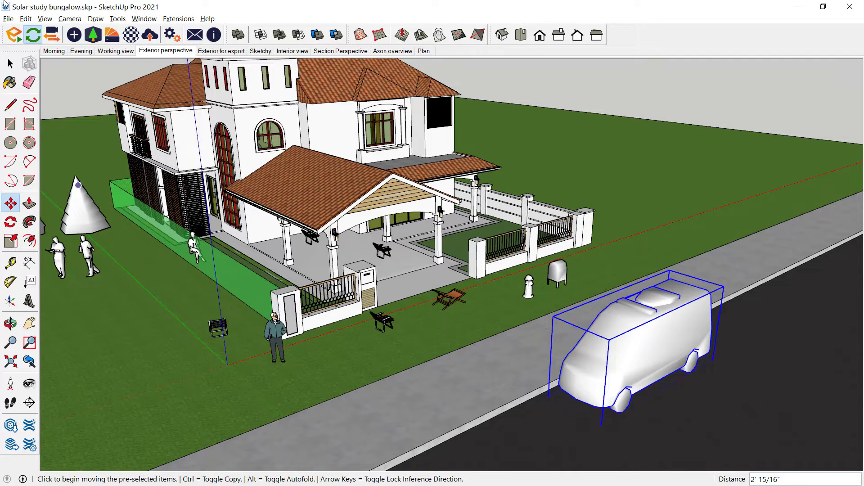
- Switch to Enscape to check the rendered ambulance and street props, and return to SketchUp to look through the Asset Library categories
click(31, 35)
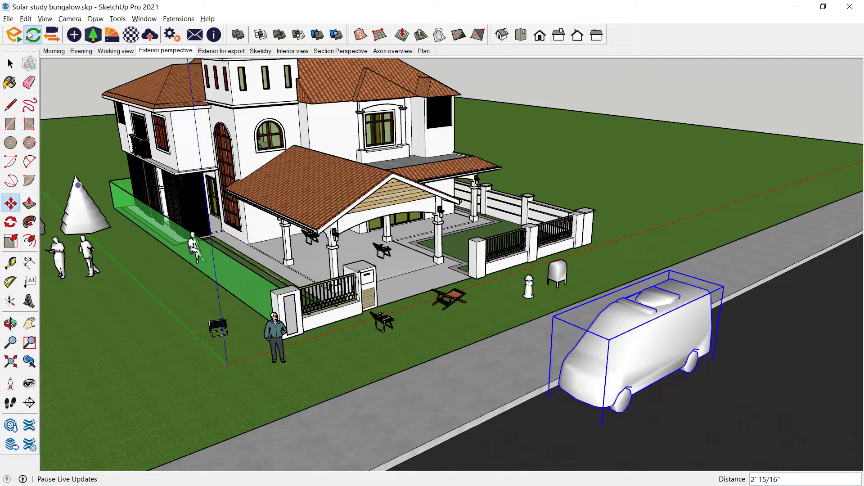
key(alt+Tab)
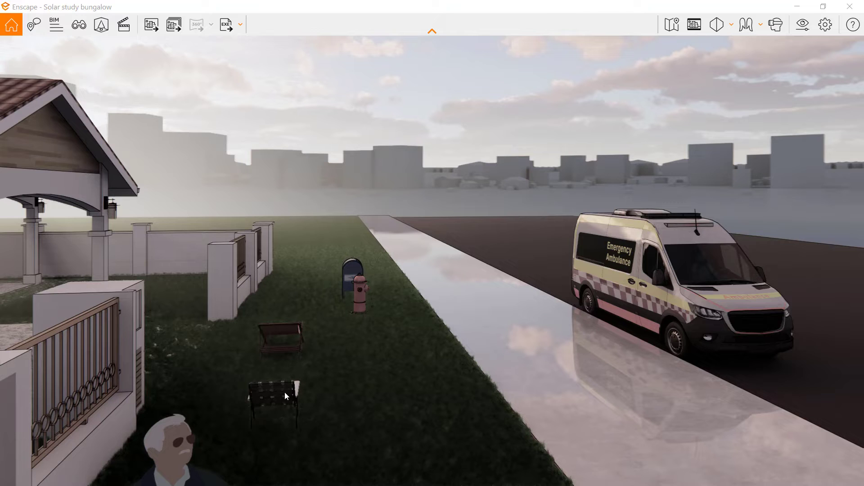
key(alt+Tab)
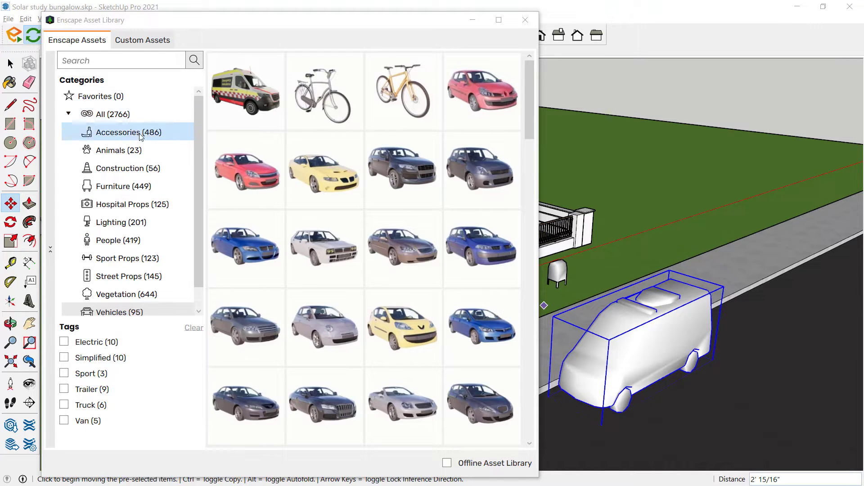
click(119, 137)
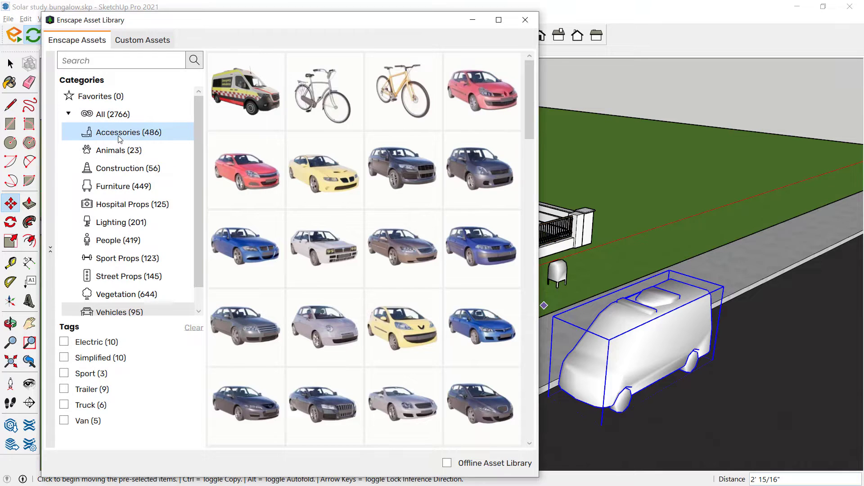
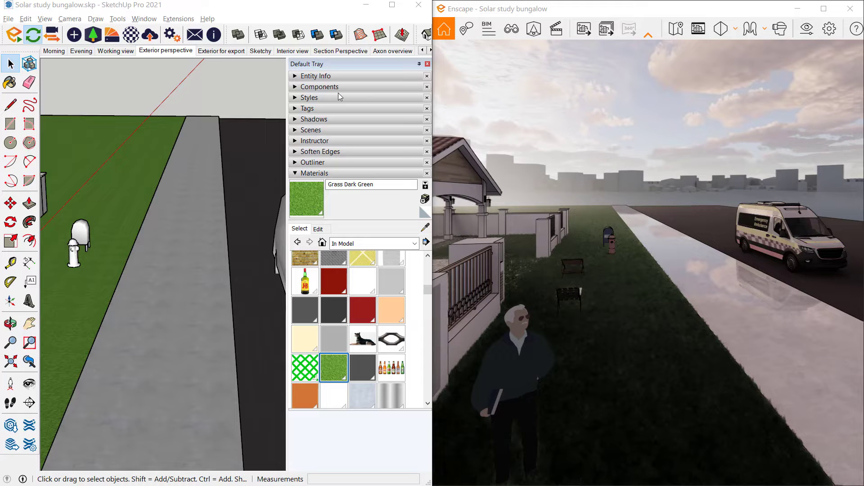
- Brighten the color of the Grass Dark Green material in SketchUp's material settings
click(338, 365)
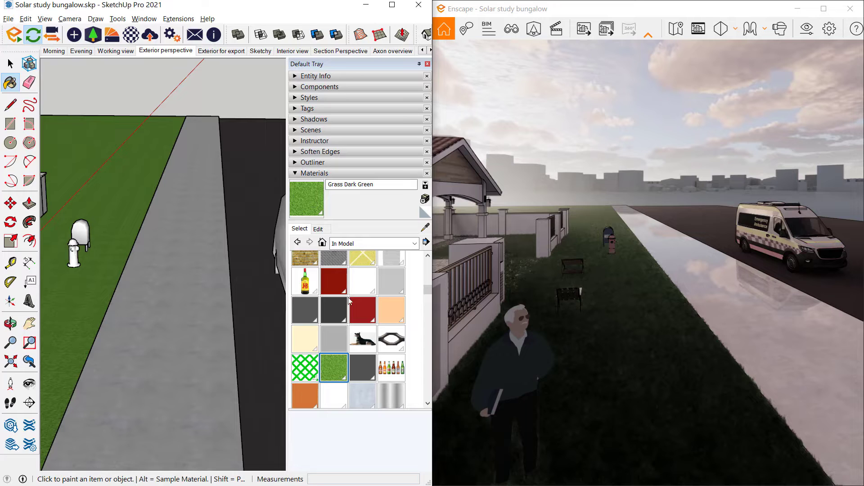
click(321, 230)
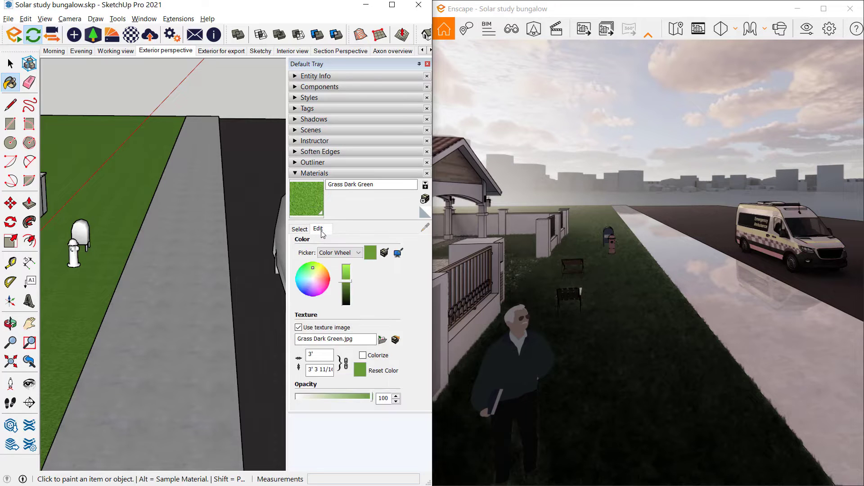
drag(350, 281, 349, 268)
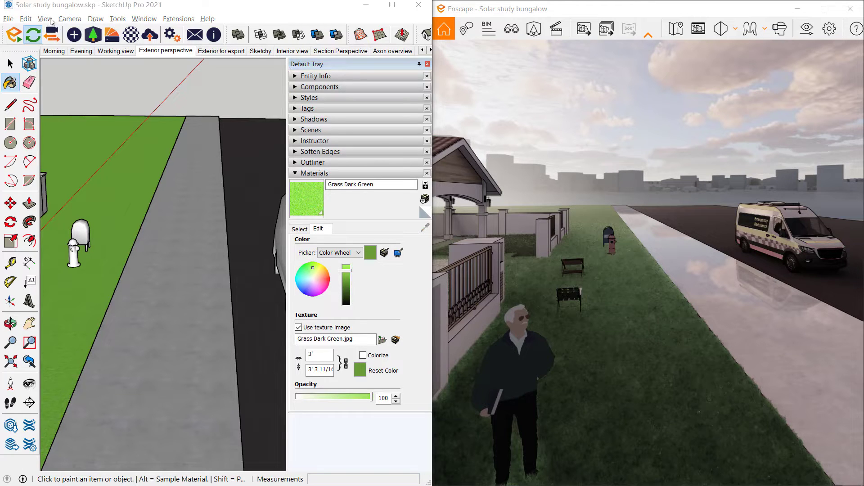
- Open the Enscape Material Editor for Grass Dark Green and change the material type from Grass to Carpet
mouse_move(51, 19)
mouse_down()
mouse_move(88, 124)
mouse_move(118, 427)
mouse_move(94, 431)
mouse_up()
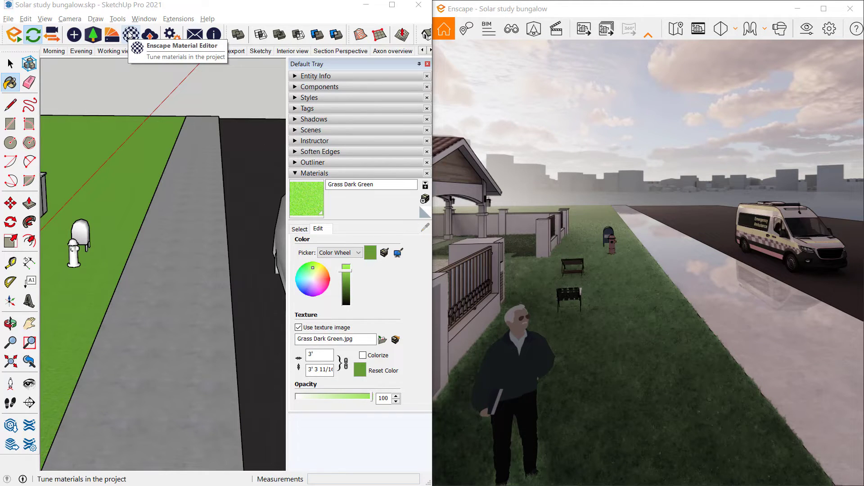
click(130, 34)
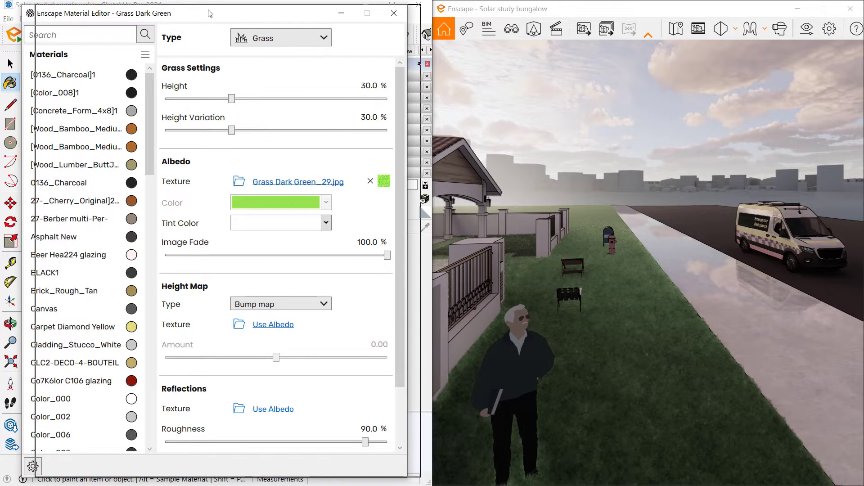
drag(194, 13, 209, 13)
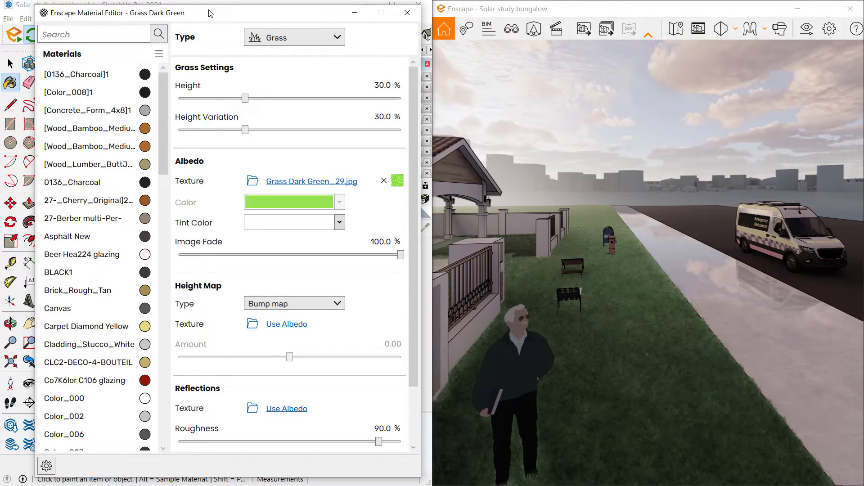
click(337, 39)
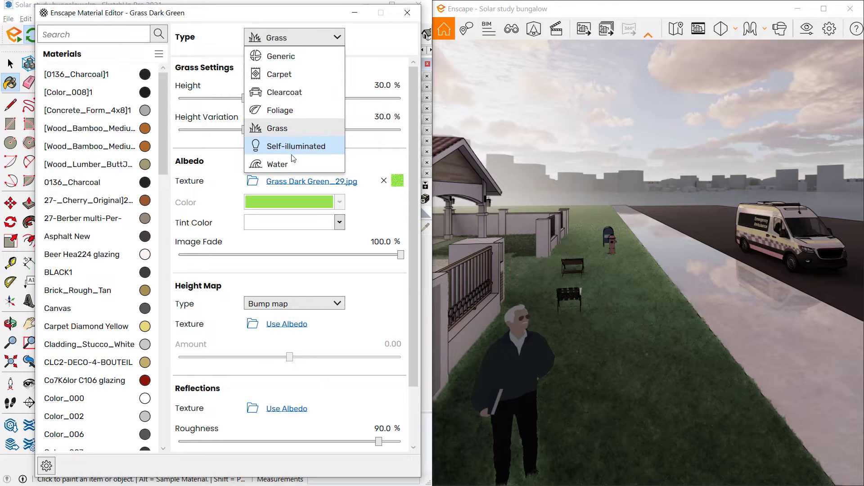
click(293, 76)
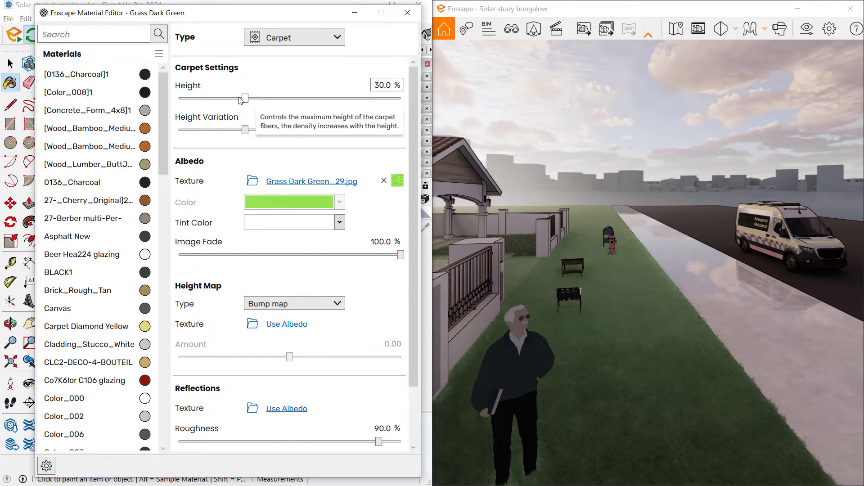
- Reduce the carpet height to 15.0 % and the height variation to 11.2 %, checking the lawn up close in the Enscape render
drag(245, 98, 206, 98)
scroll(601, 361, up, 1)
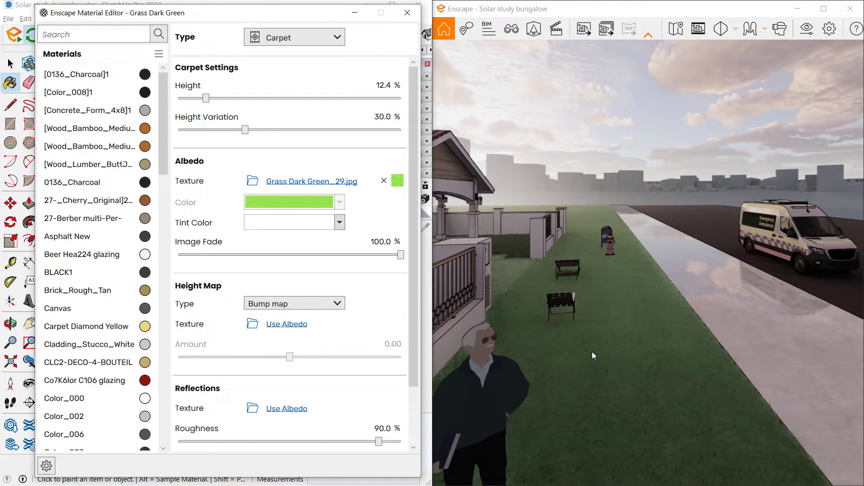
click(612, 351)
key(q)
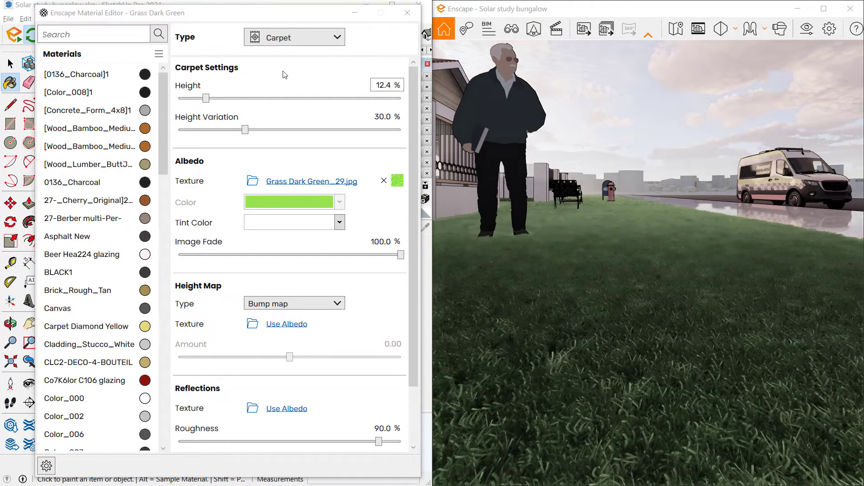
mouse_move(206, 98)
mouse_down()
mouse_move(166, 101)
mouse_move(418, 105)
mouse_move(321, 103)
mouse_move(297, 114)
mouse_move(189, 104)
mouse_move(212, 102)
mouse_up()
drag(246, 130, 203, 130)
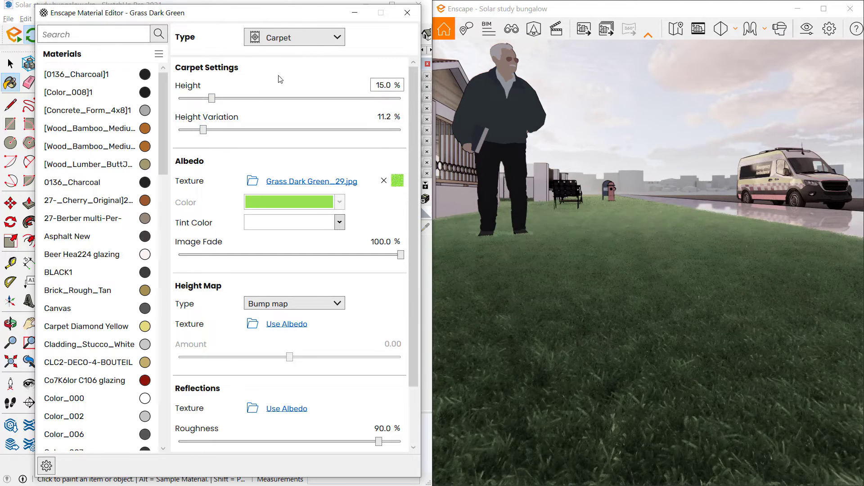
- Change the Grass Dark Green material type from Carpet to Grass and set the grass height to 21.3 %
click(290, 38)
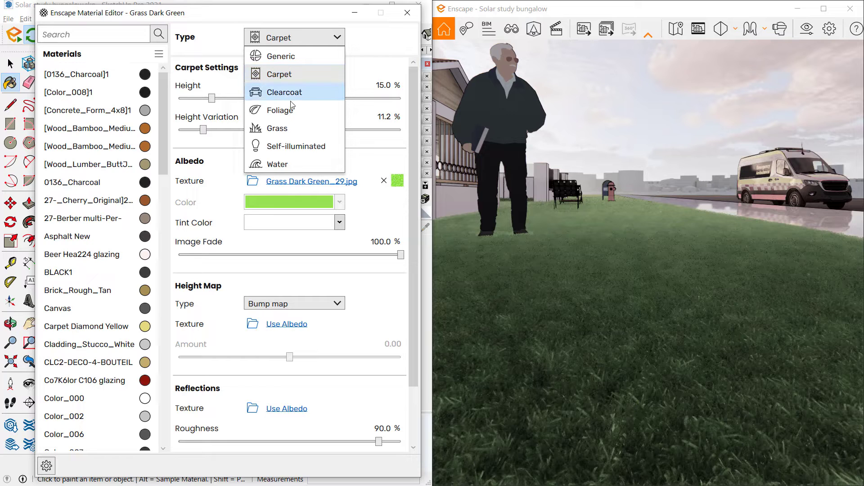
click(290, 128)
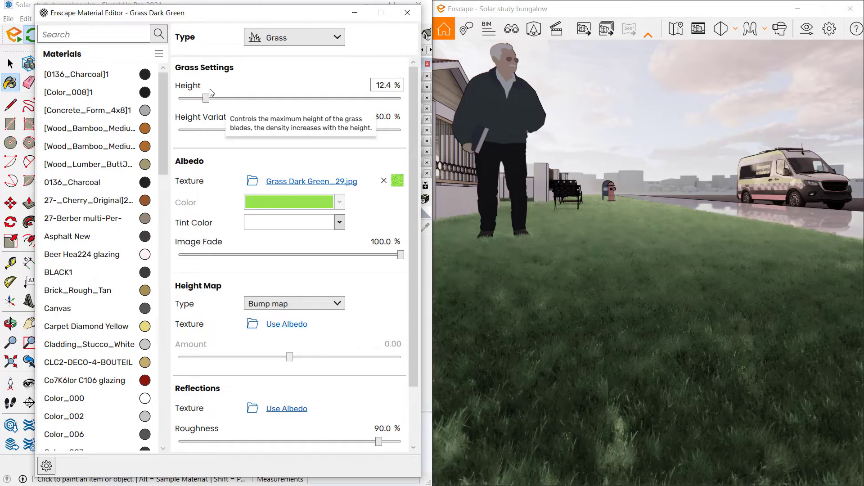
drag(206, 99, 241, 116)
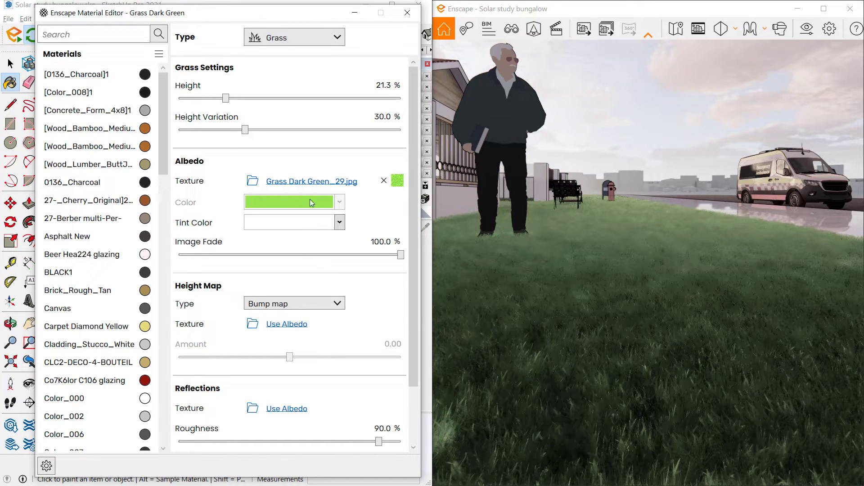
- Try a light orange tint color on the grass material and restore the white tint
click(339, 222)
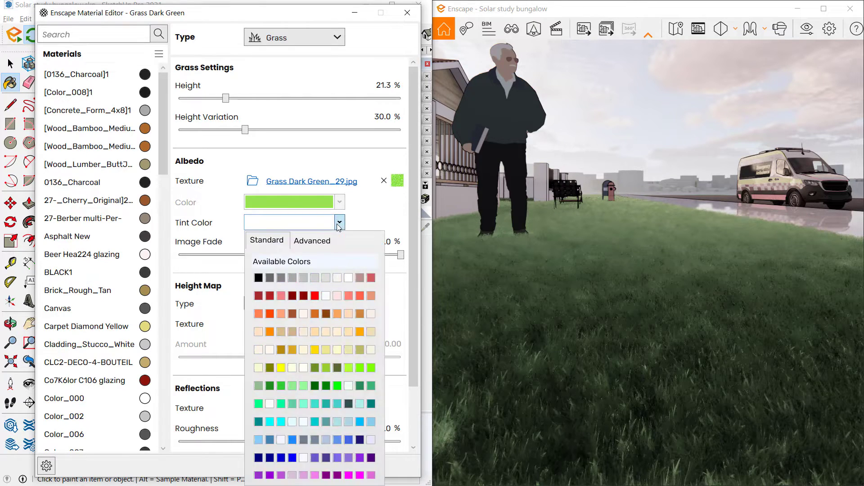
click(339, 317)
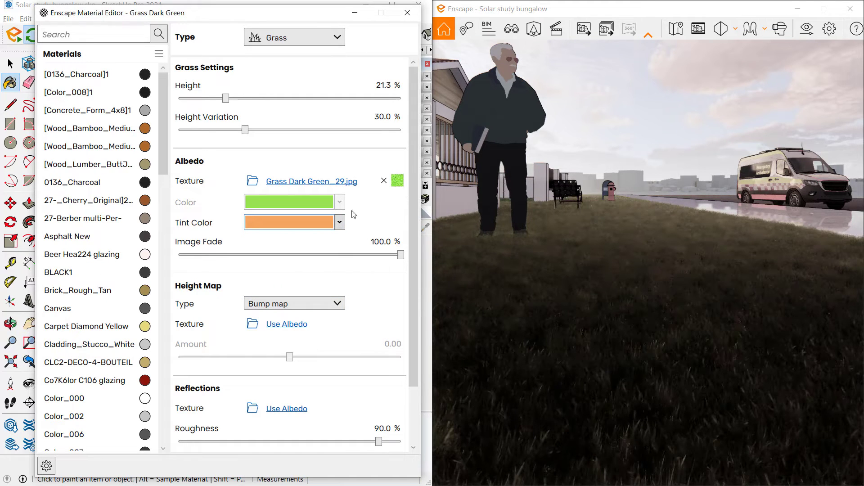
click(340, 223)
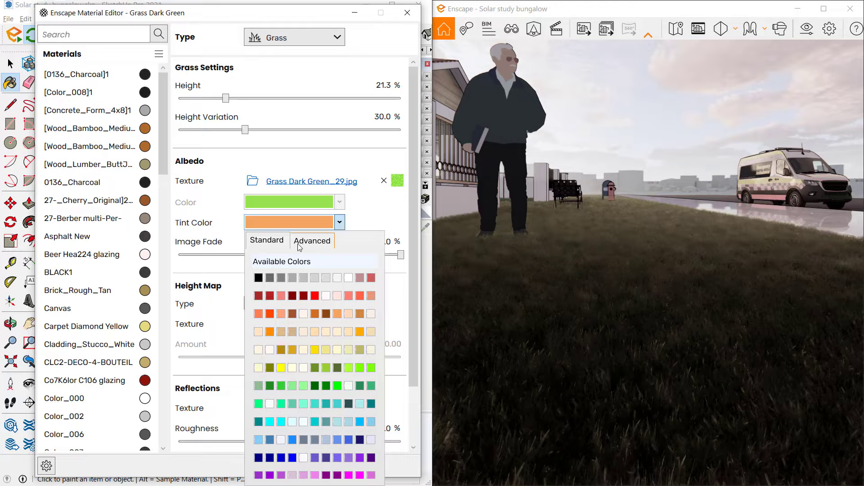
click(350, 277)
- Try the Normal map and Displacement map types for the grass material's height map, and return it to Bump map
drag(416, 272, 427, 343)
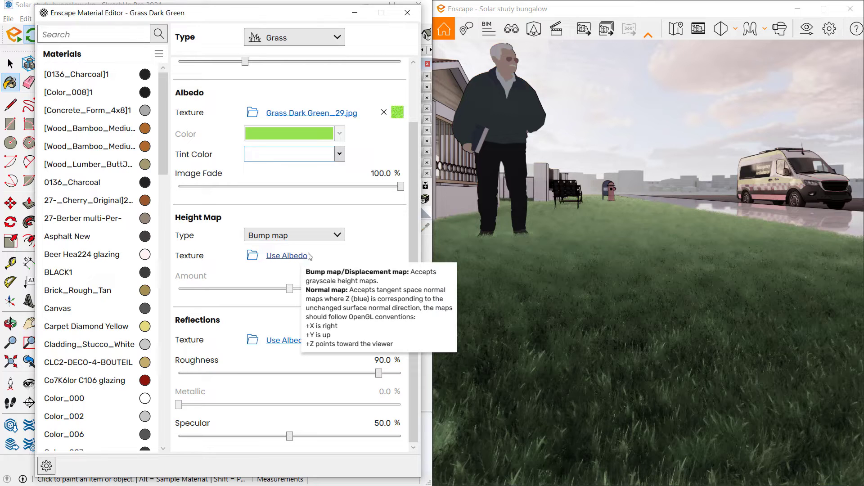
click(335, 236)
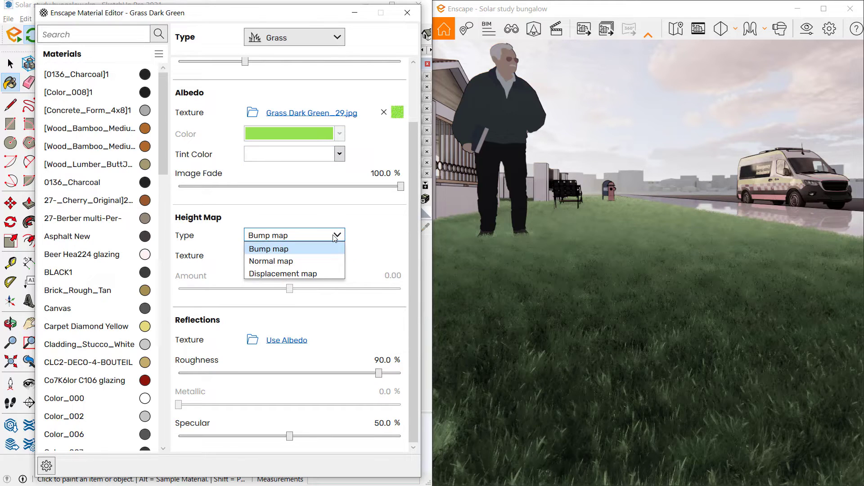
click(300, 261)
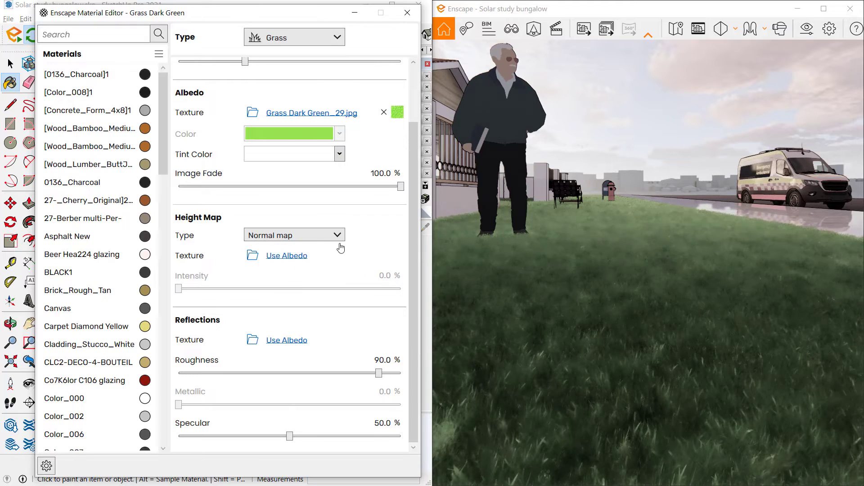
click(337, 238)
click(306, 274)
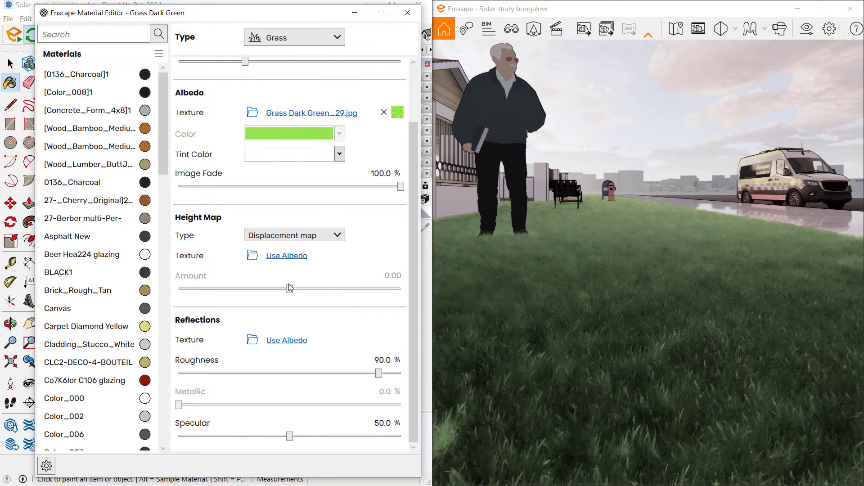
click(323, 230)
click(307, 247)
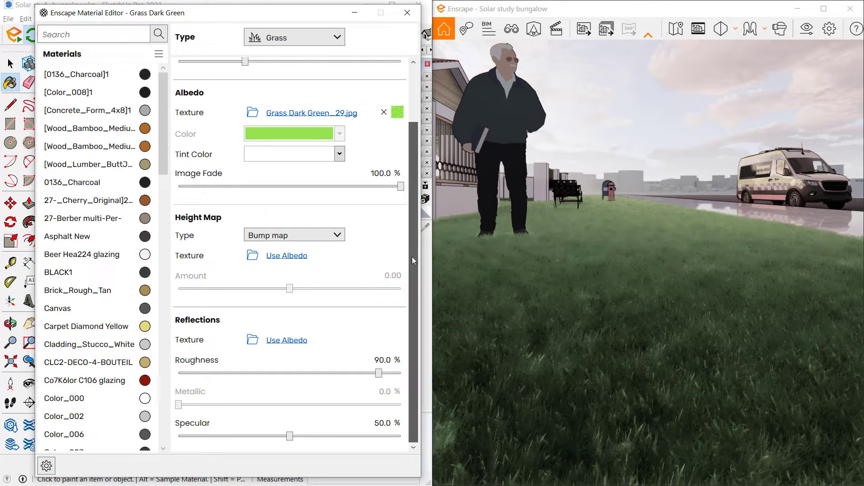
- Set the grass material's roughness to 87.6 % and open the settings of the Concrete 05, Printed material
mouse_move(379, 395)
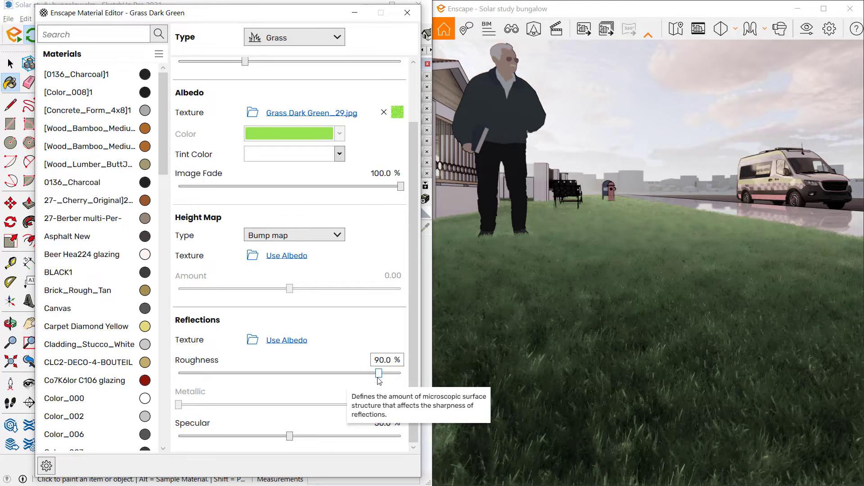
mouse_move(379, 377)
mouse_down()
mouse_move(234, 378)
mouse_move(388, 374)
mouse_move(376, 388)
mouse_up()
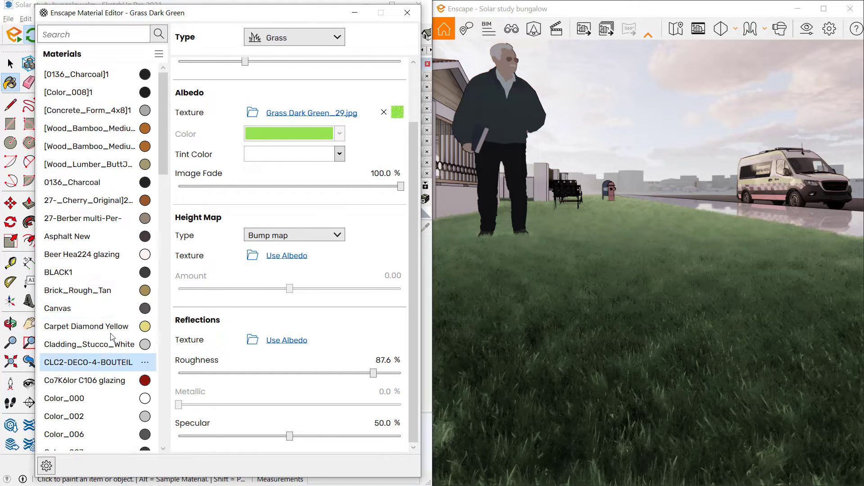
drag(163, 161, 161, 219)
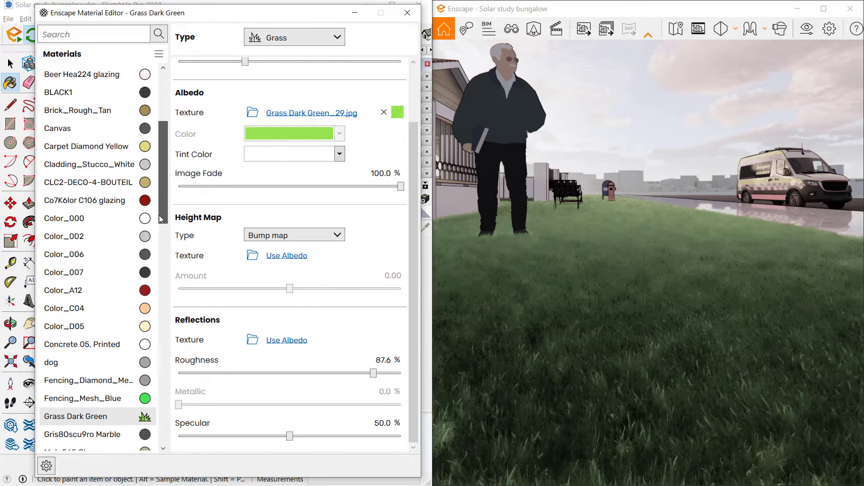
click(103, 345)
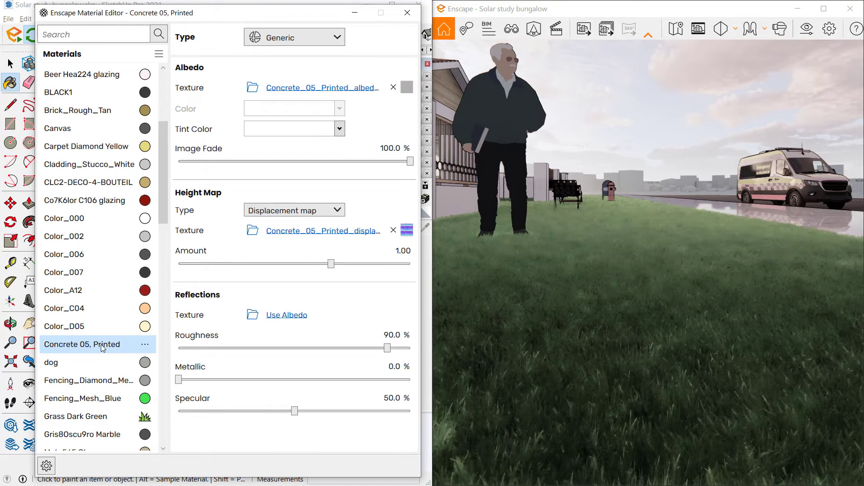
click(671, 269)
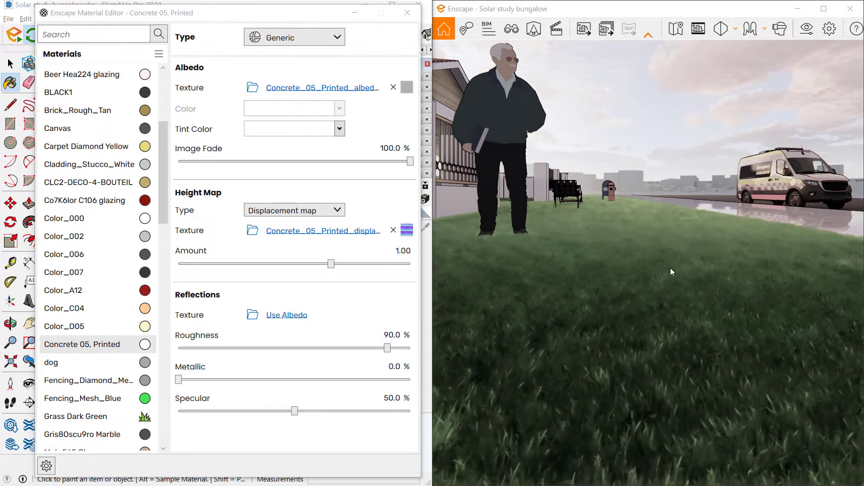
key(d)
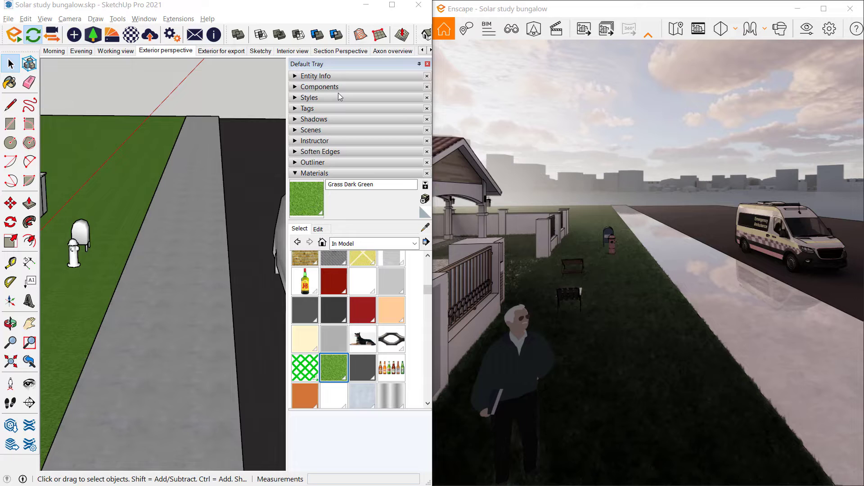
- Brighten the Grass Dark Green color in SketchUp's material settings and open the material in the Enscape Material Editor
click(340, 365)
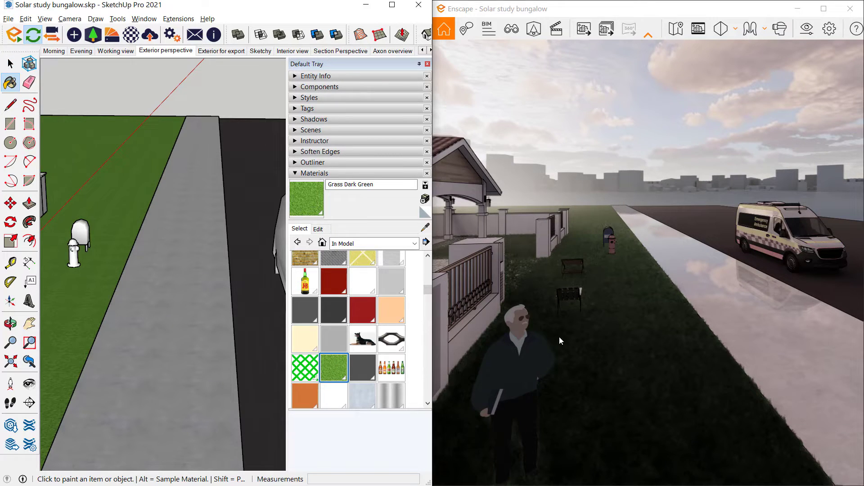
click(321, 229)
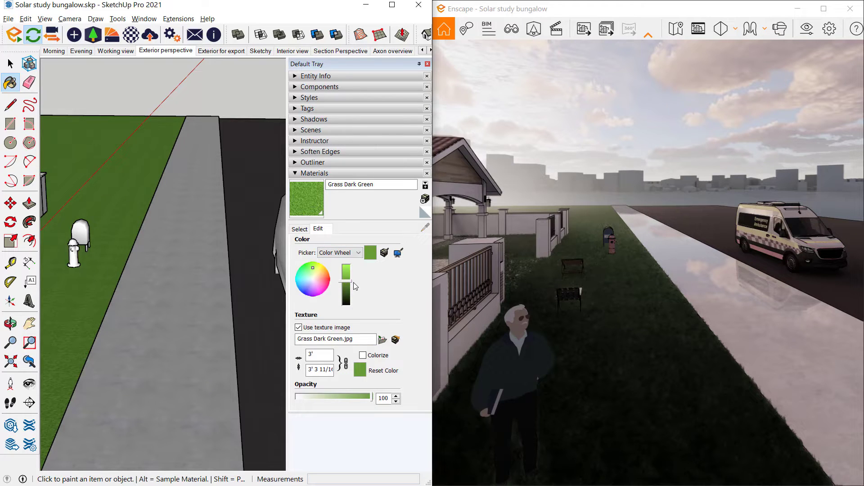
click(349, 274)
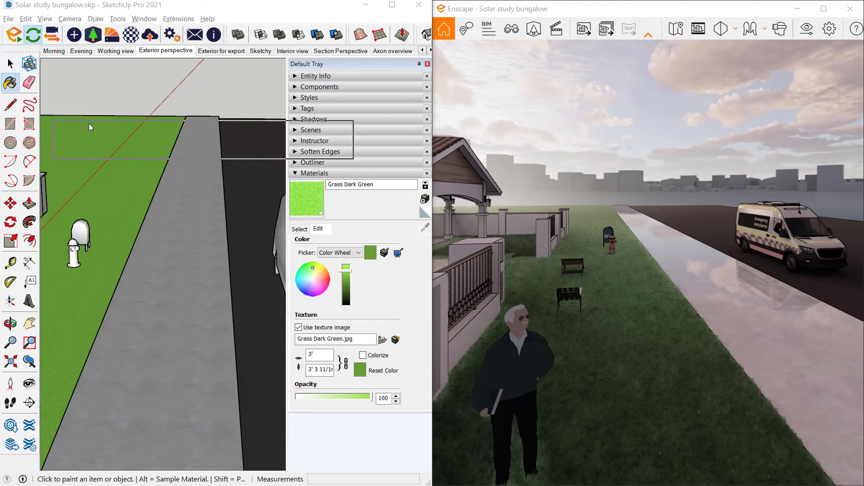
click(131, 35)
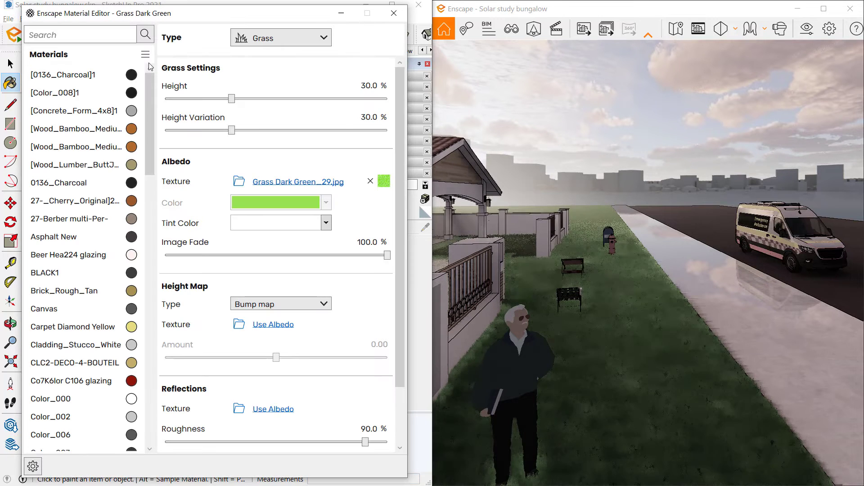
drag(195, 15, 210, 14)
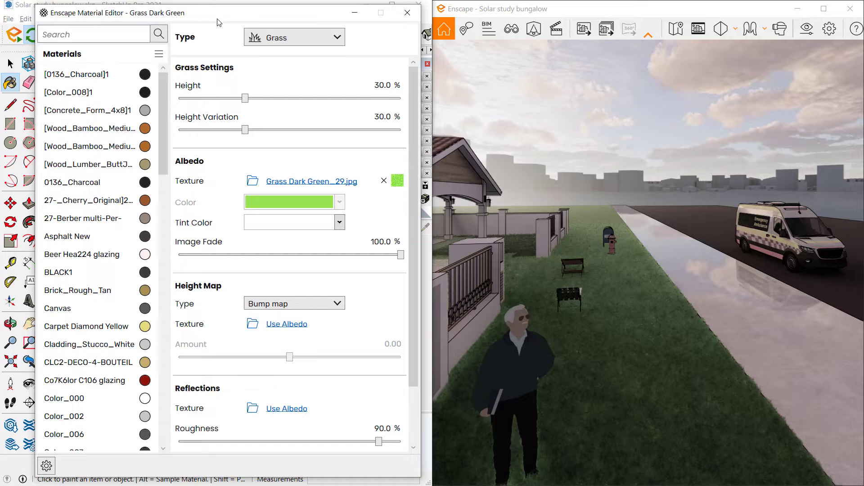
- Try the Carpet type on the Grass Dark Green material with 15.0% height and 11.2% height variation
click(339, 41)
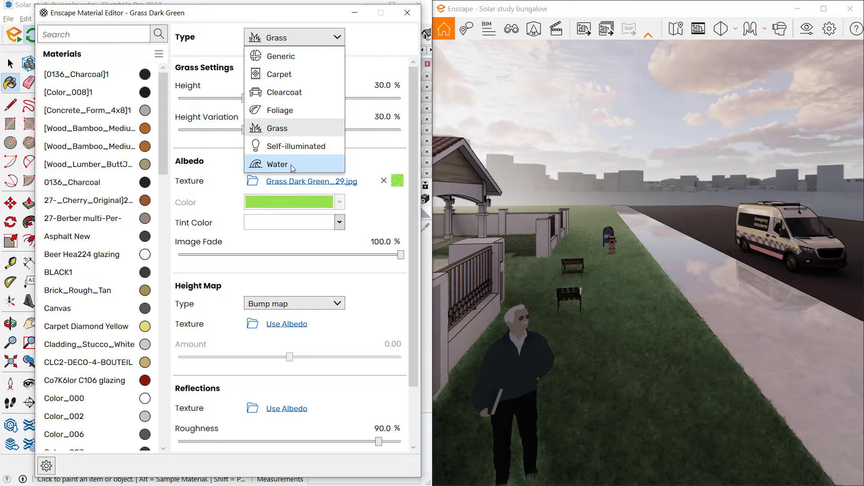
click(293, 78)
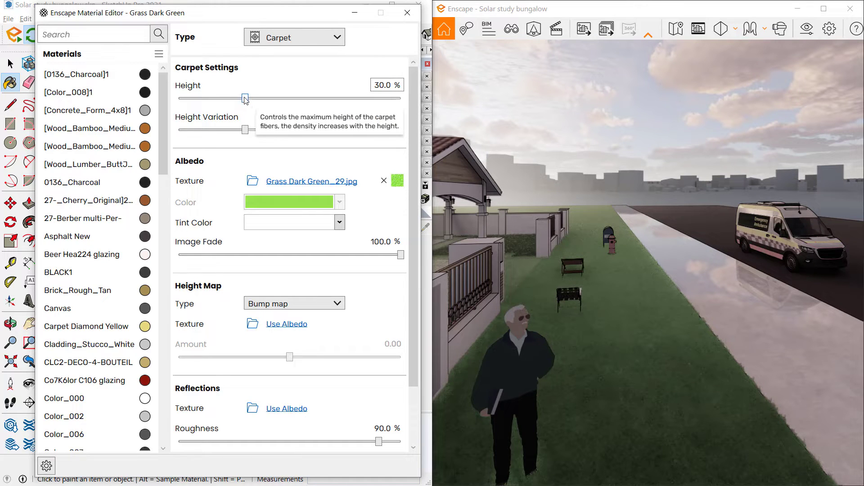
drag(245, 98, 206, 98)
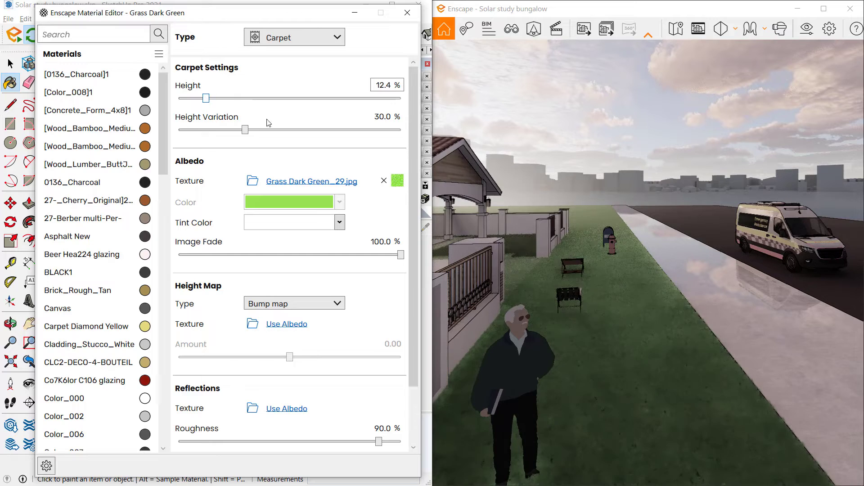
scroll(594, 347, up, 2)
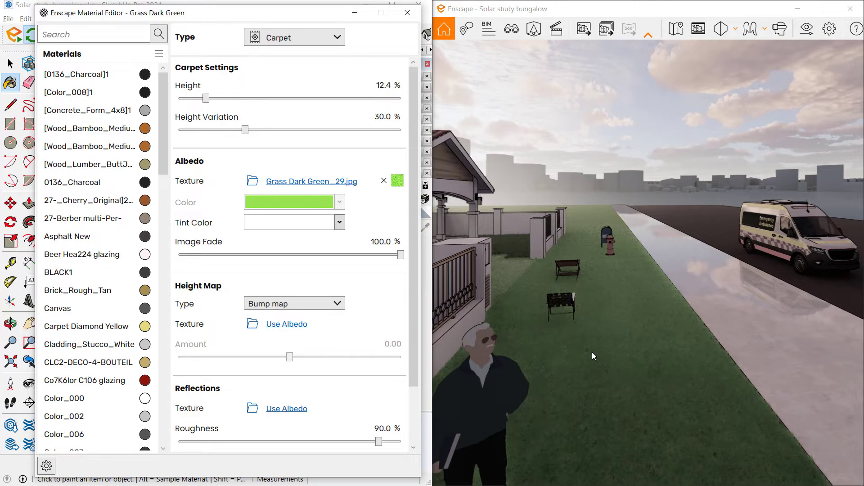
click(612, 351)
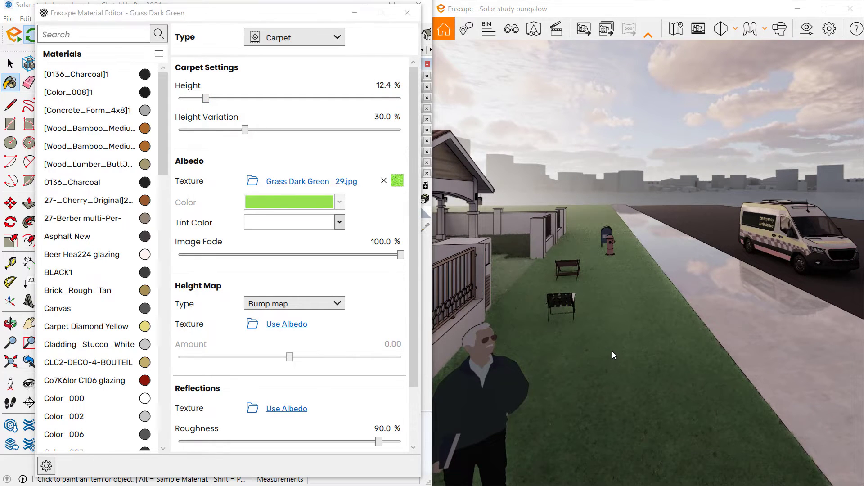
key(space)
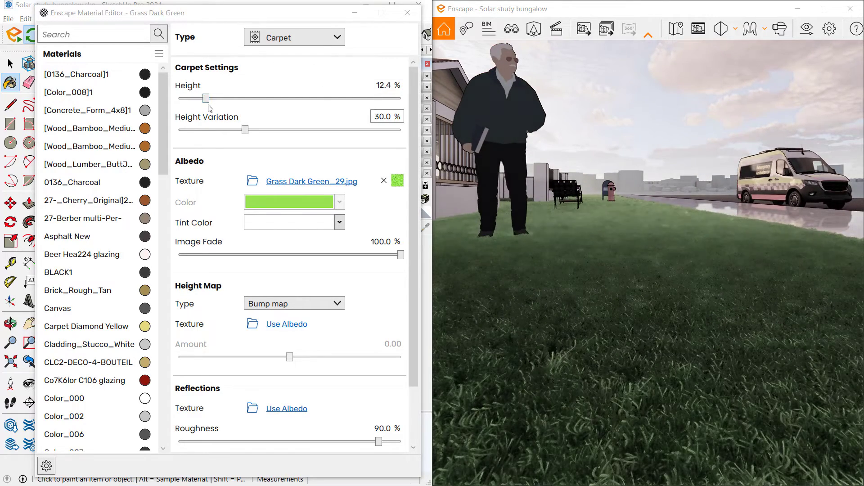
drag(206, 98, 203, 135)
- Set the Grass Dark Green material's type to Grass with a height of 21.3%
click(290, 39)
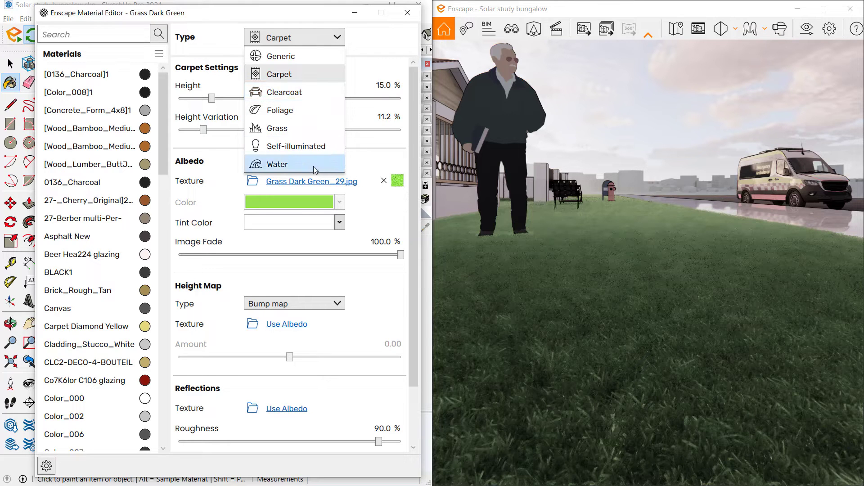
click(290, 129)
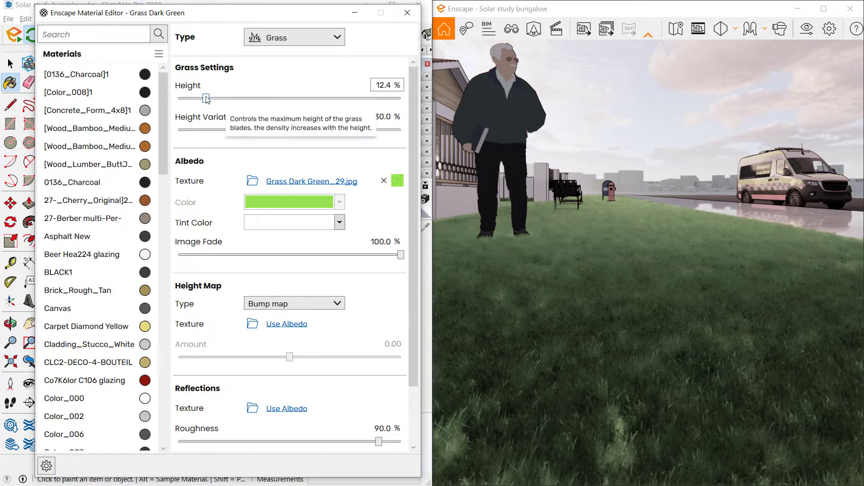
drag(207, 98, 257, 124)
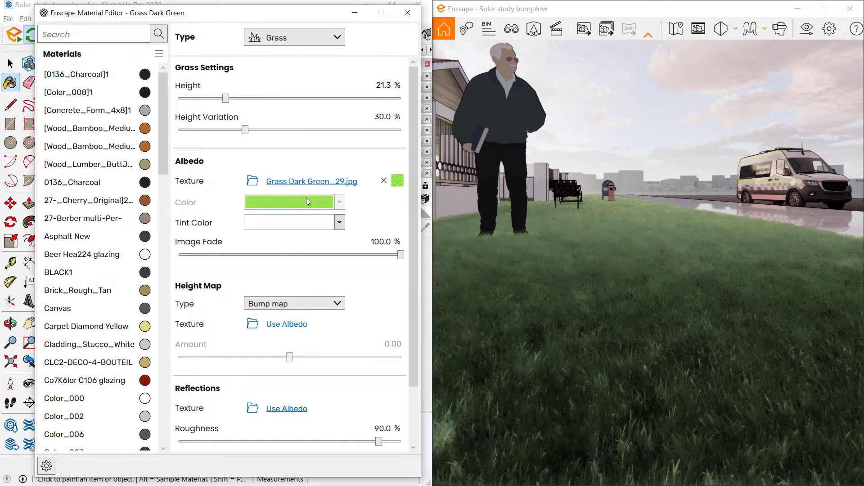
- Try a light orange tint color on the Grass Dark Green material and restore the tint to white
click(339, 222)
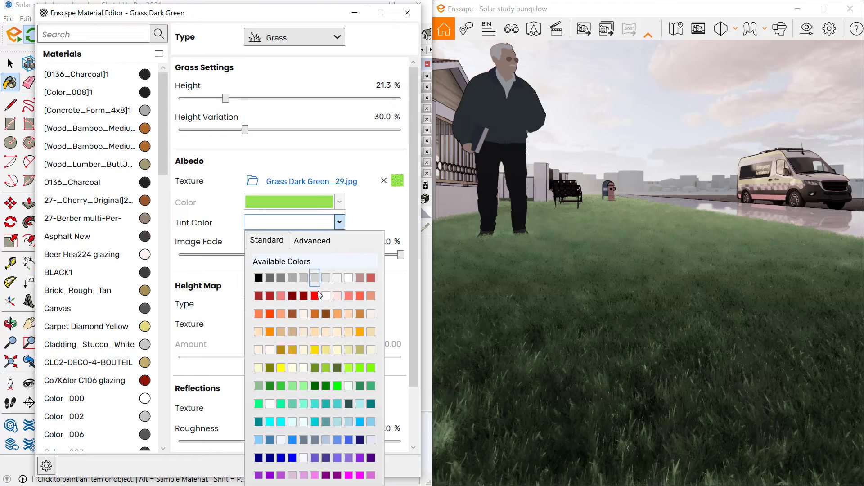
click(339, 317)
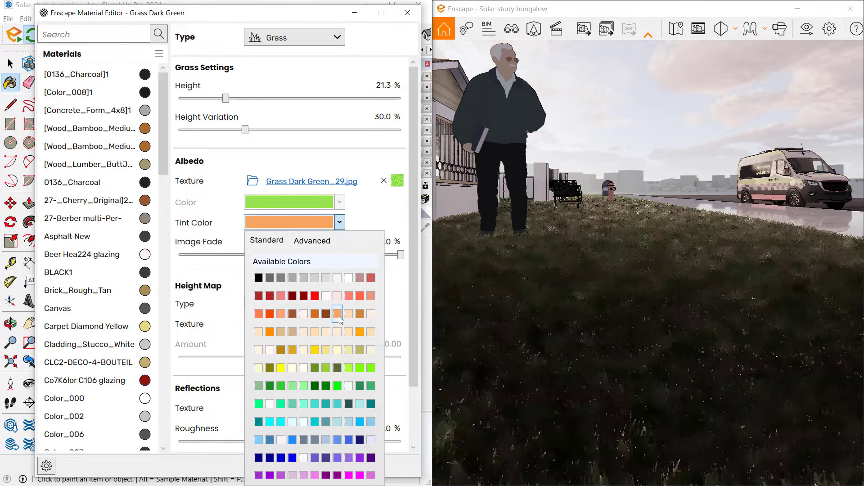
click(340, 223)
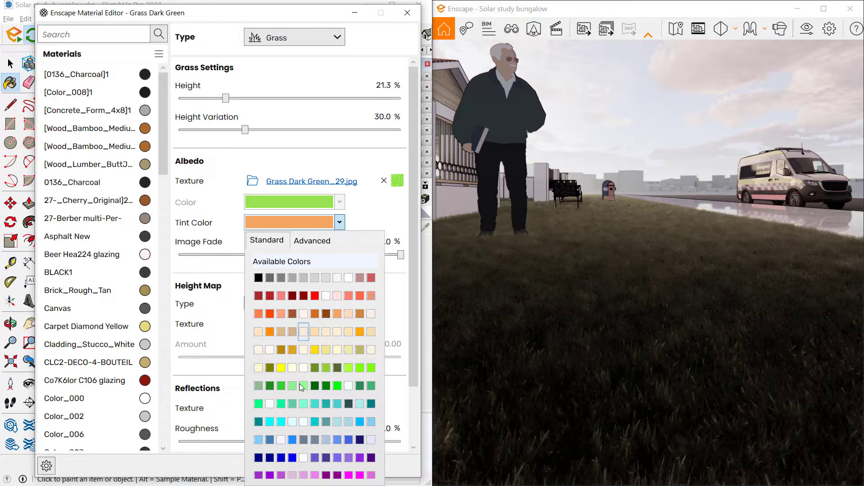
click(352, 273)
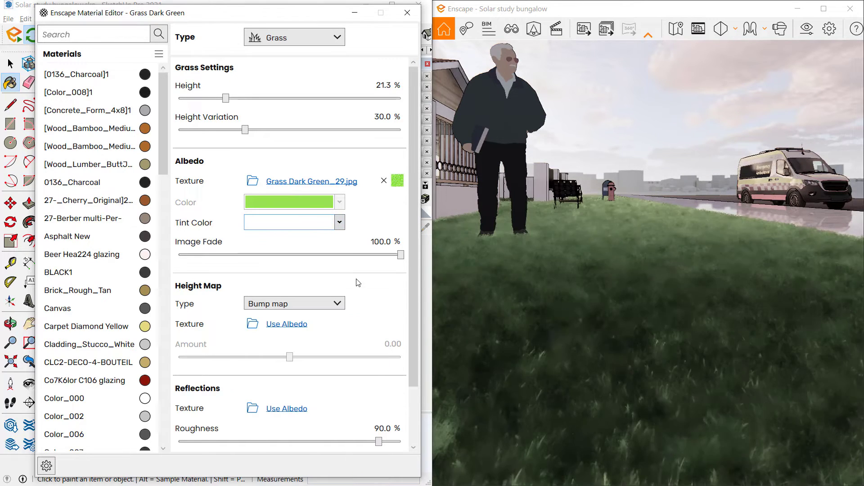
- Try Normal map and Displacement map as the grass material's height map type, and return it to Bump map
drag(416, 272, 428, 343)
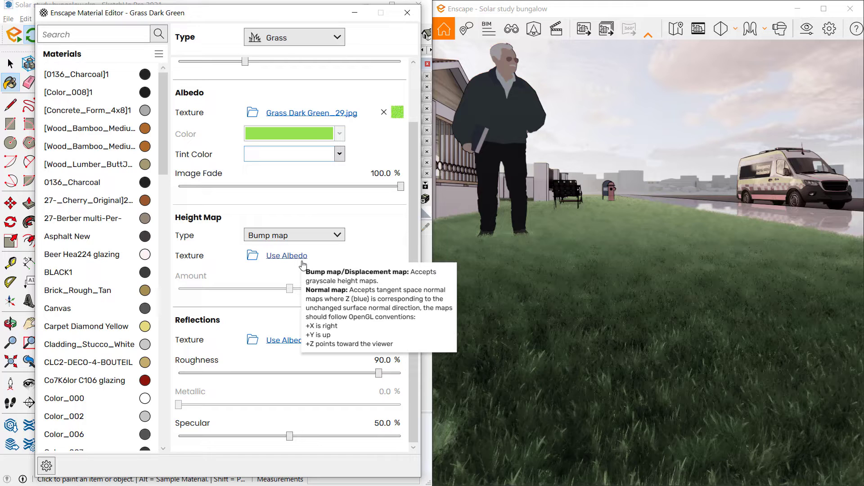
click(334, 237)
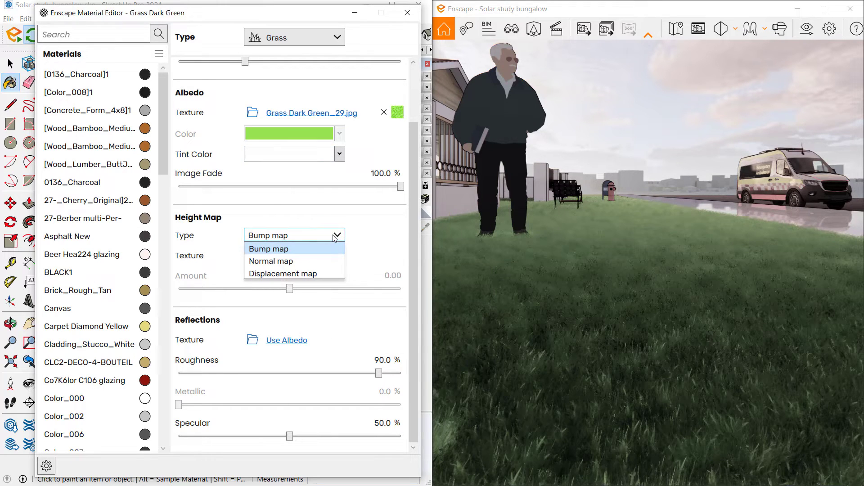
click(298, 260)
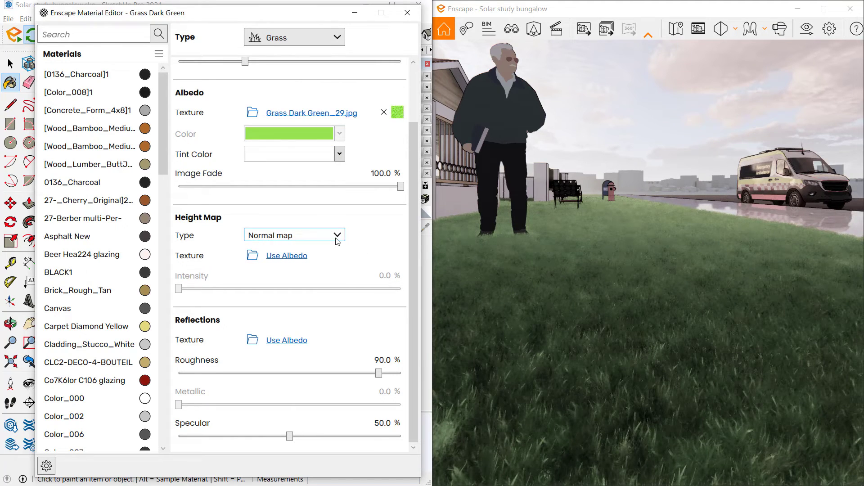
click(338, 239)
click(288, 273)
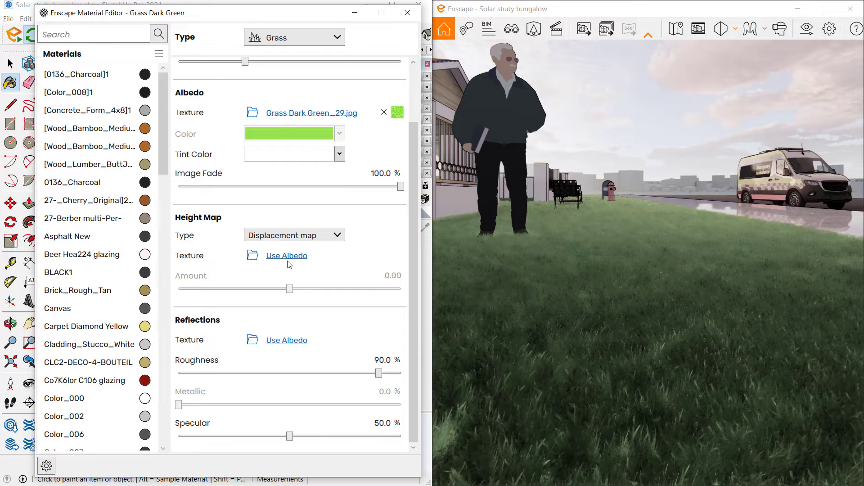
click(324, 231)
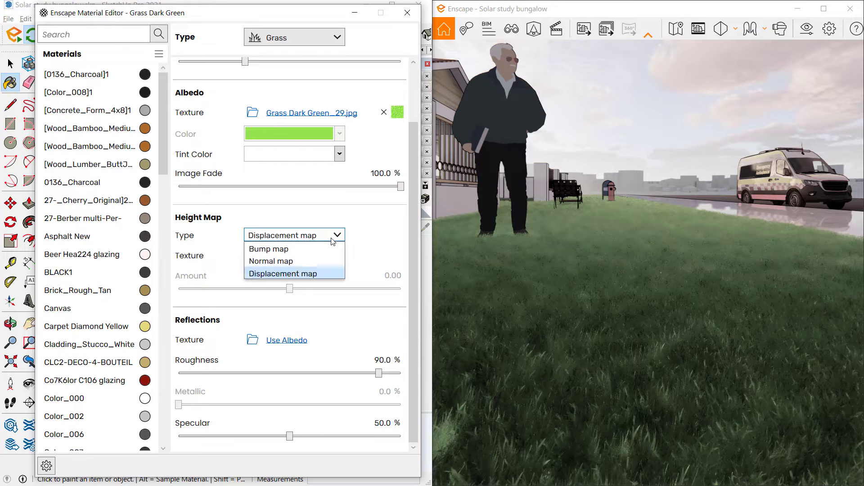
click(312, 247)
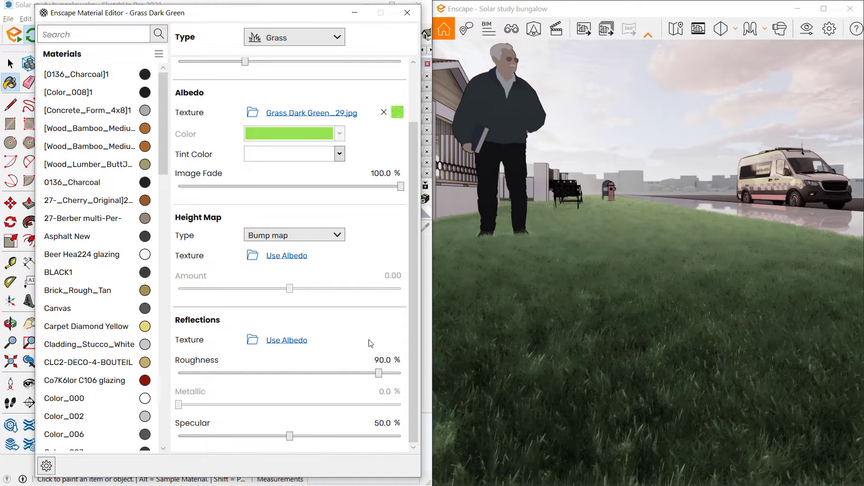
- Set the roughness of the grass material's reflections to 87.6%
mouse_move(379, 395)
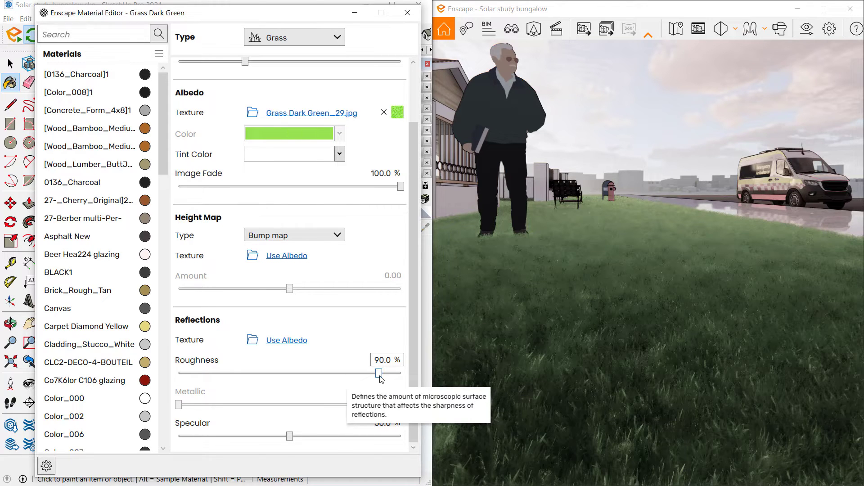
mouse_move(379, 374)
mouse_down()
mouse_move(235, 374)
mouse_move(383, 380)
mouse_move(367, 382)
mouse_move(376, 388)
mouse_up()
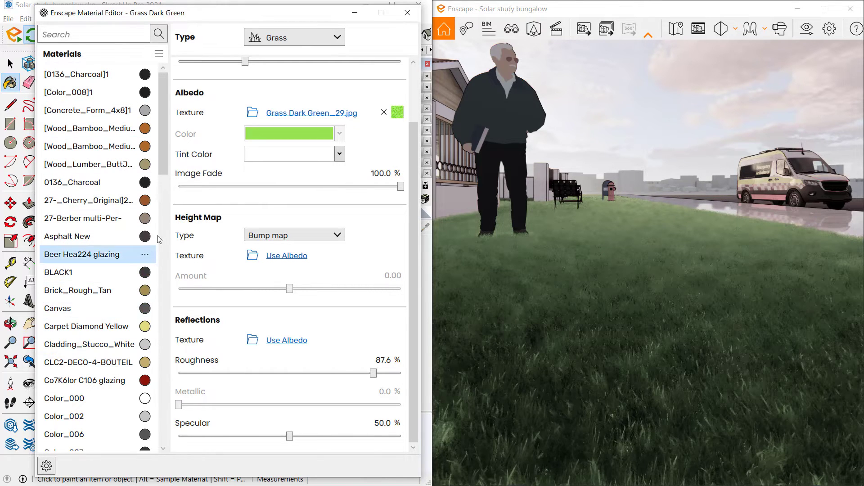
- Open the Concrete 05, Printed material for editing and walk the rendered view over to the reflective pavement
drag(163, 161, 161, 219)
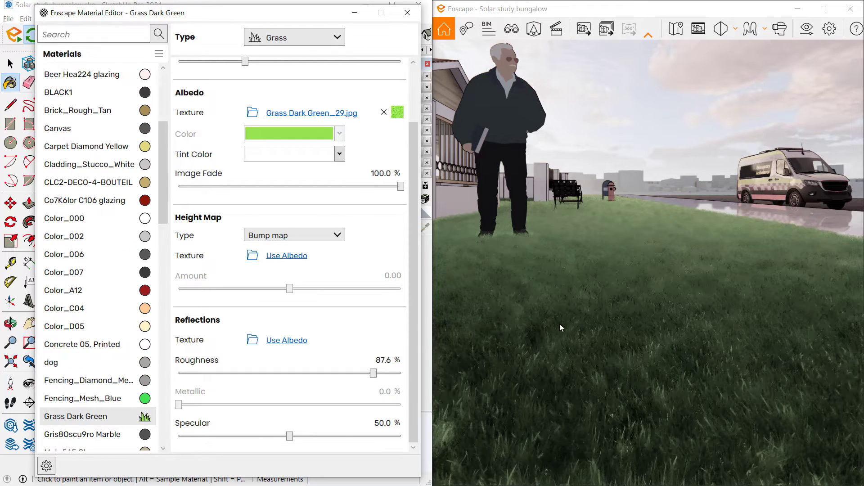
click(101, 345)
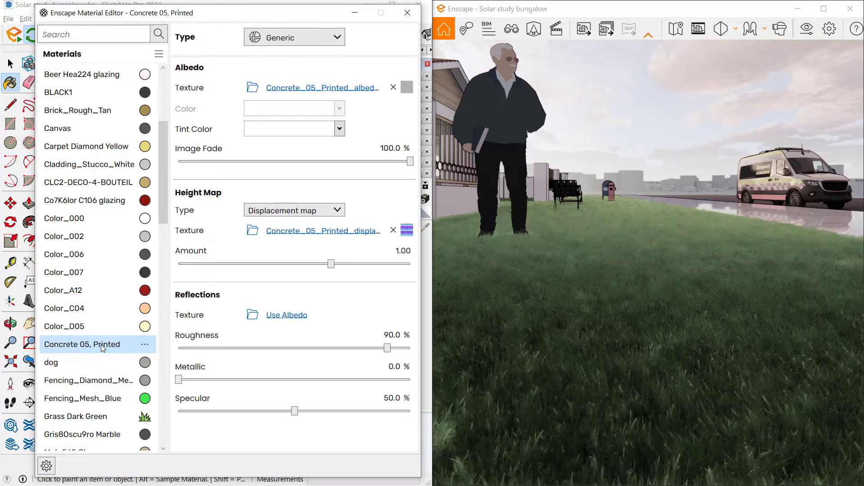
click(671, 268)
key(d)
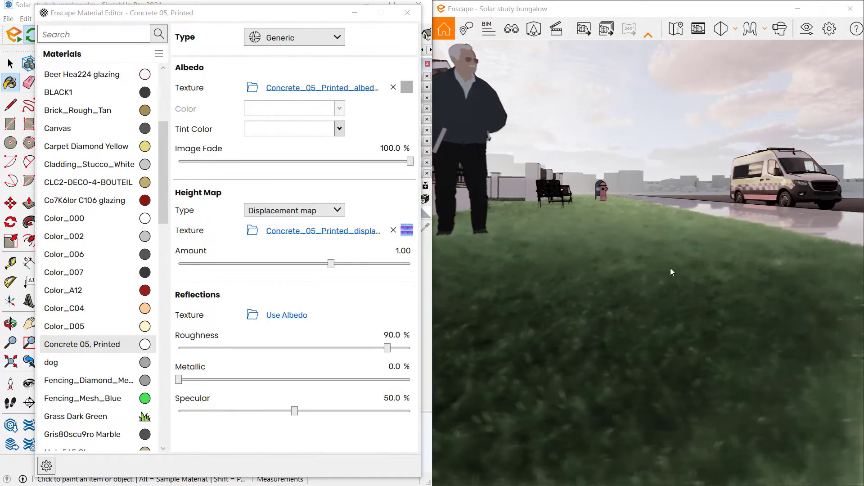
key(d)
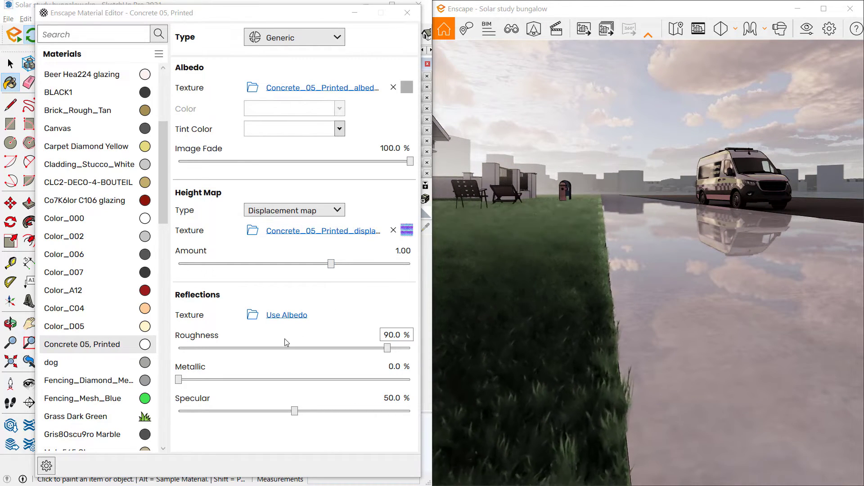
mouse_move(290, 370)
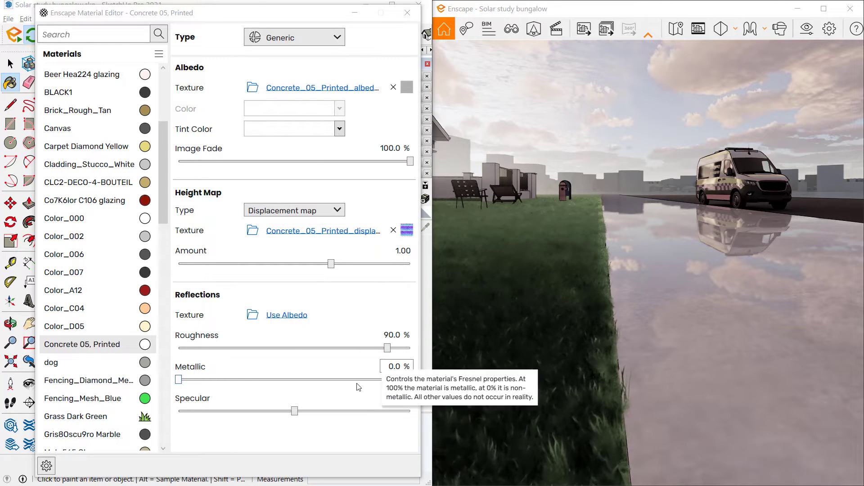
- Try the Water type on the Concrete 05, Printed material and return it to Generic
click(324, 39)
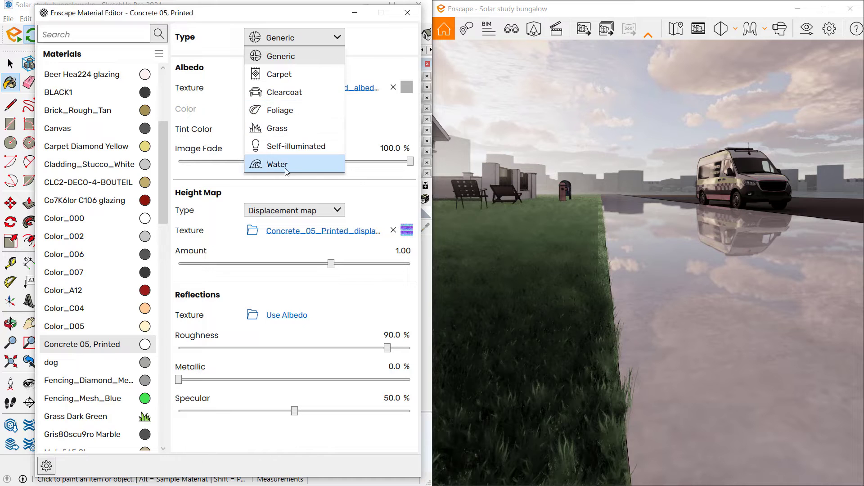
mouse_move(293, 165)
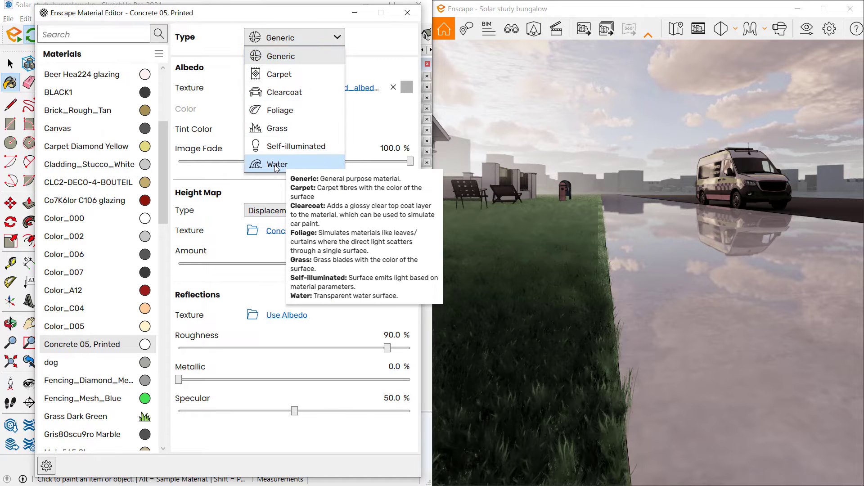
click(288, 164)
drag(582, 252, 544, 226)
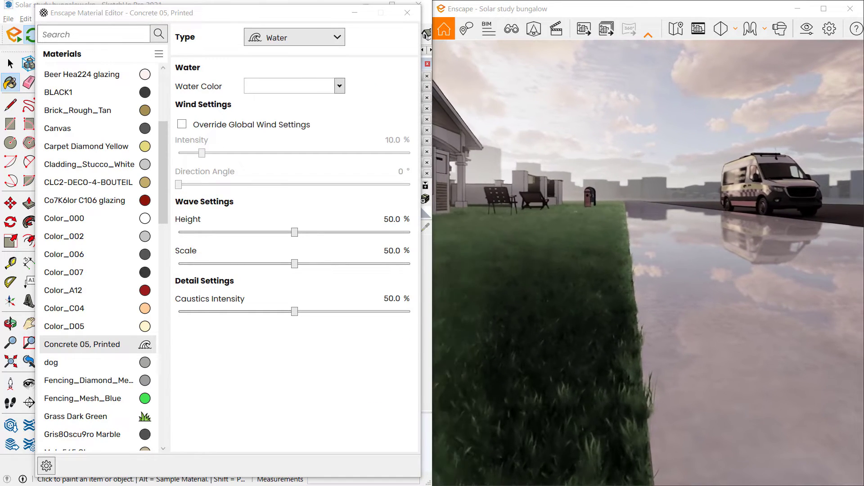
click(337, 37)
click(336, 37)
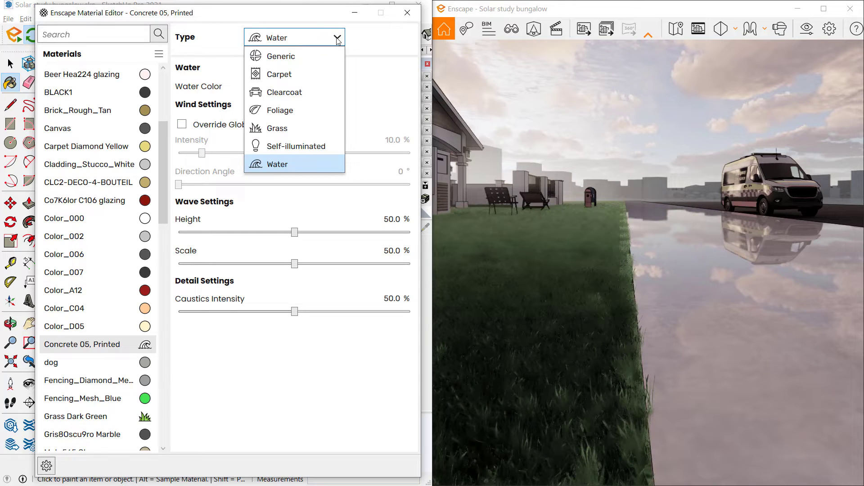
click(338, 53)
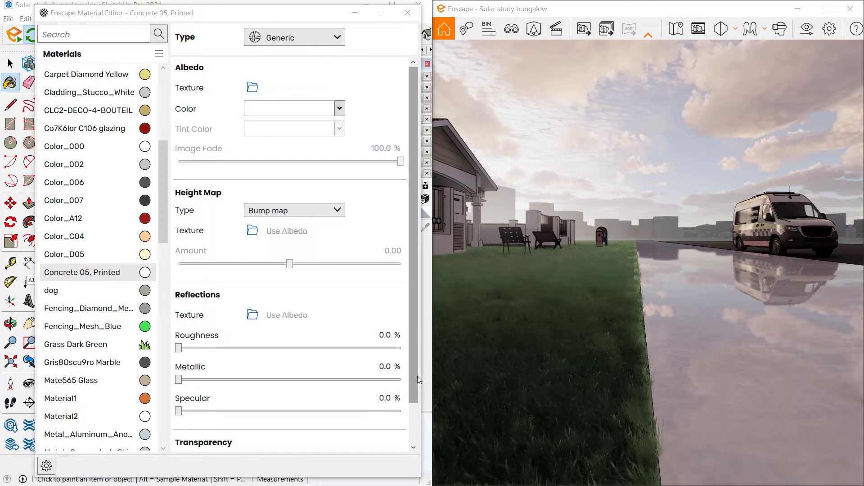
scroll(414, 383, down, 2)
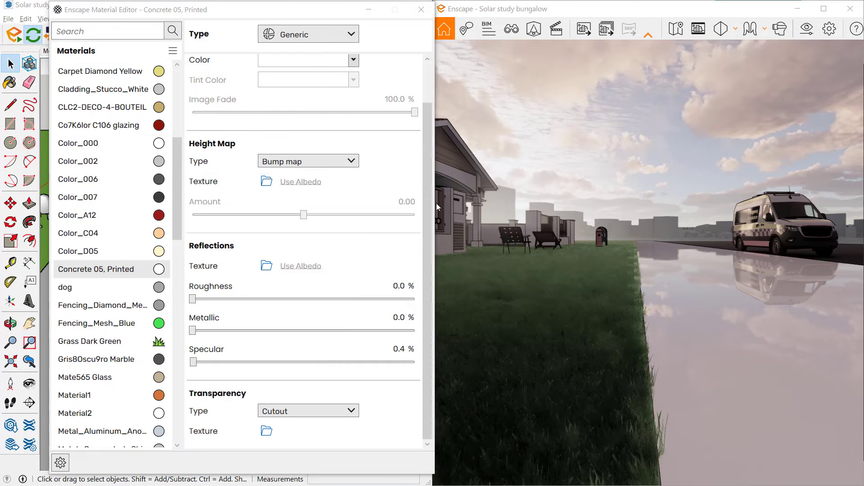
drag(427, 190, 419, 95)
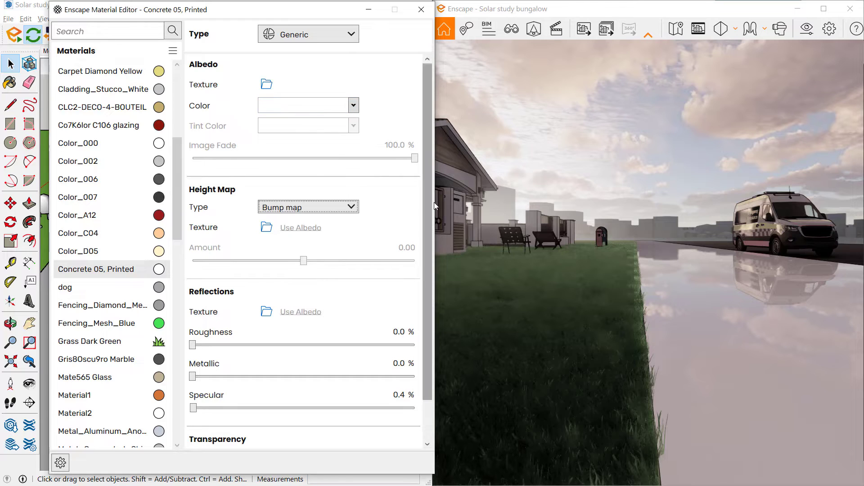
- Set the Concrete 05, Printed material's type to Water and inspect the rendered pavement surface
click(344, 36)
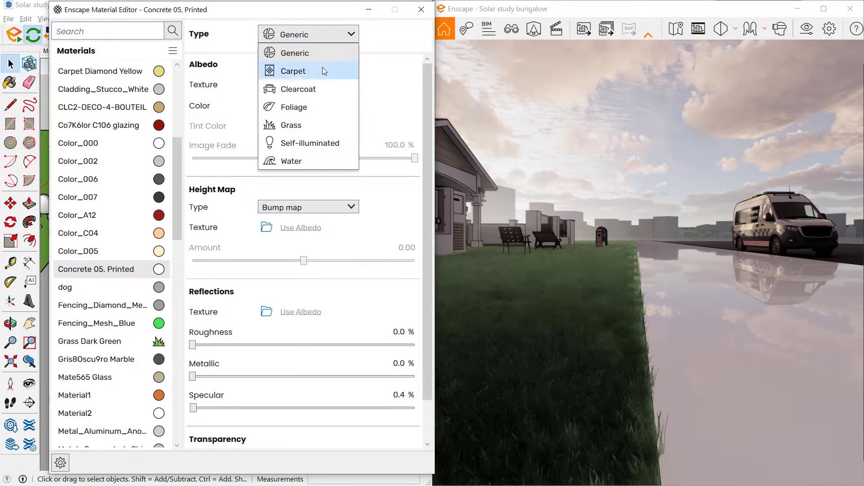
click(305, 158)
drag(683, 192, 738, 160)
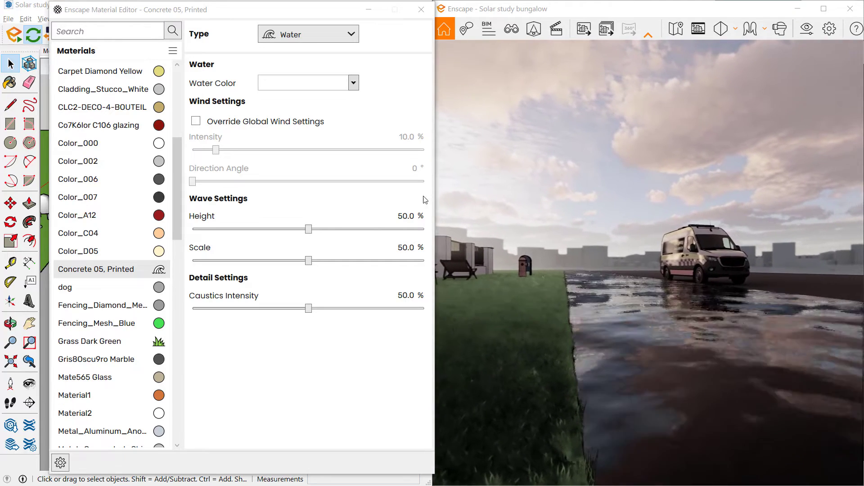
- Change the type of the Concrete 05, Printed material back to Generic
click(348, 34)
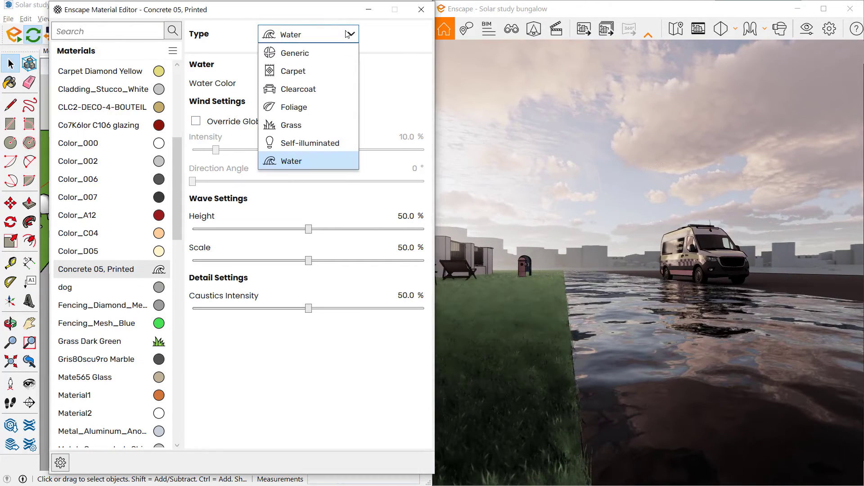
click(318, 53)
click(326, 35)
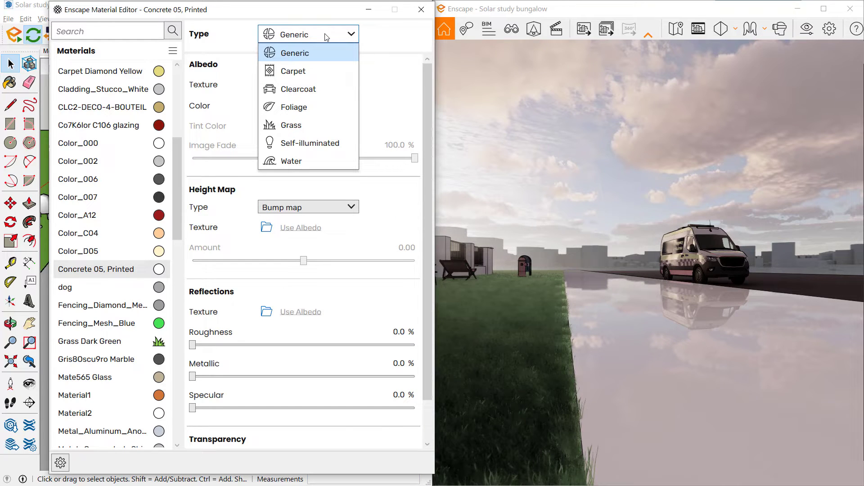
click(326, 36)
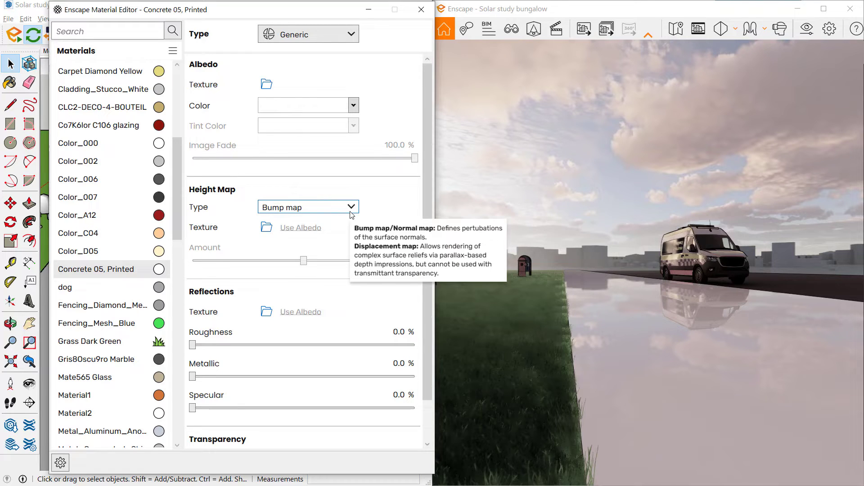
- Load Seamless concrete texture (17) (1).jpg as the material's bump map and set its amount to 0.47
click(267, 228)
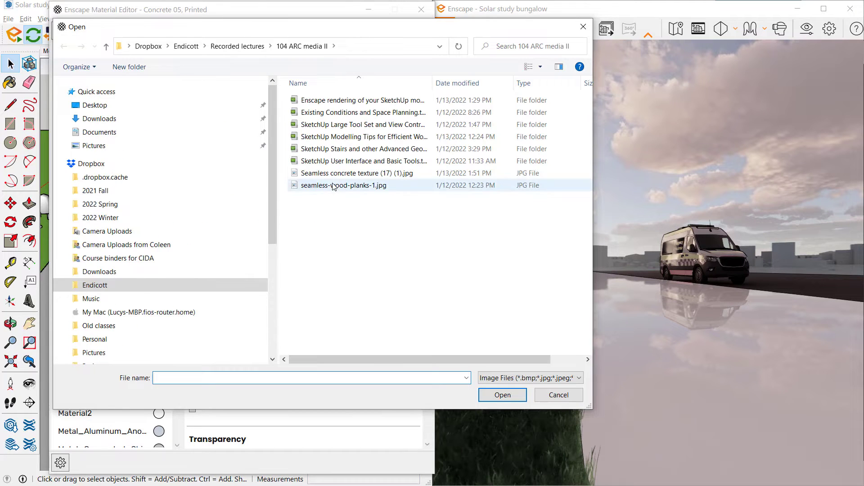
double_click(329, 173)
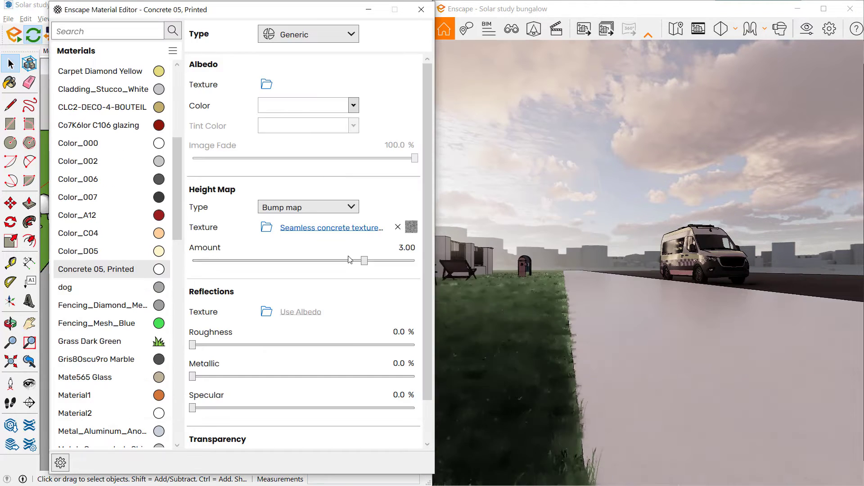
drag(369, 272, 328, 260)
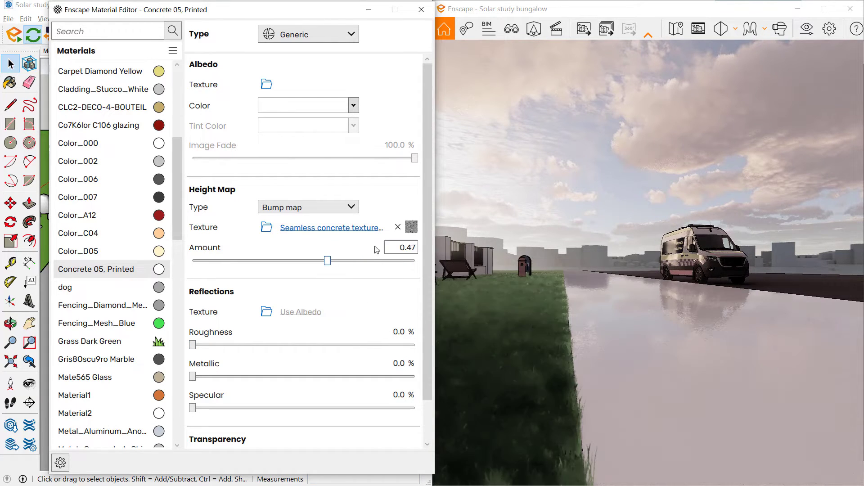
- Open the bump texture's settings, try inverting it on and off, and enable Explicit Texture Transformation
click(410, 227)
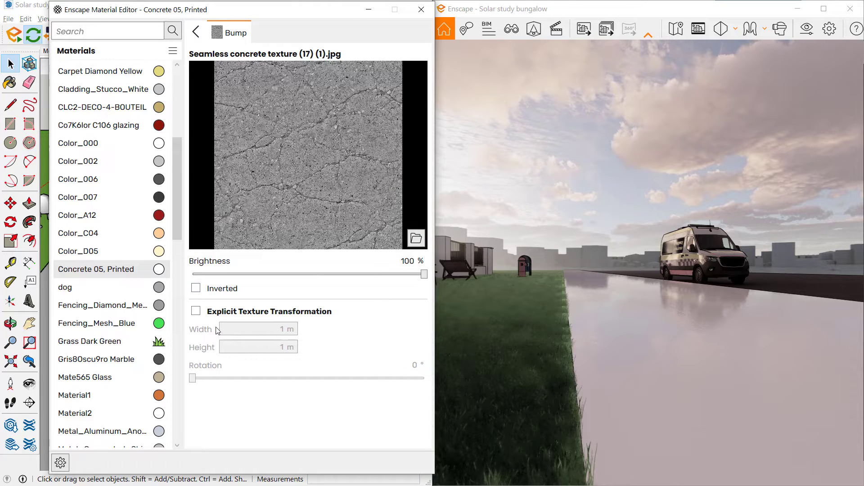
click(195, 289)
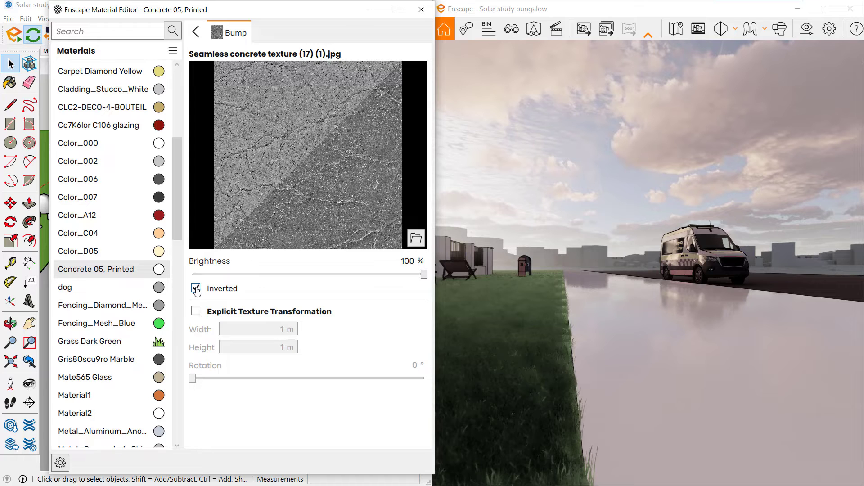
click(196, 289)
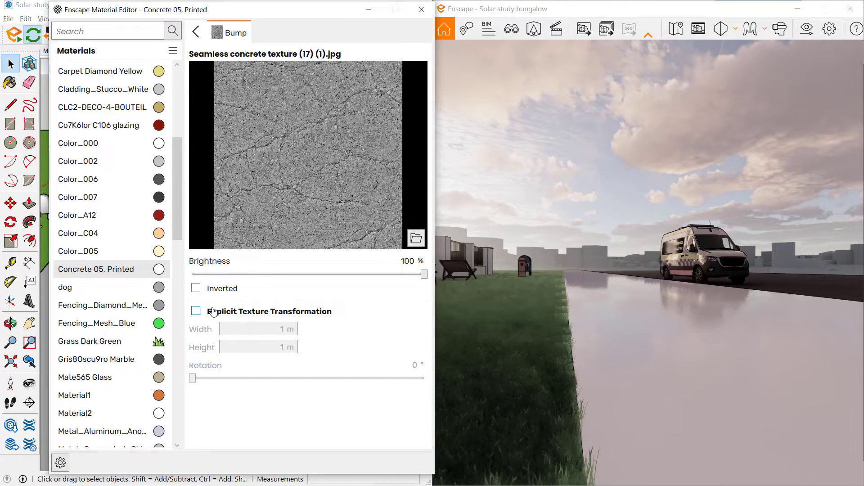
click(196, 311)
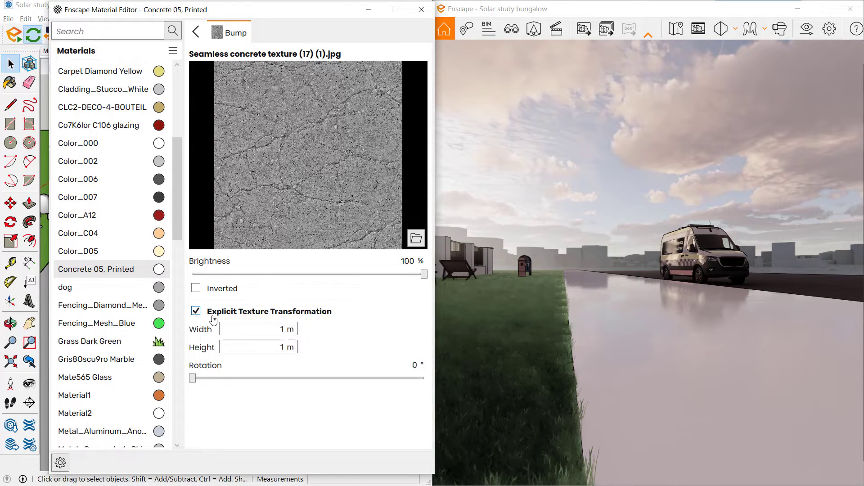
- Set the bump texture's width and height to 0.1 m
click(287, 333)
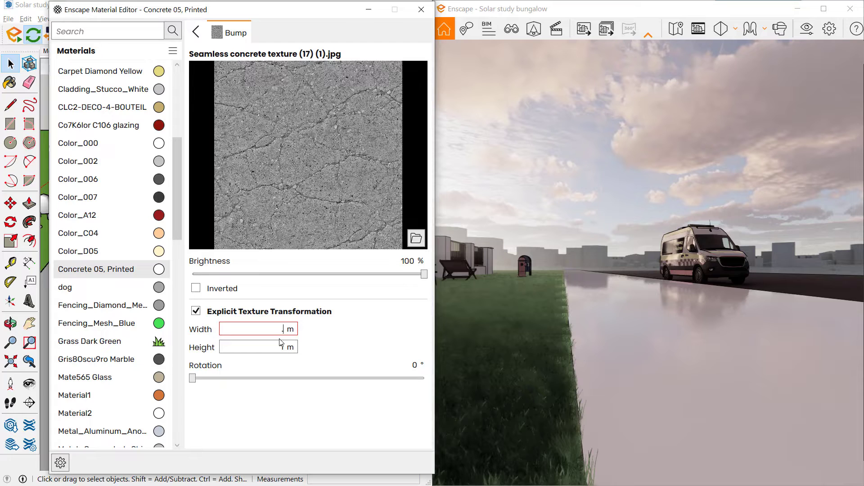
text(0.1)
double_click(283, 346)
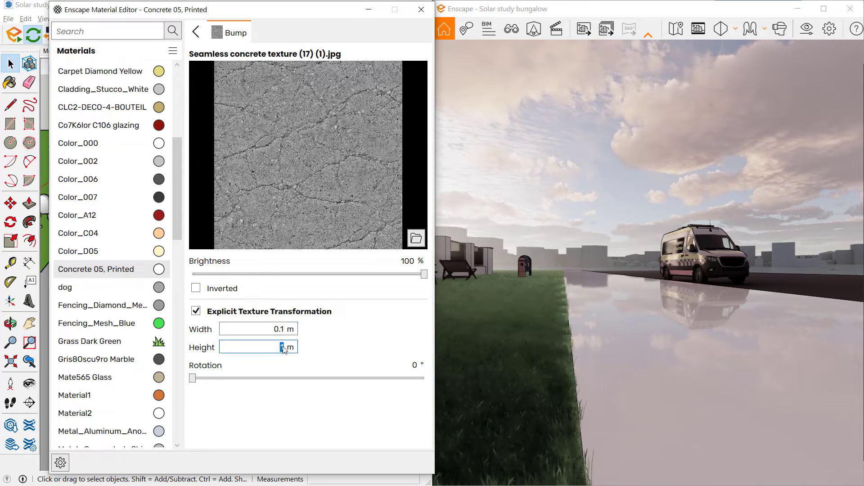
text(0.1)
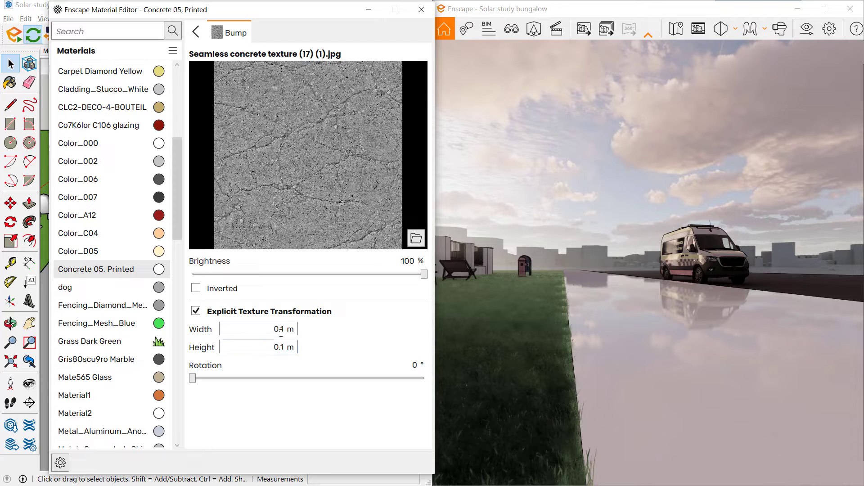
- Set the bump texture's width and height to 1 m and return to the material's main settings
double_click(250, 325)
text(2)
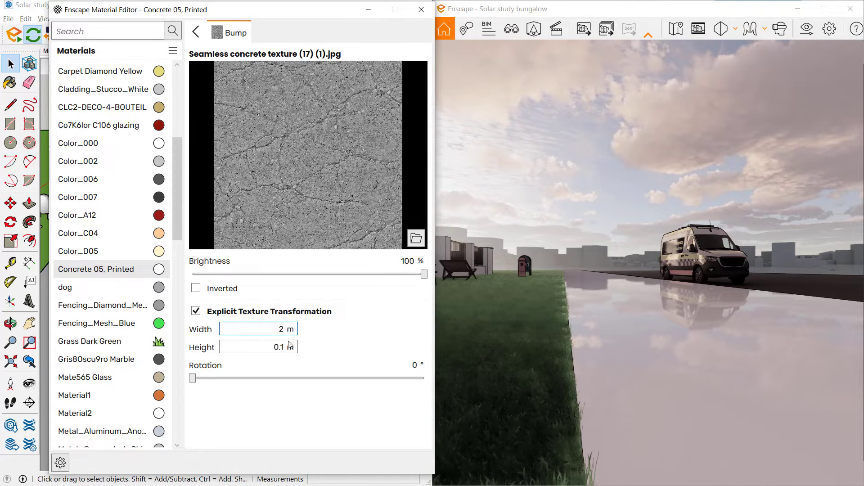
key(BackSpace)
text(1)
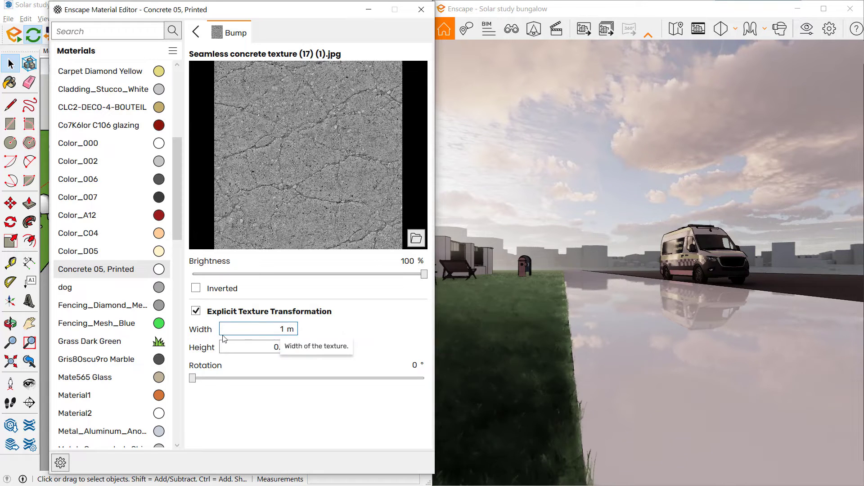
click(283, 347)
text(1)
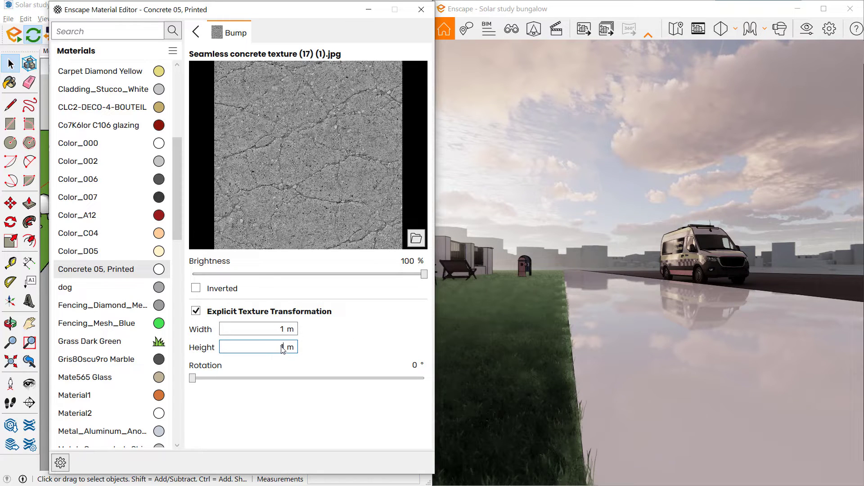
click(367, 327)
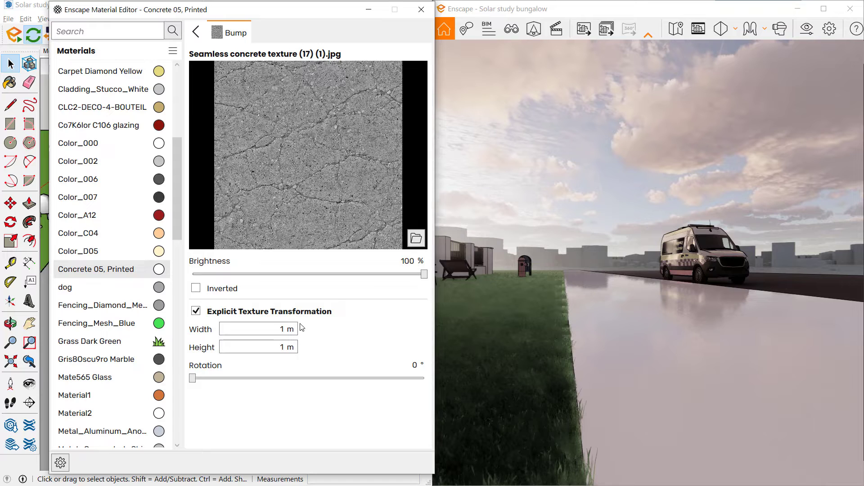
click(195, 31)
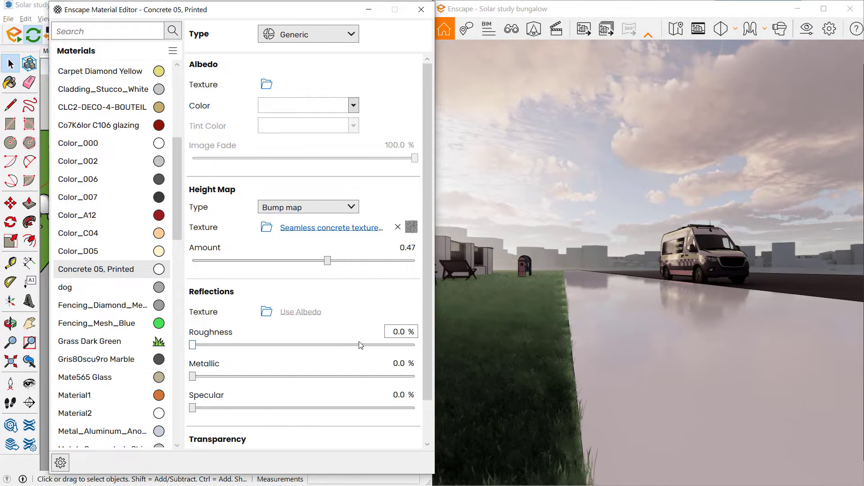
- Load Seamless concrete texture (17) (1).jpg as the reflections texture and set the specular value to 40.3%
scroll(342, 335, down, 1)
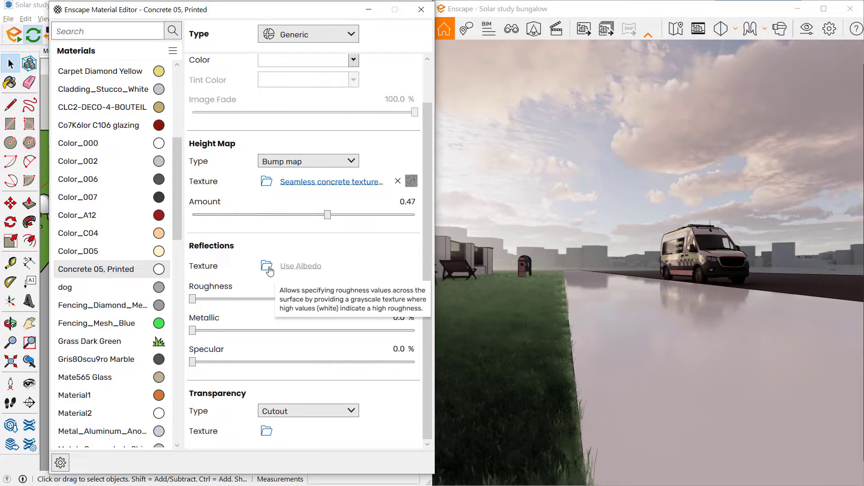
click(266, 268)
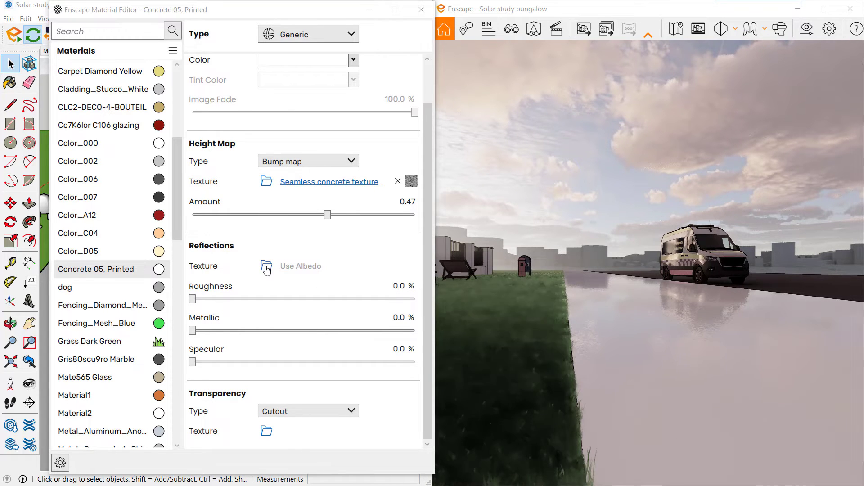
click(342, 184)
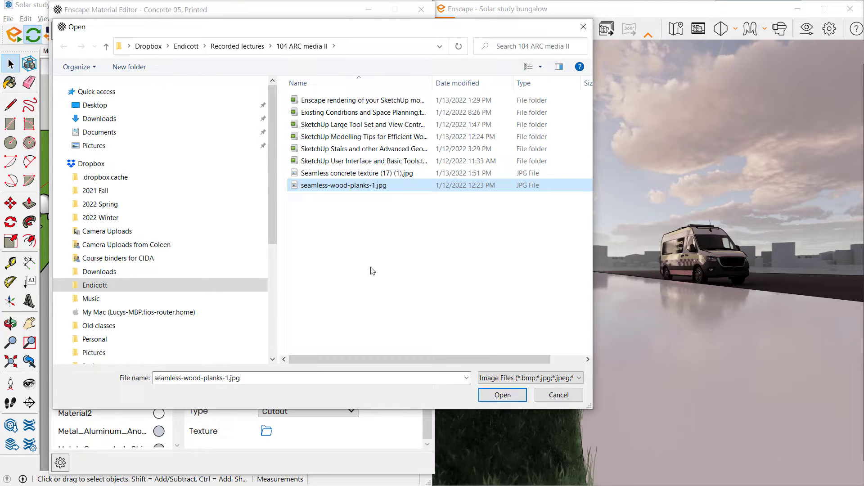
click(335, 174)
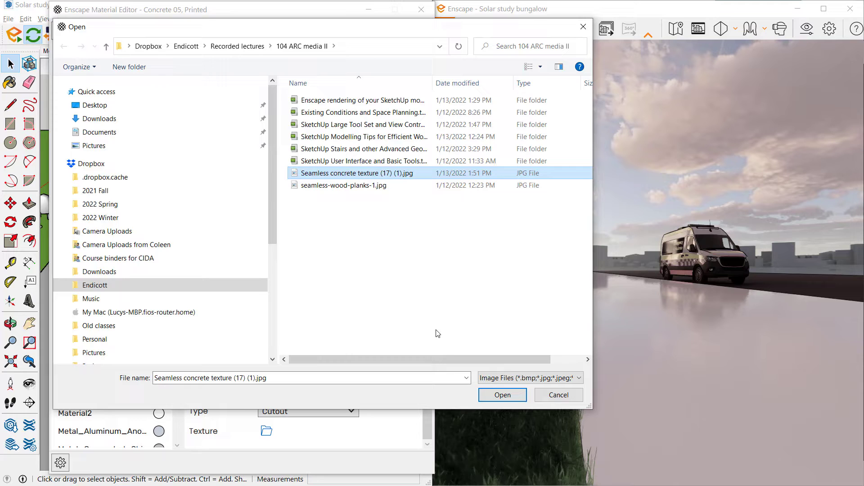
click(502, 395)
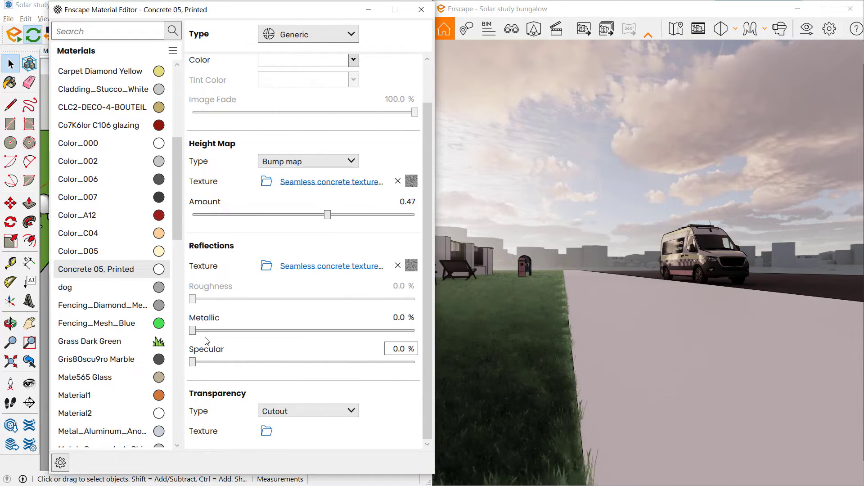
drag(193, 362, 281, 363)
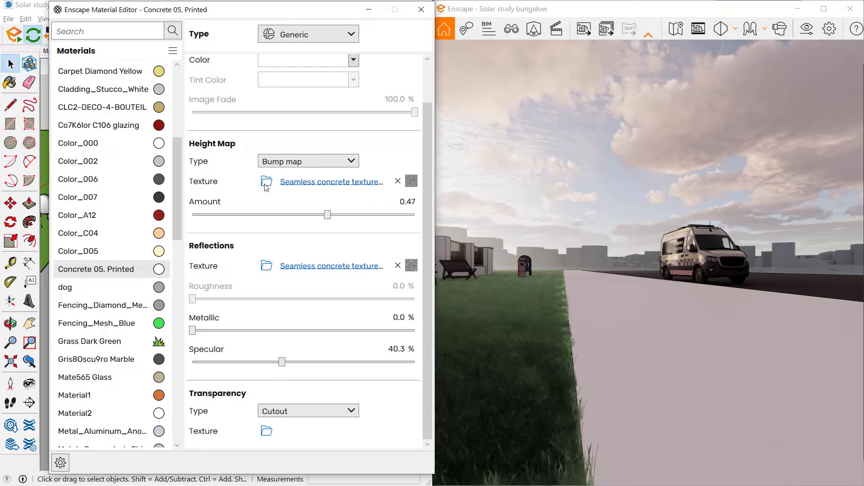
- Close the material editor and import Brick 03 from the Enscape Material Library into the model
click(420, 10)
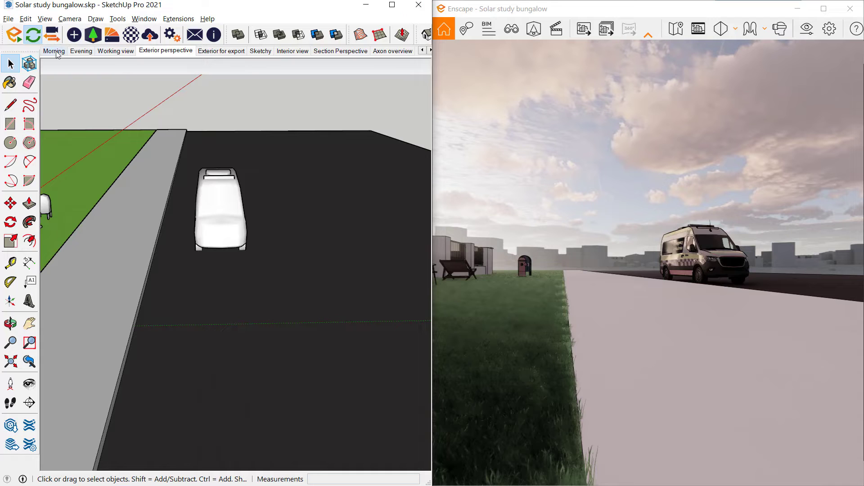
click(73, 35)
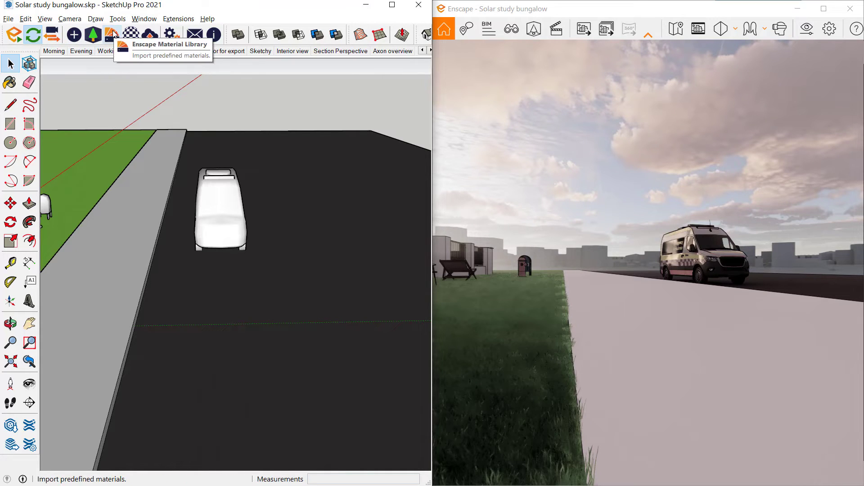
click(114, 35)
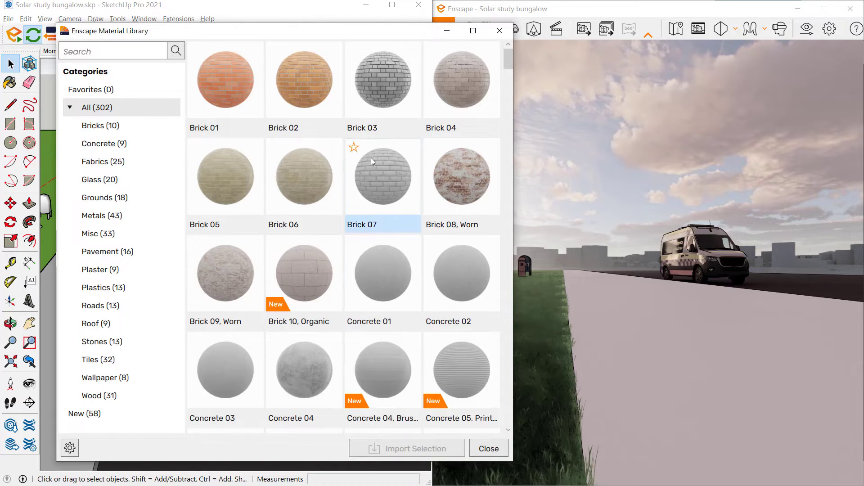
click(377, 96)
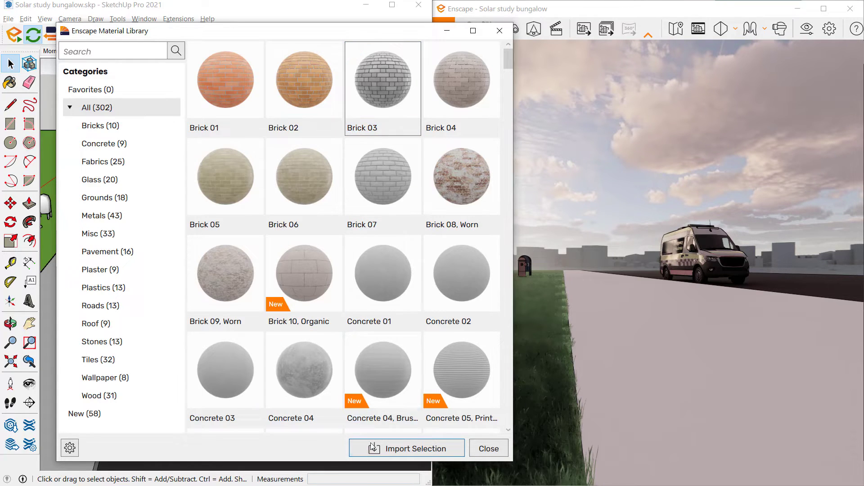
click(401, 450)
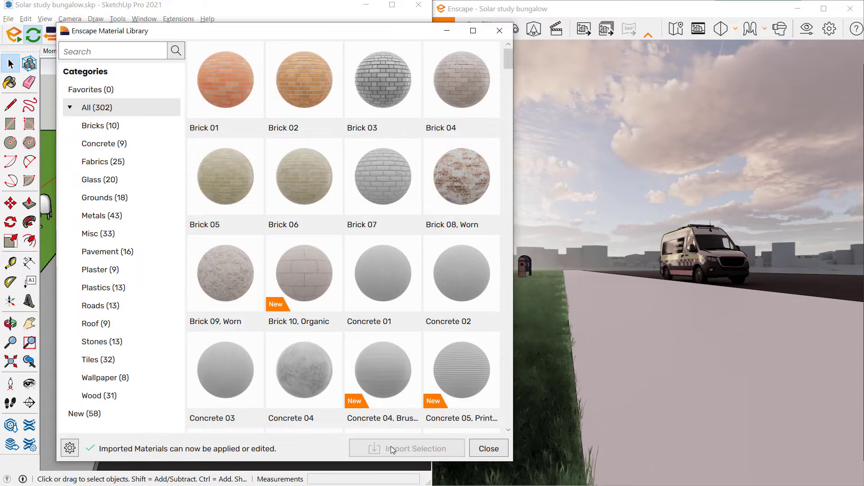
click(508, 34)
- Open the group containing the pavement, select the pavement face and activate the Paint Bucket tool
click(113, 203)
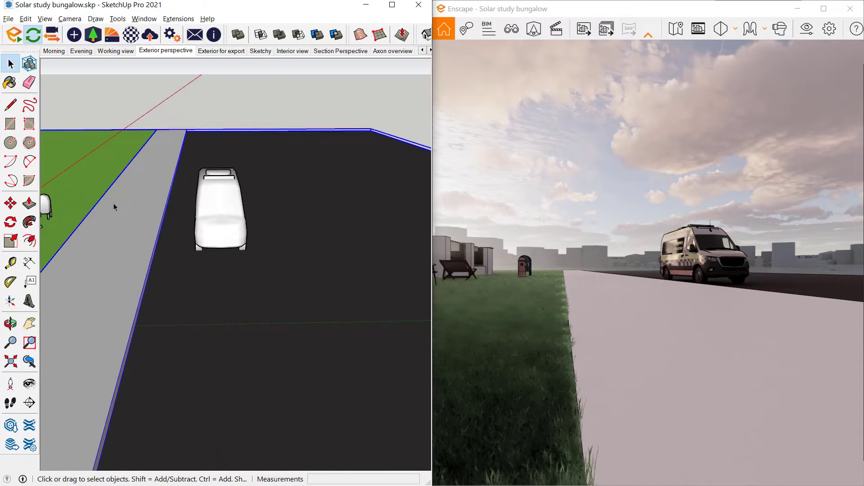
double_click(142, 223)
click(142, 223)
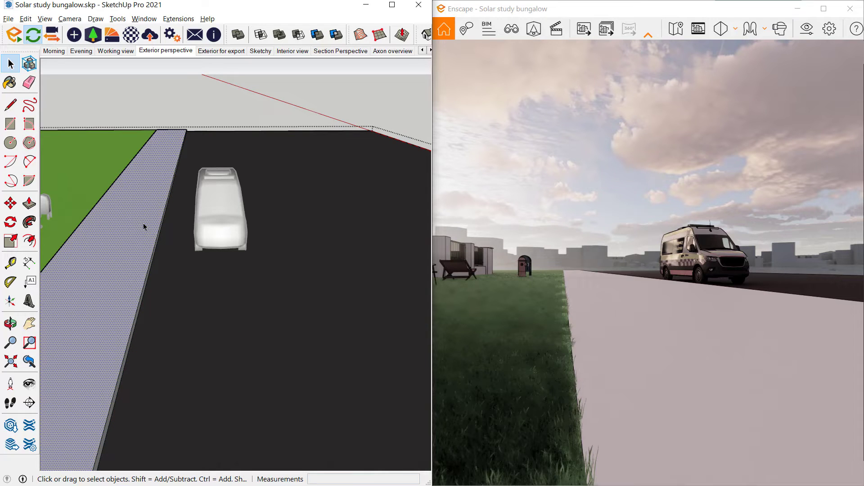
key(b)
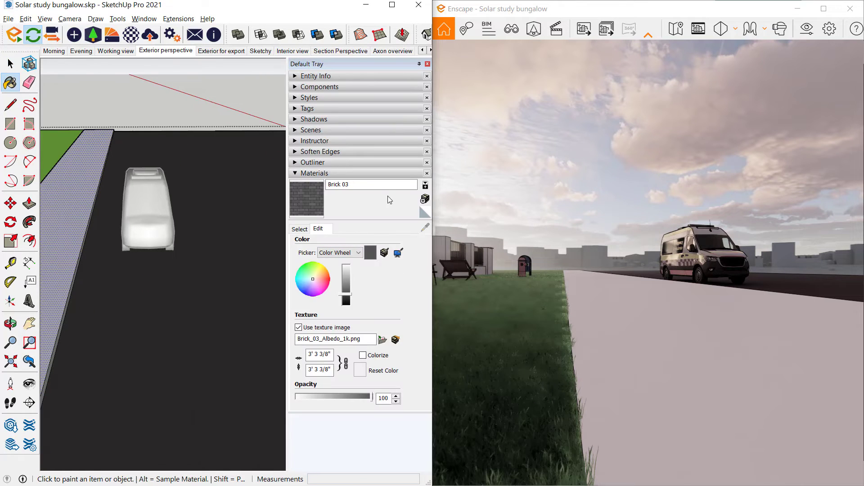
- Display the In Model materials as a list instead of thumbnails
click(299, 230)
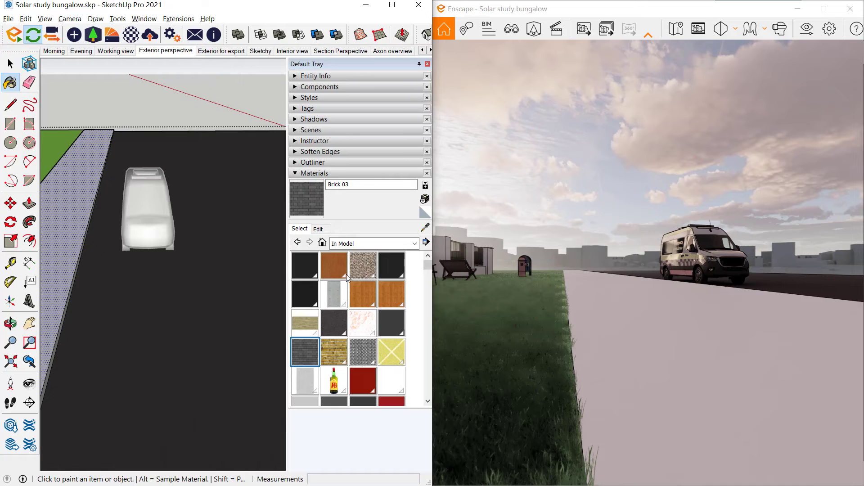
click(414, 244)
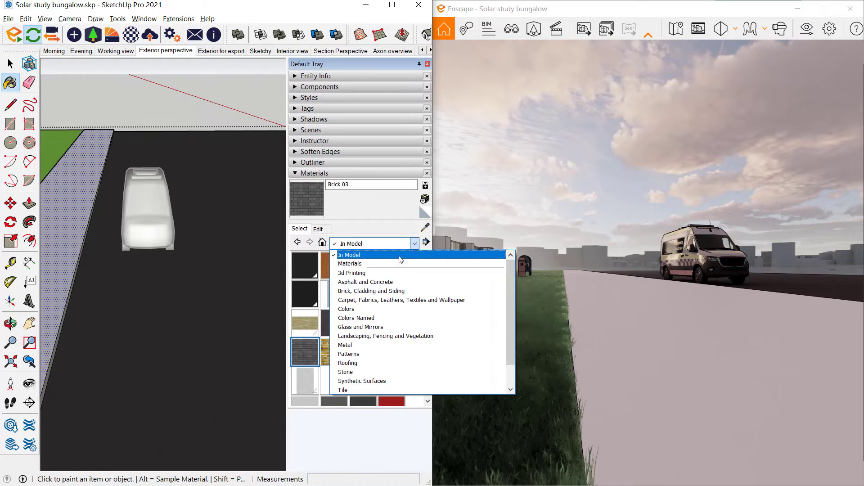
click(411, 243)
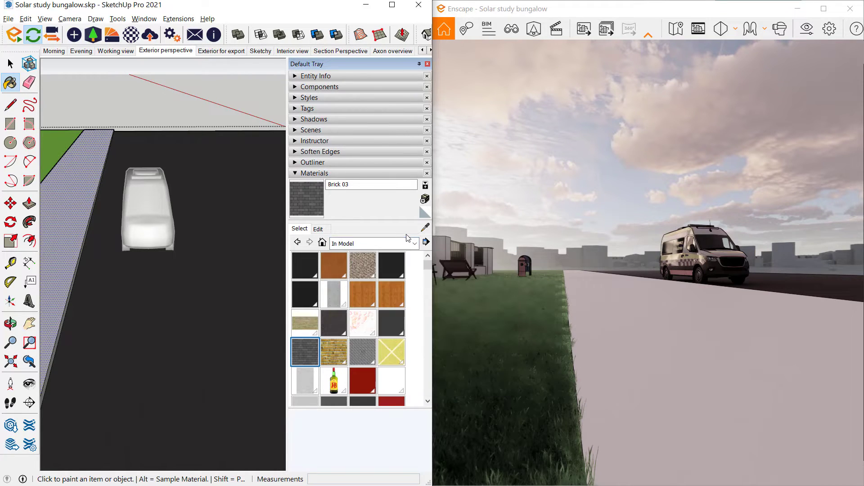
click(425, 242)
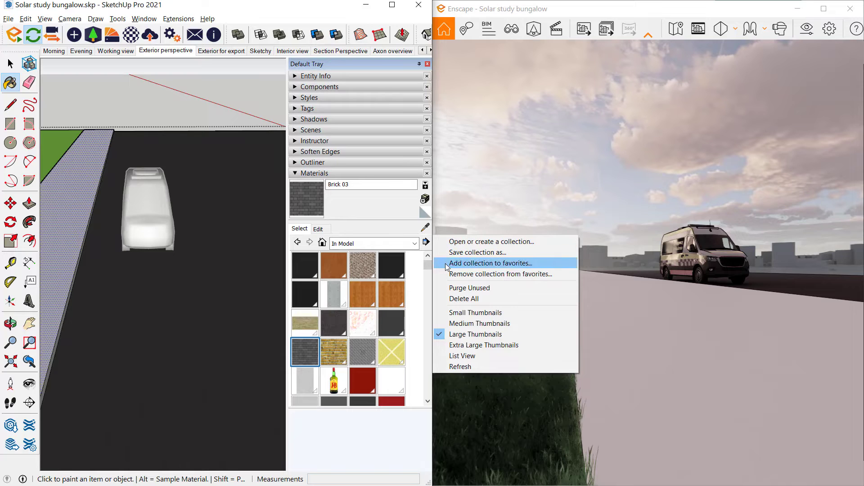
click(452, 356)
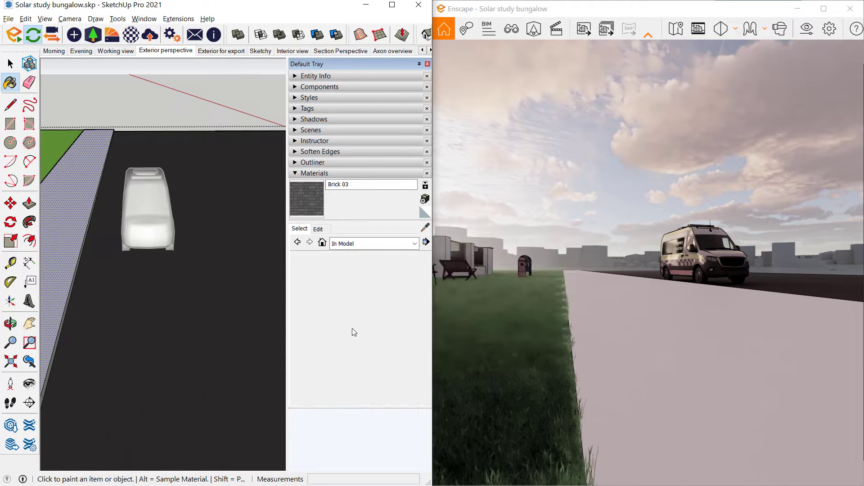
- Choose Brick 03 from the model's materials and apply it to the selected pavement face
scroll(306, 311, down, 2)
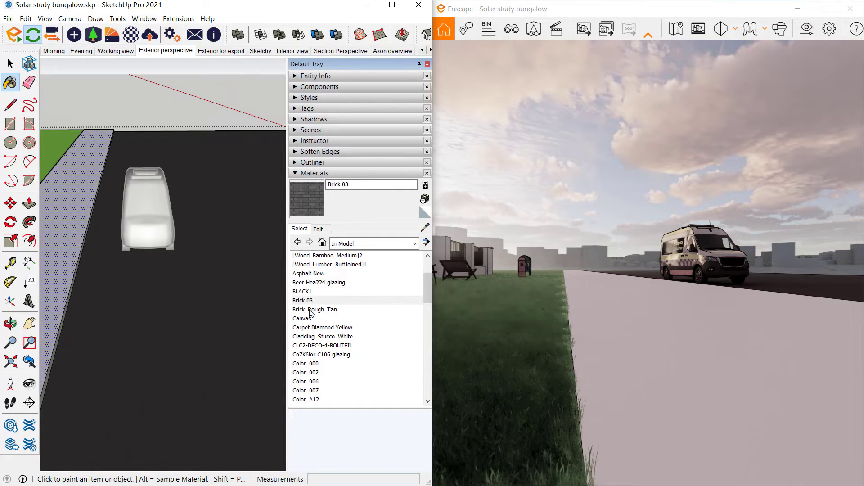
click(314, 302)
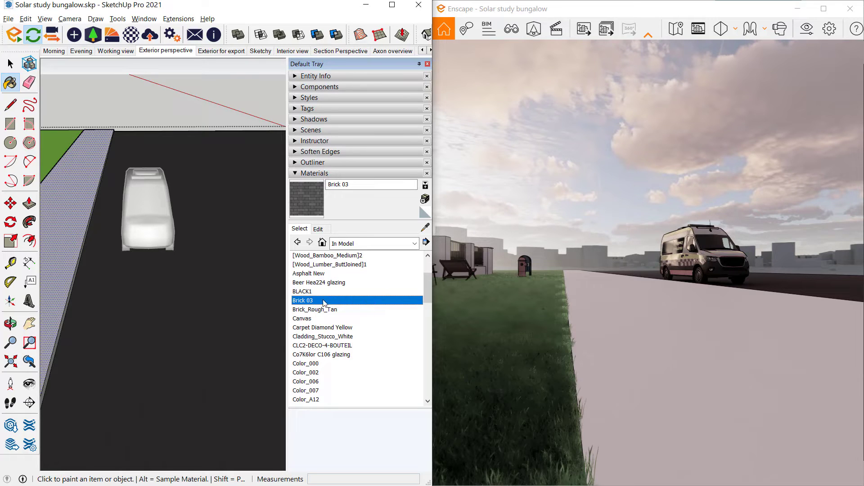
click(92, 168)
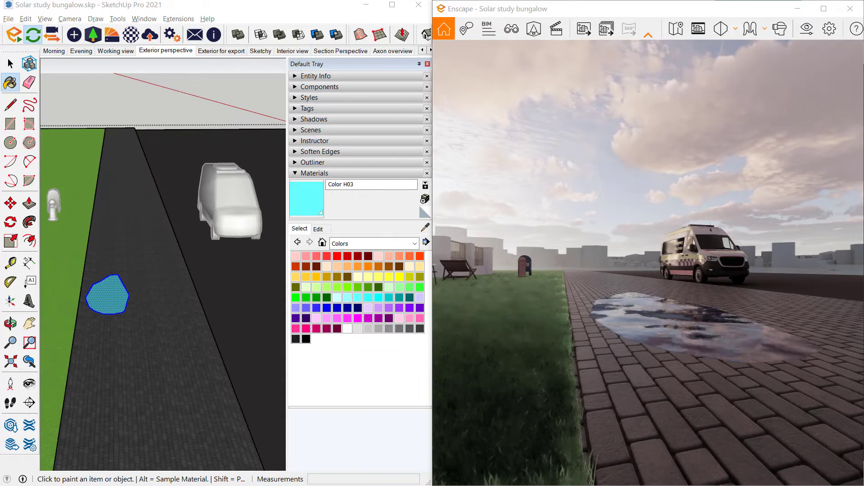
mouse_move(671, 329)
mouse_down()
mouse_move(680, 334)
mouse_move(662, 343)
mouse_move(701, 350)
mouse_move(677, 359)
mouse_move(642, 338)
mouse_up()
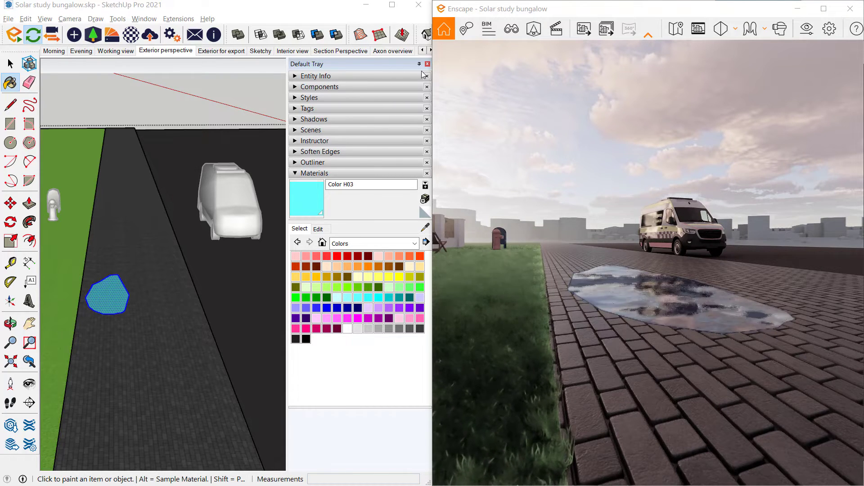
drag(743, 345, 729, 342)
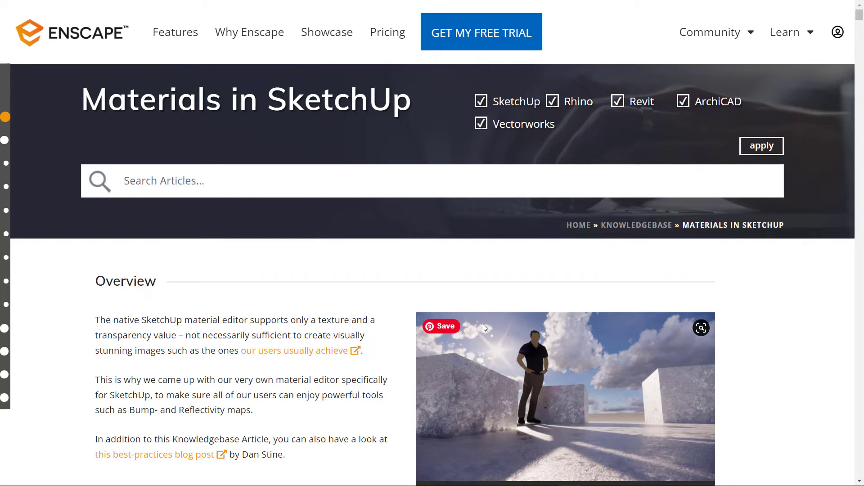
- Read the Materials in SketchUp knowledgebase article from its overview through accessing the Material Editor and applying materials to the Material Types section
scroll(621, 336, down, 5)
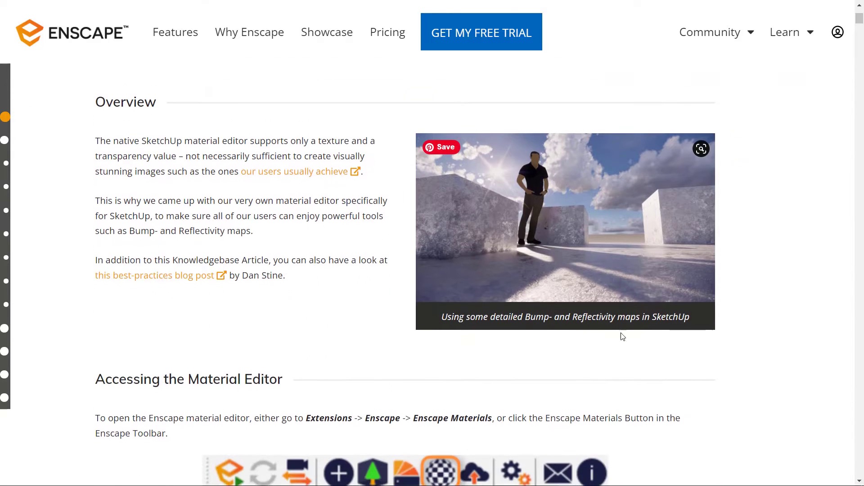
scroll(646, 317, up, 5)
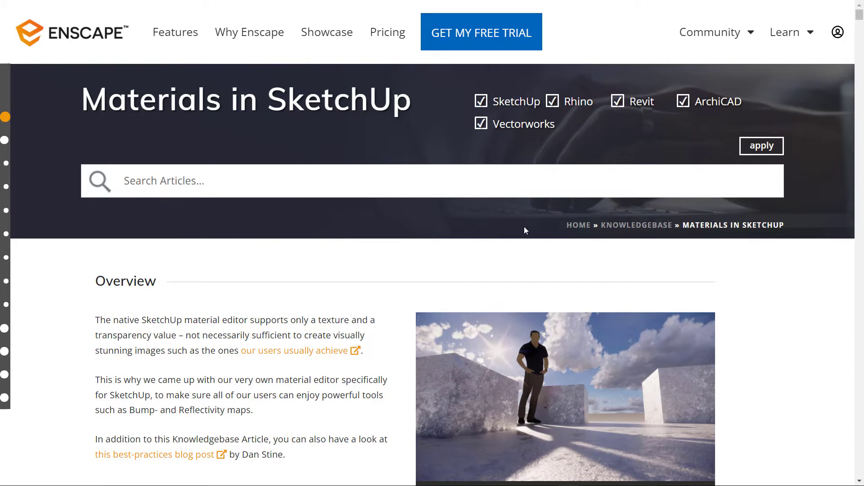
scroll(544, 285, down, 5)
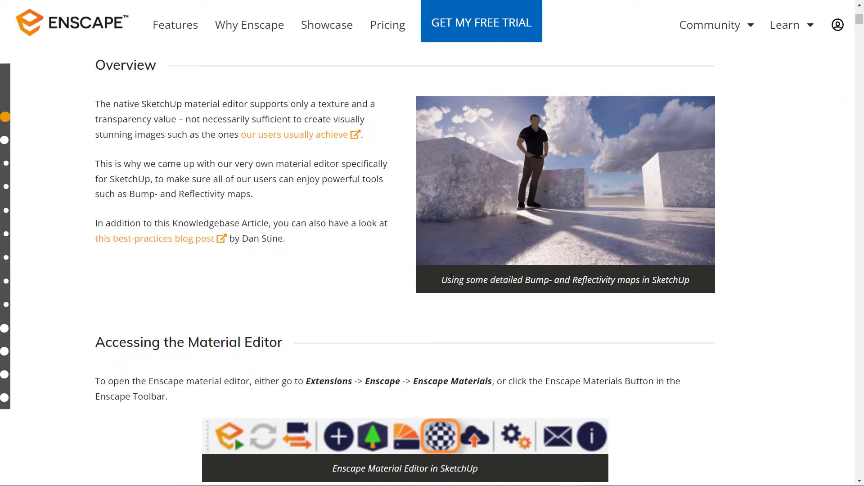
scroll(540, 305, down, 5)
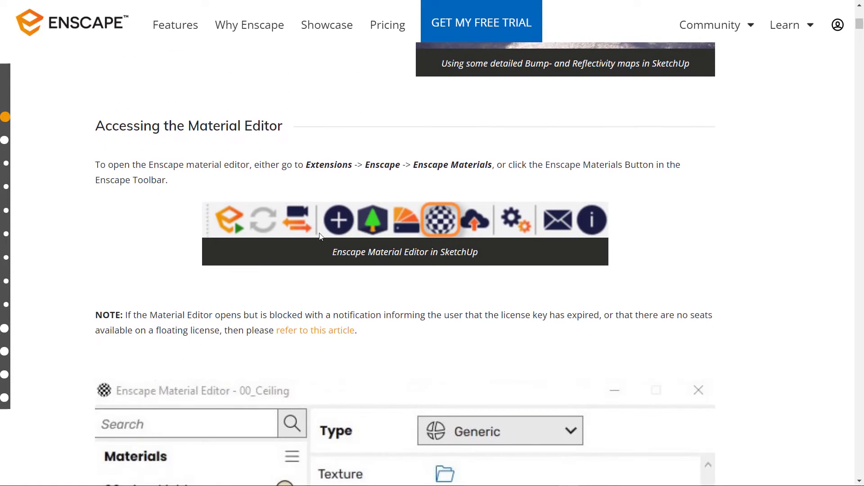
scroll(486, 329, down, 3)
scroll(486, 330, down, 2)
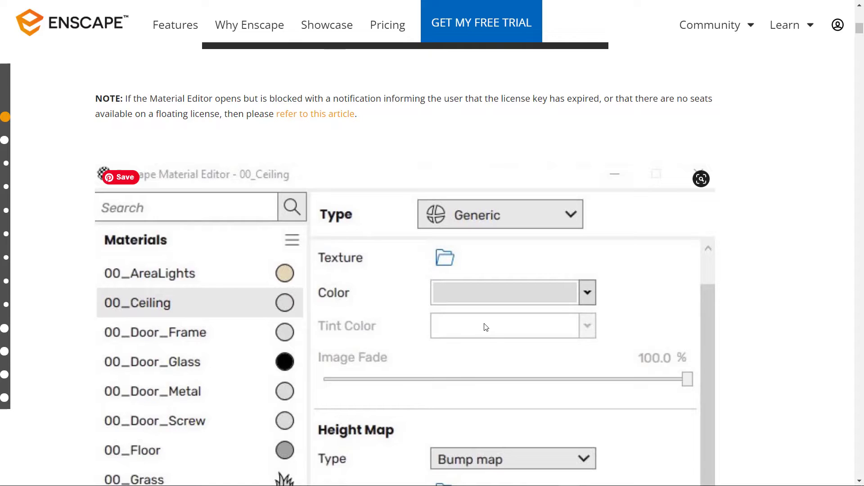
scroll(816, 315, down, 10)
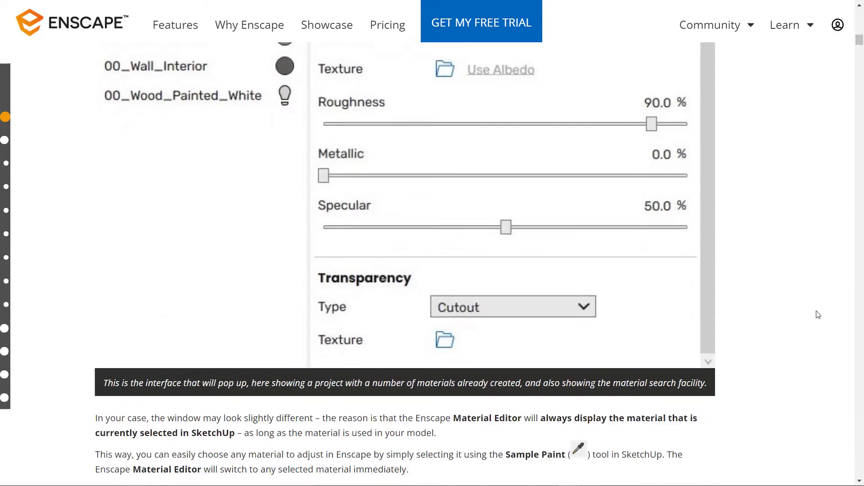
scroll(818, 315, down, 6)
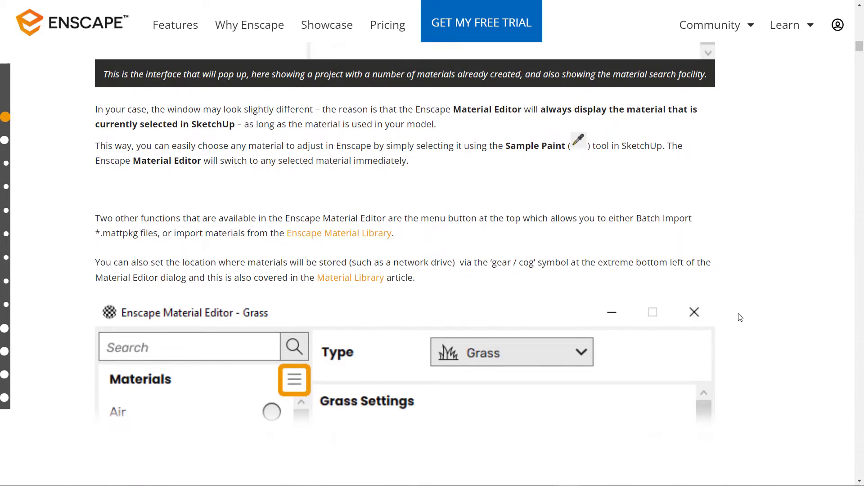
scroll(740, 318, down, 12)
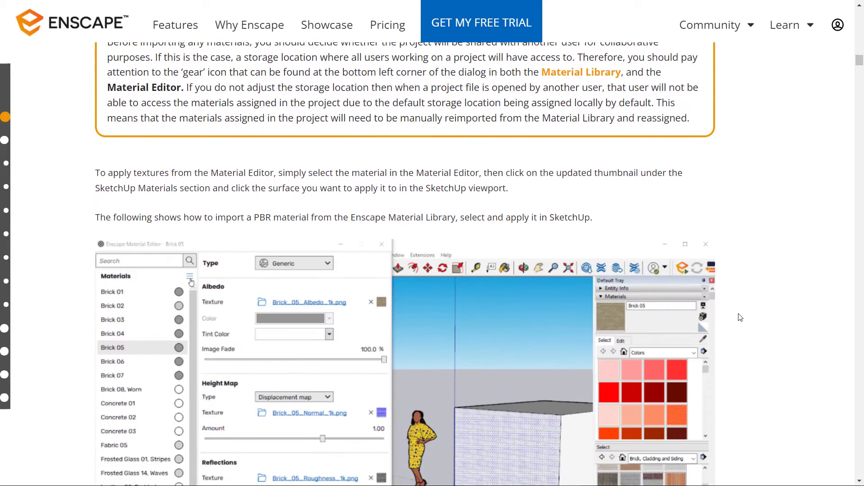
scroll(739, 318, down, 4)
scroll(739, 318, down, 4)
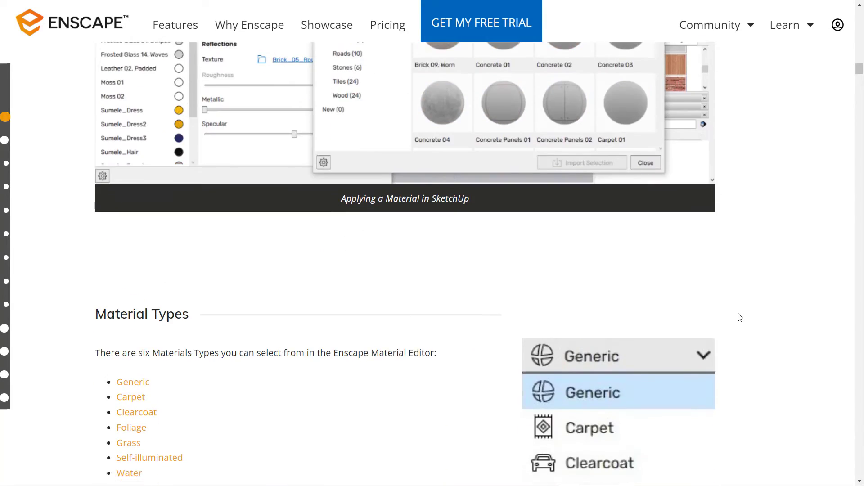
scroll(739, 317, down, 13)
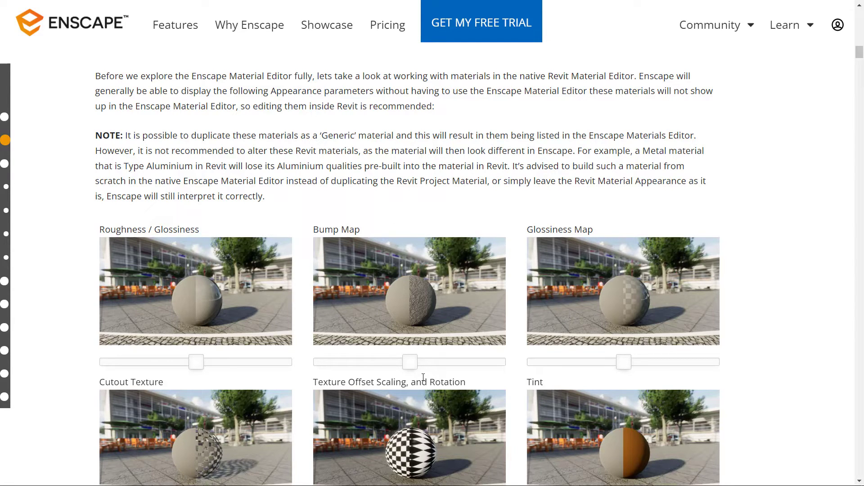
- Enlarge the knowledgebase page and examine the Roughness / Glossiness comparison image
ctrl+scroll(369, 342, up, 3)
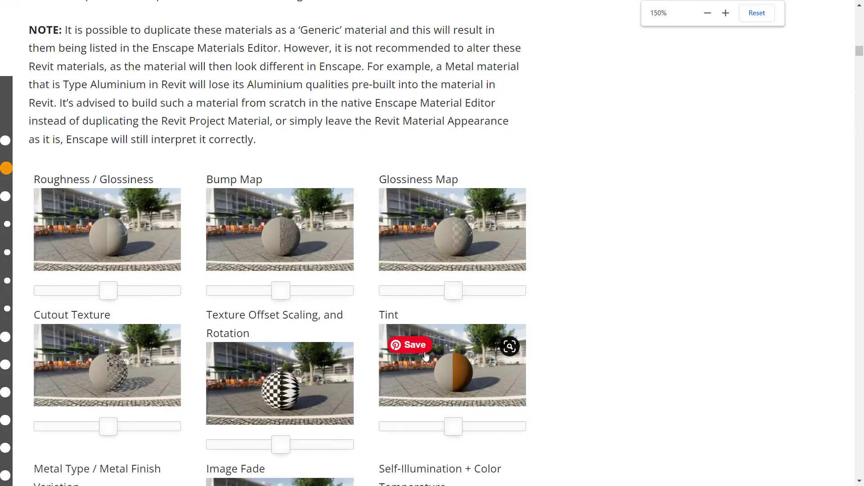
ctrl+scroll(369, 342, up, 4)
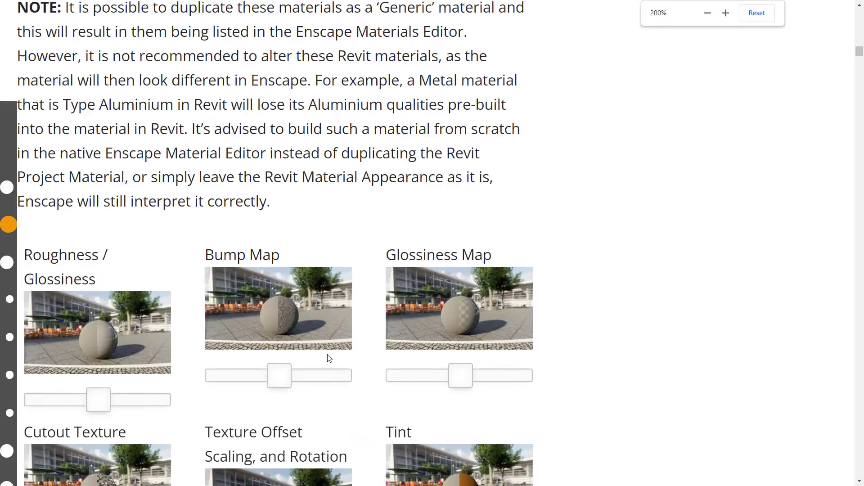
ctrl+scroll(361, 359, up, 1)
scroll(452, 321, down, 10)
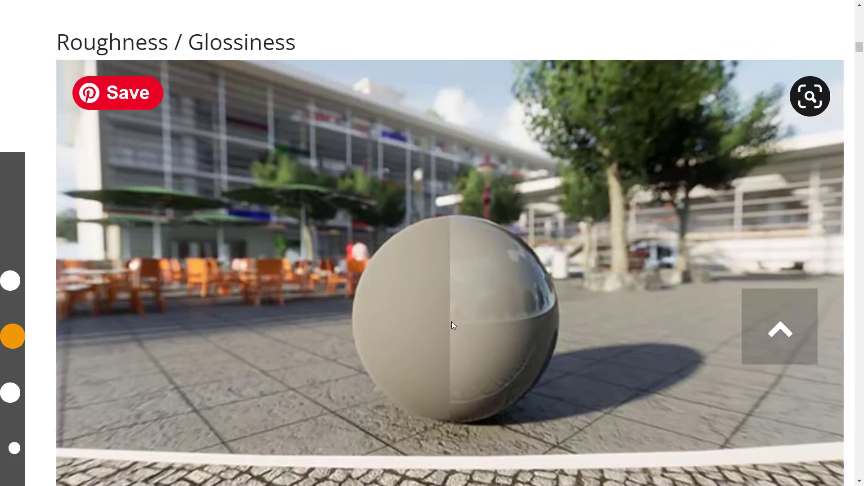
scroll(452, 321, down, 7)
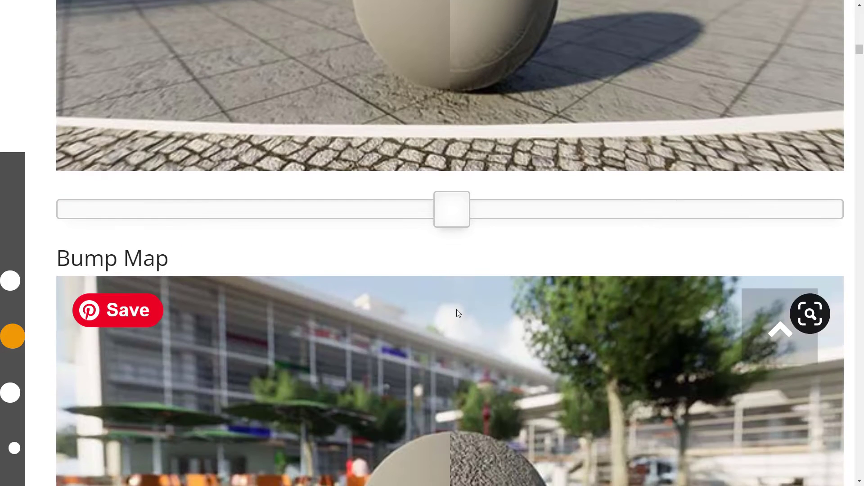
scroll(468, 296, up, 7)
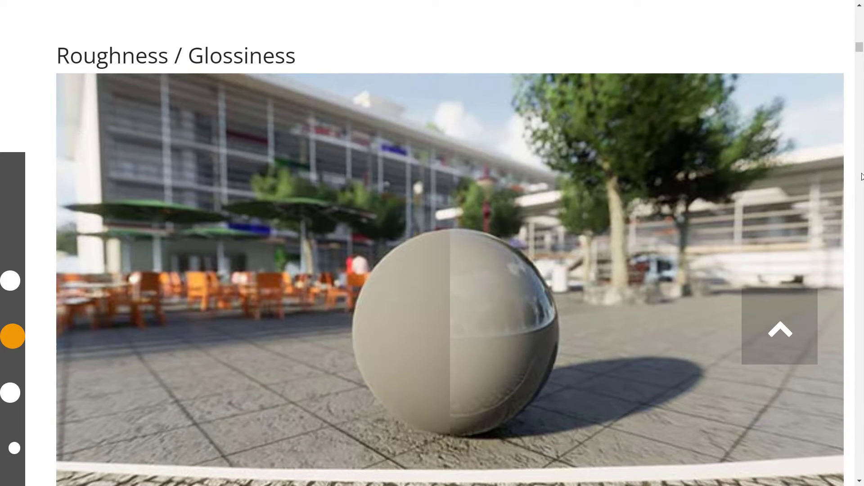
drag(858, 49, 857, 52)
mouse_move(463, 328)
mouse_down()
mouse_move(488, 328)
mouse_move(404, 329)
mouse_move(473, 328)
mouse_move(449, 320)
mouse_up()
- Examine the Bump Map comparison image and shift its slider to compare the smooth and bumpy surfaces
scroll(469, 318, down, 7)
scroll(470, 404, down, 7)
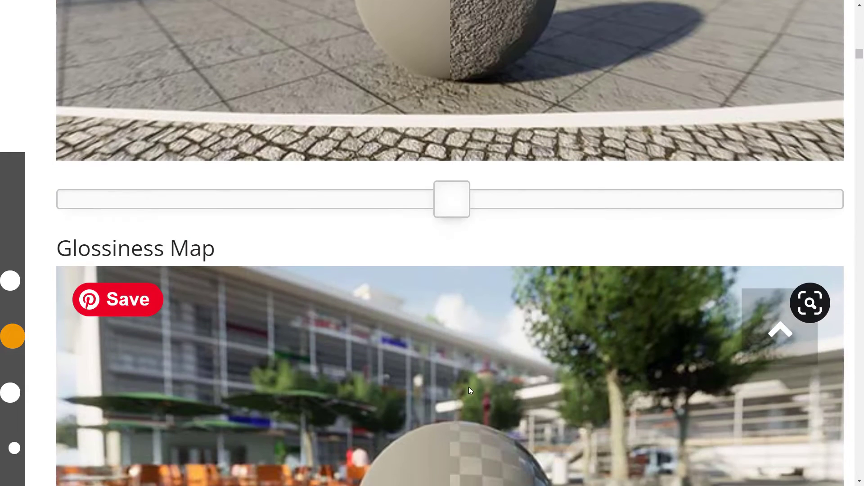
scroll(438, 358, up, 7)
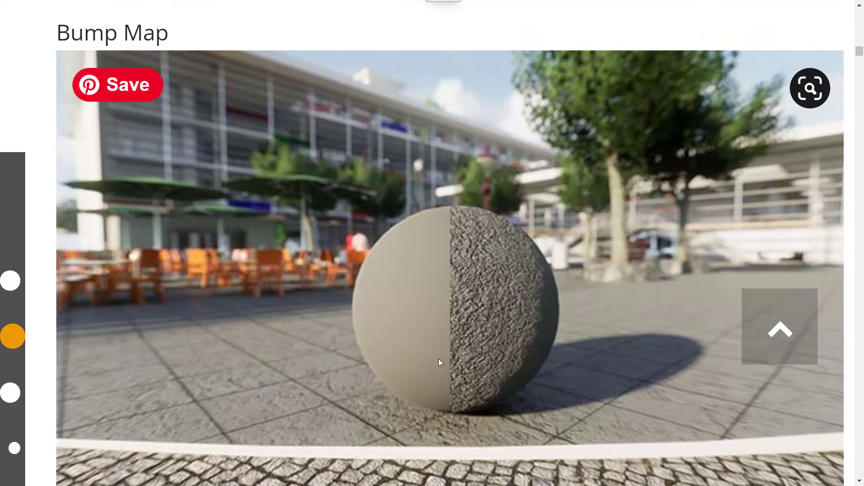
scroll(438, 358, down, 7)
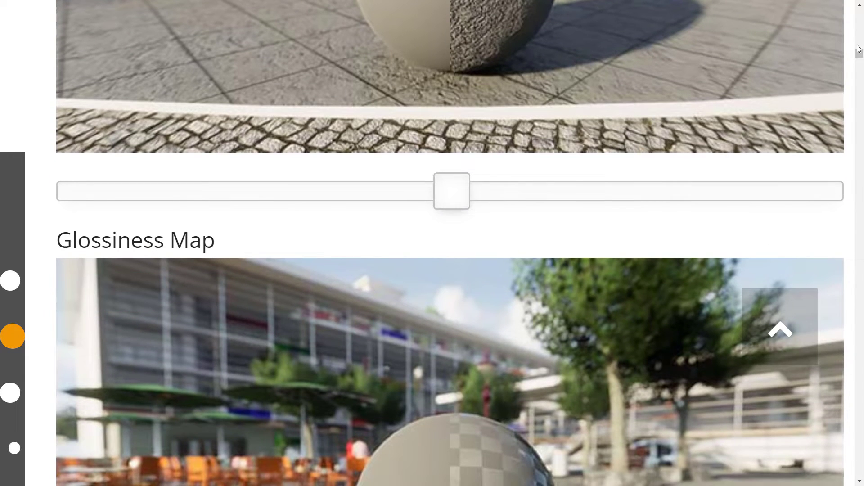
scroll(857, 48, up, 4)
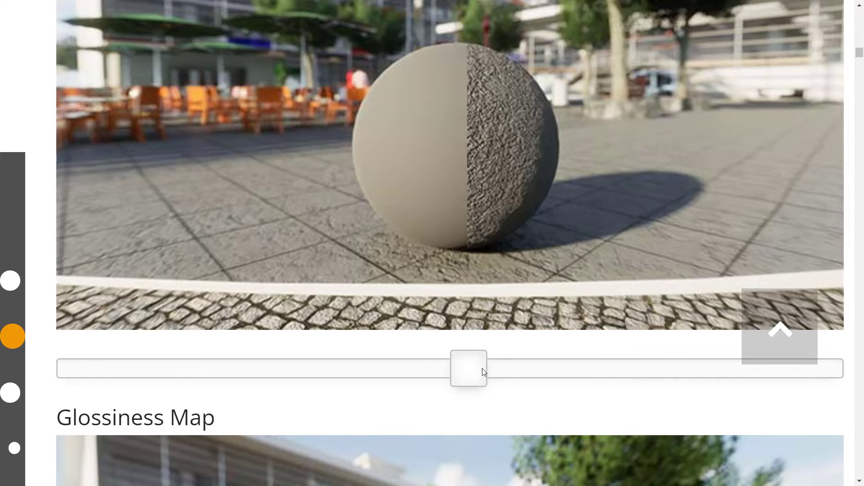
drag(483, 372, 460, 390)
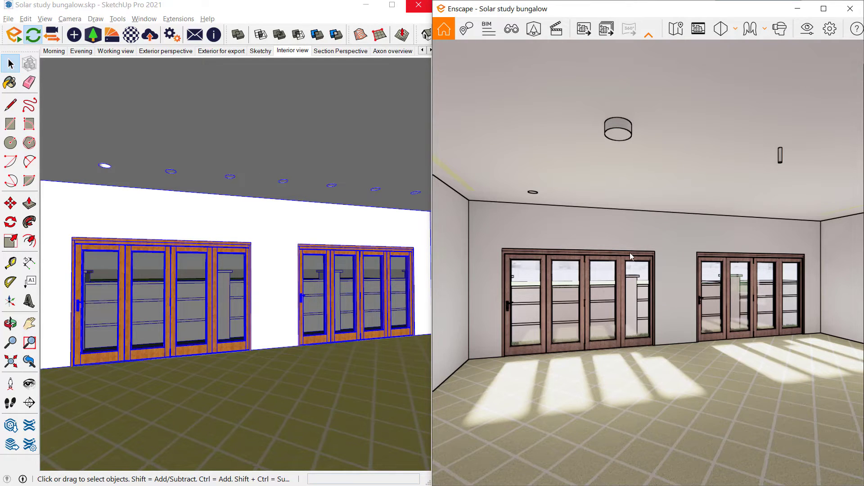
- Reframe the rendered interior to show more ceiling and save it as a new view named Enscape scene 1
mouse_move(630, 253)
mouse_down()
mouse_move(638, 229)
mouse_move(625, 216)
mouse_move(623, 252)
mouse_up()
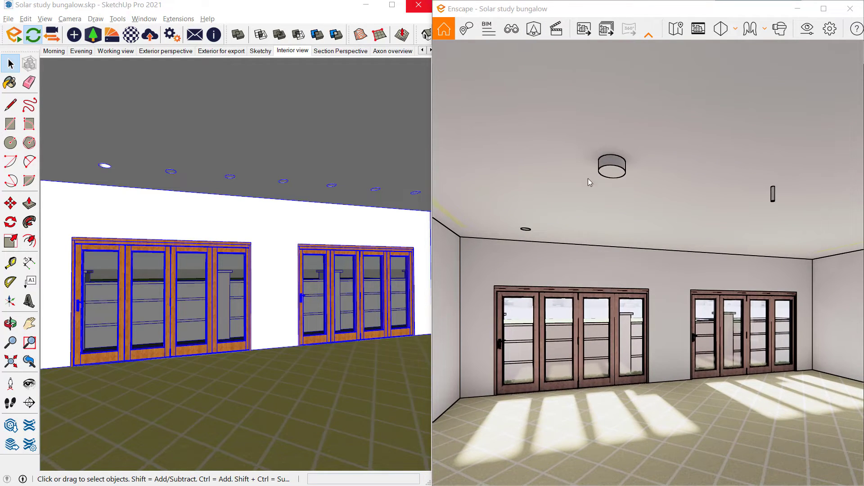
click(512, 29)
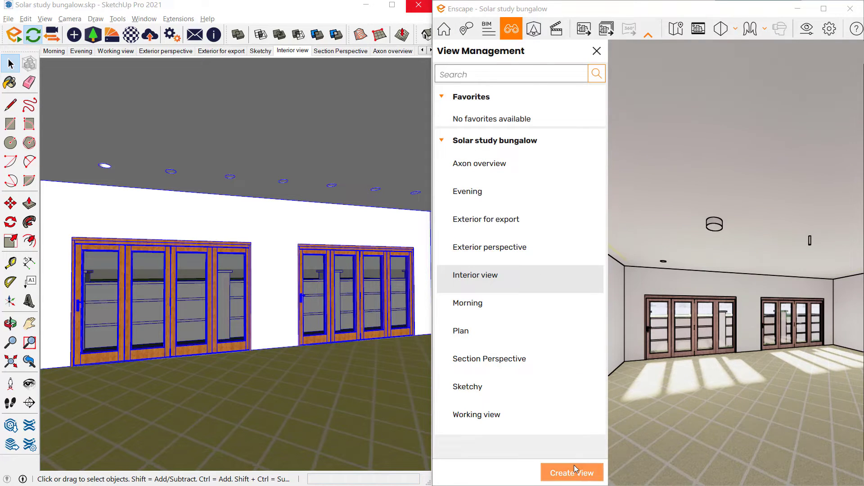
click(574, 472)
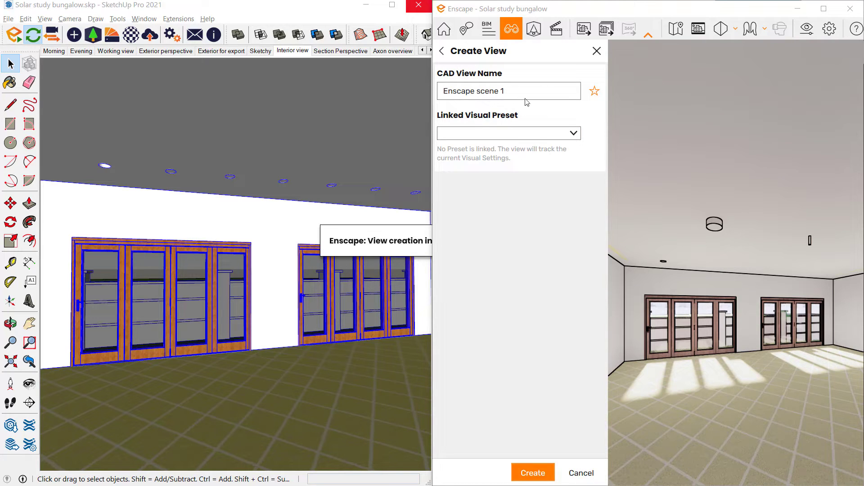
click(539, 474)
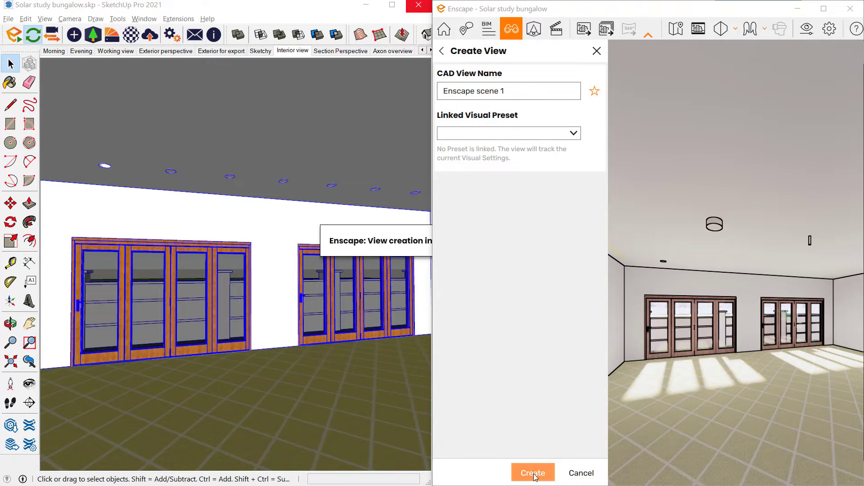
click(596, 51)
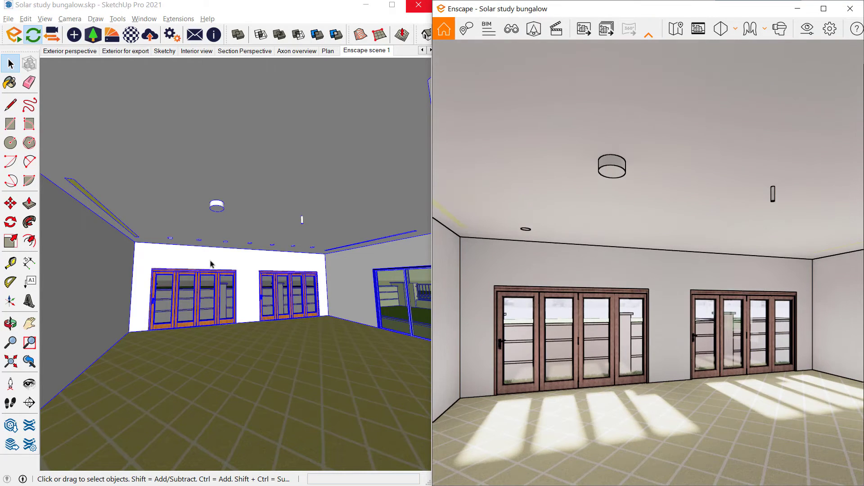
click(227, 289)
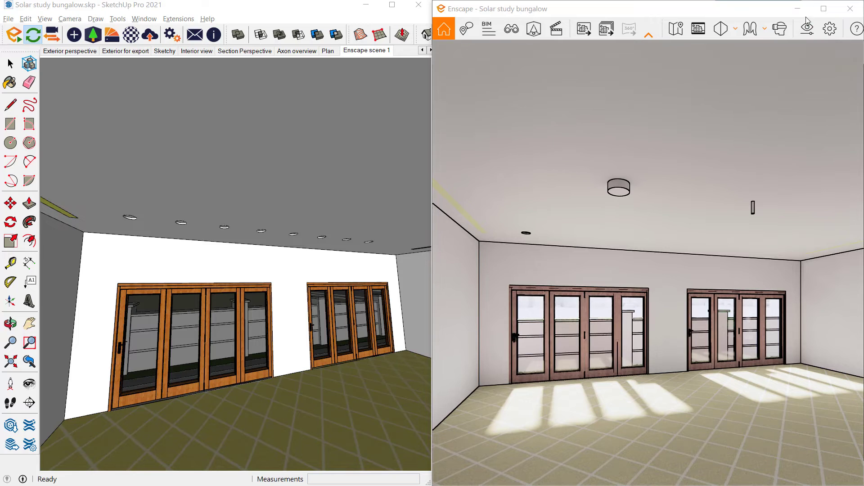
- Shift the Enscape render's time of day backward past 07:38, 06:07 and 05:00 into the dark of night
key(u)
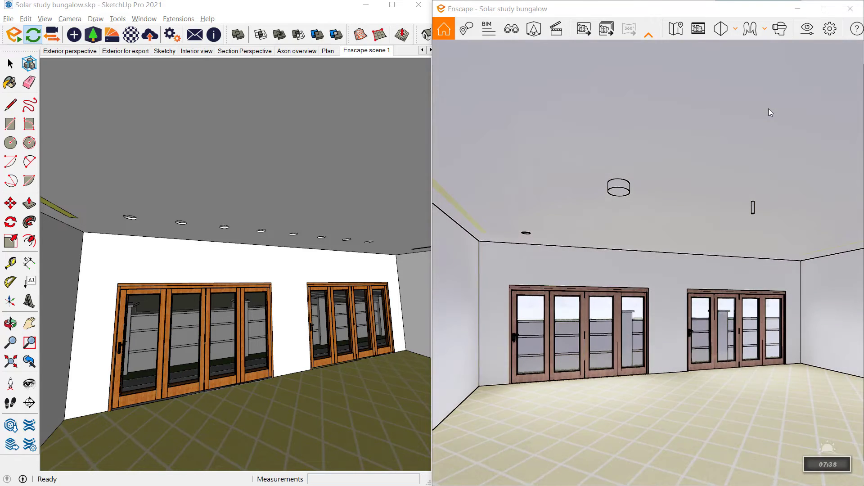
key(u)
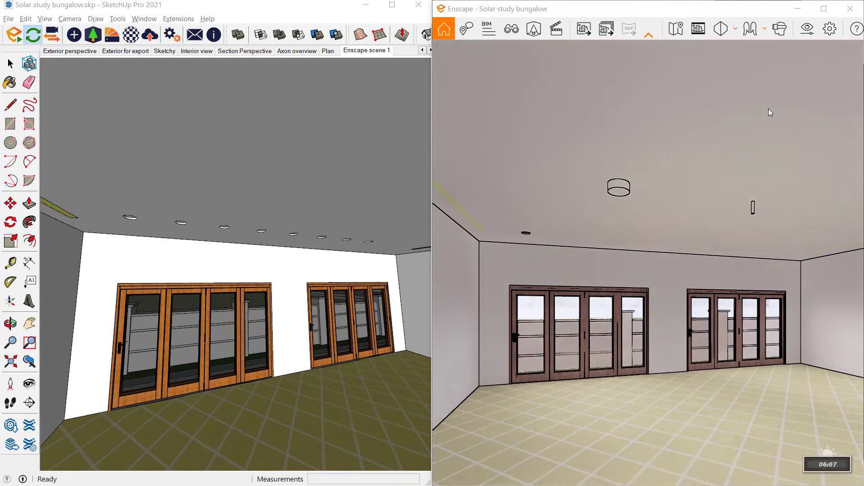
key(u)
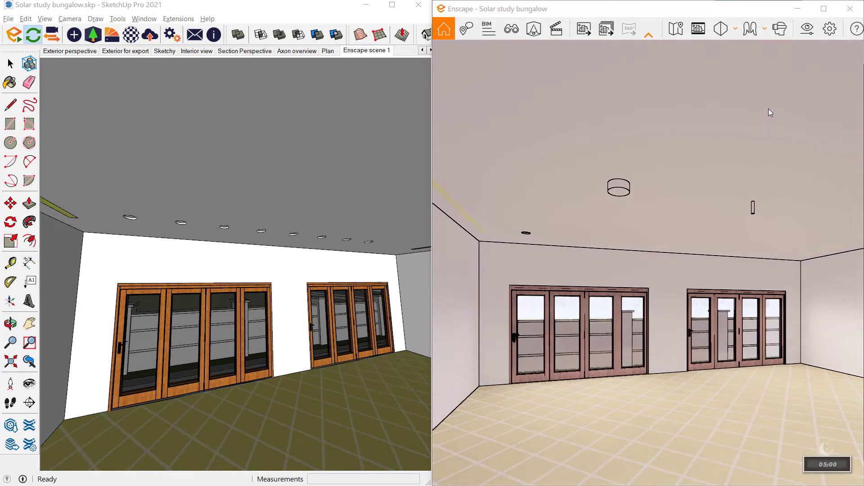
key(u)
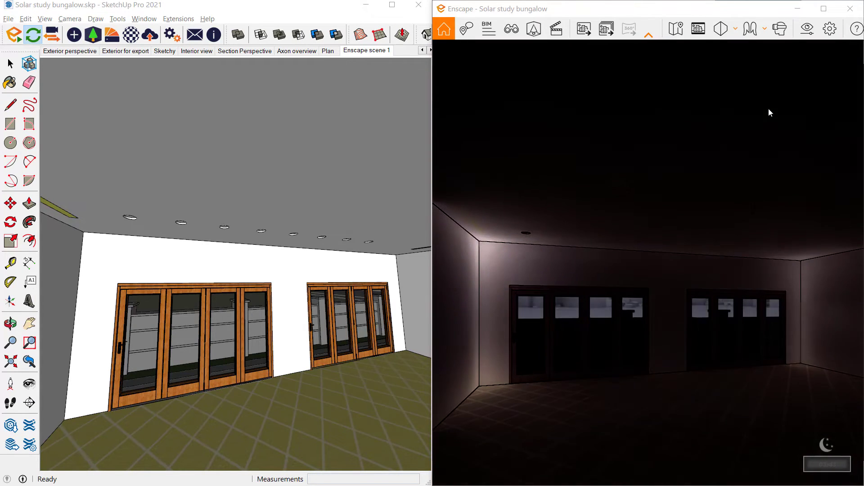
key(u)
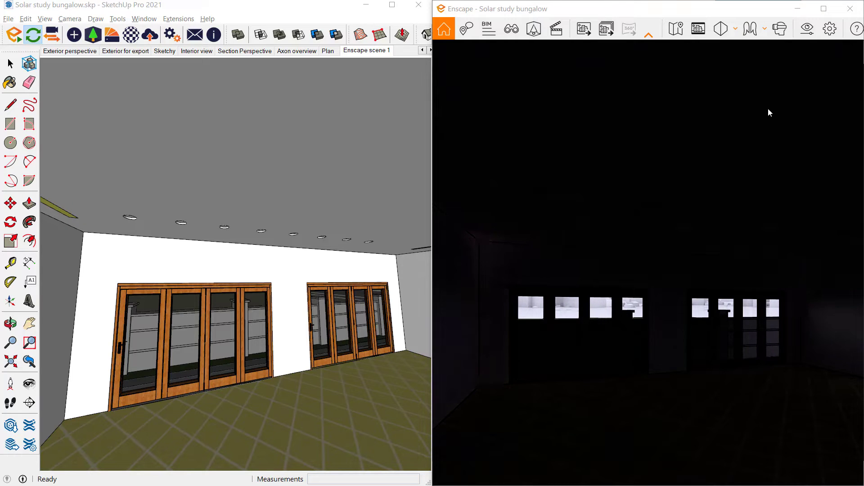
key(u)
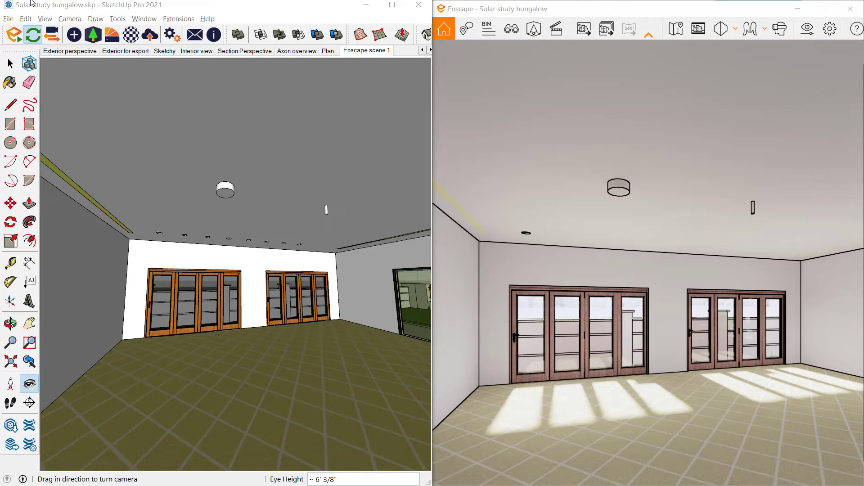
- Open Enscape Objects and place a sphere light beneath the small hanging fixture, offset about 1' along the blue axis
click(75, 36)
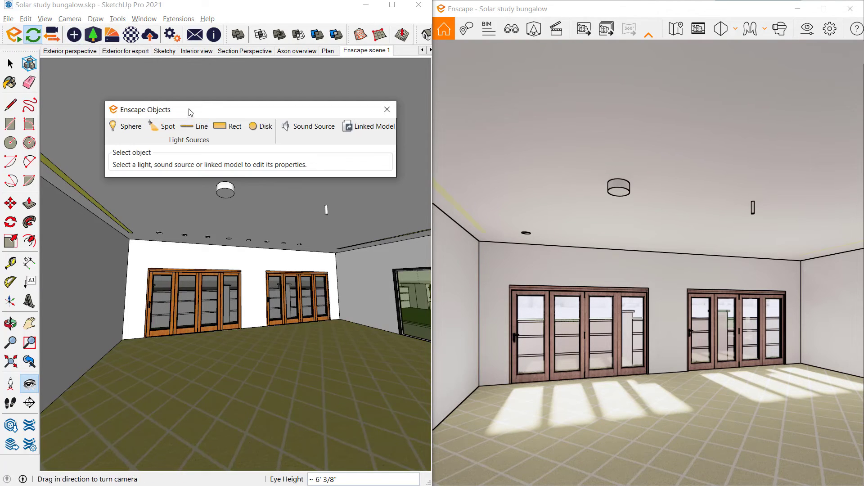
drag(189, 111, 144, 99)
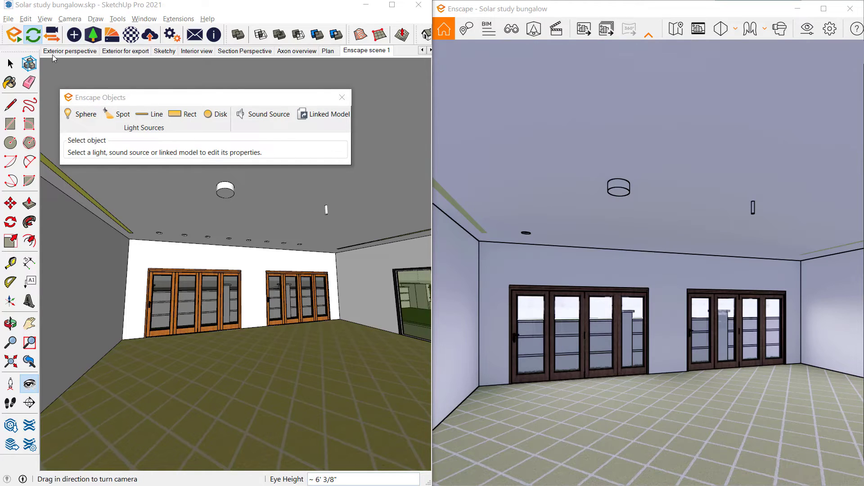
click(81, 119)
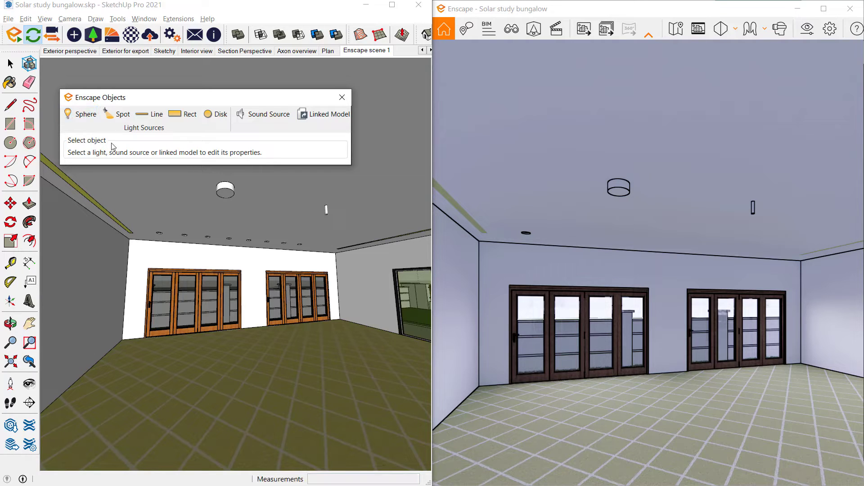
click(82, 113)
click(326, 215)
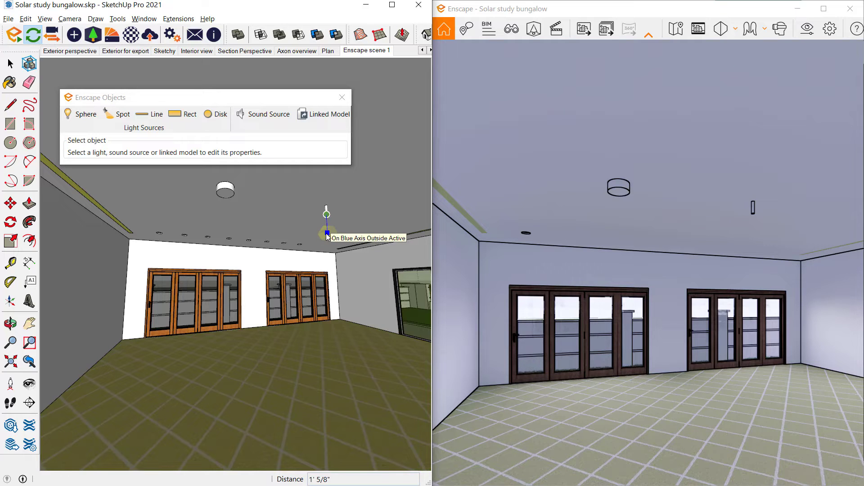
click(327, 233)
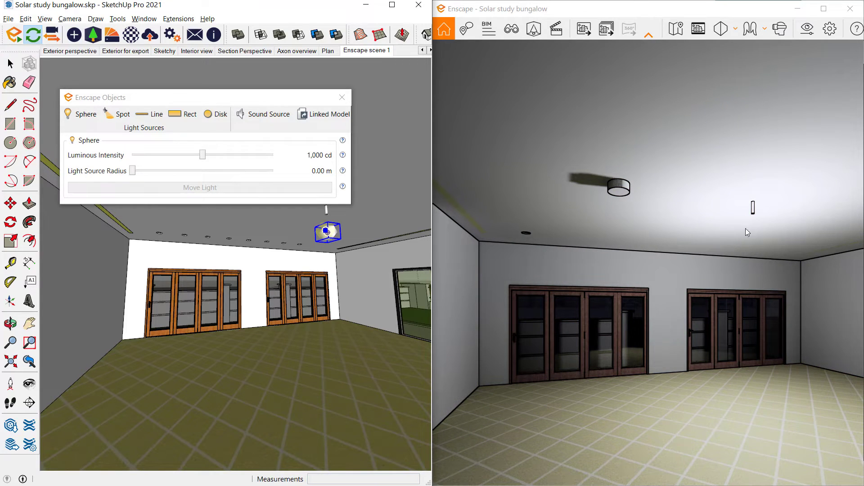
- Move the sphere light down about 6' 8 9/16" to near the tiled floor
key(space)
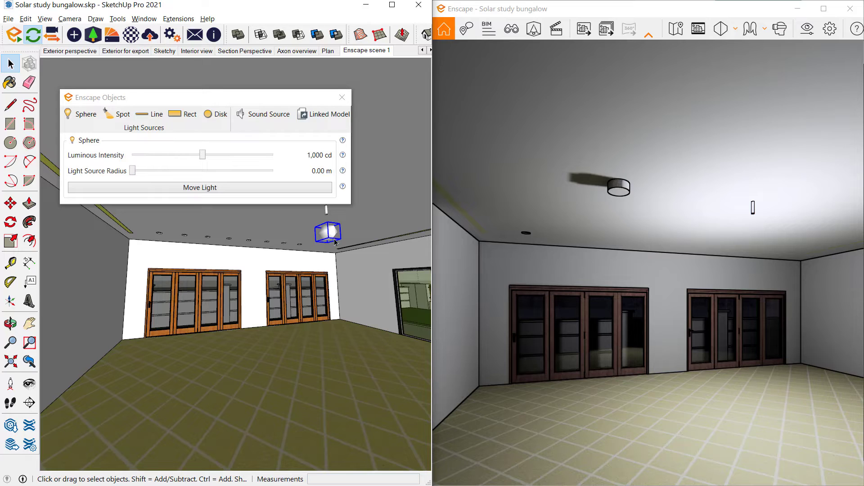
key(m)
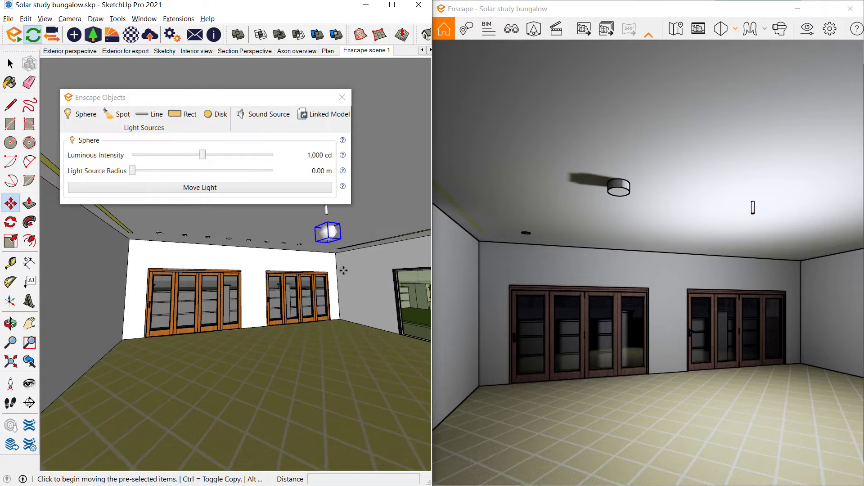
click(343, 270)
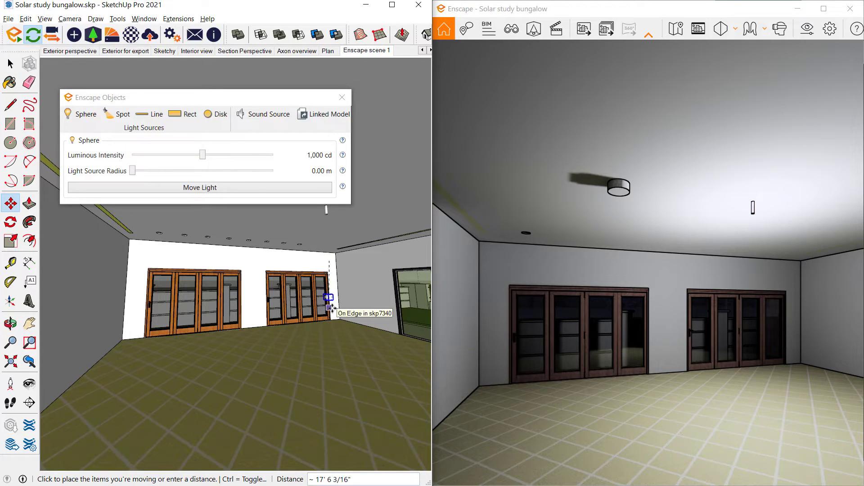
click(340, 319)
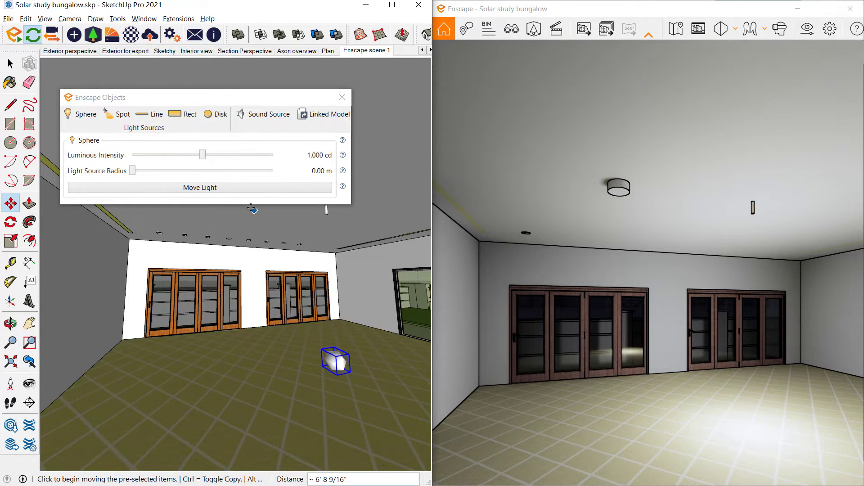
- Place a spot light about 3" below the round ceiling fixture, aimed at the side wall with a target offset of about 1' 9/16"
click(118, 114)
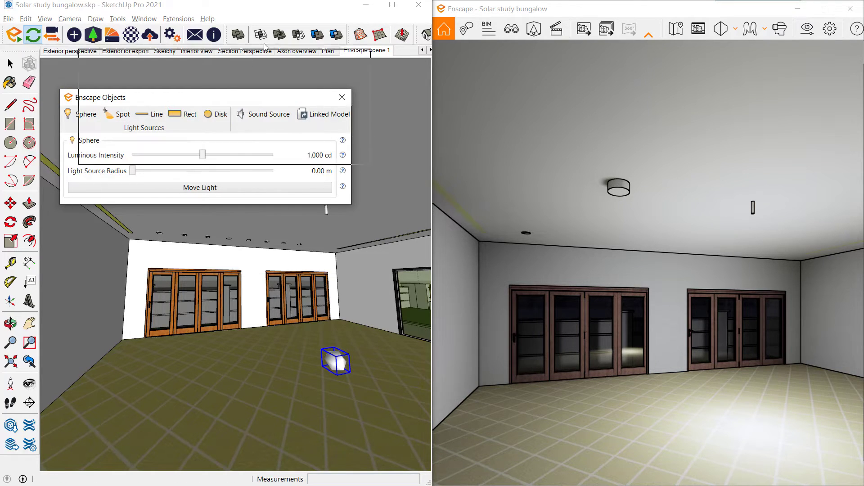
drag(234, 98, 270, 42)
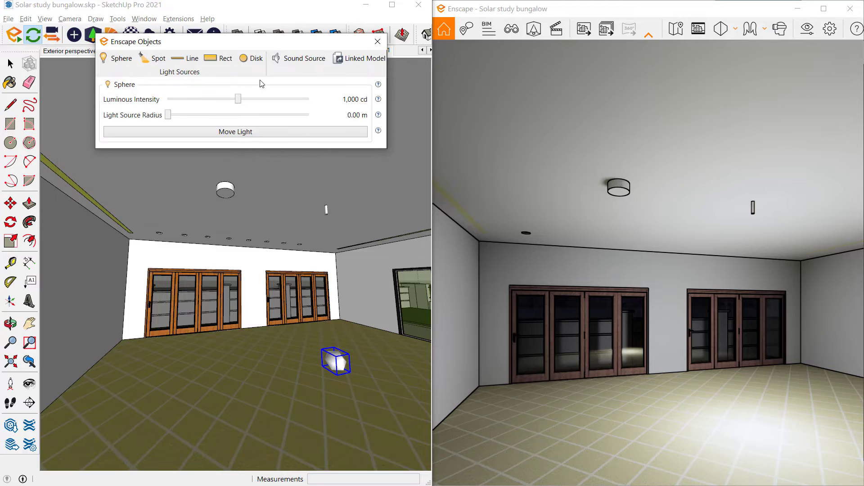
click(226, 193)
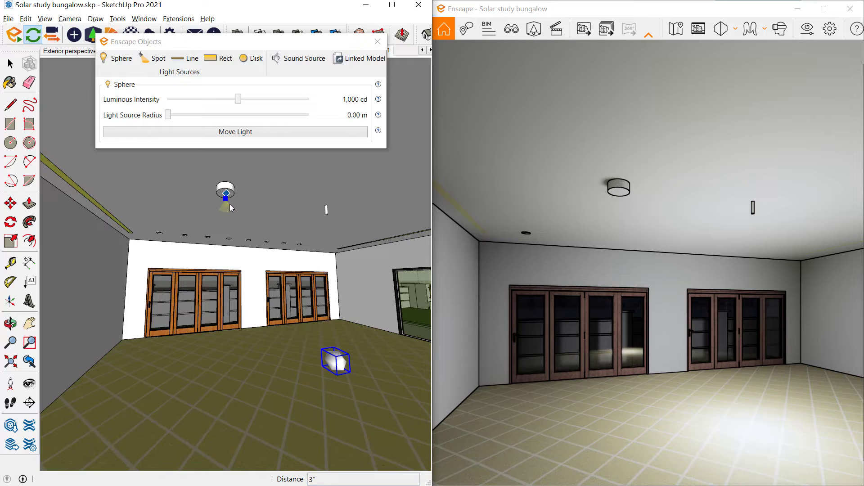
click(231, 207)
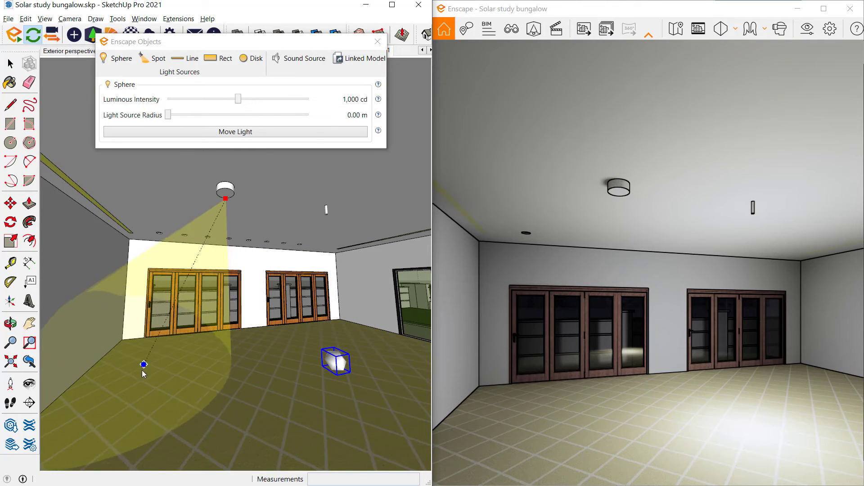
click(79, 283)
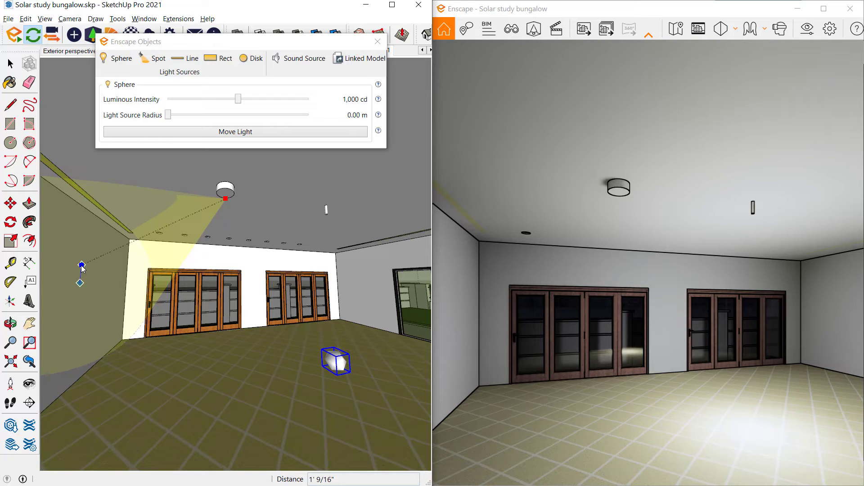
click(81, 266)
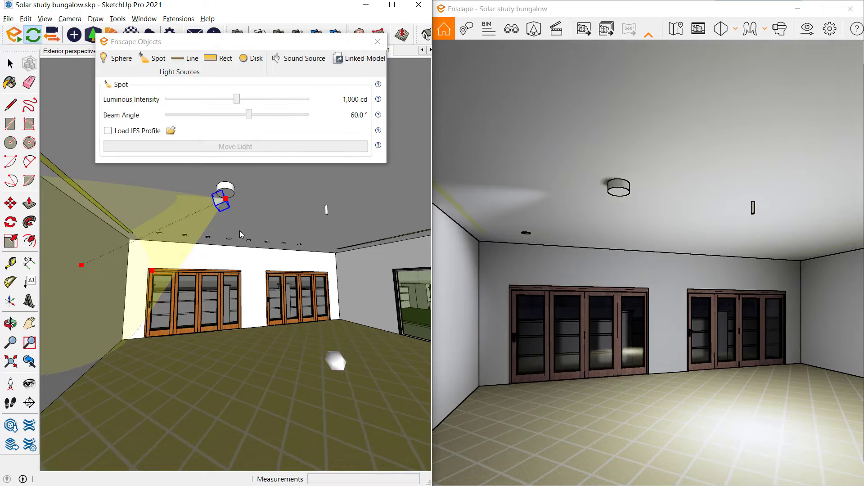
- Set the spot light to a 19.9° beam angle and 7,385 cd, and shift its target along the side wall toward the room corner
drag(587, 262, 531, 258)
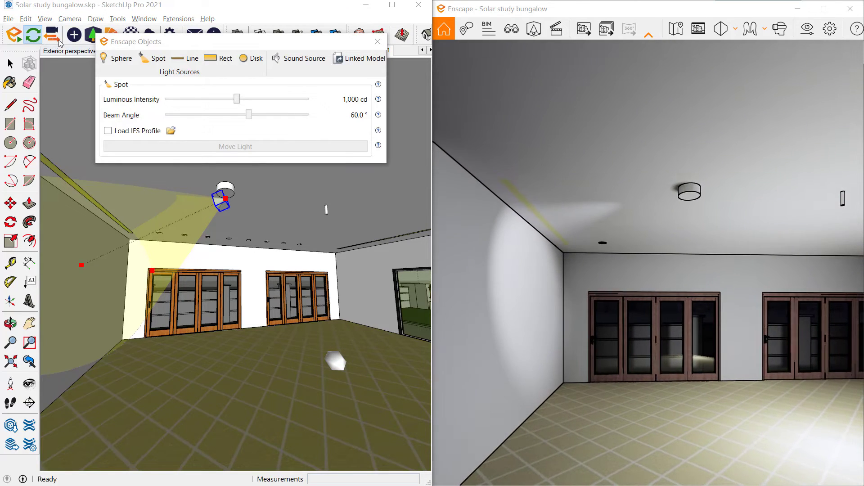
click(12, 67)
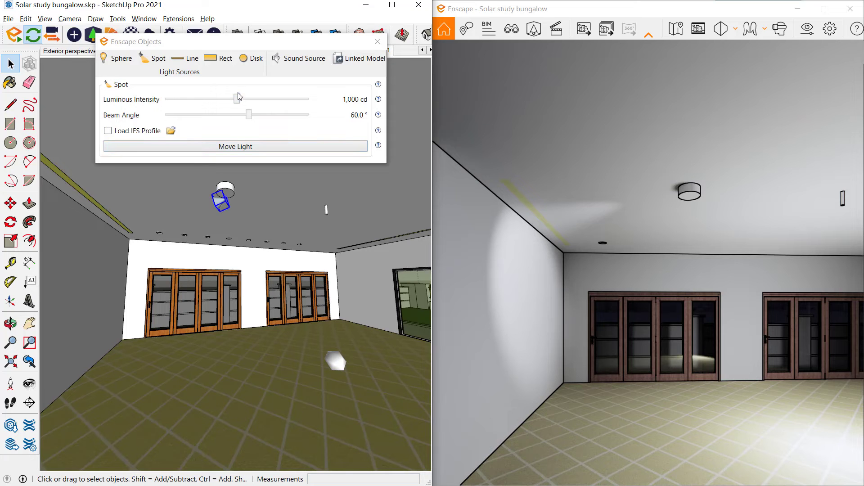
drag(236, 100, 169, 120)
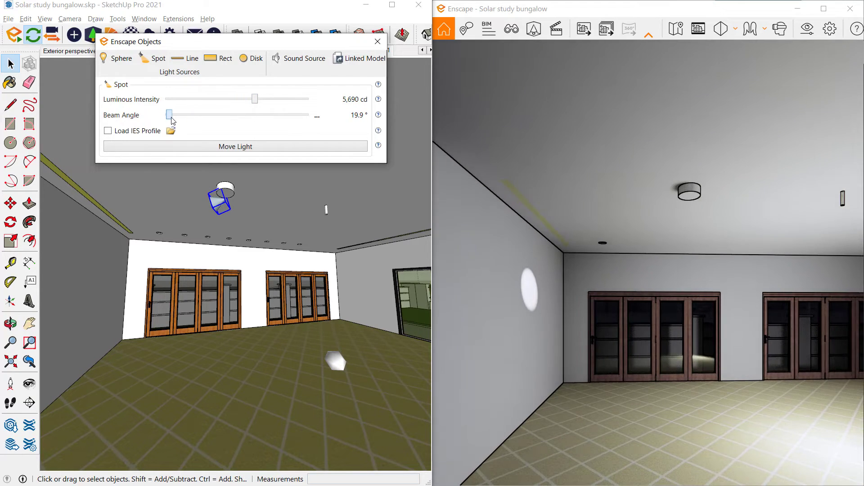
mouse_move(254, 99)
mouse_down()
mouse_move(245, 99)
mouse_move(258, 99)
mouse_up()
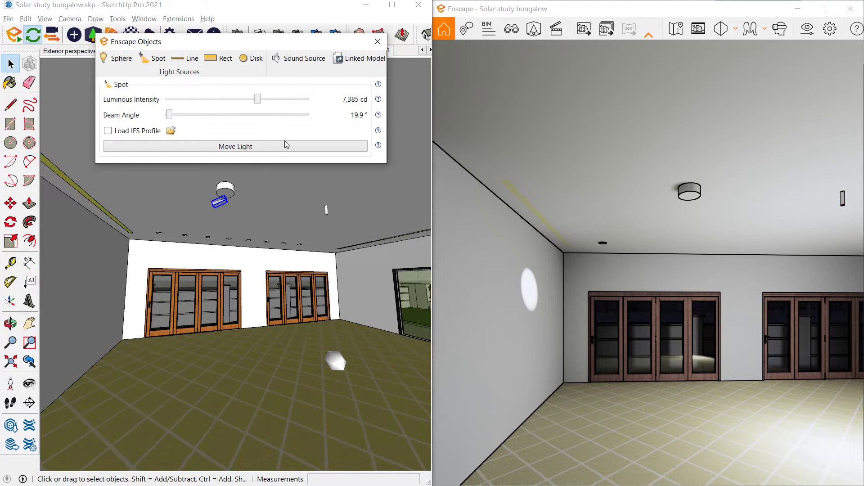
click(261, 149)
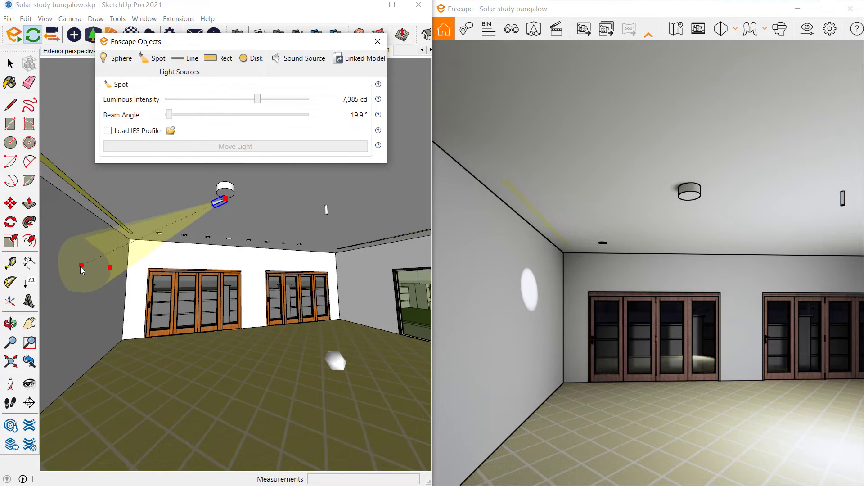
drag(81, 266, 100, 277)
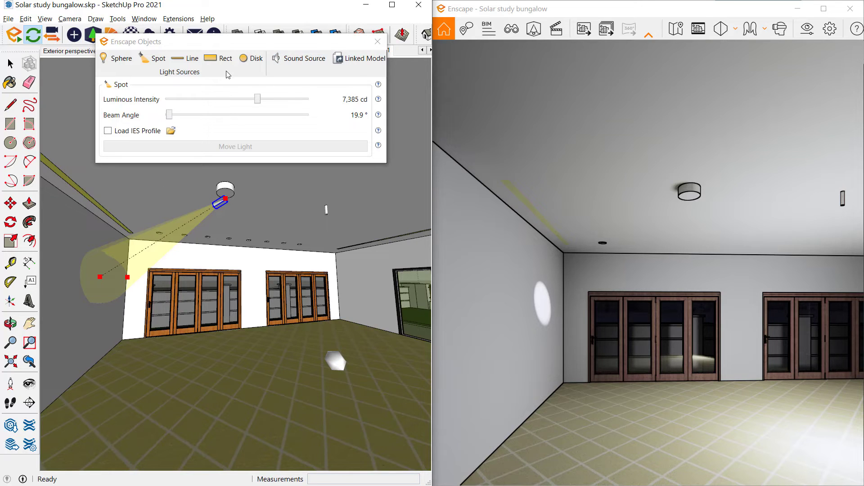
- Place a line light between the round and hanging ceiling fixtures, offset about 9 3/8", and raise its luminous intensity to 16,149 cd
click(176, 49)
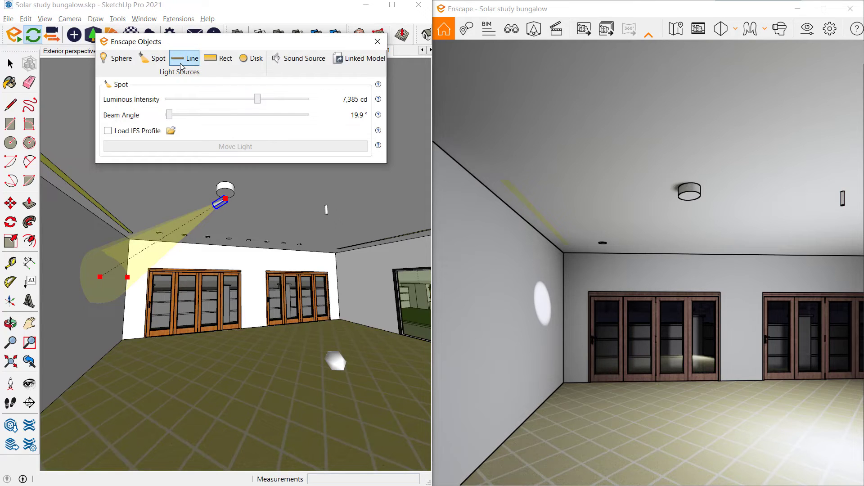
click(181, 66)
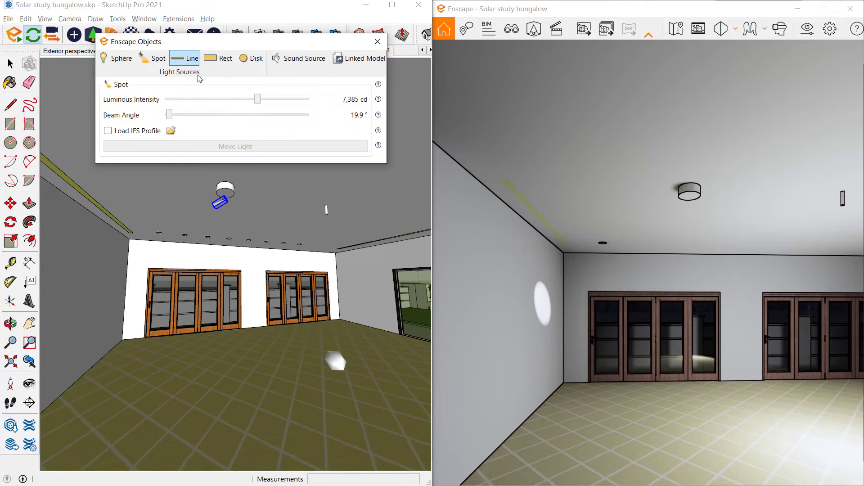
click(285, 194)
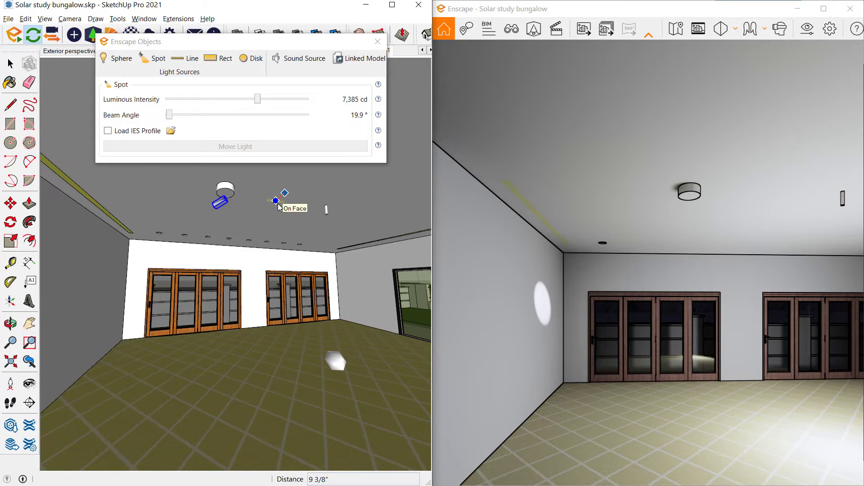
click(278, 204)
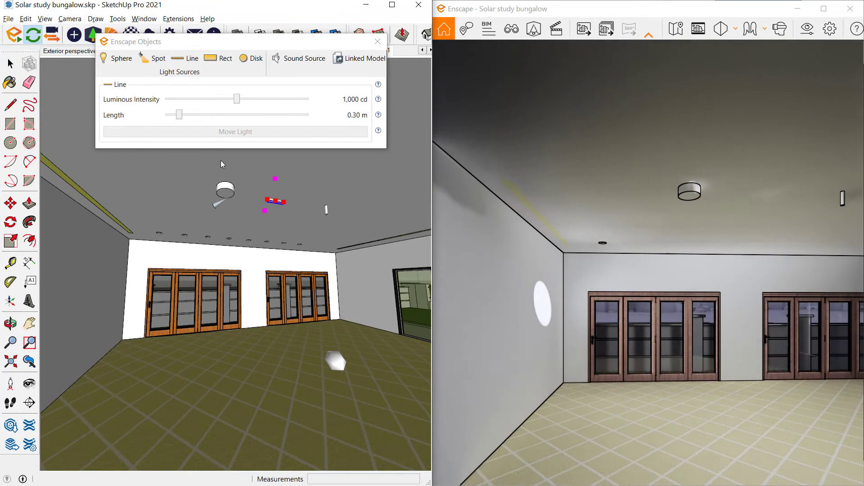
drag(237, 99, 267, 108)
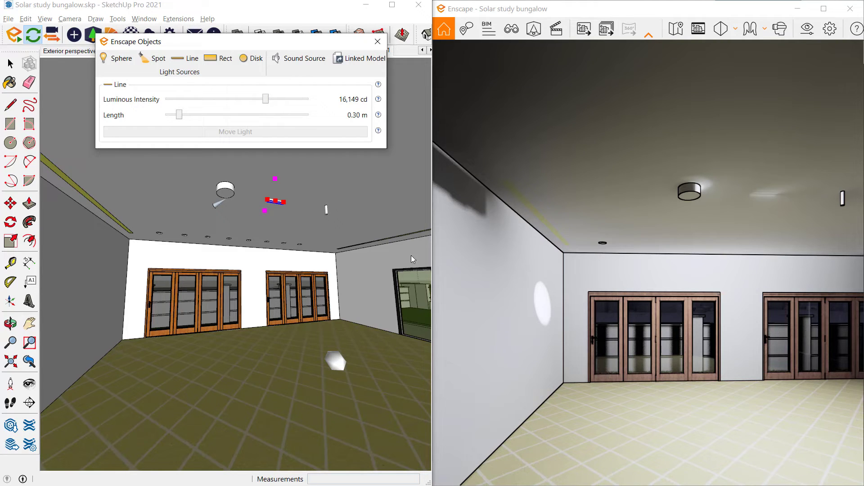
click(377, 42)
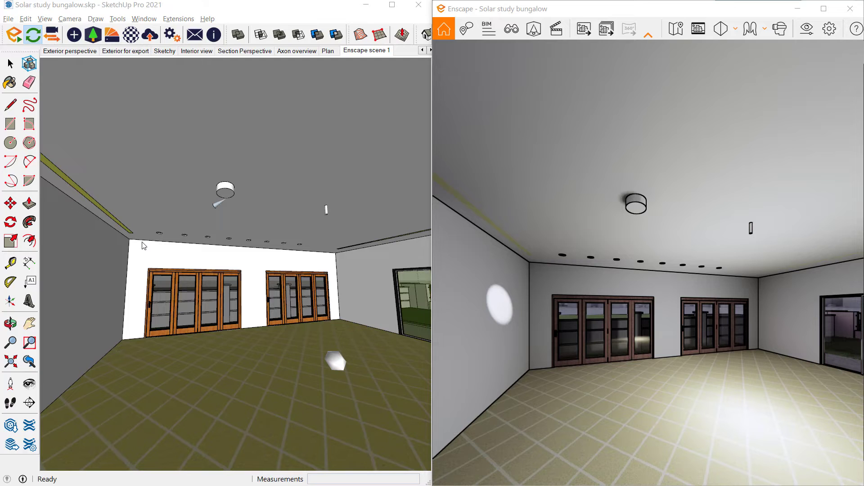
- Open the first recessed downlight in the ceiling row for editing and hide the rest of the model
scroll(171, 225, up, 10)
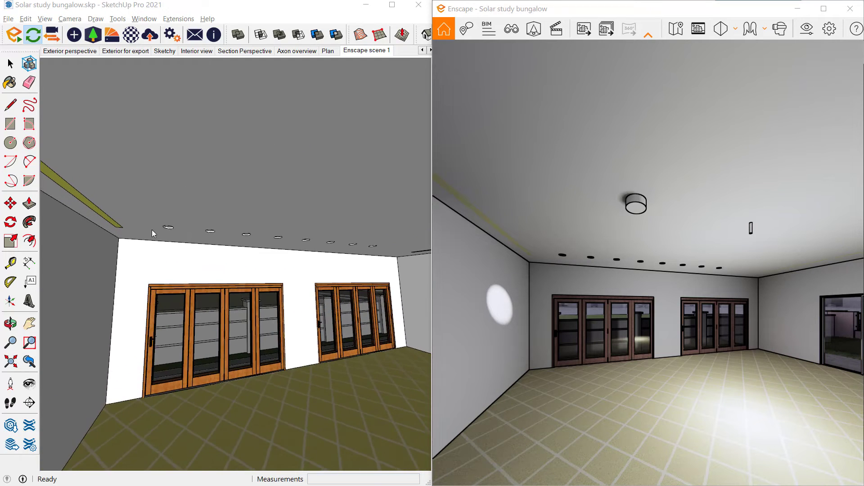
scroll(172, 224, up, 6)
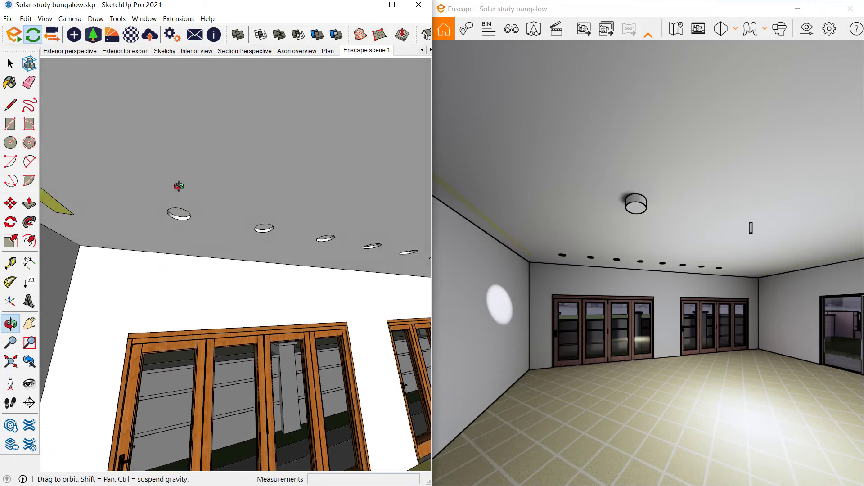
scroll(182, 210, up, 2)
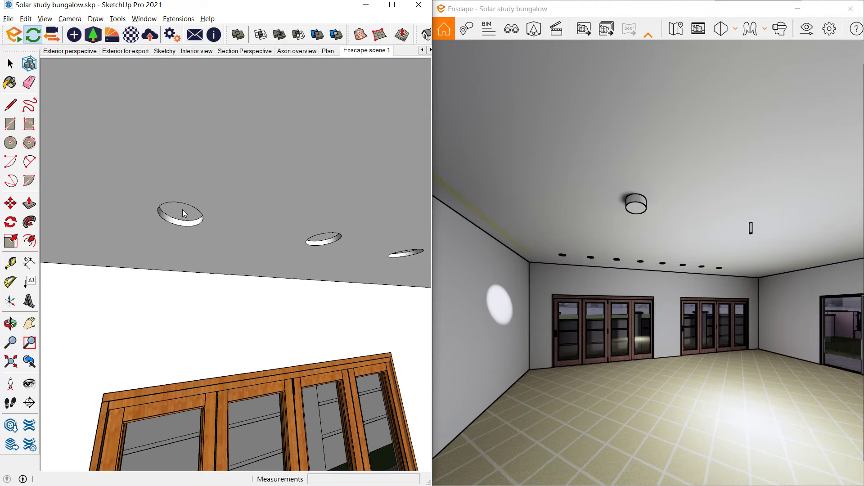
scroll(182, 216, down, 3)
scroll(171, 247, down, 5)
middle_drag(153, 290, 148, 290)
mouse_move(172, 248)
middle_down()
mouse_move(162, 298)
mouse_move(154, 266)
mouse_move(162, 260)
middle_up()
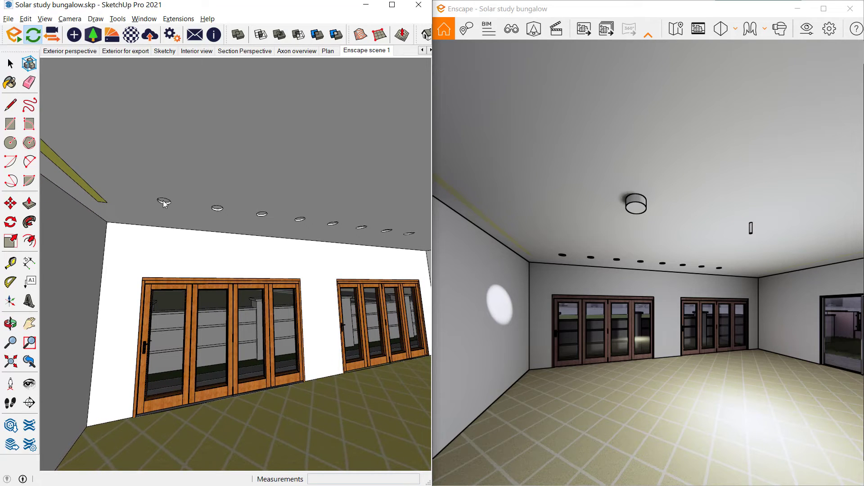
key(space)
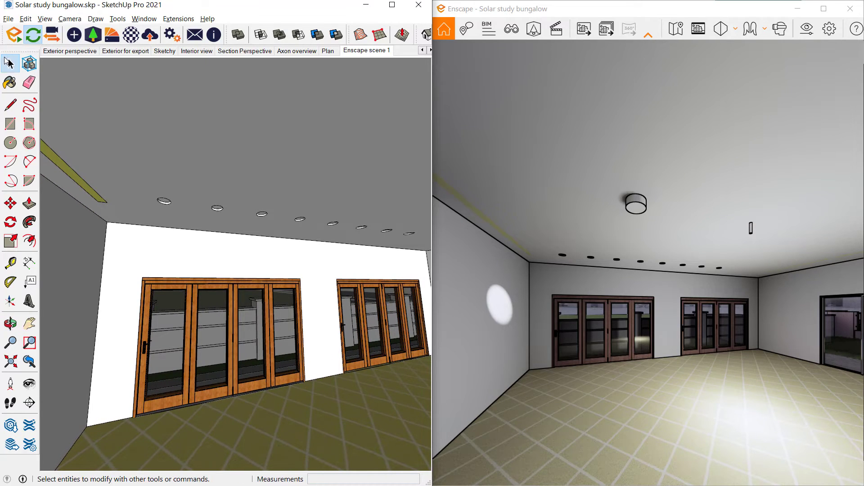
double_click(165, 203)
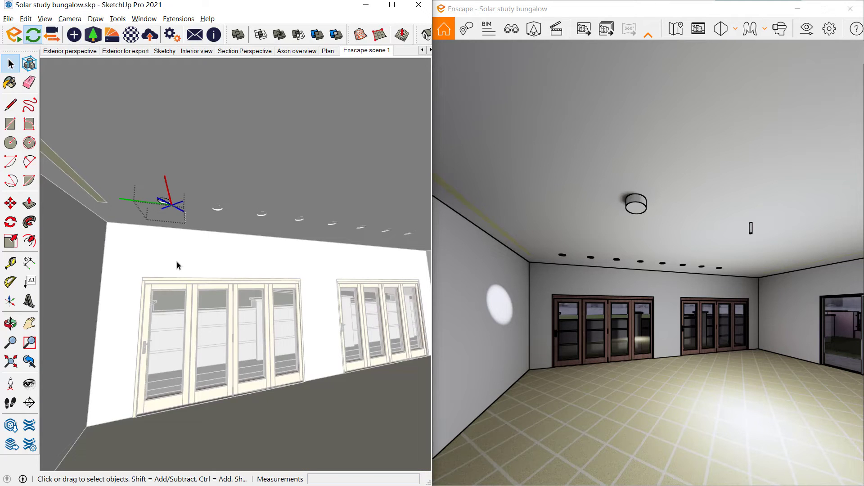
key(h)
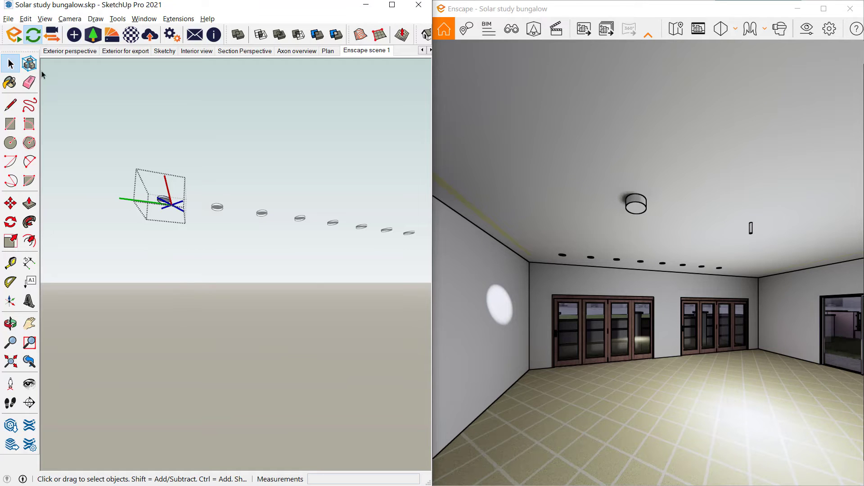
- Reopen Enscape Objects and position a new spot light source at the centre of the opened downlight's ring
click(74, 36)
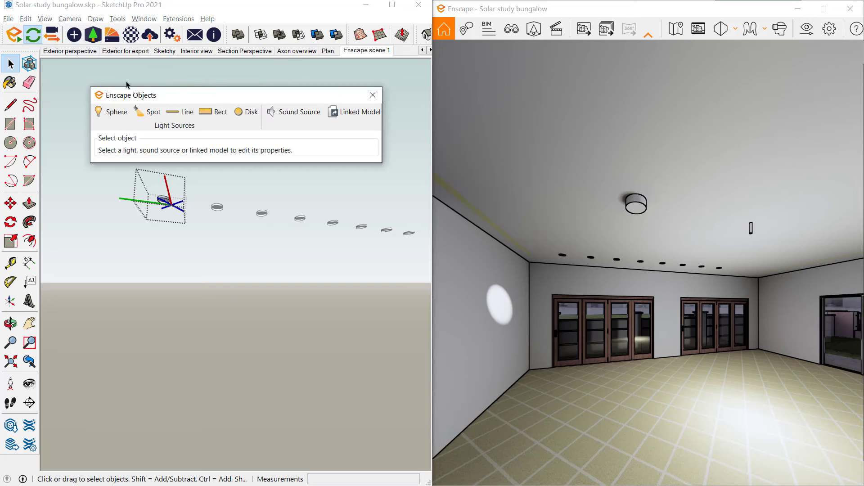
click(144, 118)
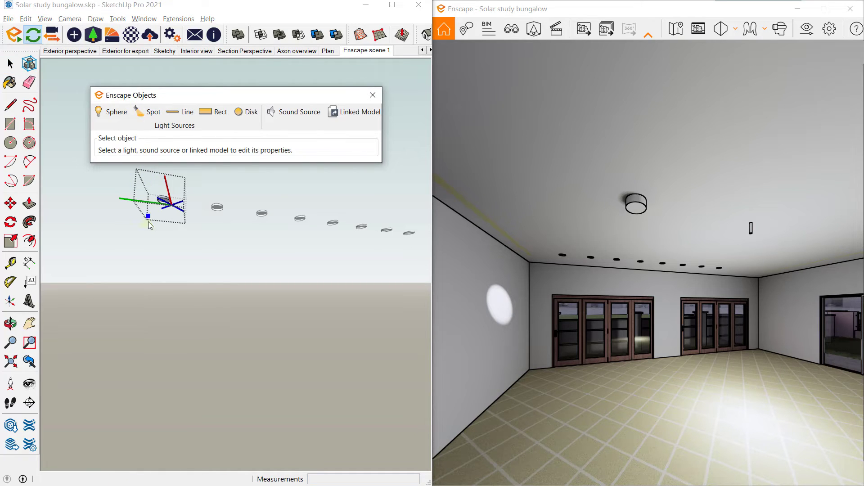
scroll(164, 203, up, 4)
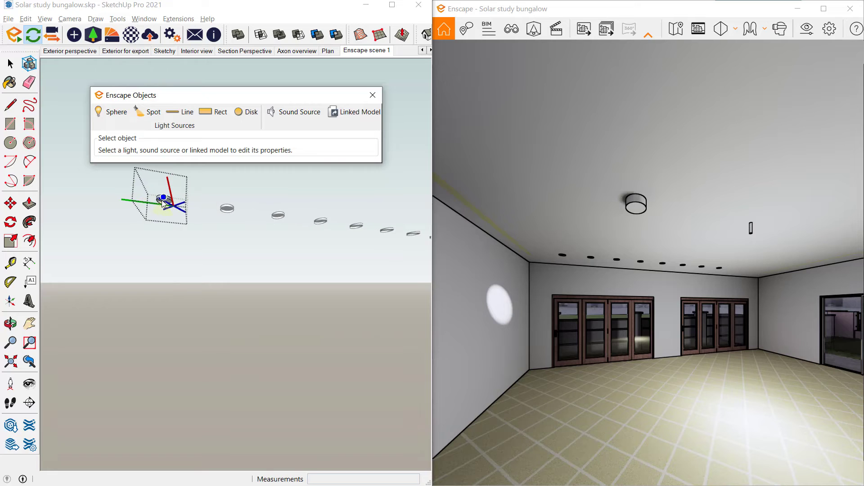
click(163, 204)
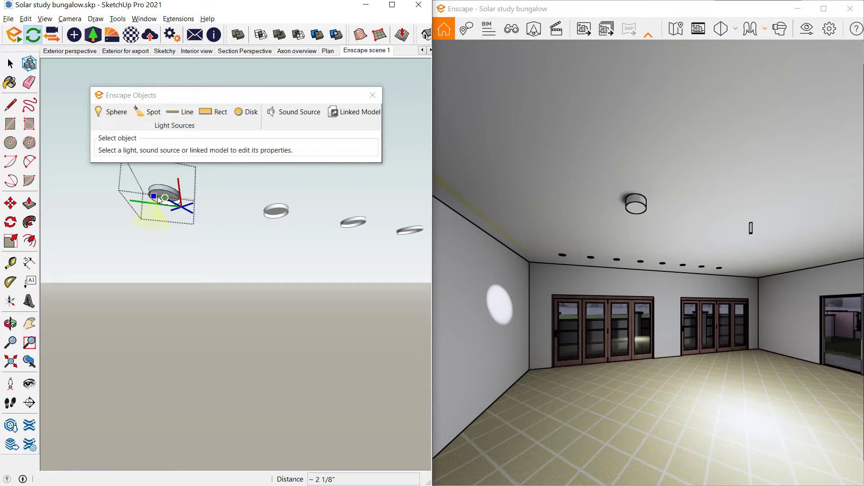
scroll(158, 196, up, 3)
click(167, 193)
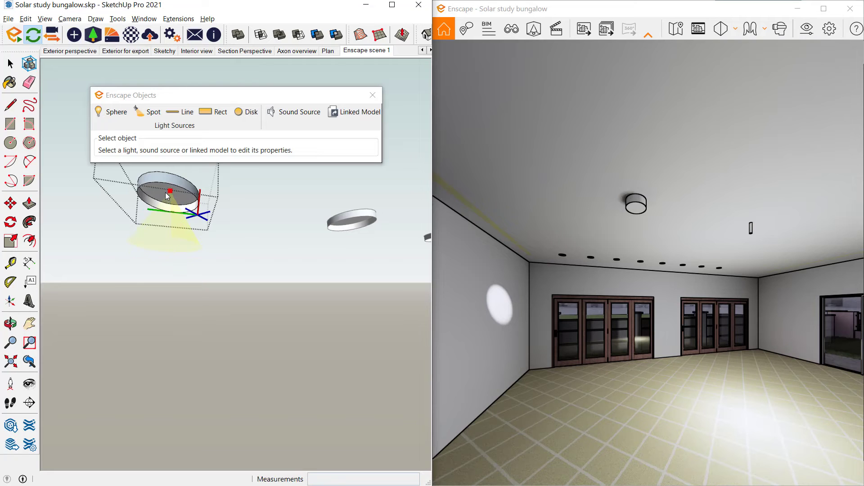
- Aim the downlight's spot light straight down below its ring and finish placing it
scroll(185, 299, down, 3)
drag(172, 311, 43, 205)
scroll(171, 369, down, 3)
click(10, 343)
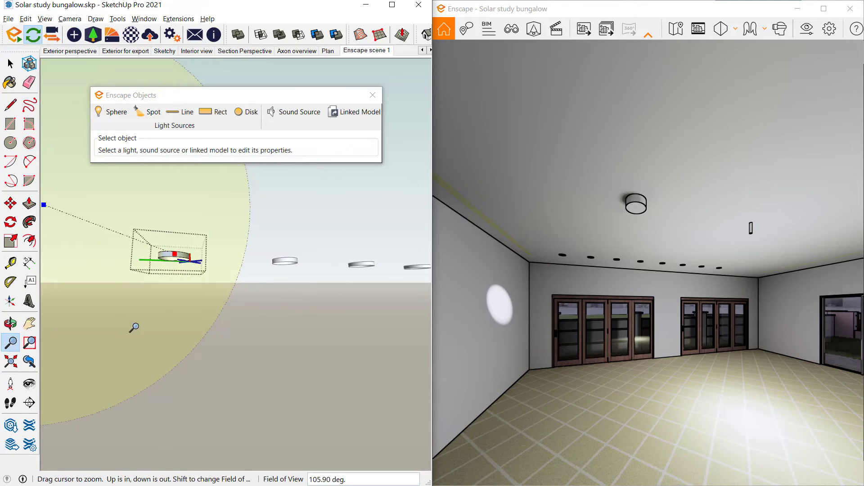
drag(133, 325, 132, 351)
click(29, 384)
drag(154, 321, 164, 347)
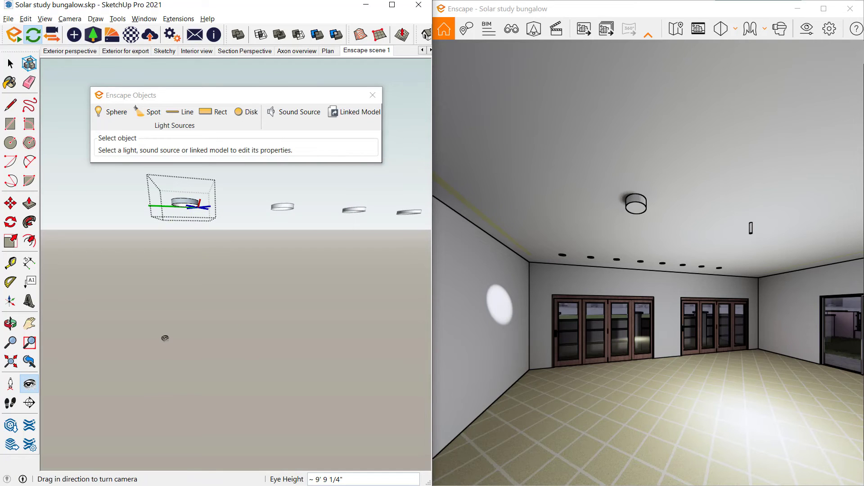
key(Escape)
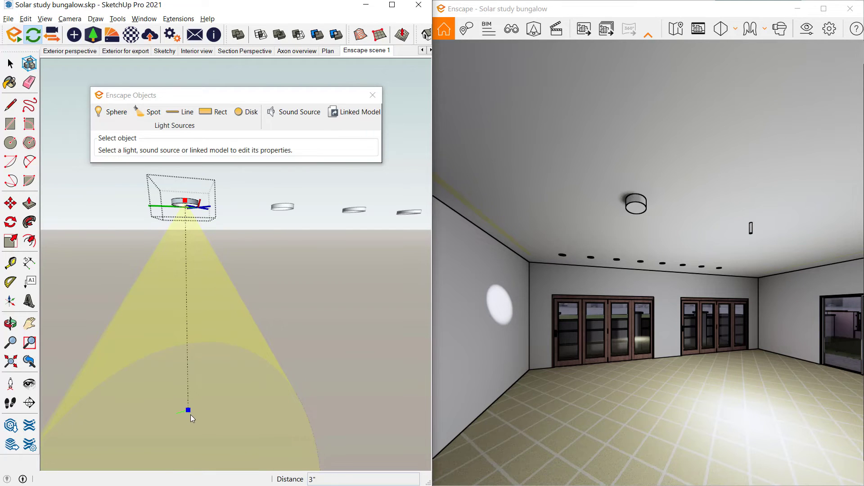
click(191, 416)
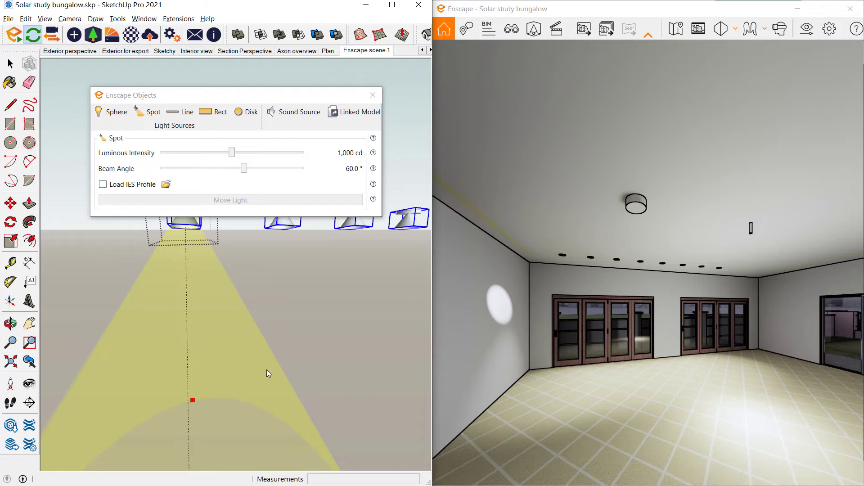
- Show the rest of the model again around the opened downlight while keeping its spot light selected
mouse_move(184, 404)
middle_down()
mouse_move(216, 360)
mouse_move(247, 261)
middle_up()
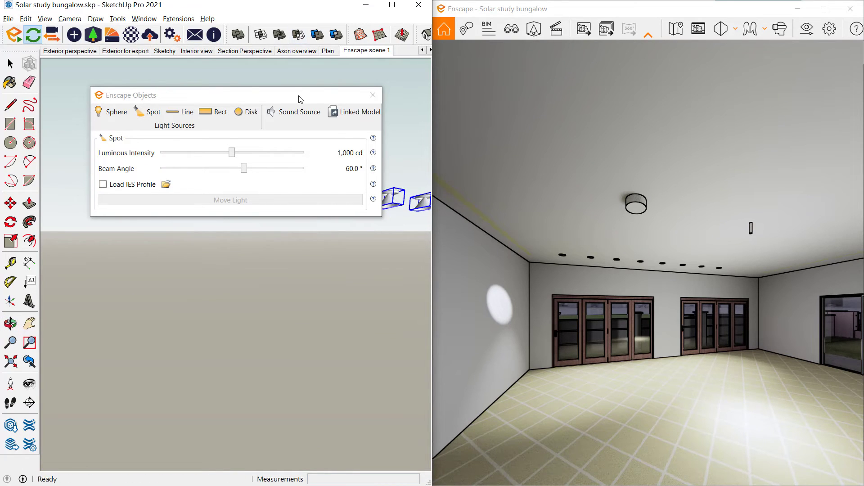
drag(300, 97, 255, 58)
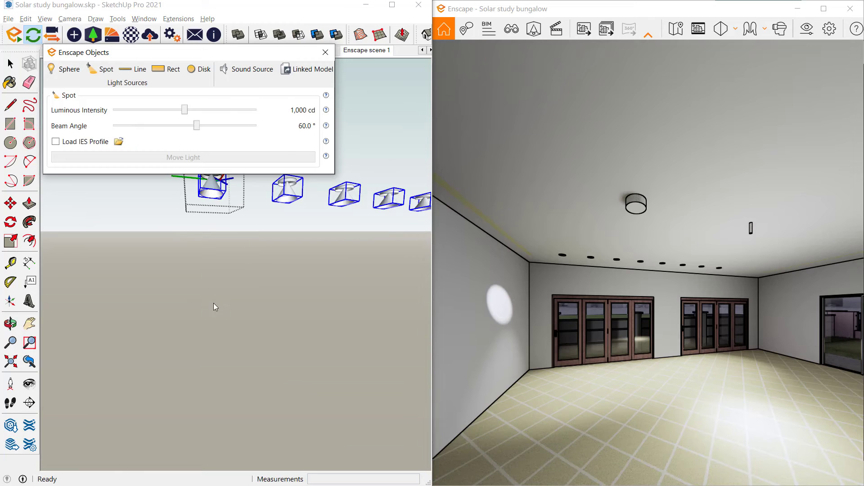
click(233, 229)
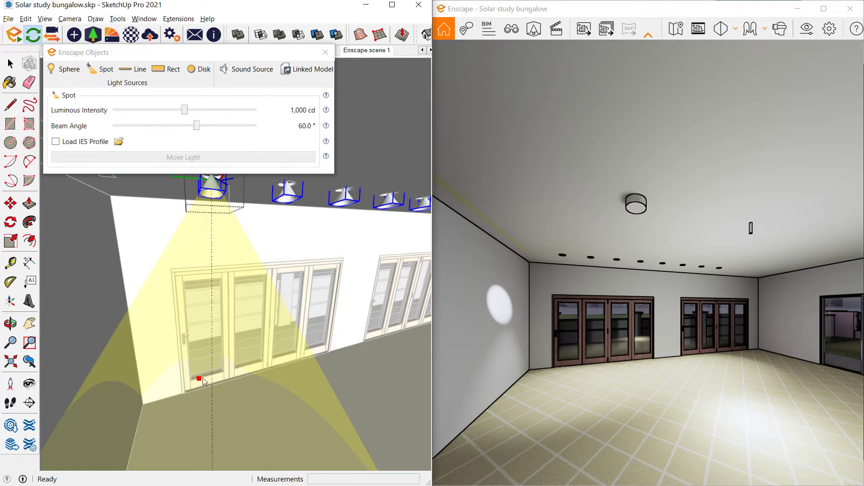
scroll(246, 346, up, 5)
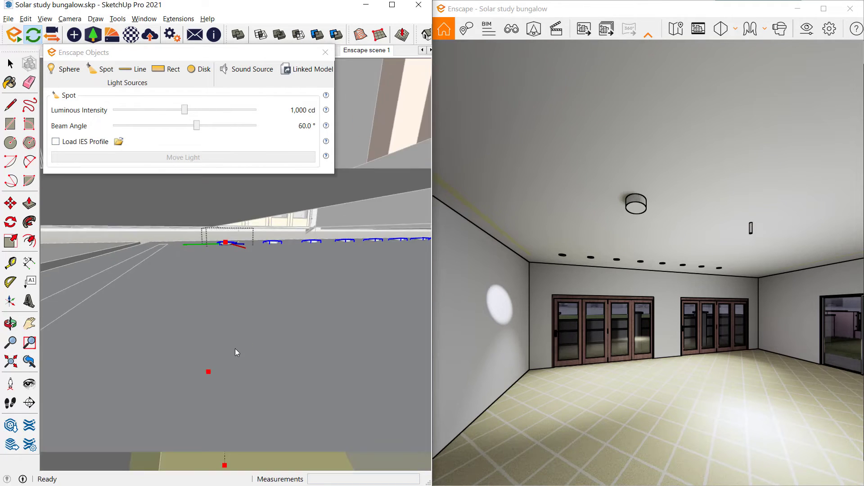
scroll(150, 347, down, 5)
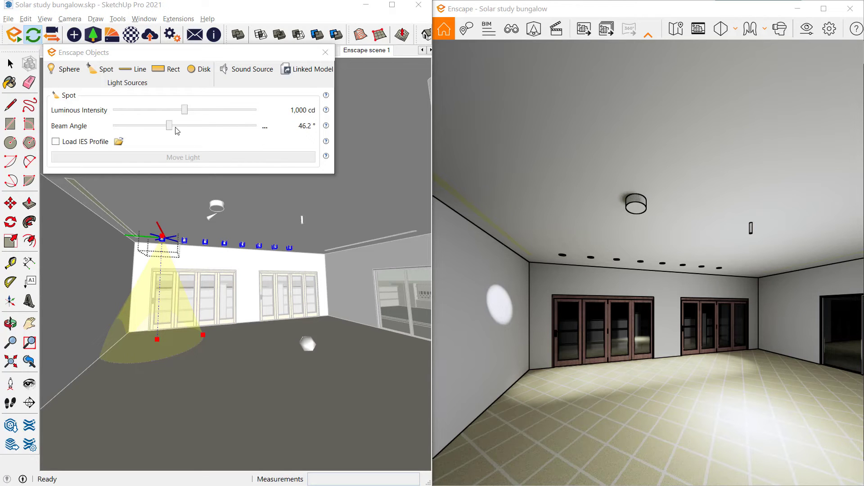
- Set the downlight's spot light to a luminous intensity of 4,393 cd and a beam angle of 27.8°
drag(169, 127, 121, 128)
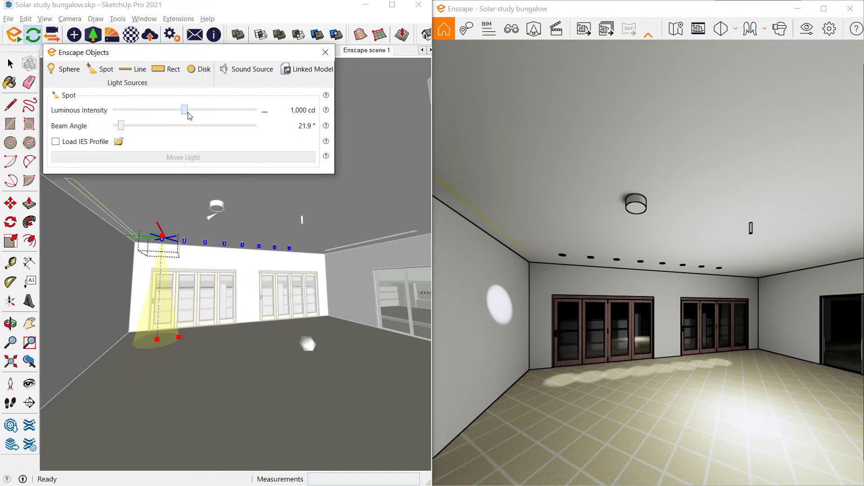
drag(183, 112, 200, 112)
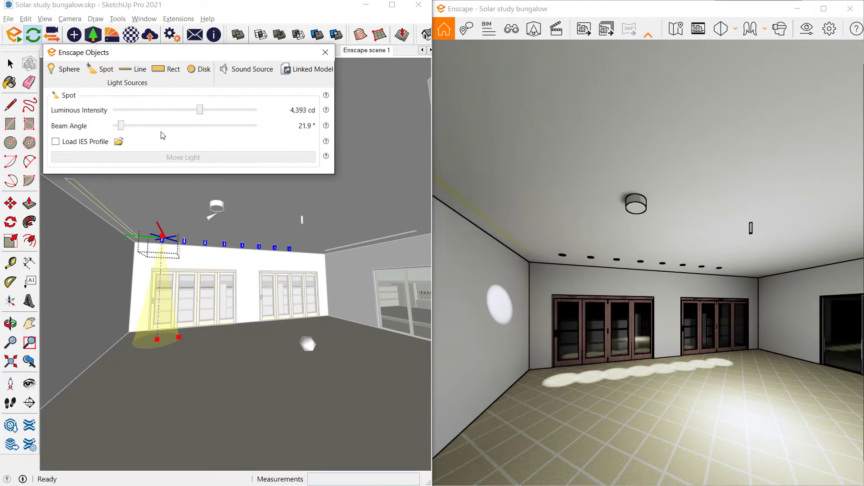
mouse_move(121, 126)
mouse_down()
mouse_move(166, 141)
mouse_move(128, 136)
mouse_up()
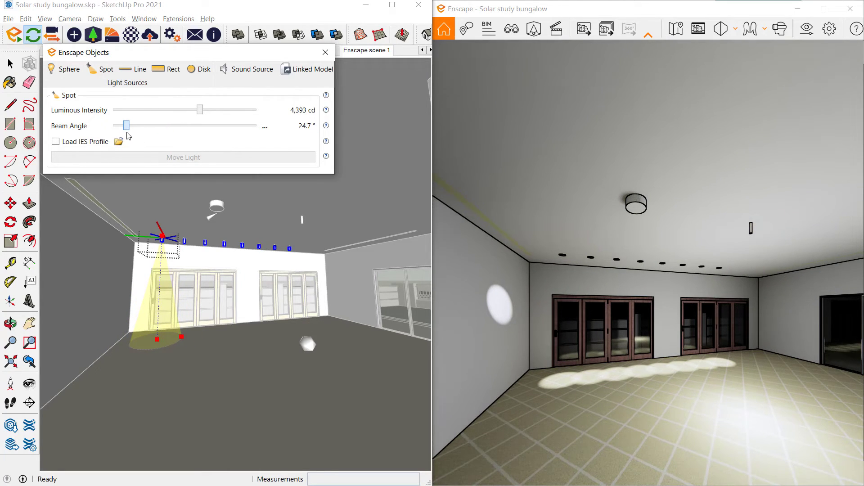
drag(128, 136, 128, 136)
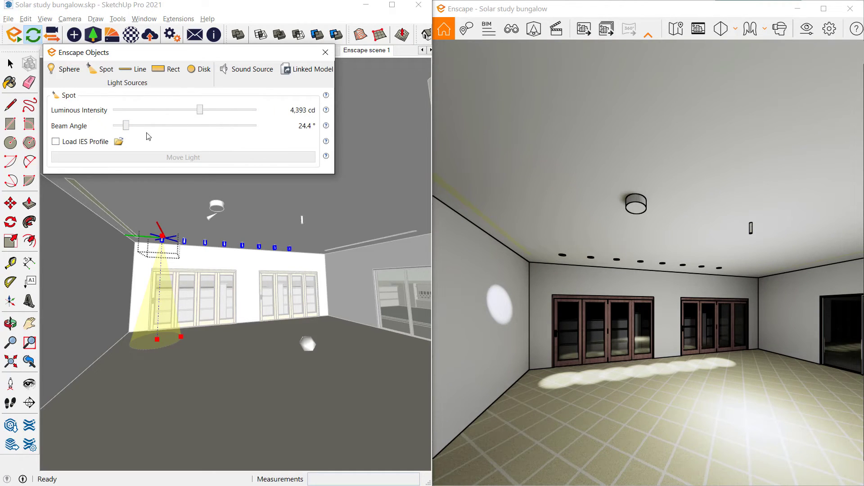
drag(126, 126, 134, 126)
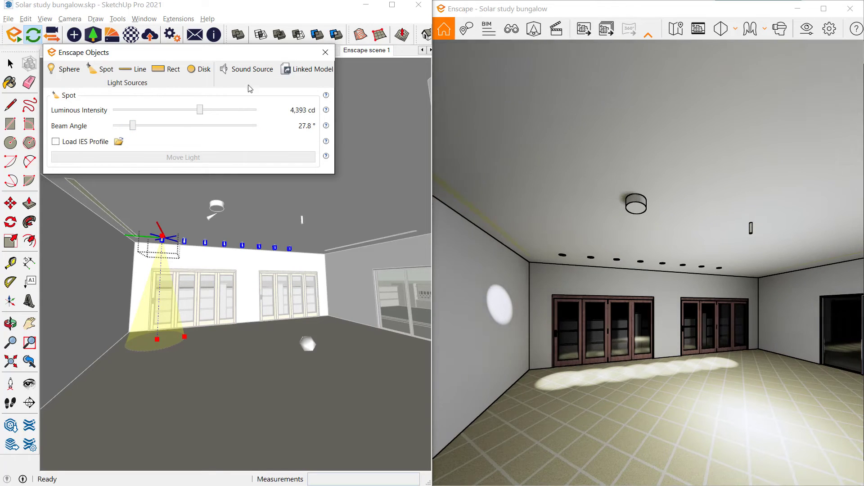
- Retarget the downlight's spot light onto the wall above the folding doors and widen its beam angle
click(320, 58)
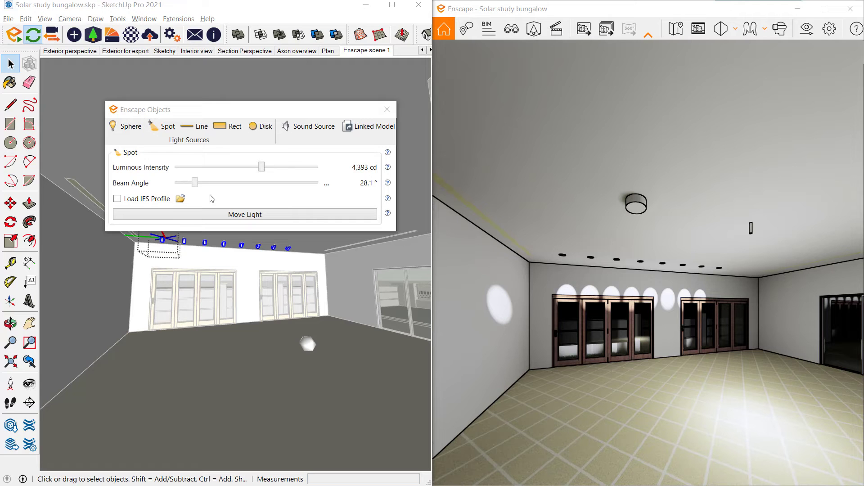
drag(204, 188, 235, 174)
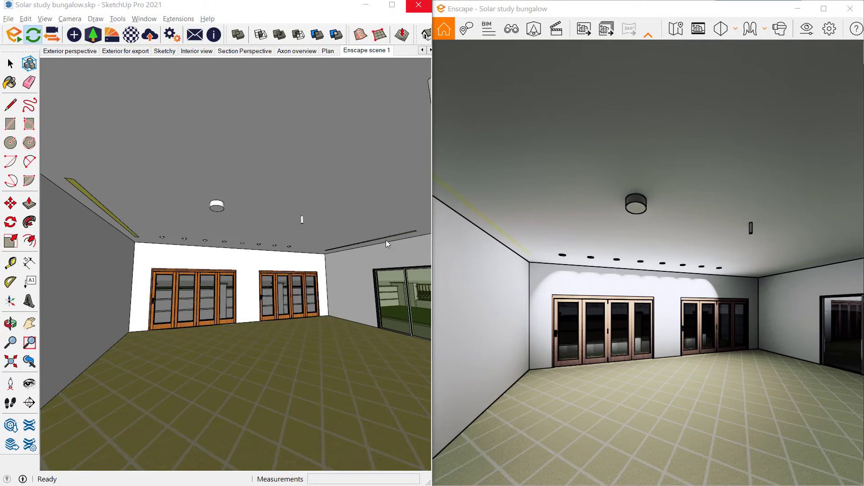
- Open the Enscape Material Editor and change the type of the yellow Color E03 material to Self-illuminated
click(130, 36)
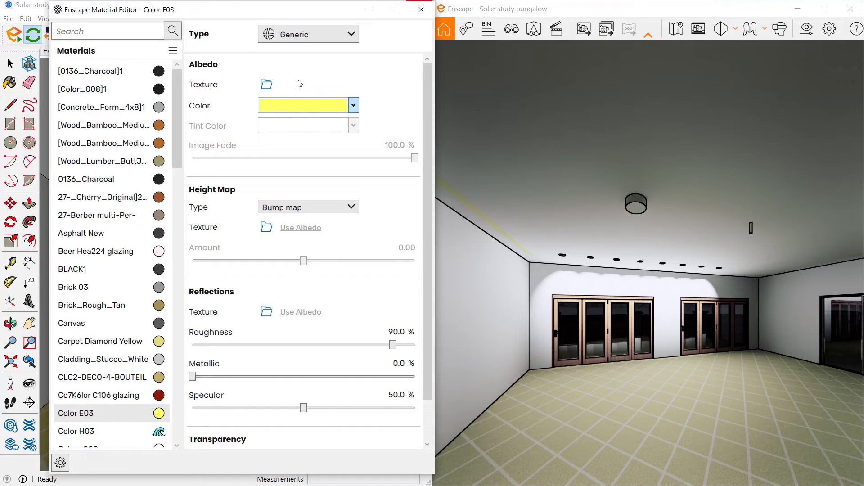
click(301, 35)
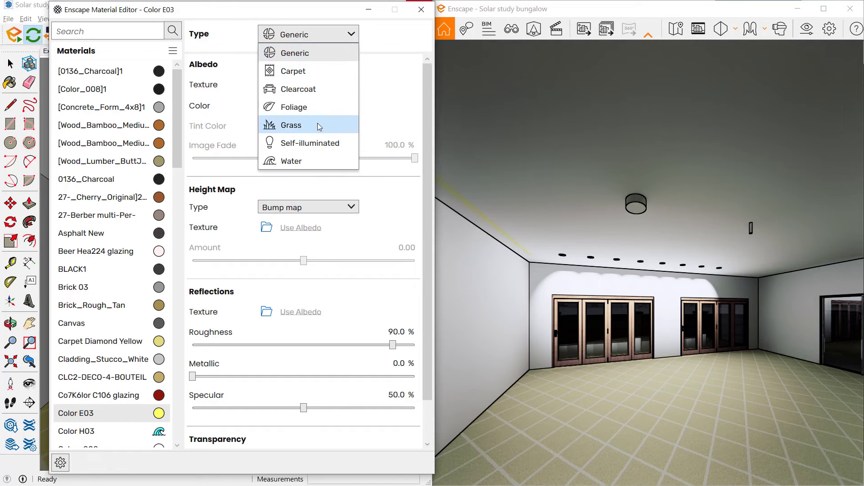
click(315, 141)
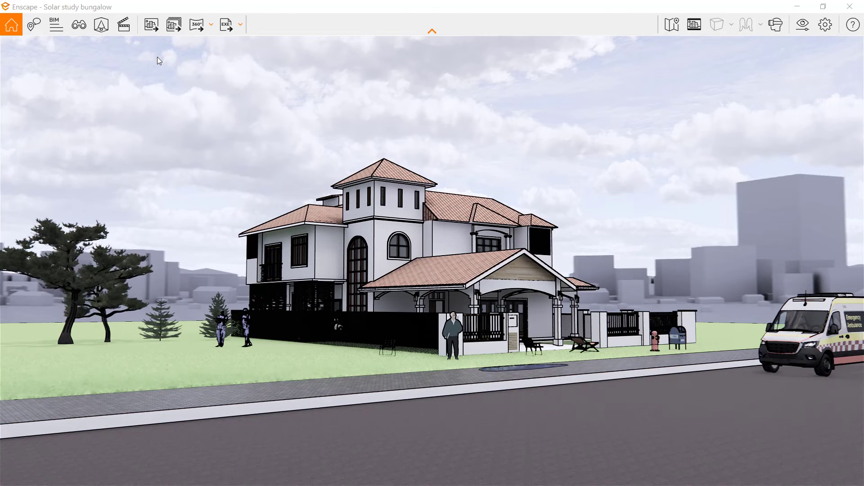
- Open the Video Editor for the exterior view of the bungalow and turn on the safe frame
click(122, 27)
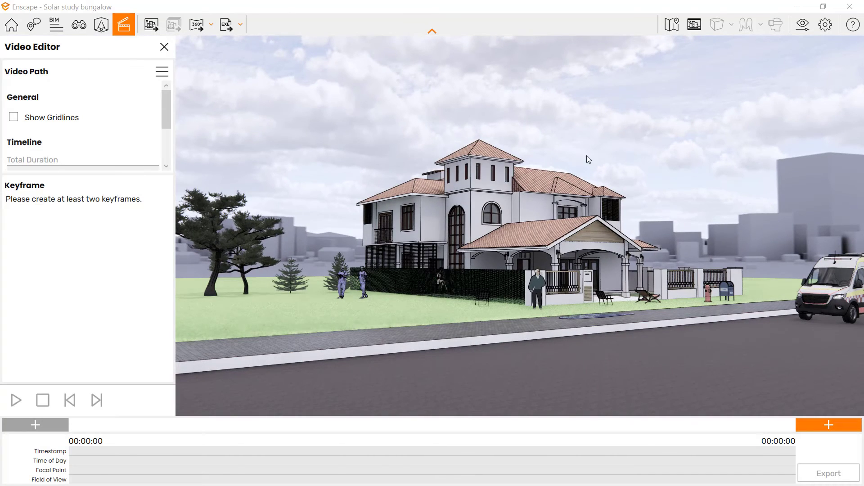
click(692, 25)
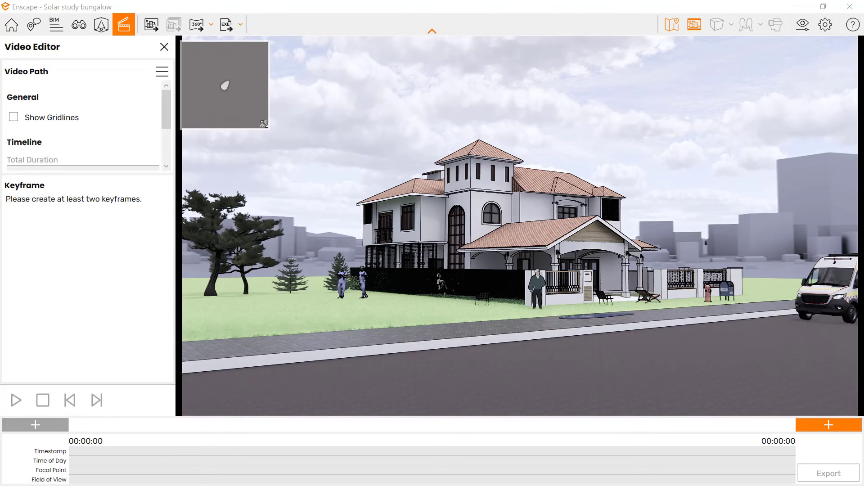
- Enlarge the mini map, use it to bring the camera closer to the bungalow, and hide the map again
drag(266, 128, 350, 180)
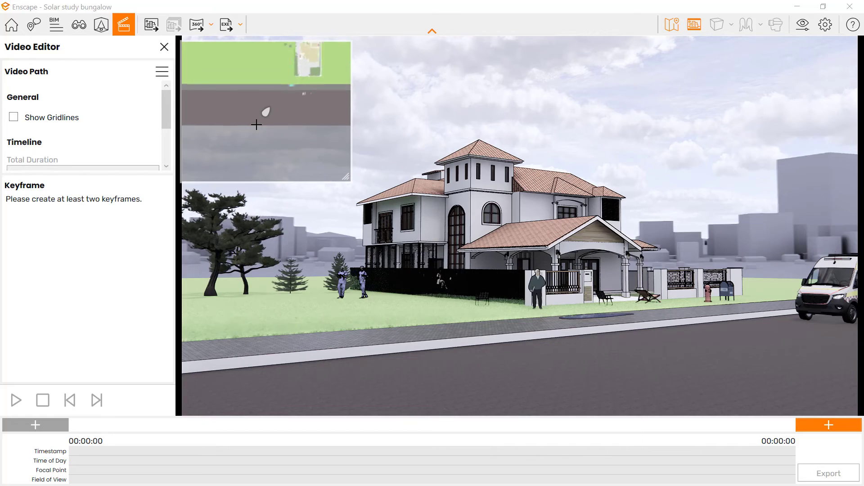
scroll(265, 100, up, 2)
click(281, 90)
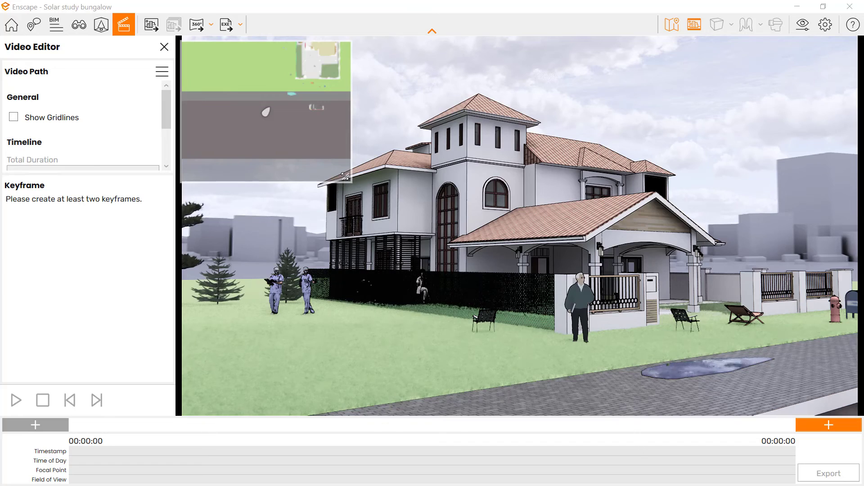
key(m)
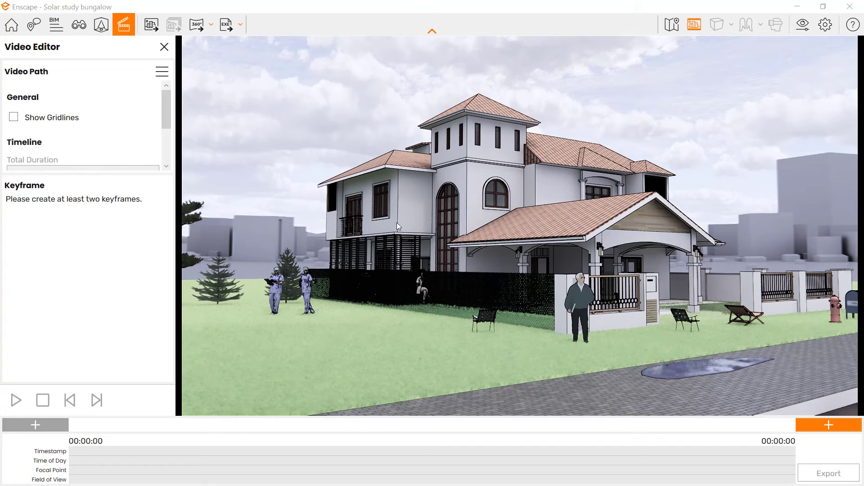
- Add a starting keyframe with the camera backed off towards the street, and an end keyframe slightly closer to the bungalow
key(s)
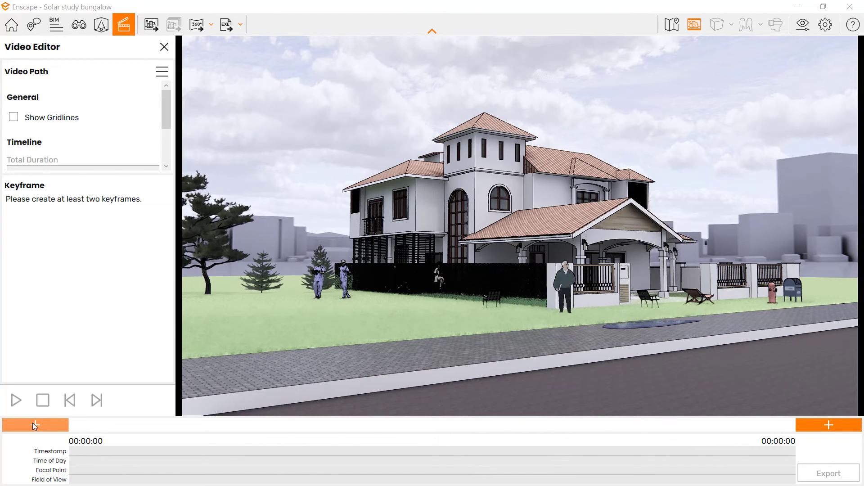
click(32, 422)
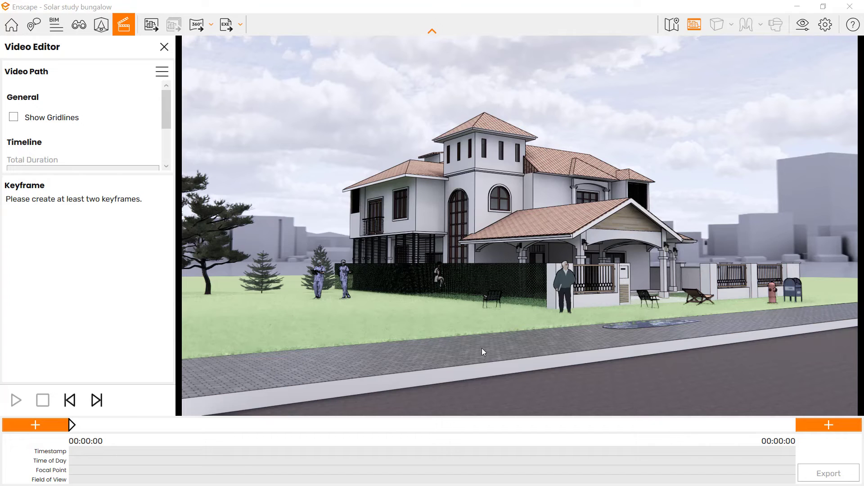
scroll(486, 316, up, 4)
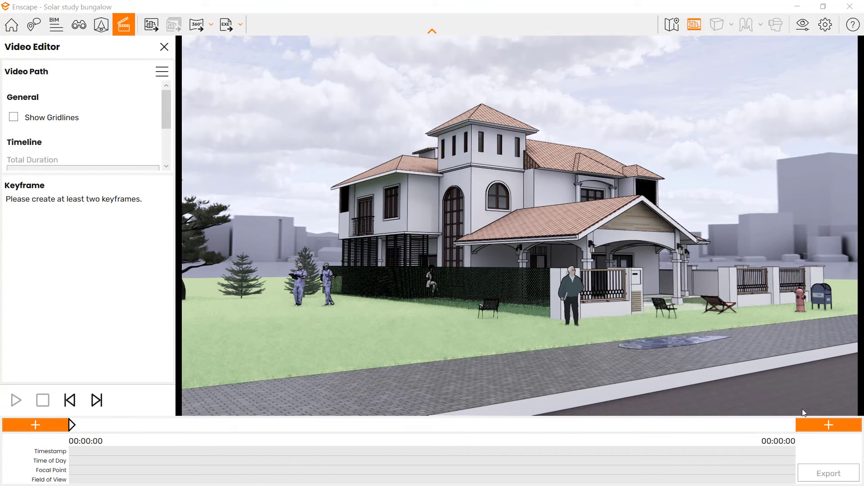
click(828, 425)
click(828, 425)
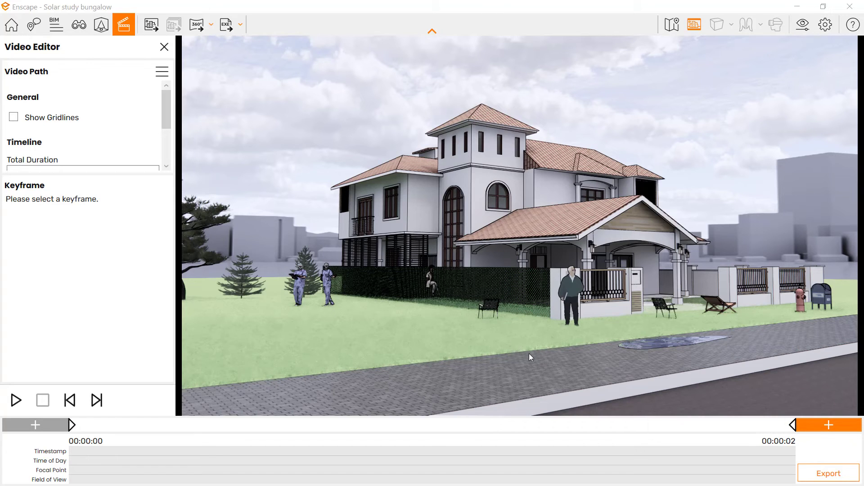
- Append one keyframe closer to the bungalow and another with the camera turned along the pavement towards the ambulance
scroll(527, 358, up, 1)
key(w)
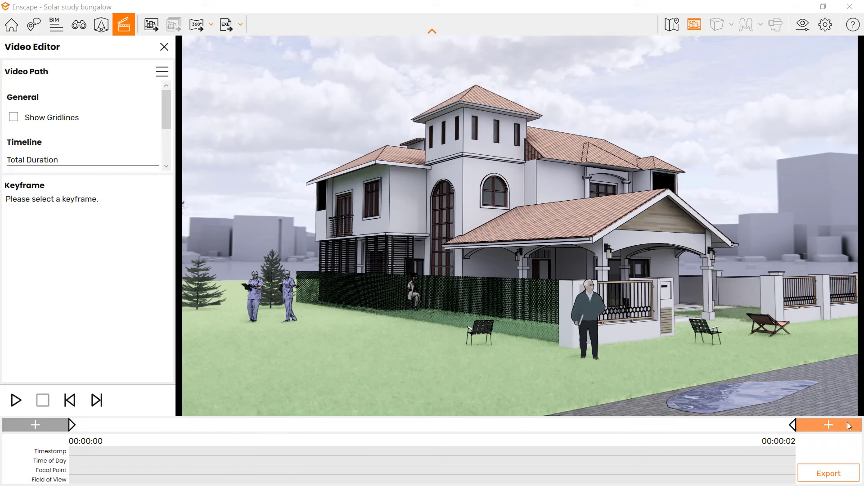
click(829, 425)
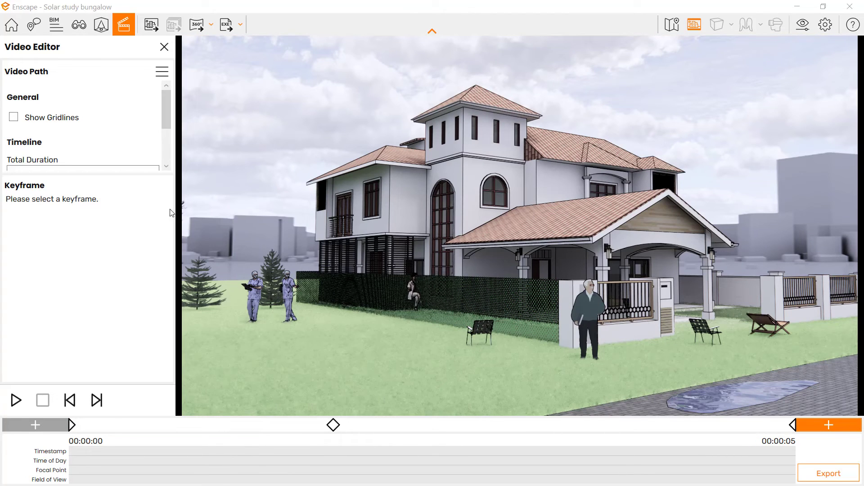
drag(495, 234, 786, 234)
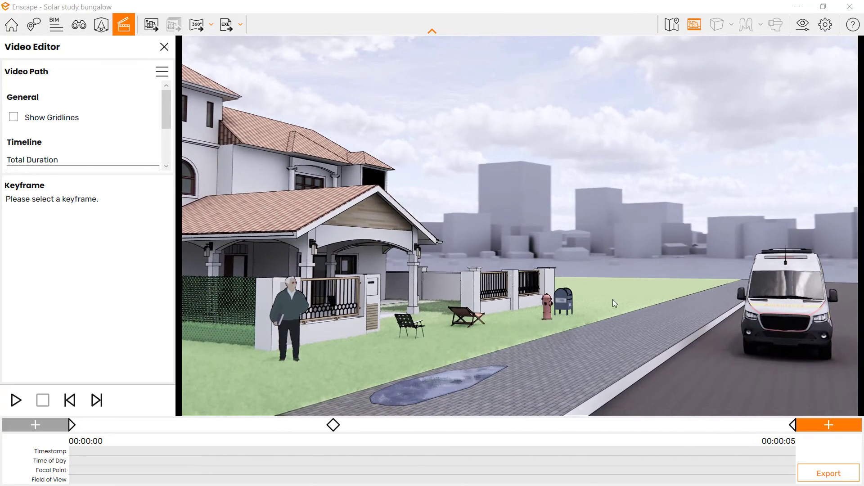
click(826, 426)
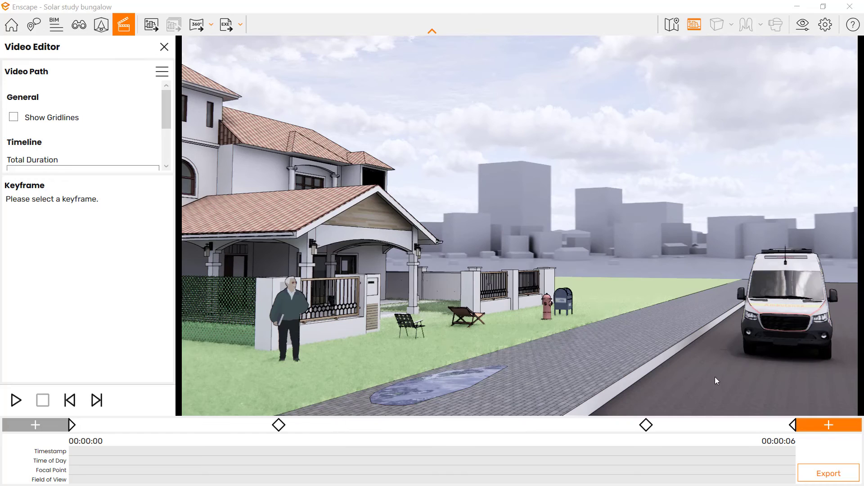
- Append a keyframe with the camera moved forward, turned back towards the bungalow's porch, and shifted slightly in height
key(w)
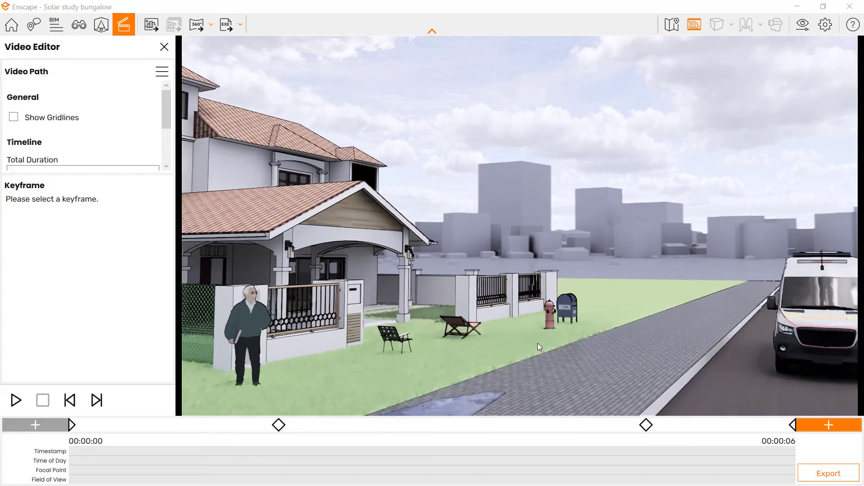
drag(425, 286, 324, 286)
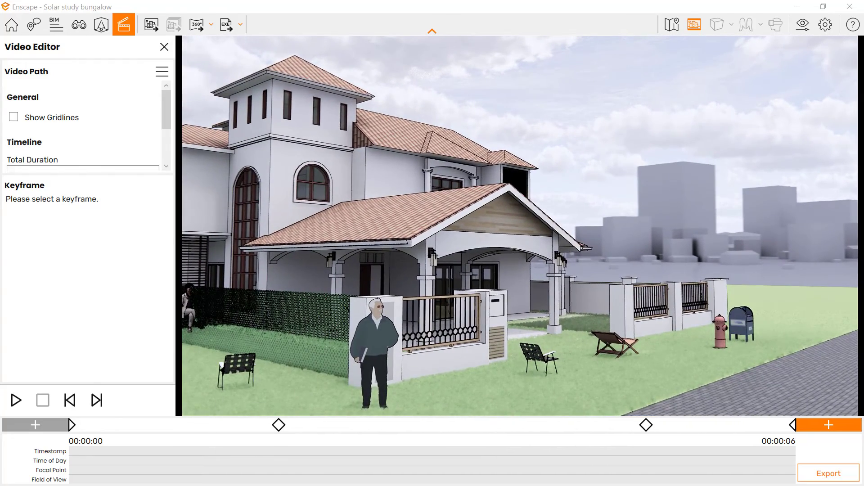
key(q)
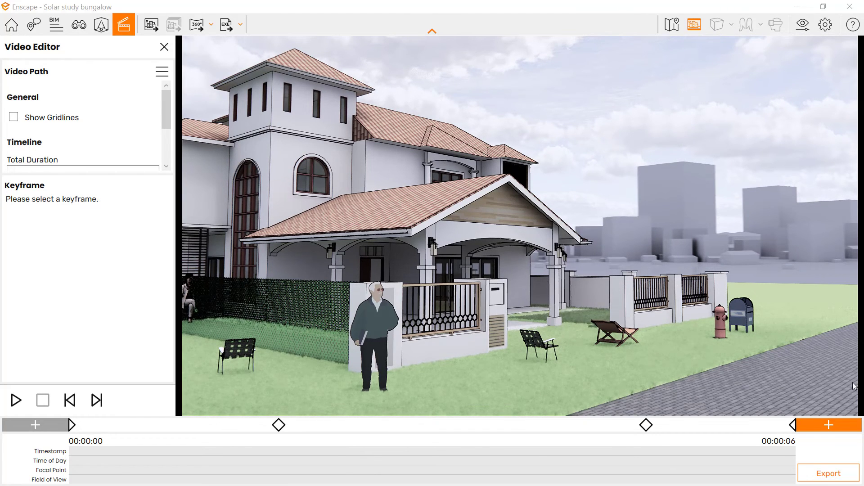
click(824, 425)
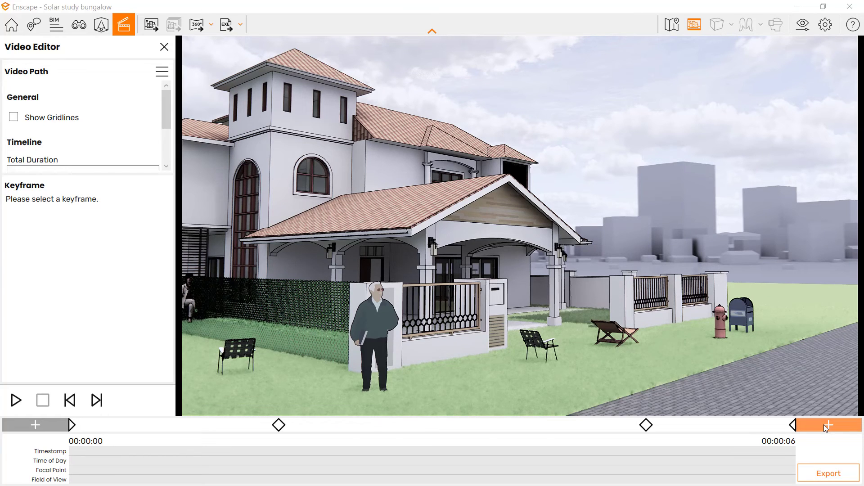
click(823, 425)
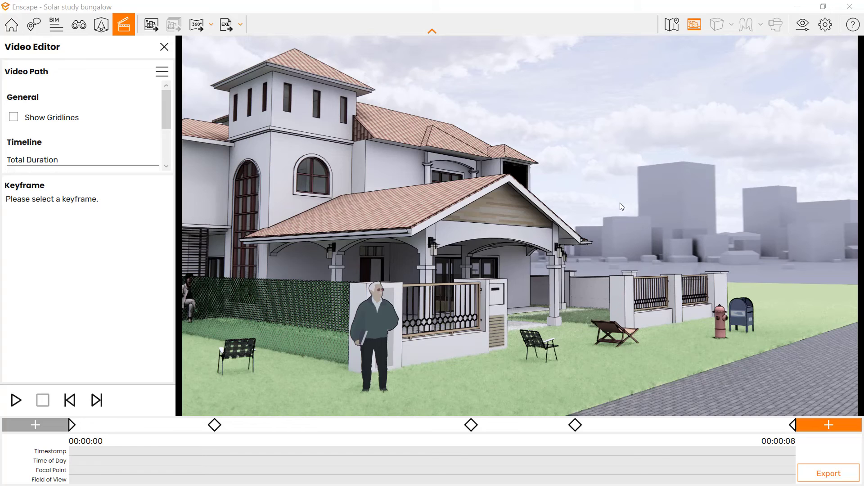
- Append a keyframe near the gate post, with the camera turned to frame the whole porch, deck chair and fire hydrant
click(582, 293)
key(Right)
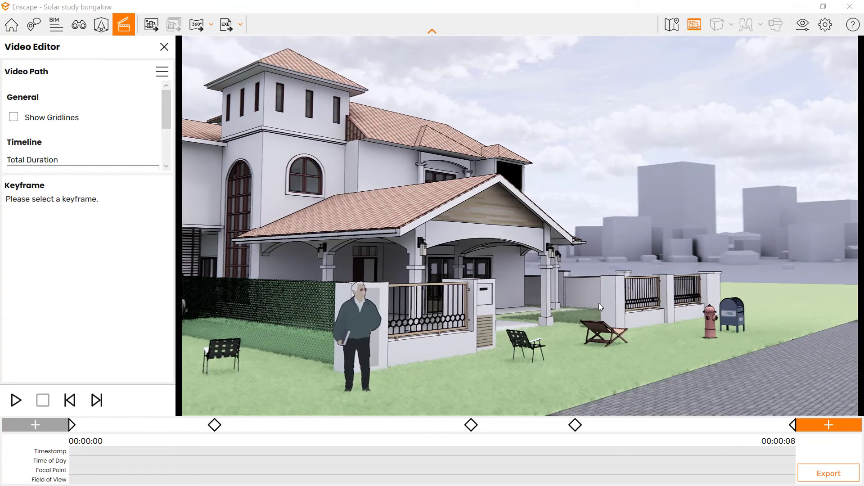
key(w)
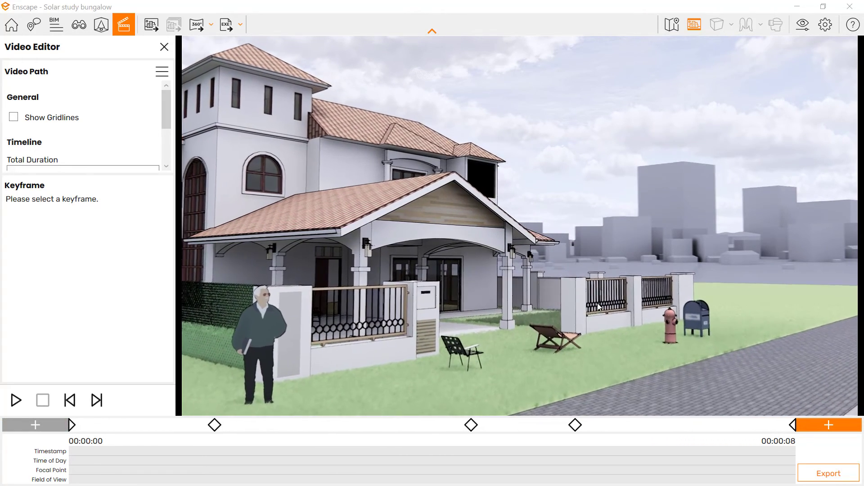
key(d)
key(w)
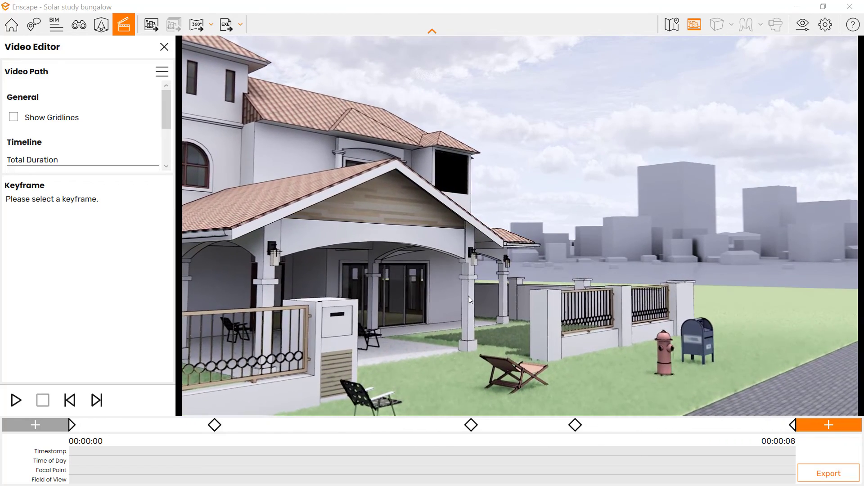
key(w)
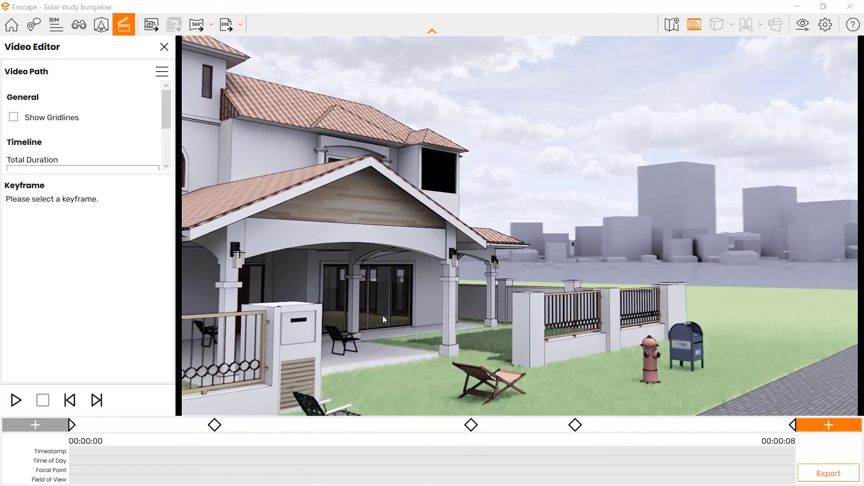
key(w)
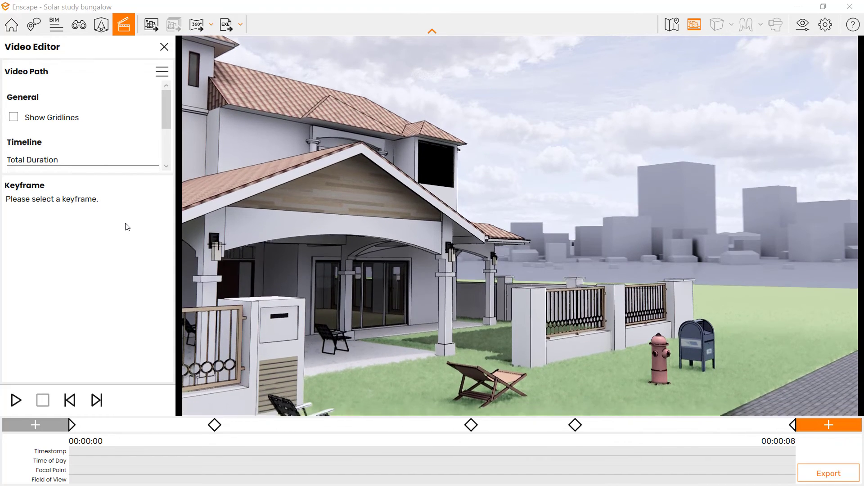
drag(342, 227, 206, 217)
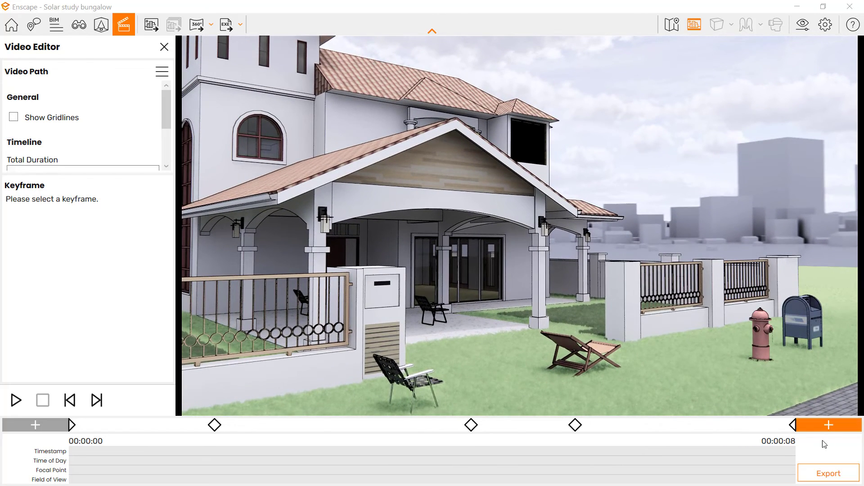
click(828, 425)
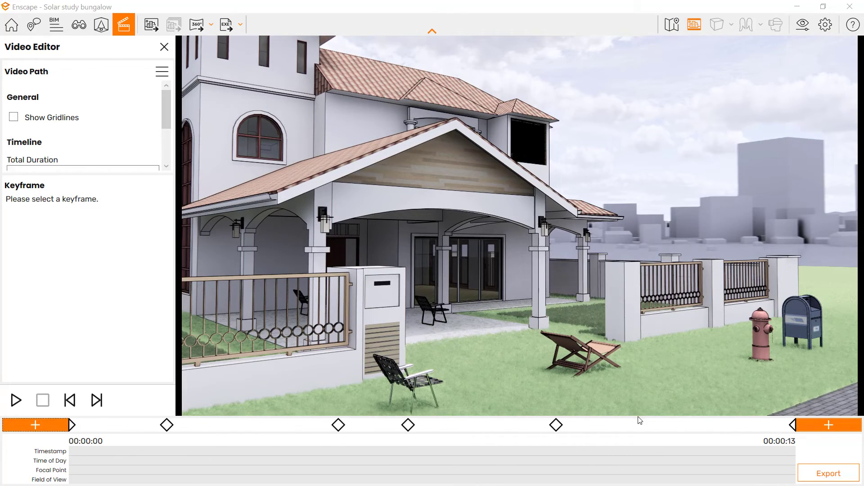
- Append a keyframe closer to the porch, with the camera turned and tilted down to include the front fence
scroll(574, 374, up, 6)
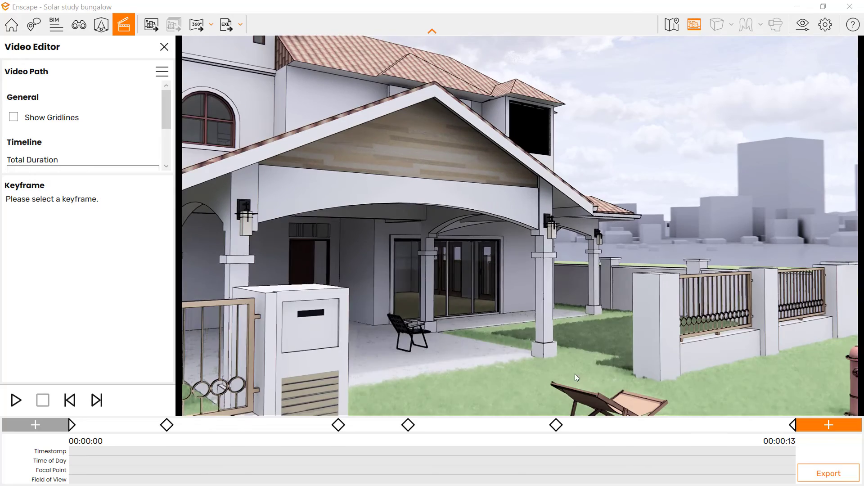
scroll(545, 362, up, 3)
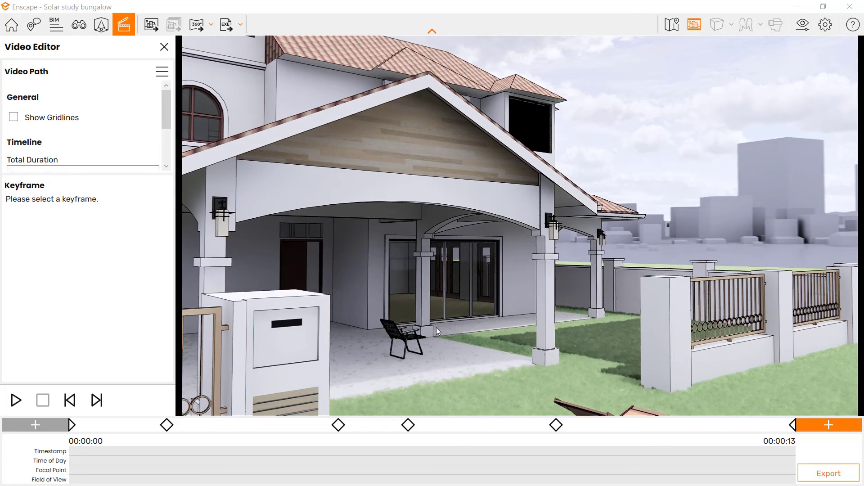
drag(461, 310, 349, 360)
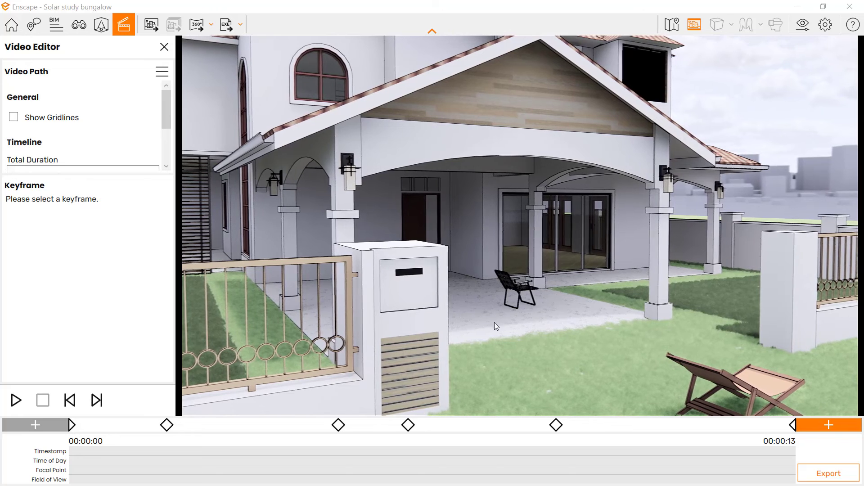
click(808, 426)
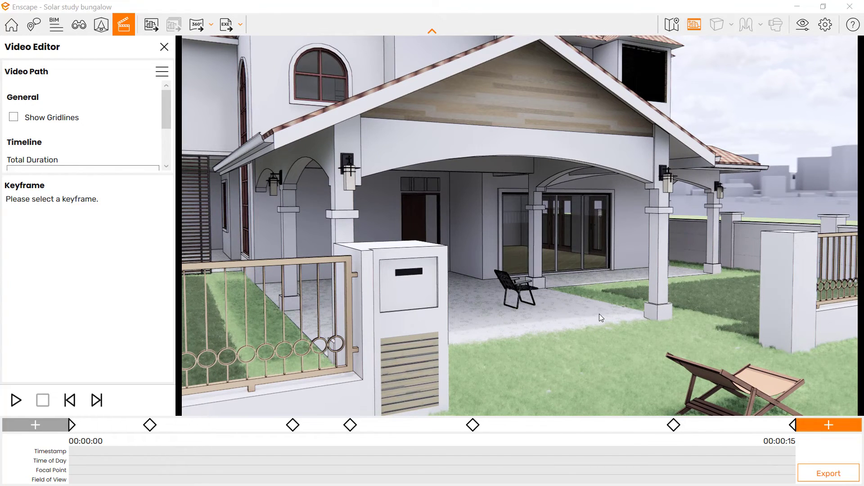
- Append two keyframes that swing the camera away from the porch towards the standing man and the tree on the lawn
drag(512, 329, 279, 331)
click(818, 426)
drag(661, 310, 345, 311)
drag(695, 360, 771, 349)
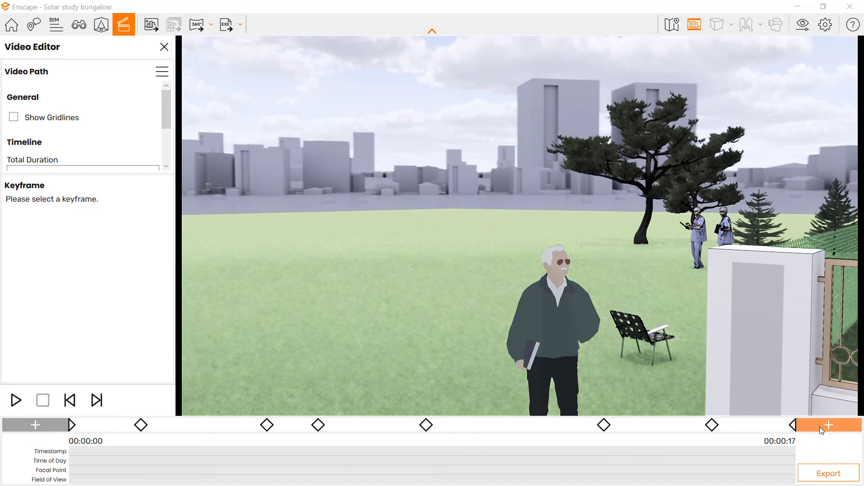
click(820, 427)
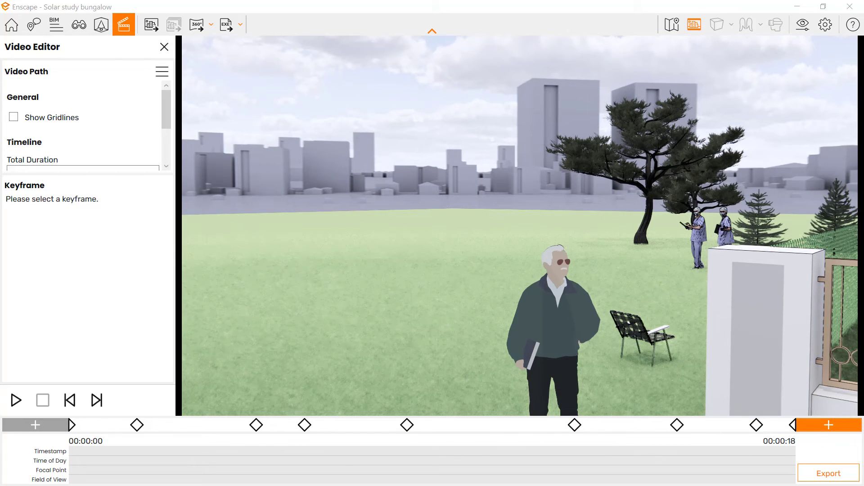
- Play a preview of the complete video path
click(18, 399)
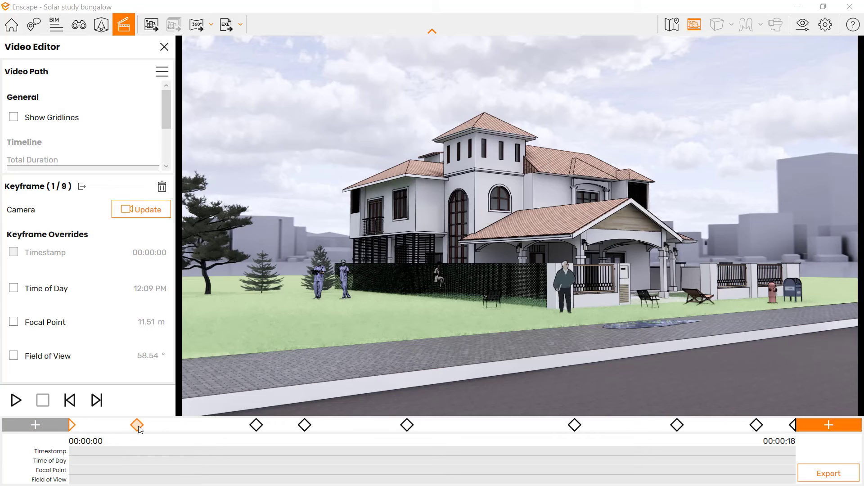
- Step through the second, third and fourth keyframes to check their camera views
click(136, 425)
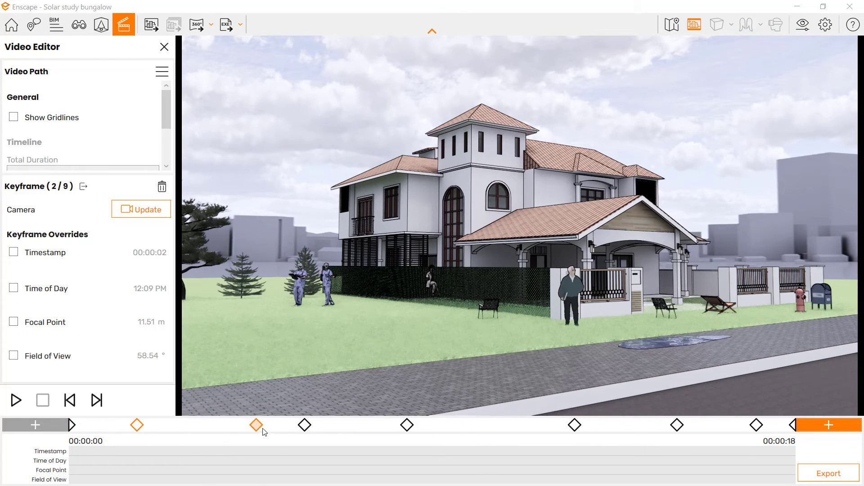
click(256, 425)
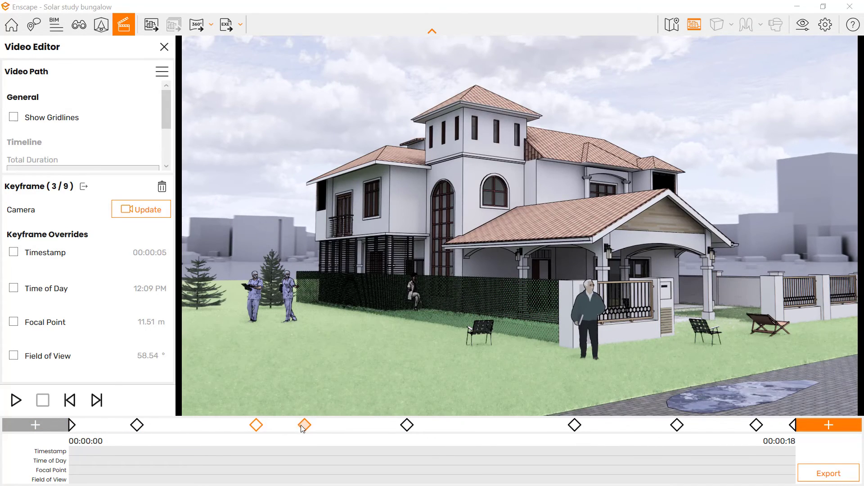
click(305, 425)
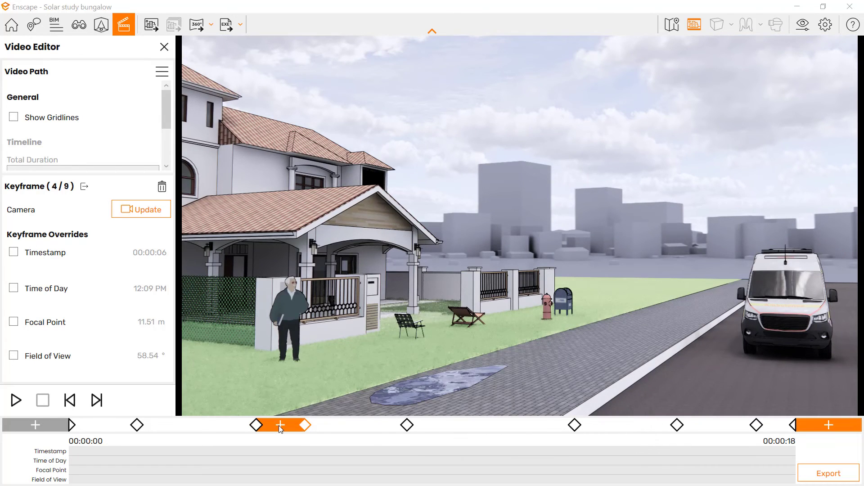
- Insert one keyframe just before and another just after the fourth keyframe, using the same camera view
click(279, 425)
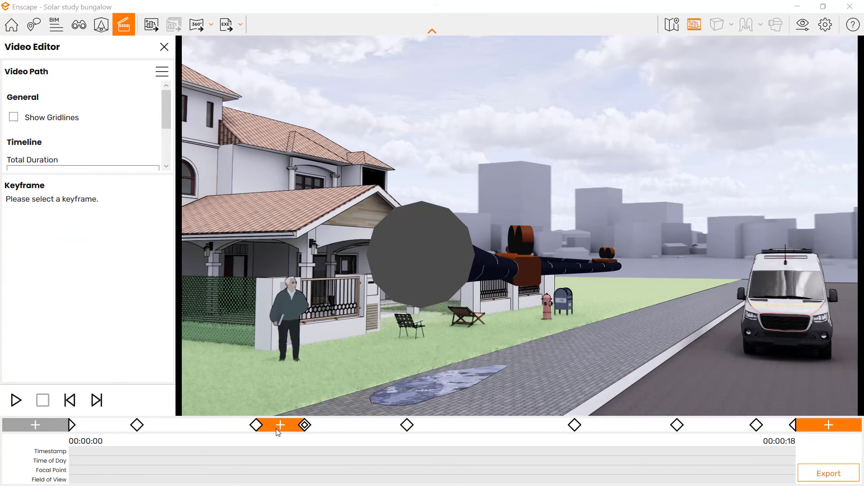
click(297, 425)
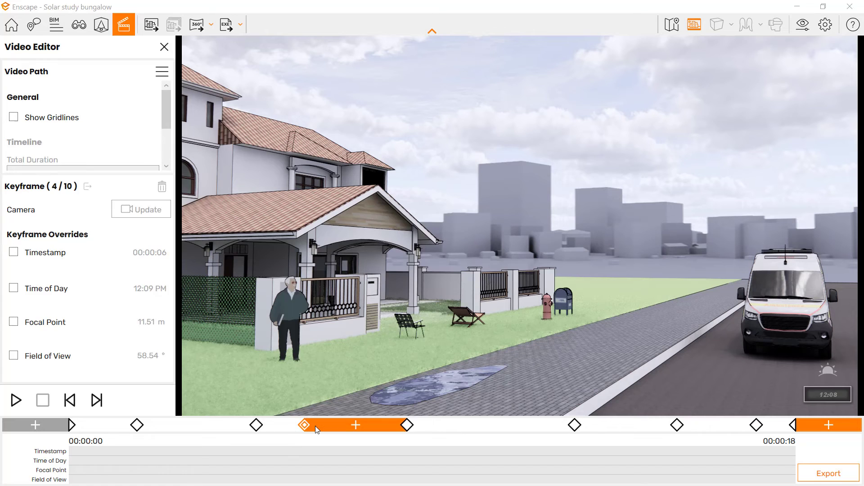
click(357, 426)
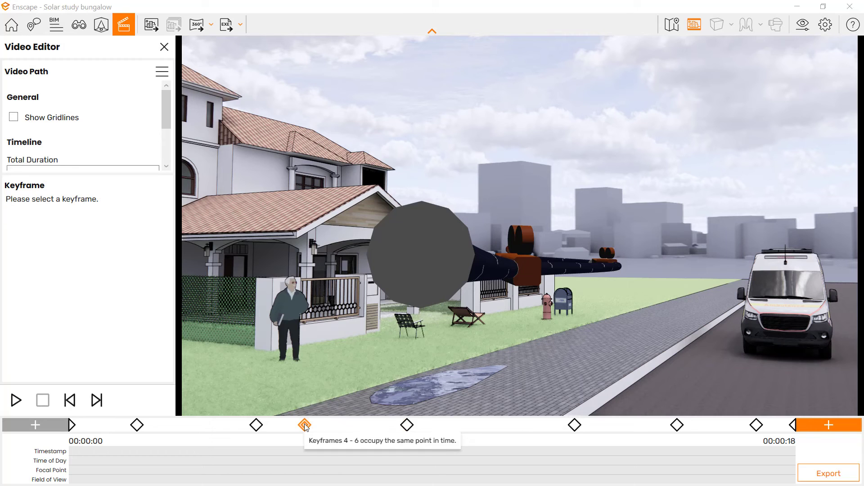
- Override the time of day at the 8-second keyframe and set it to 6:09 PM
click(407, 425)
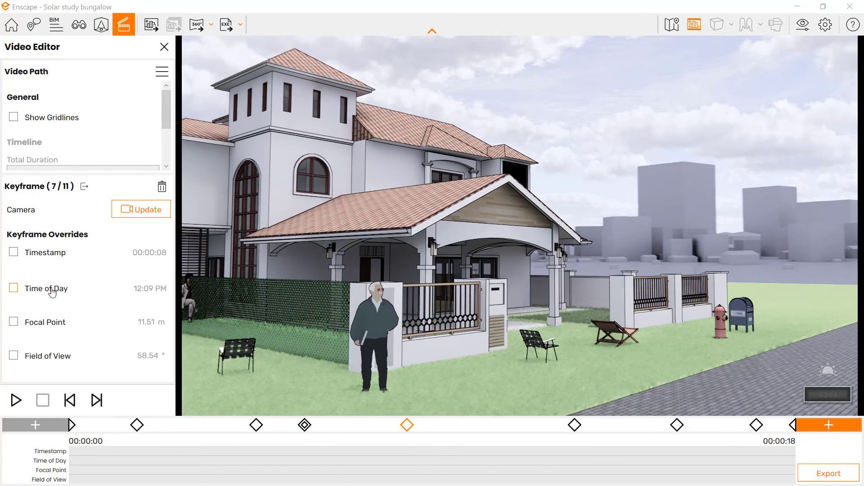
click(13, 289)
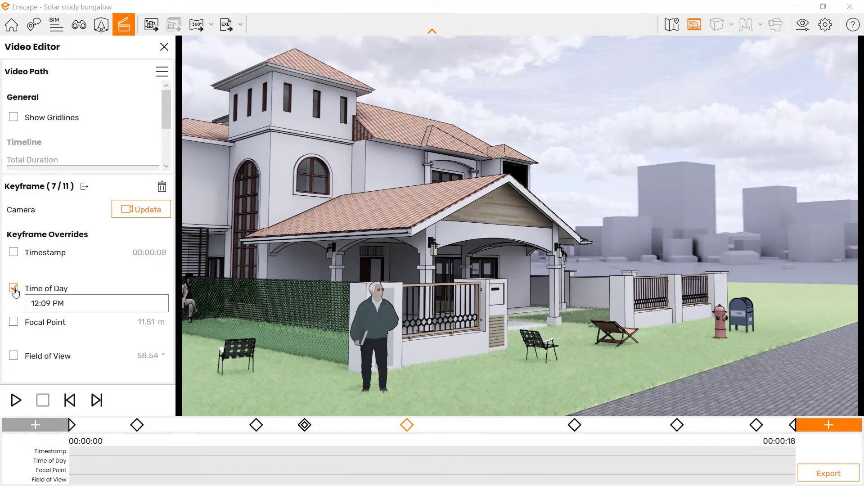
click(76, 304)
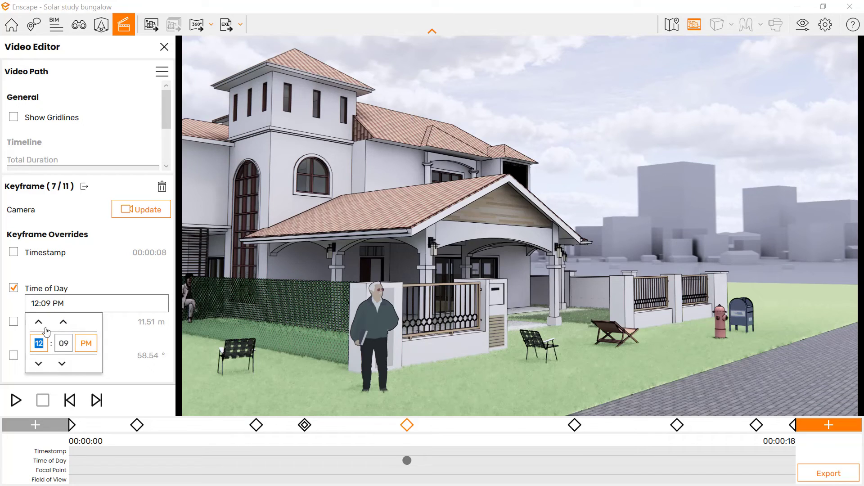
click(39, 363)
click(39, 362)
click(39, 362)
click(39, 363)
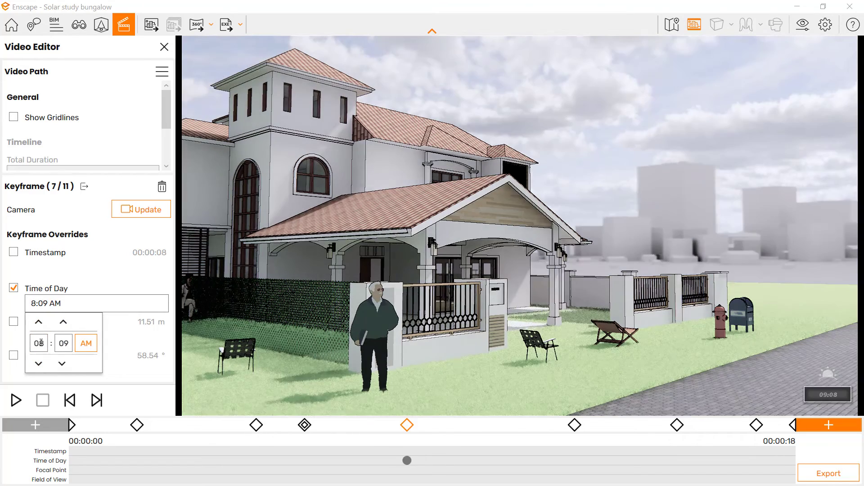
double_click(39, 323)
double_click(38, 323)
double_click(38, 324)
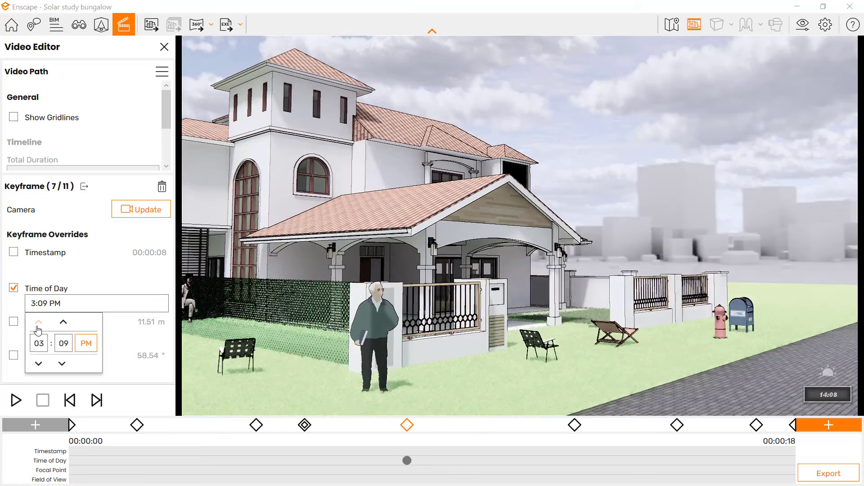
double_click(39, 323)
click(38, 323)
click(38, 322)
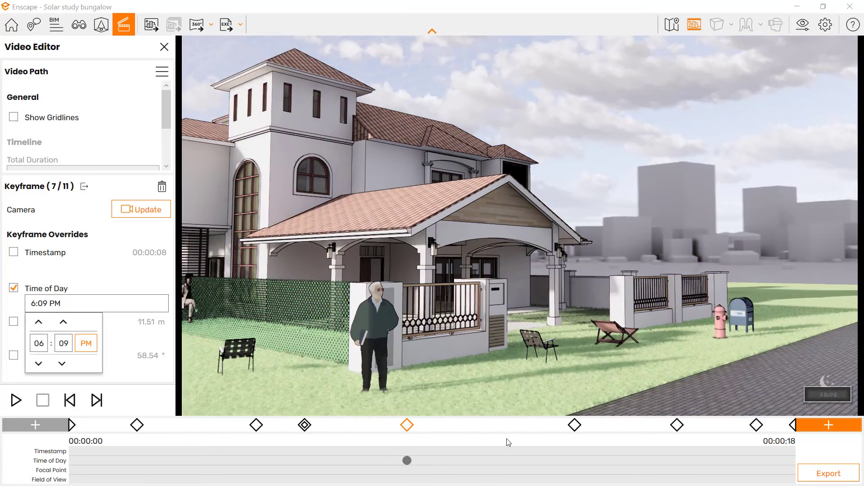
- Override the time of day at the 15-second keyframe and set it to 8:09 PM
click(573, 427)
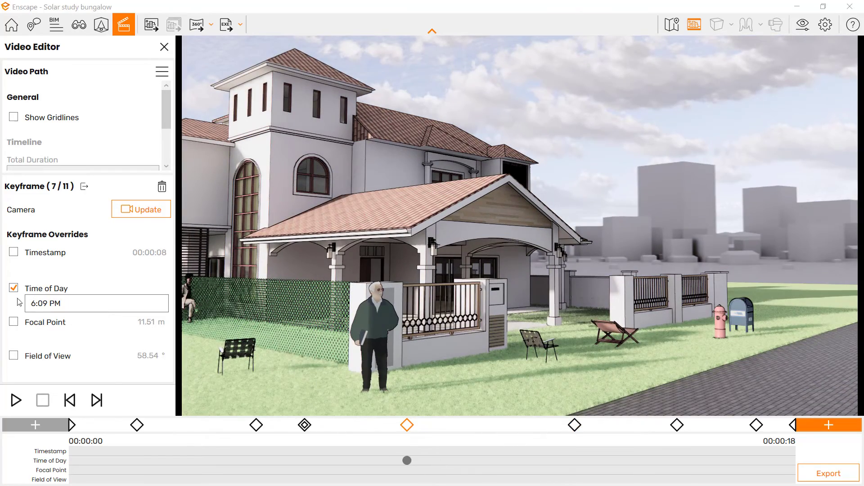
click(677, 425)
click(145, 297)
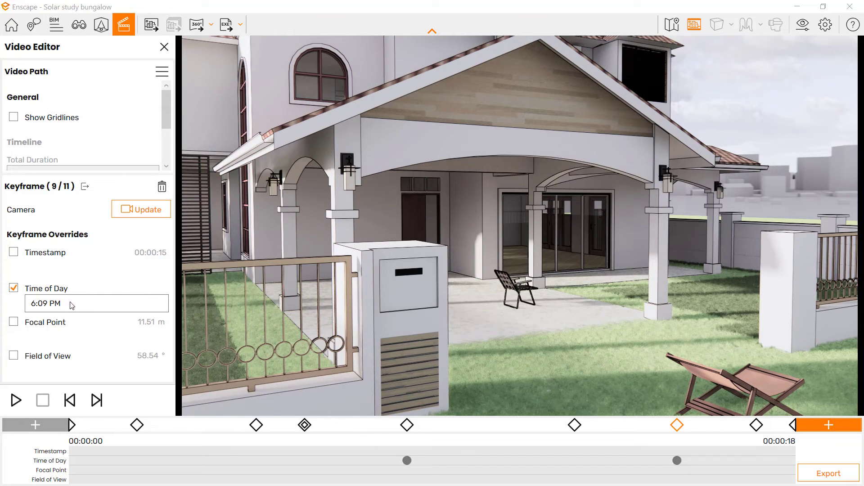
click(56, 309)
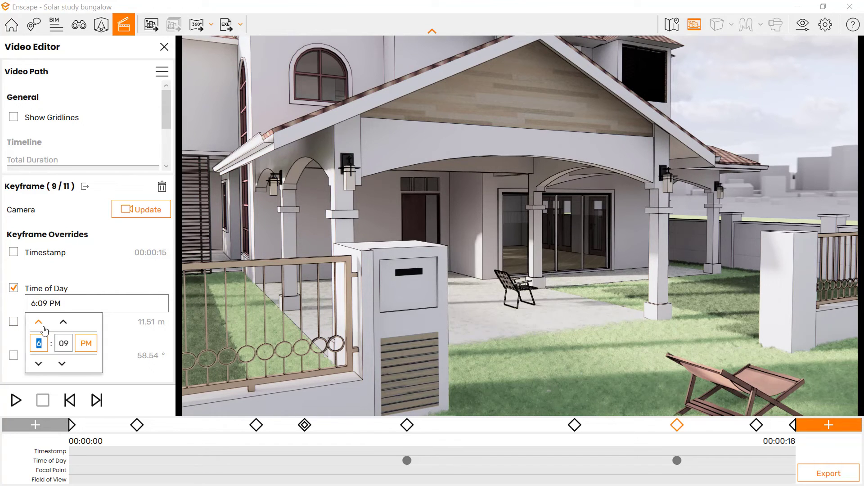
click(43, 327)
click(43, 327)
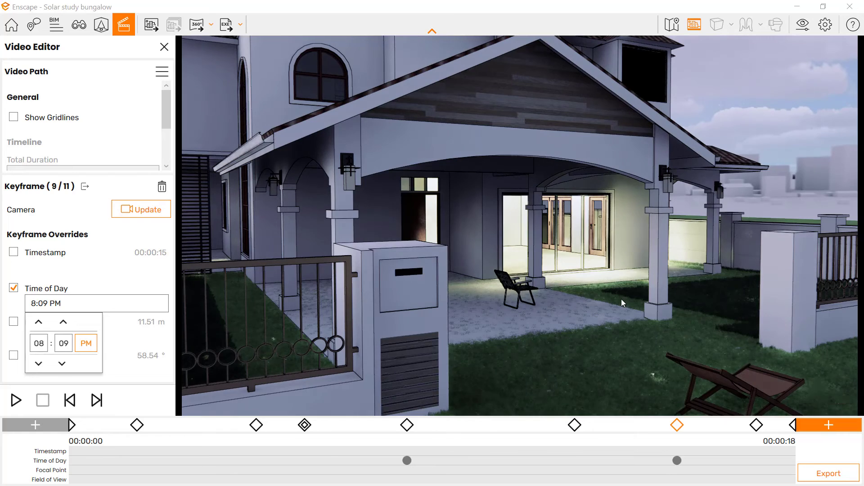
click(621, 299)
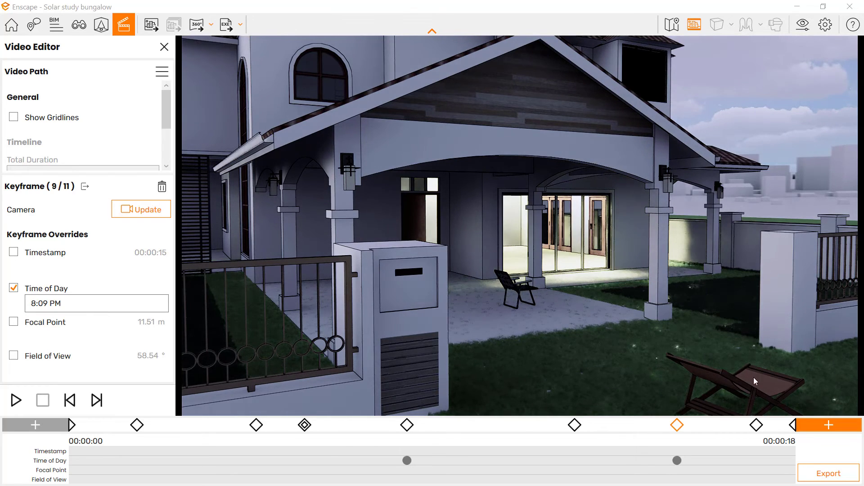
- Check the lighting at the 17-second and 5-second keyframes, and update the camera of the 2-second keyframe
click(756, 425)
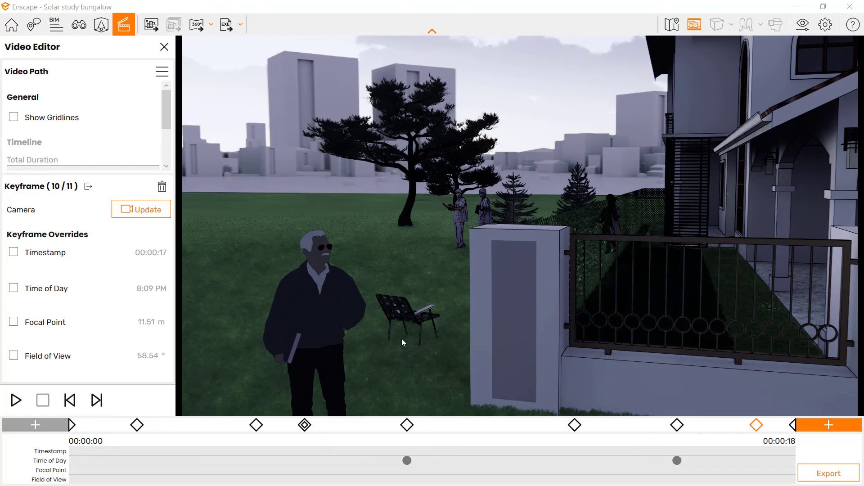
click(256, 424)
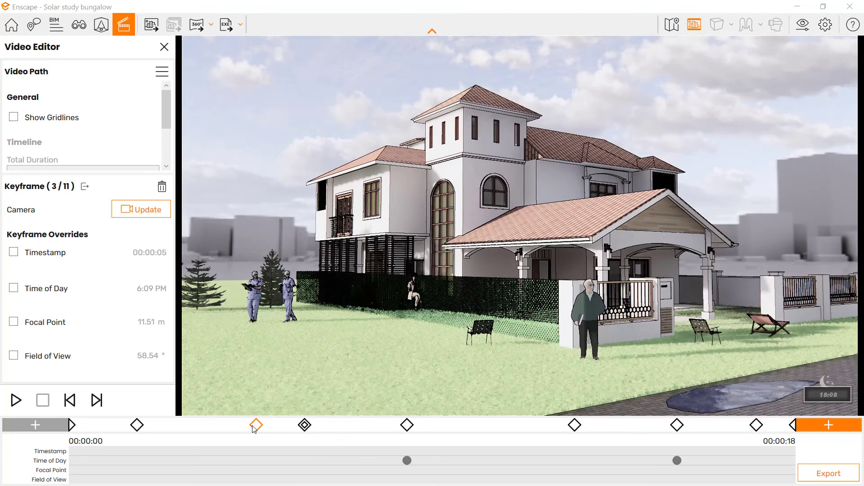
click(136, 425)
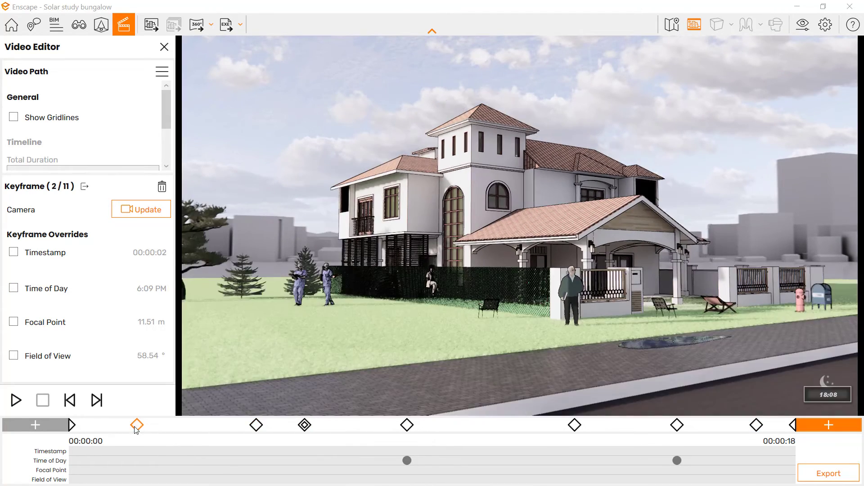
click(141, 210)
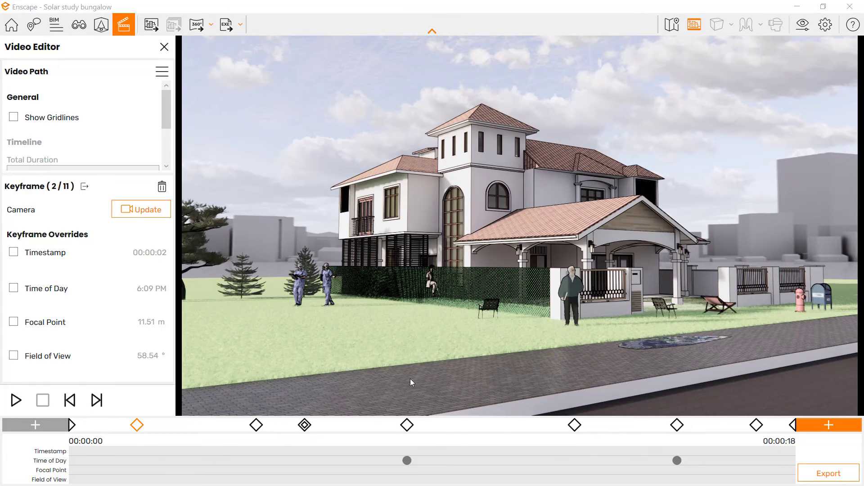
- Show gridlines over the view and look through the path's duration and movement settings
scroll(136, 128, down, 3)
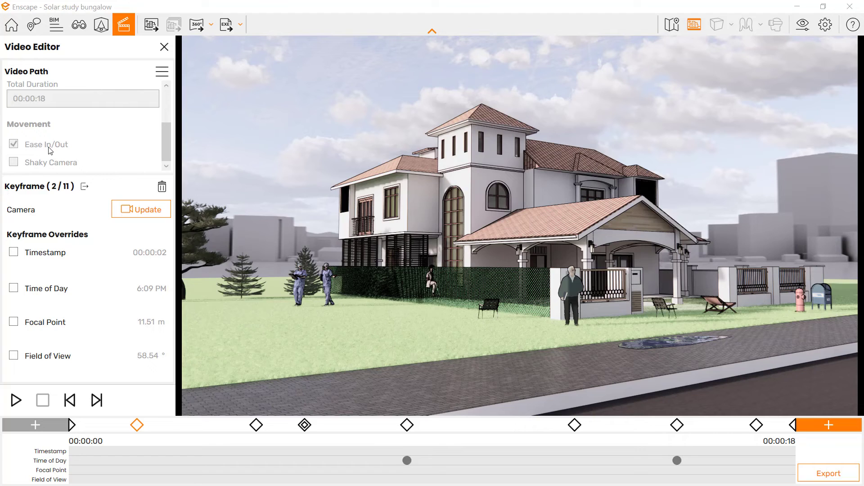
mouse_move(77, 156)
drag(166, 123, 166, 82)
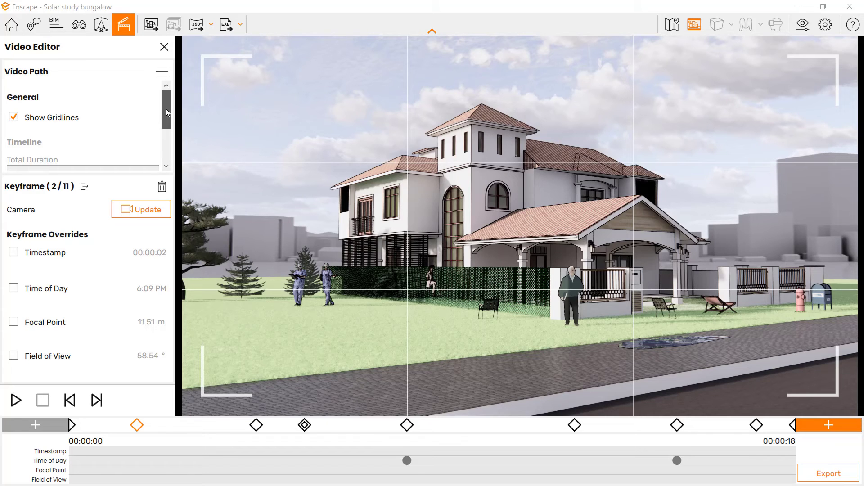
drag(166, 109, 165, 141)
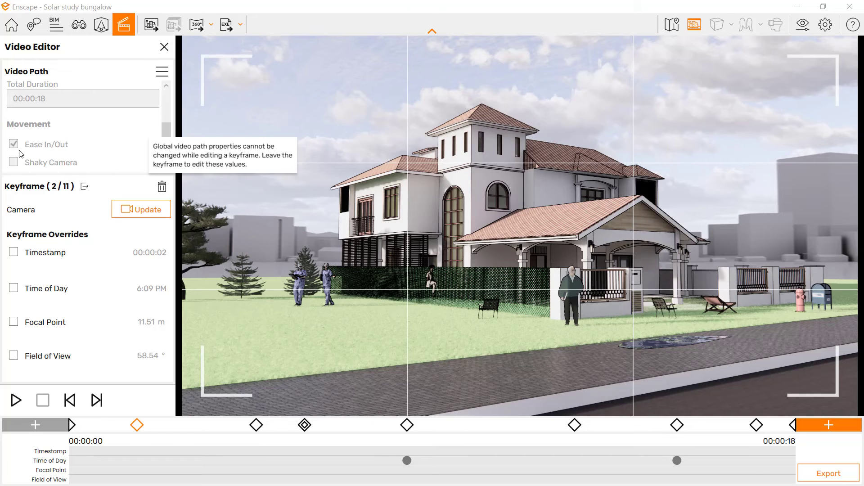
- Save the video path to a file named Enscape_VideoPath.xml in the 104 ARC media II folder
click(161, 72)
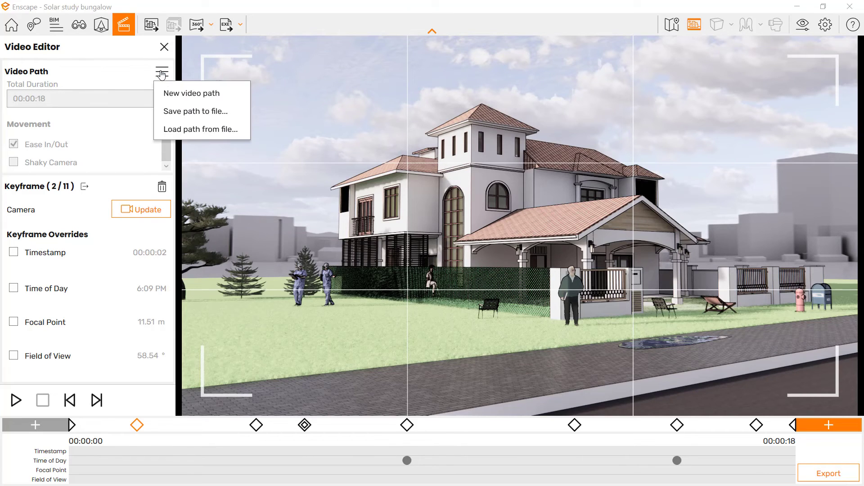
click(183, 111)
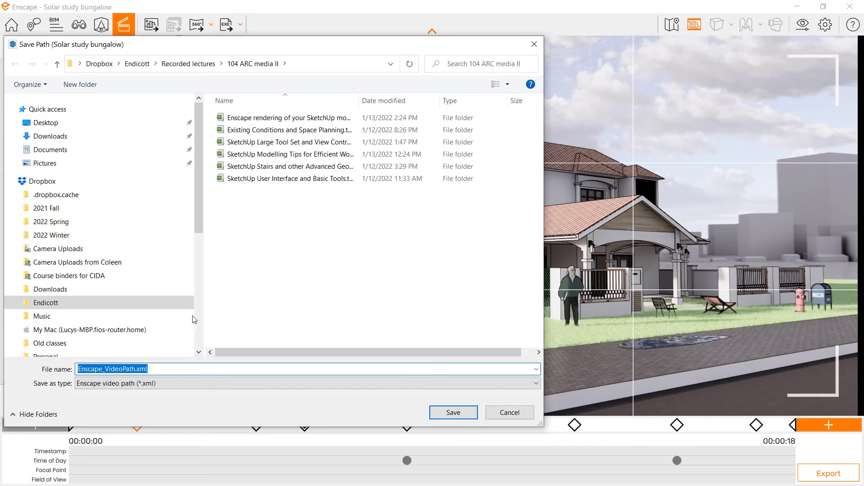
click(452, 412)
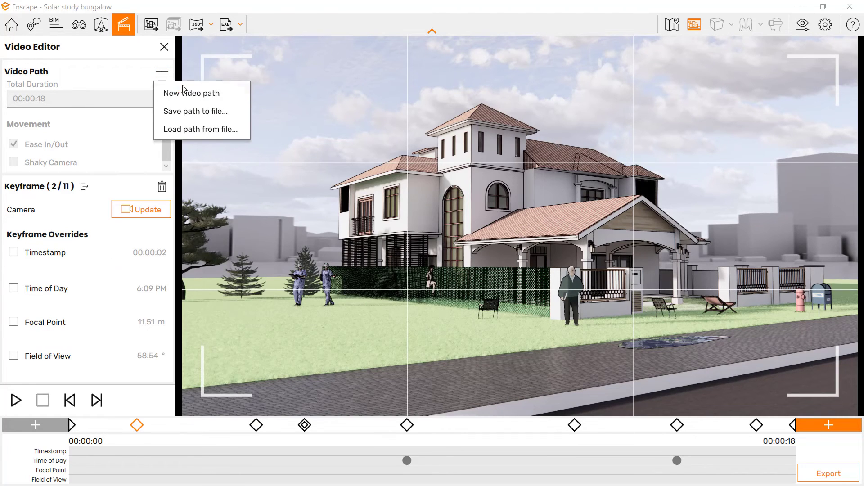
click(203, 129)
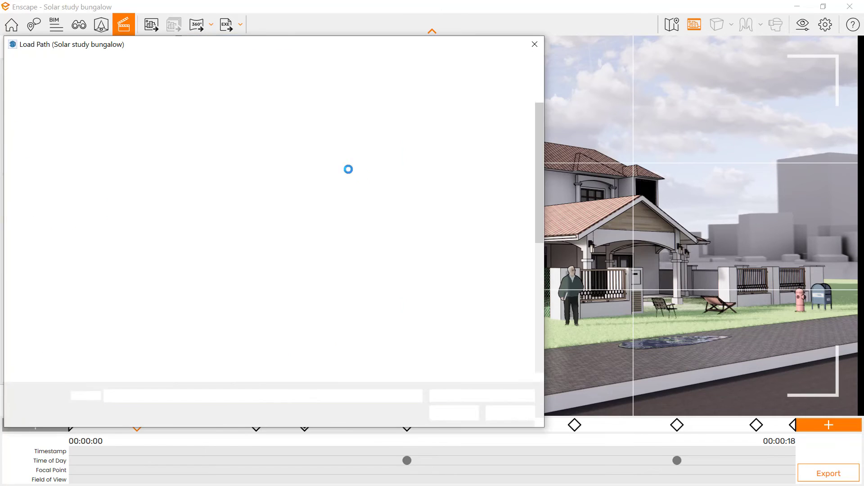
scroll(405, 267, down, 5)
click(300, 288)
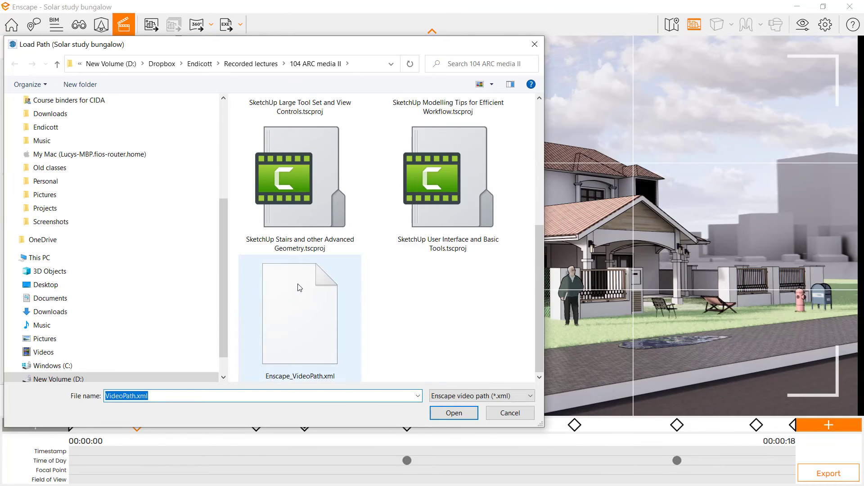
click(498, 415)
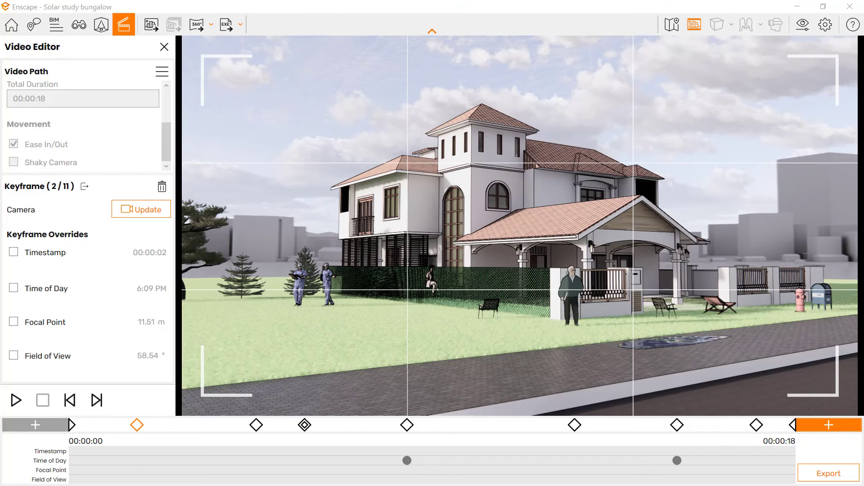
- Leave the 2-second keyframe and enter the 13-second keyframe through its camera marker on the path
click(418, 351)
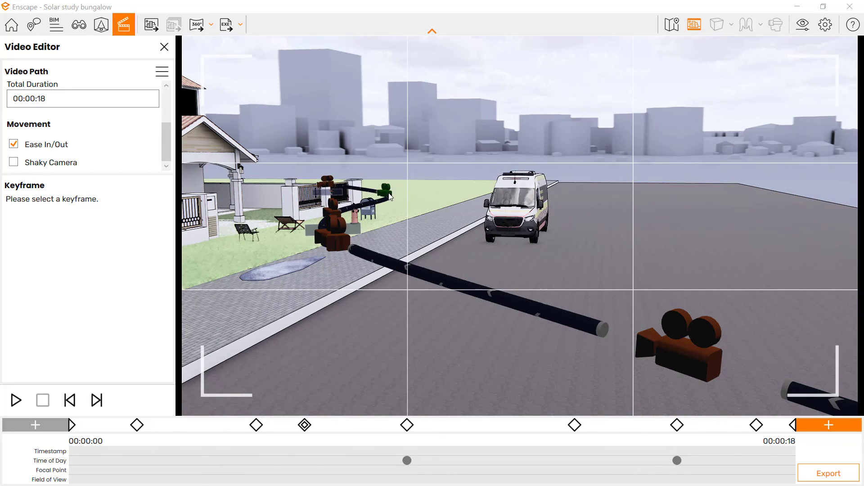
click(390, 196)
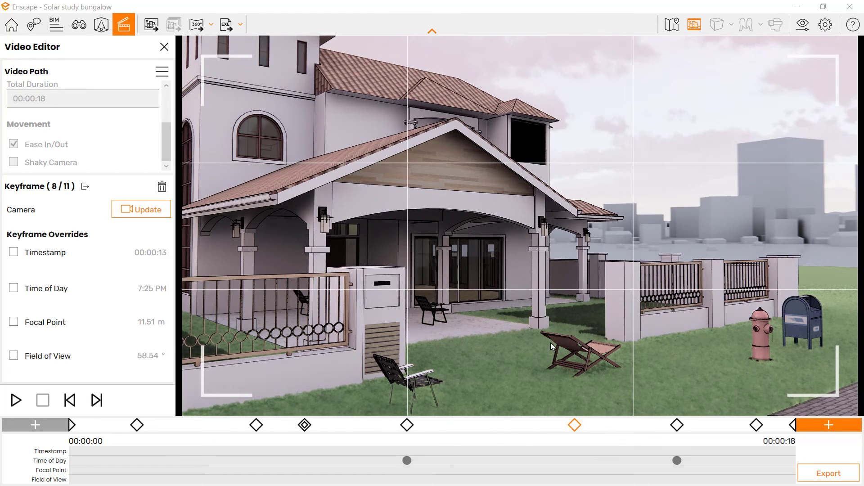
- Set the video export resolution to Full HD and continue to saving the MP4 file on the Desktop
click(823, 476)
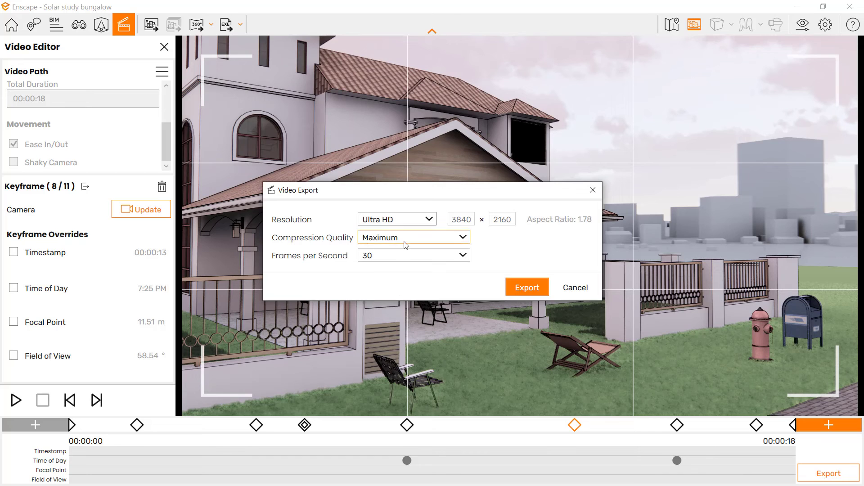
click(396, 228)
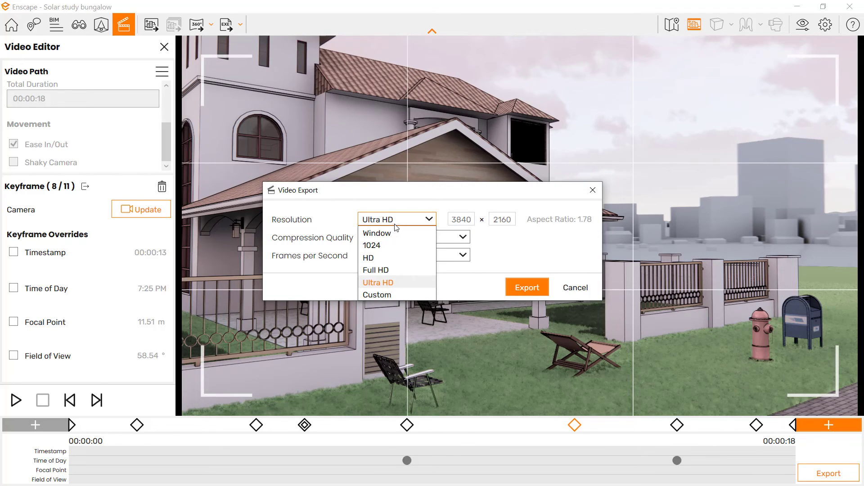
click(391, 222)
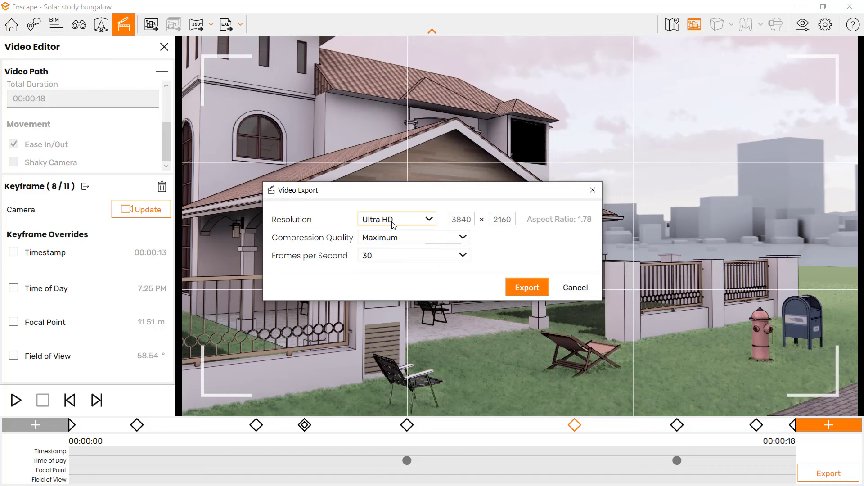
click(393, 223)
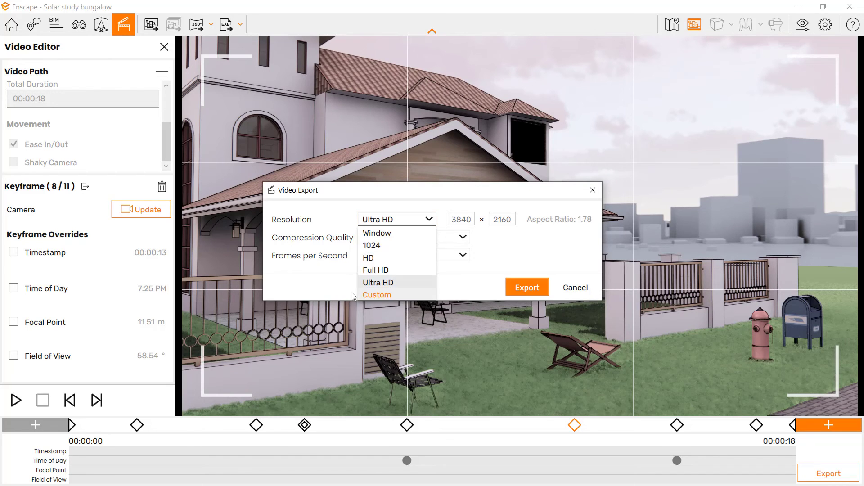
click(376, 270)
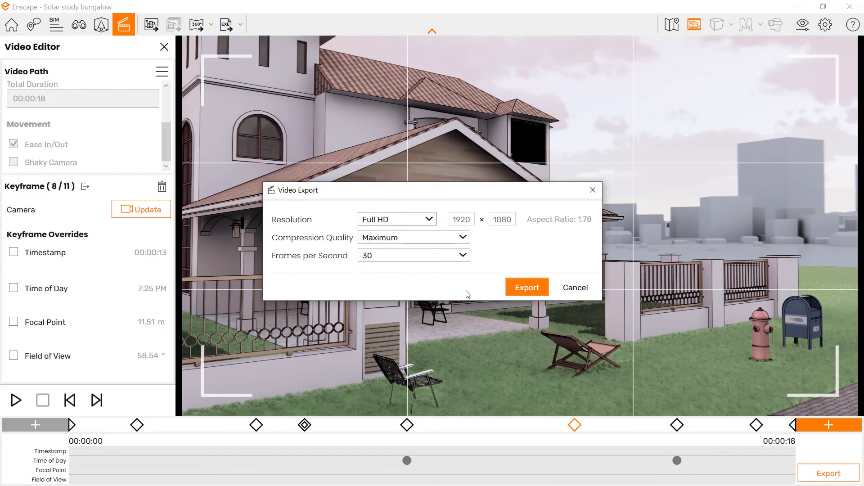
click(527, 288)
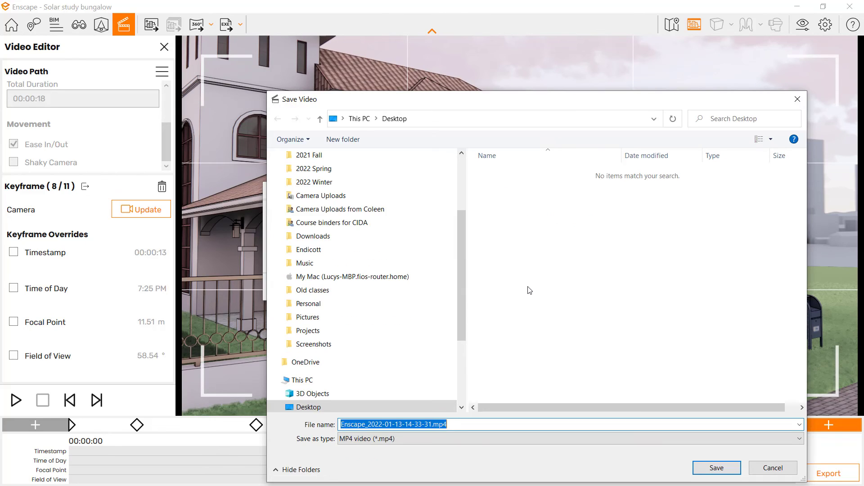
drag(399, 101, 360, 70)
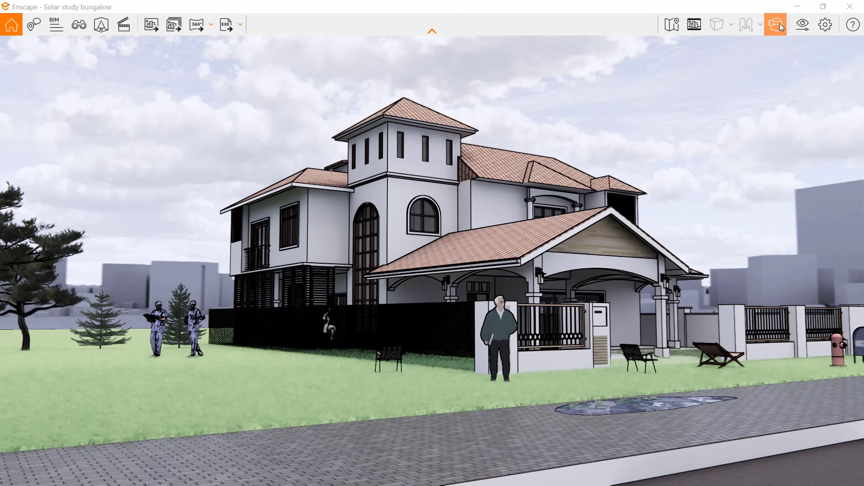
- Look at the available standalone export options, Exe Standalone and Web Standalone
click(240, 29)
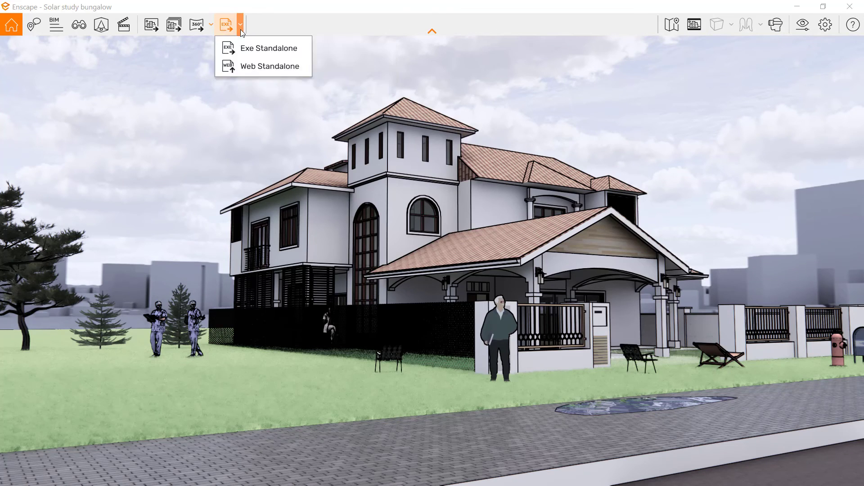
click(41, 79)
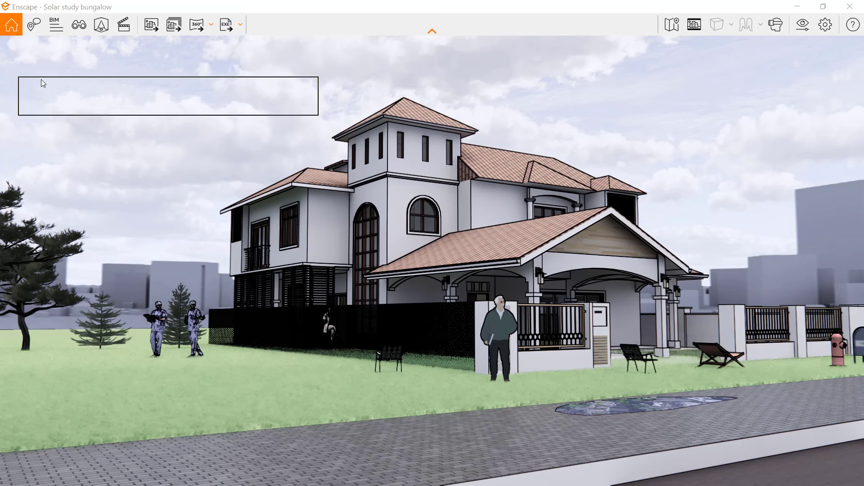
click(240, 27)
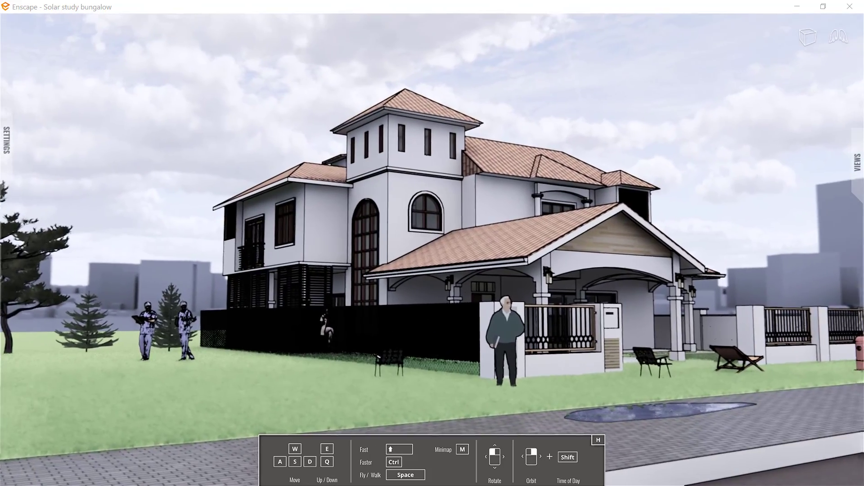
- Rotate the view around the bungalow in the exe standalone, and try showing, enlarging and hiding the minimap
drag(223, 200, 187, 200)
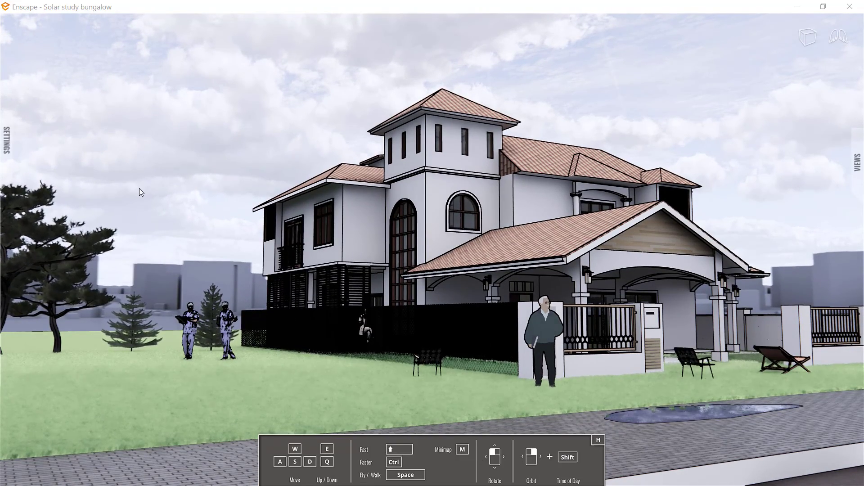
key(m)
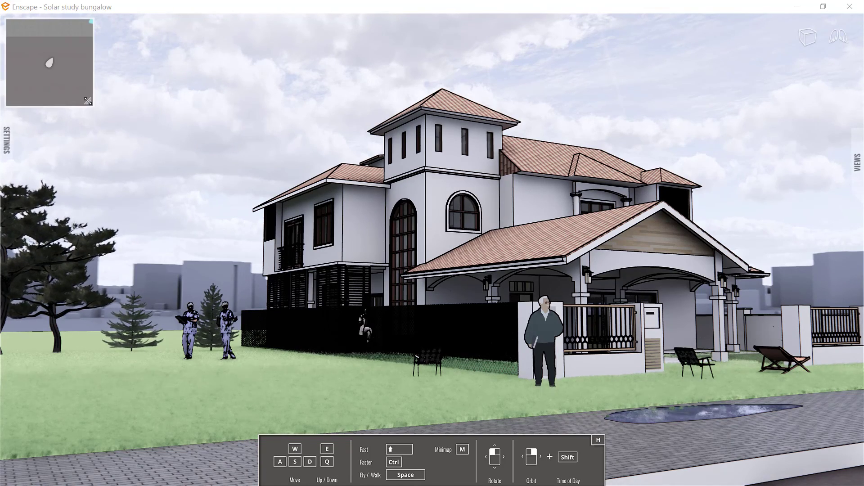
drag(88, 102, 153, 158)
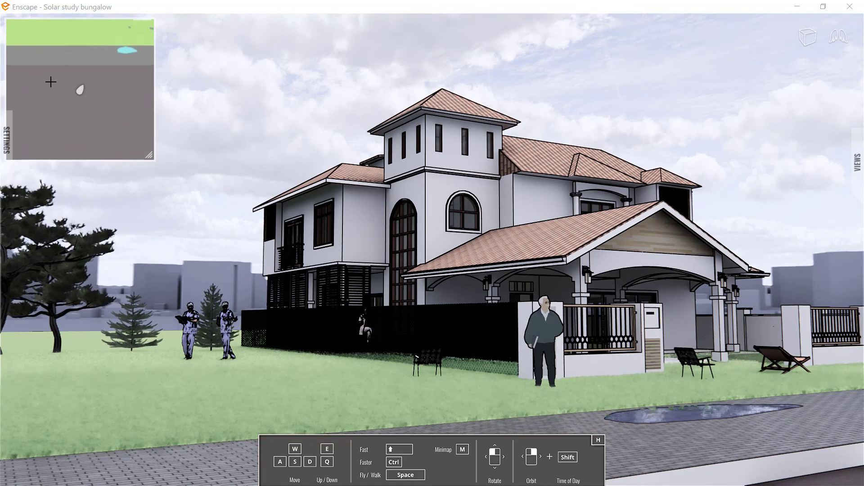
key(m)
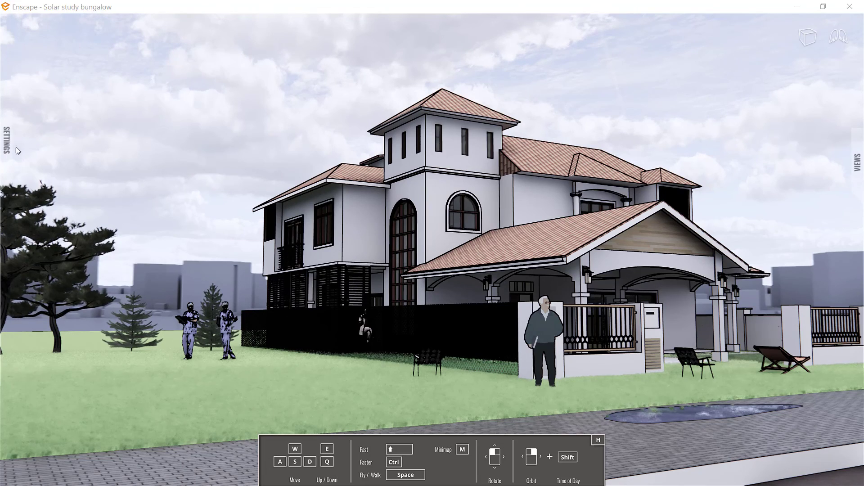
- Review the standalone's Visual, Performance, Devices and Input settings
mouse_move(6, 141)
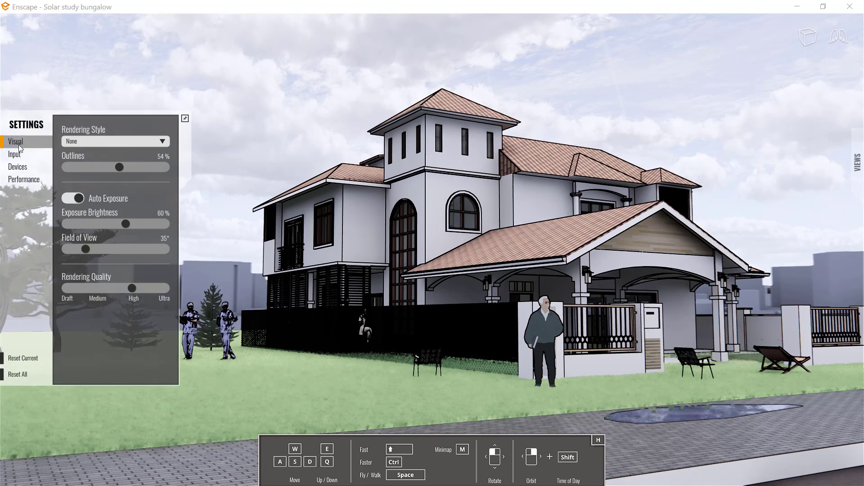
click(27, 182)
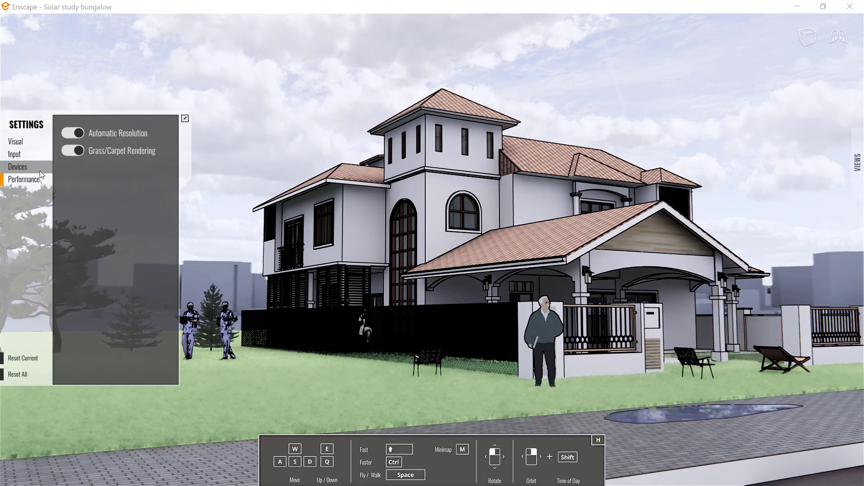
click(20, 169)
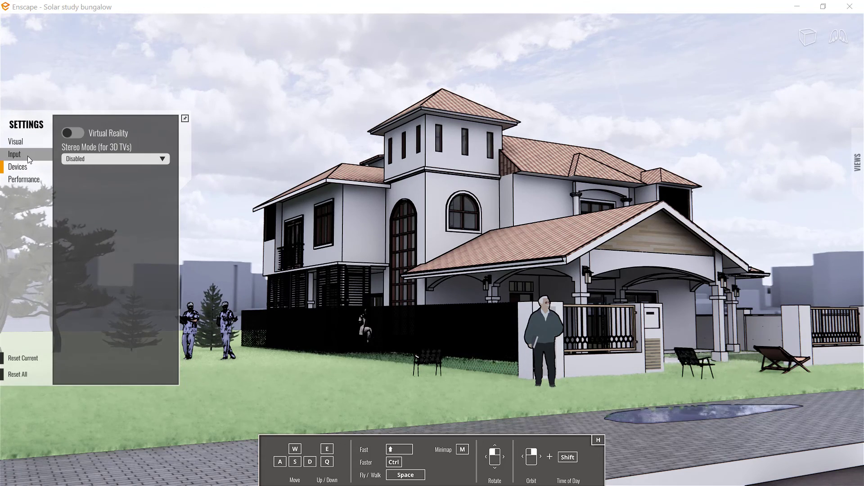
click(28, 155)
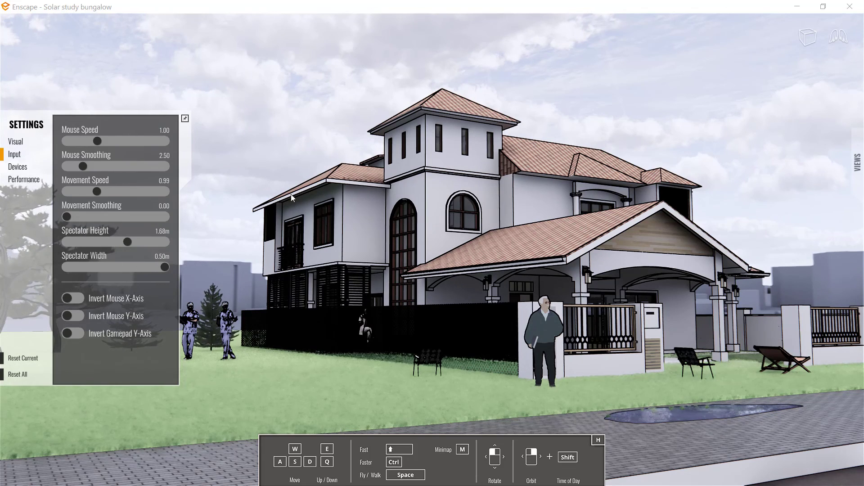
- Move between the saved views Interior view and Exterior perspective, ending on Interior view
mouse_move(857, 162)
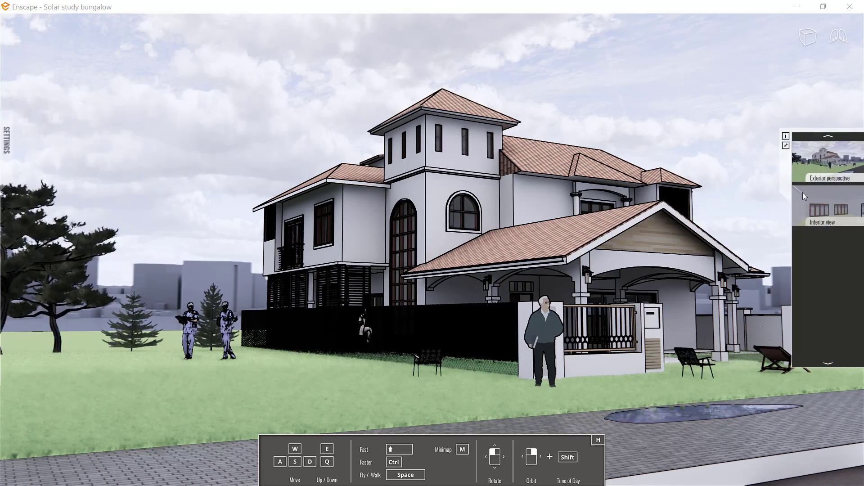
click(817, 204)
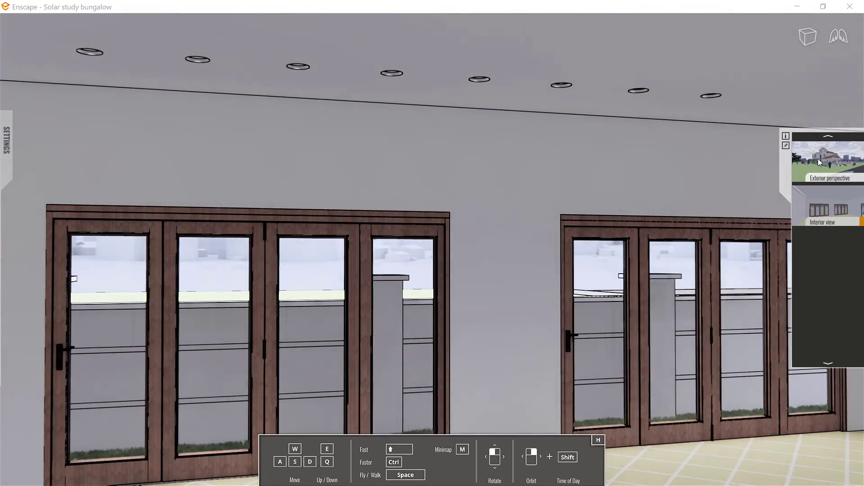
click(818, 159)
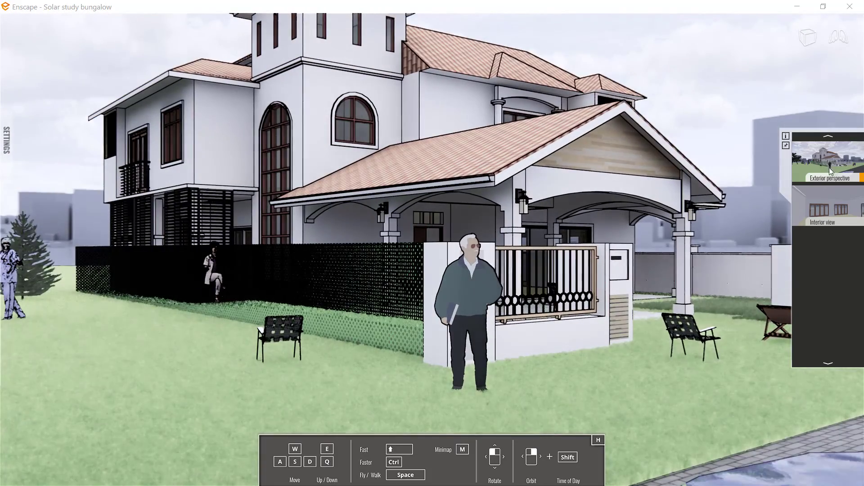
click(819, 204)
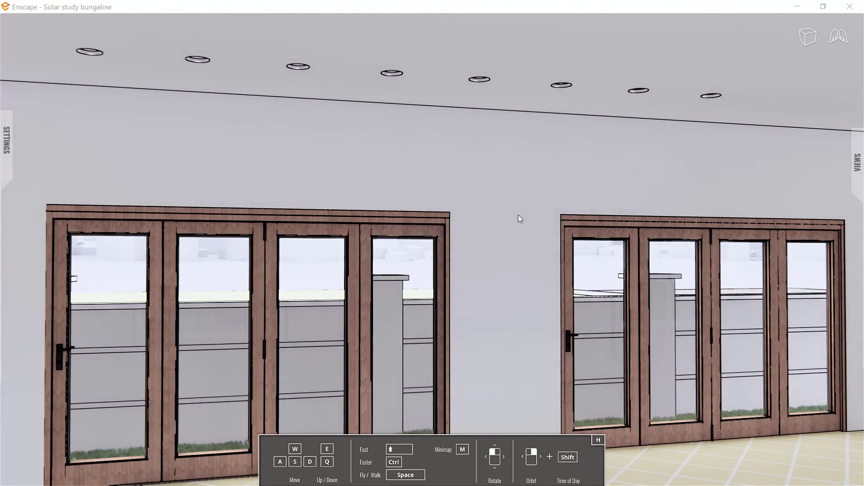
- Change the time of day to night in the interior view to check the artificial lighting, and look around the scene
shift+right_drag(518, 216, 501, 216)
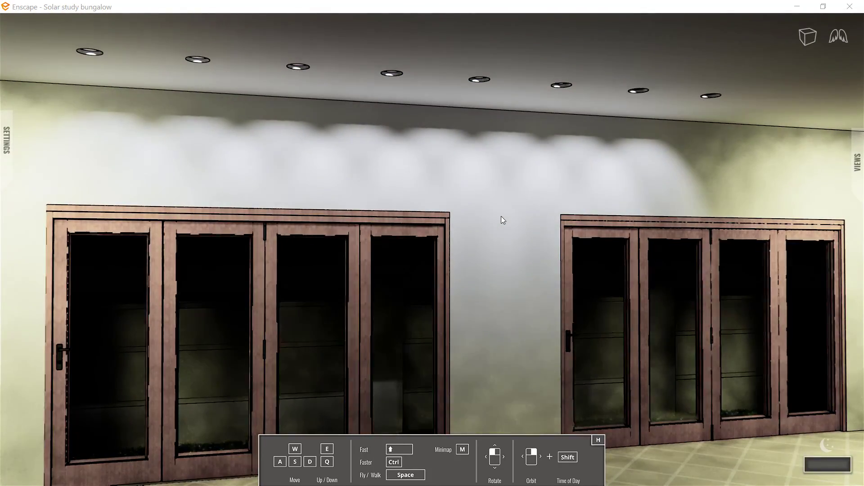
drag(323, 242, 252, 242)
drag(522, 229, 430, 182)
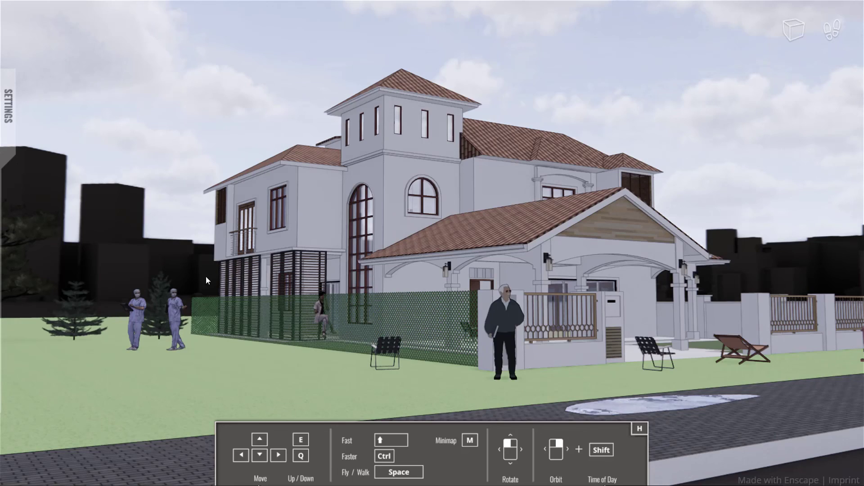
- Look around the bungalow in the web standalone, raising the camera in fly mode and returning to walk mode
drag(666, 331, 630, 322)
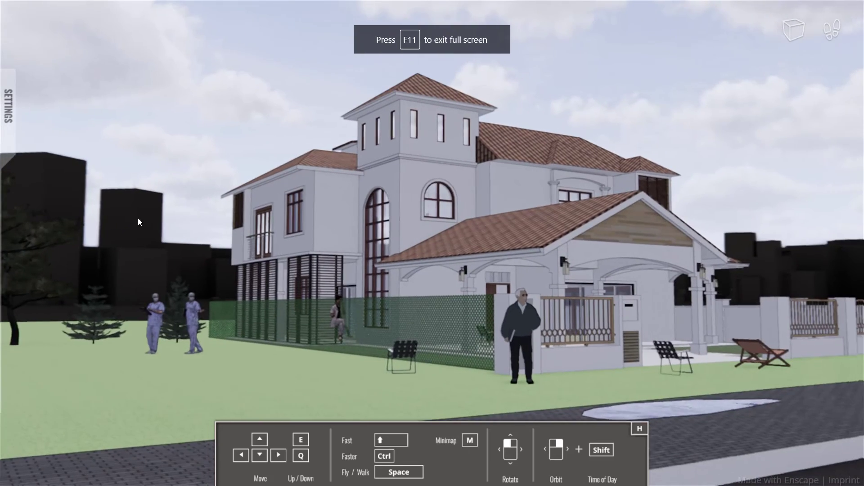
click(7, 128)
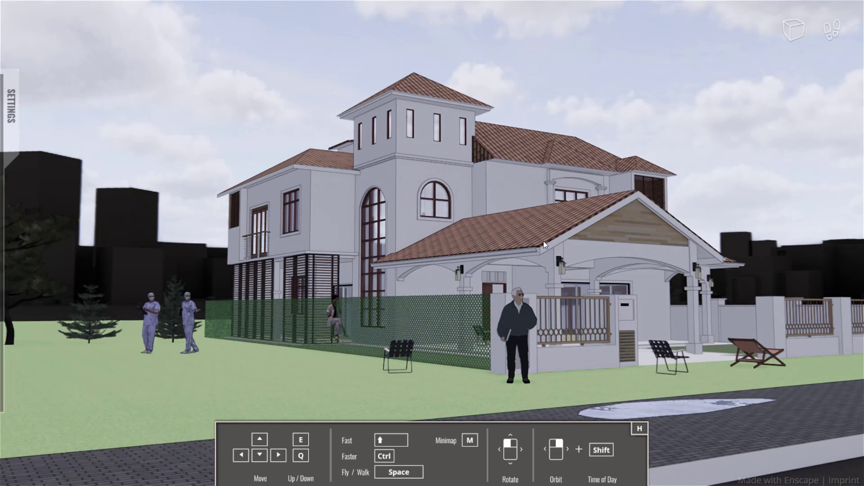
click(833, 37)
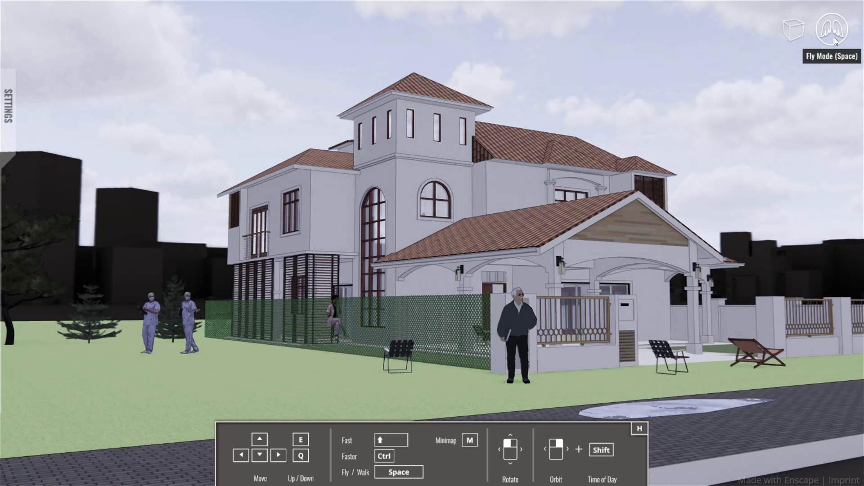
key(e)
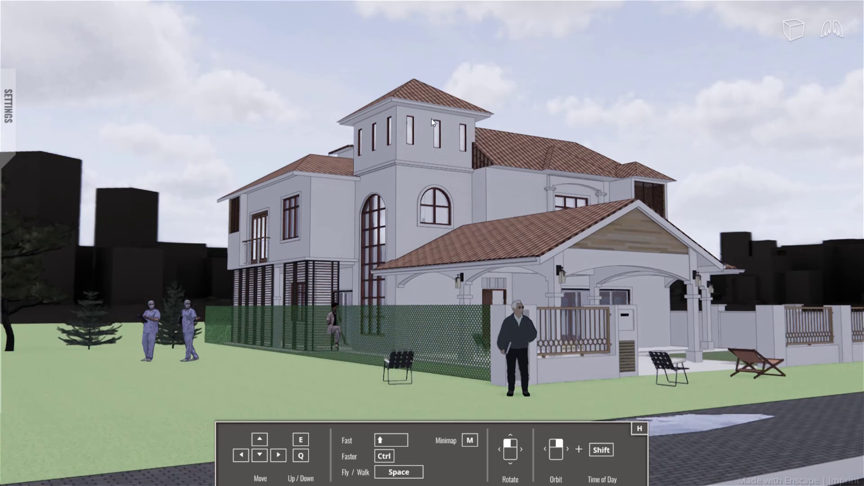
key(F11)
key(space)
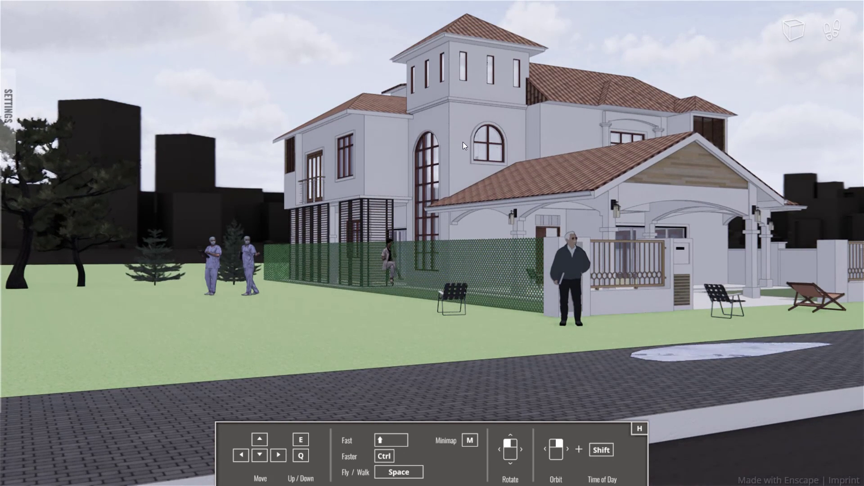
- Look at the projection options available in the web standalone, including Two-Point
click(791, 30)
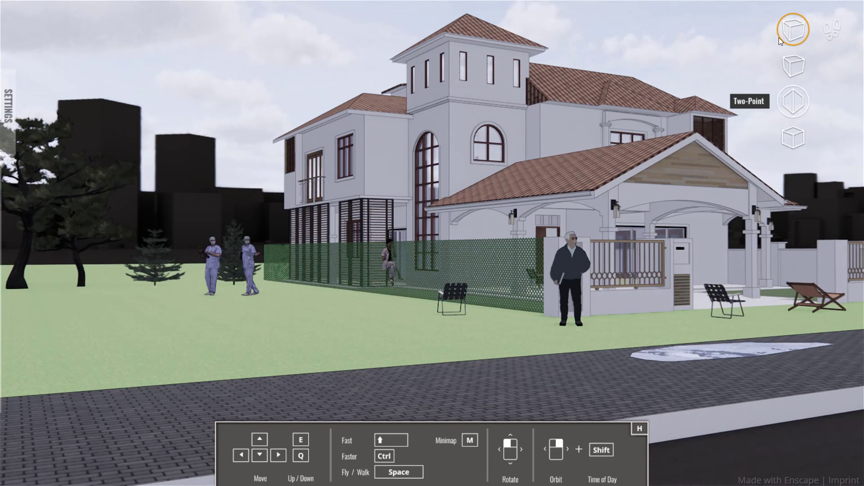
click(791, 30)
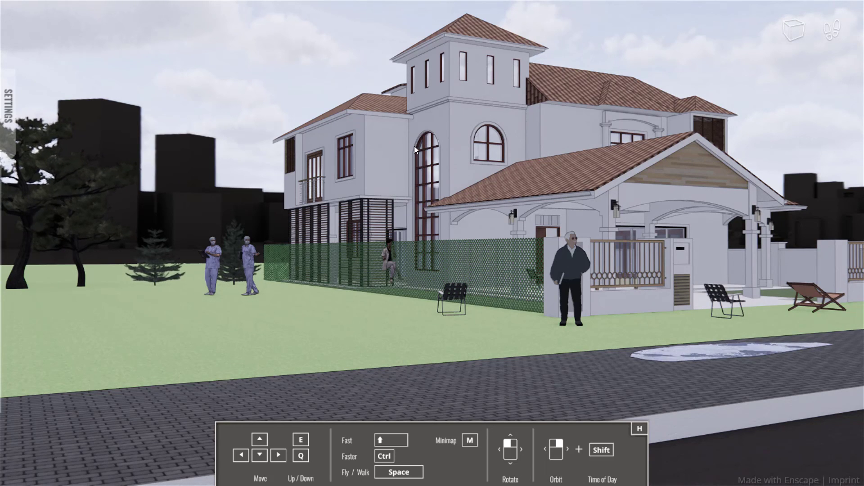
mouse_move(333, 2)
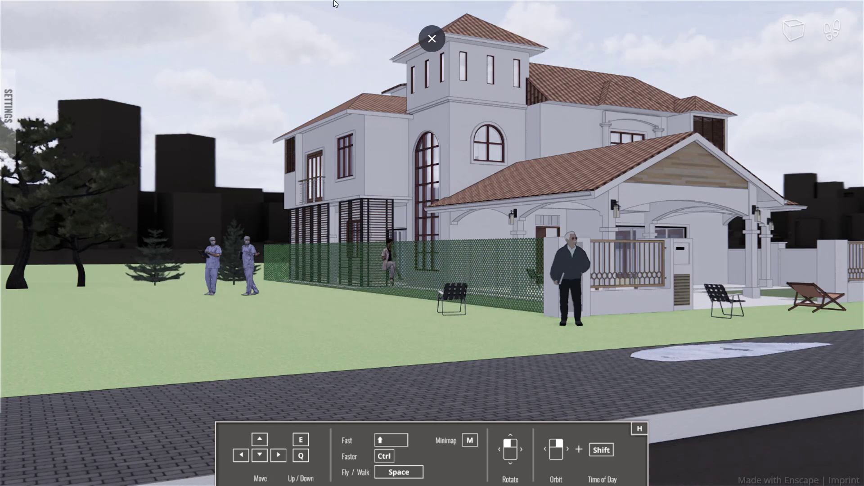